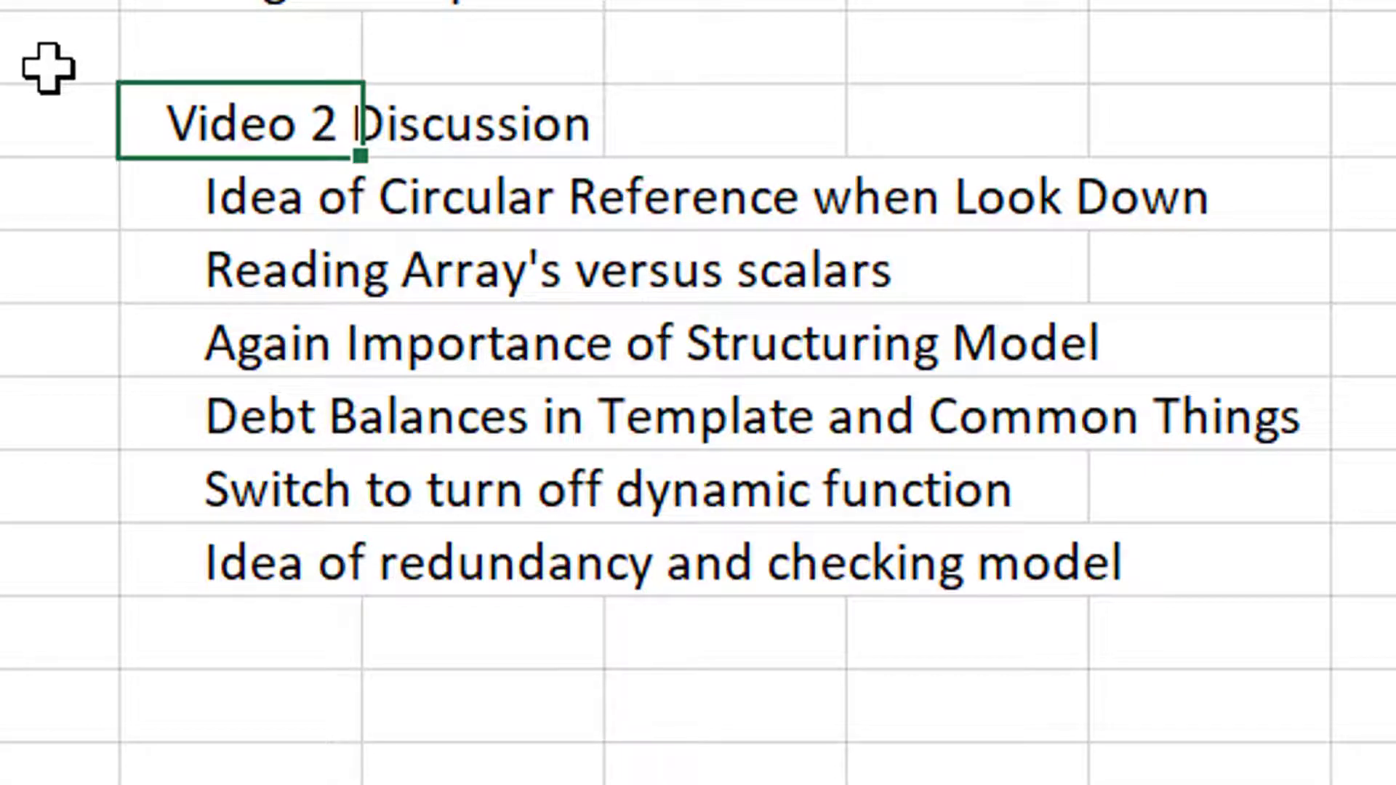
- Look over the Video 2 Discussion notes and the project and financing assumptions on the Model sheet
key(Down)
key(Up)
key(Down)
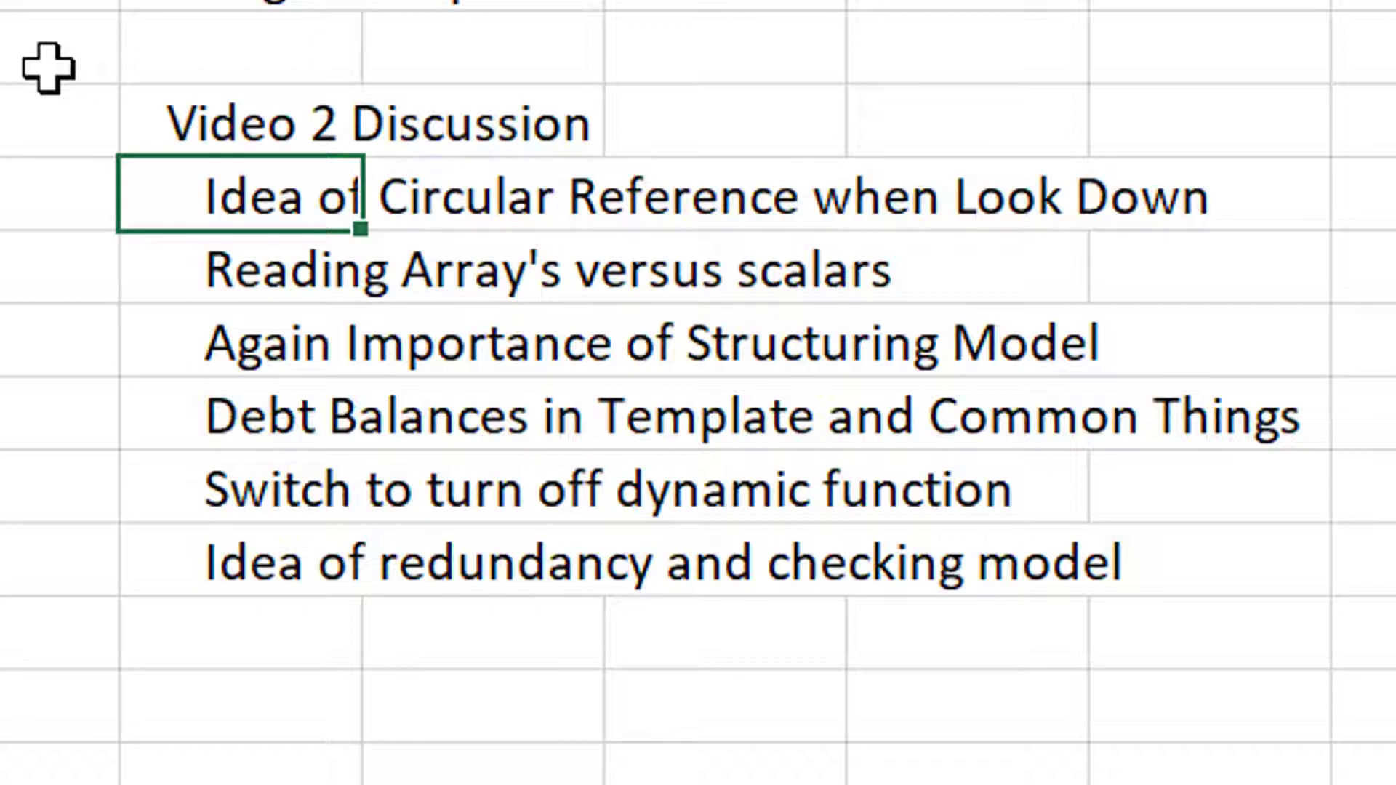
key(alt+Tab)
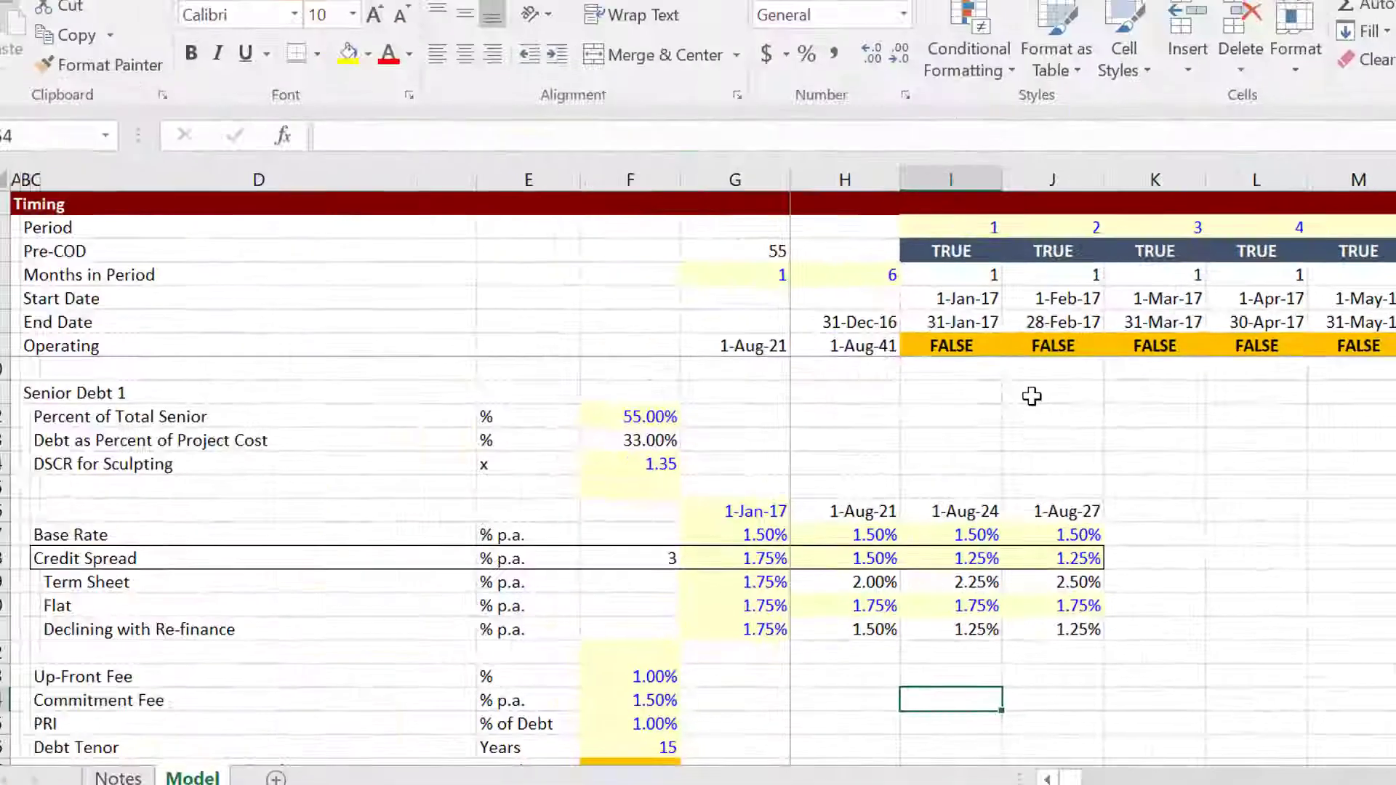
scroll(1038, 396, up, 8)
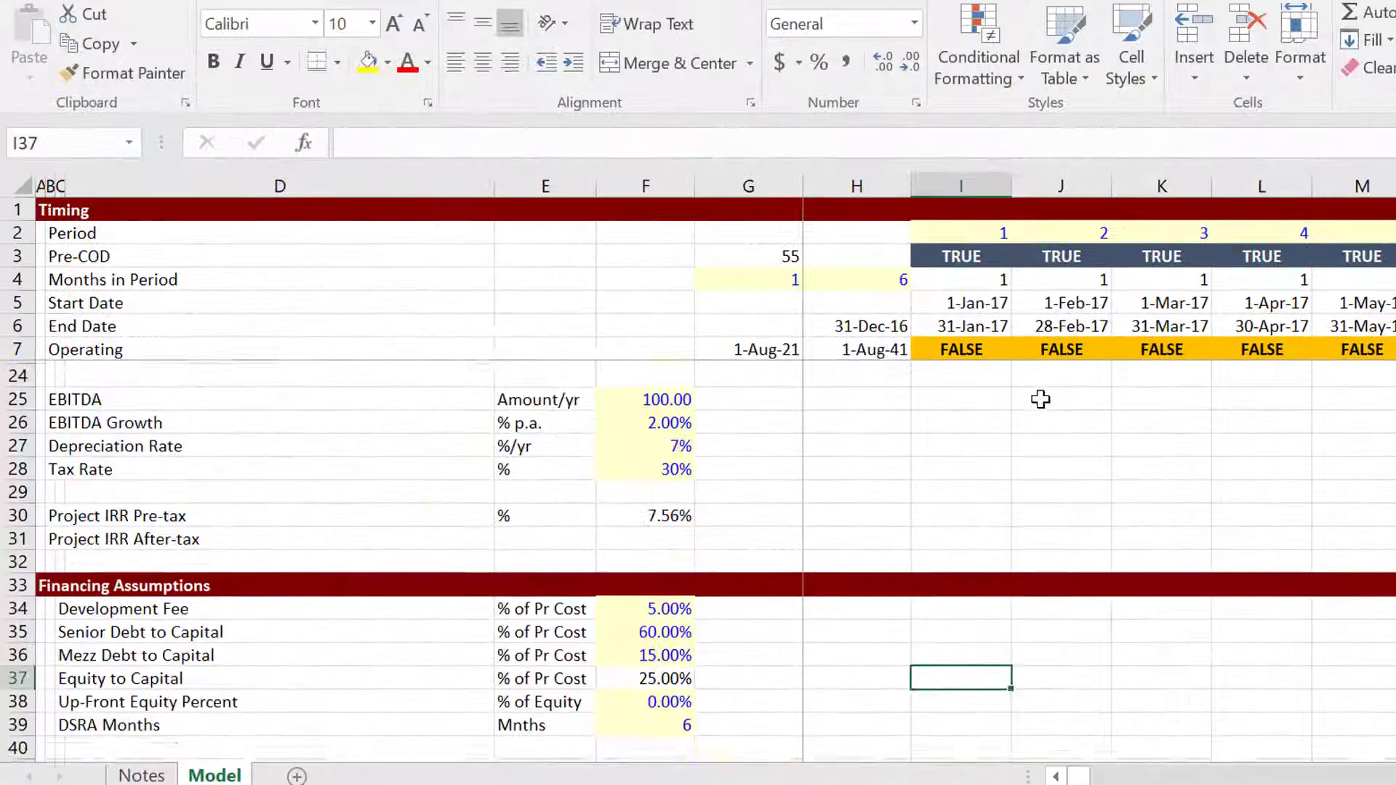
scroll(1041, 400, up, 2)
scroll(1041, 399, down, 12)
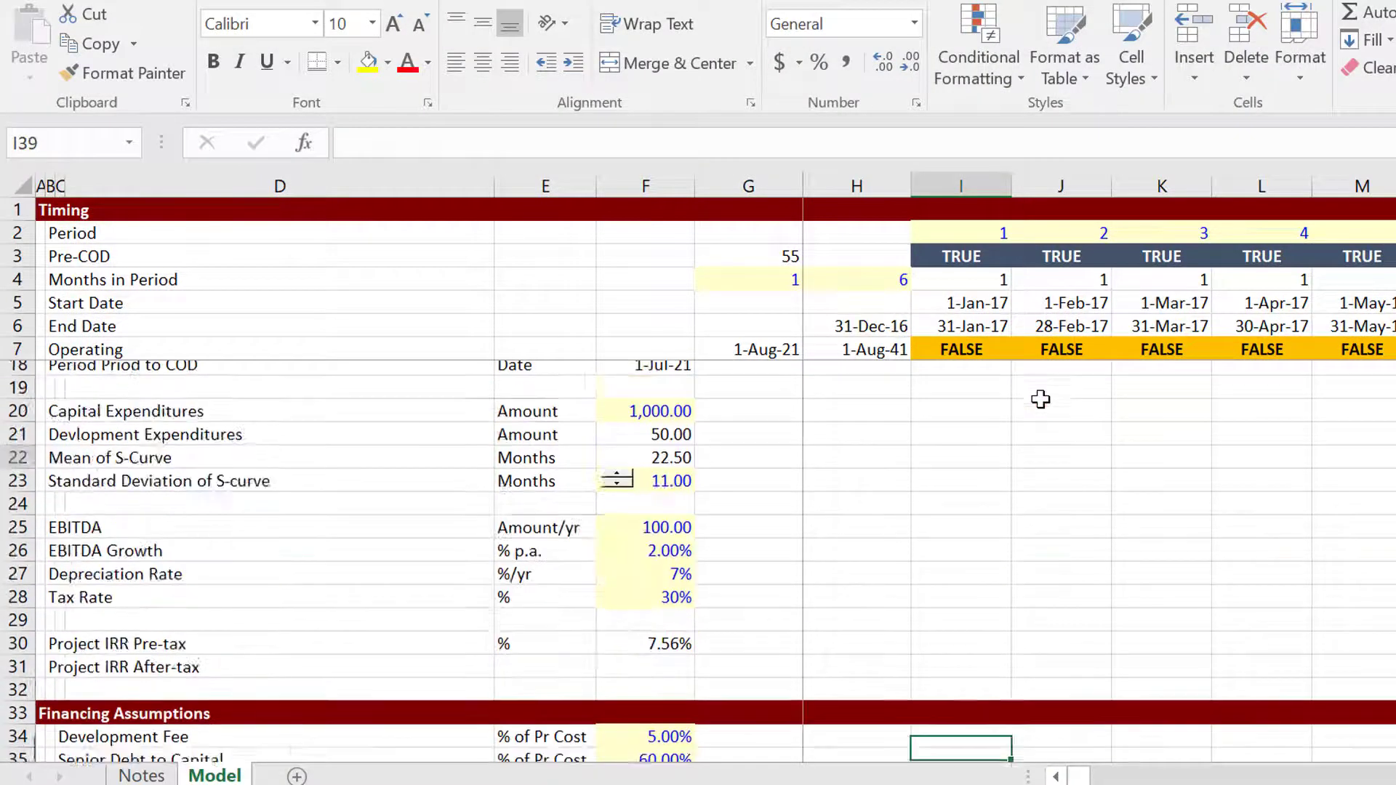
- On the Notes sheet, highlight the Video 2 topics Interest During Construction and Fees During Construction in H6:K7
key(ctrl+Page_Up)
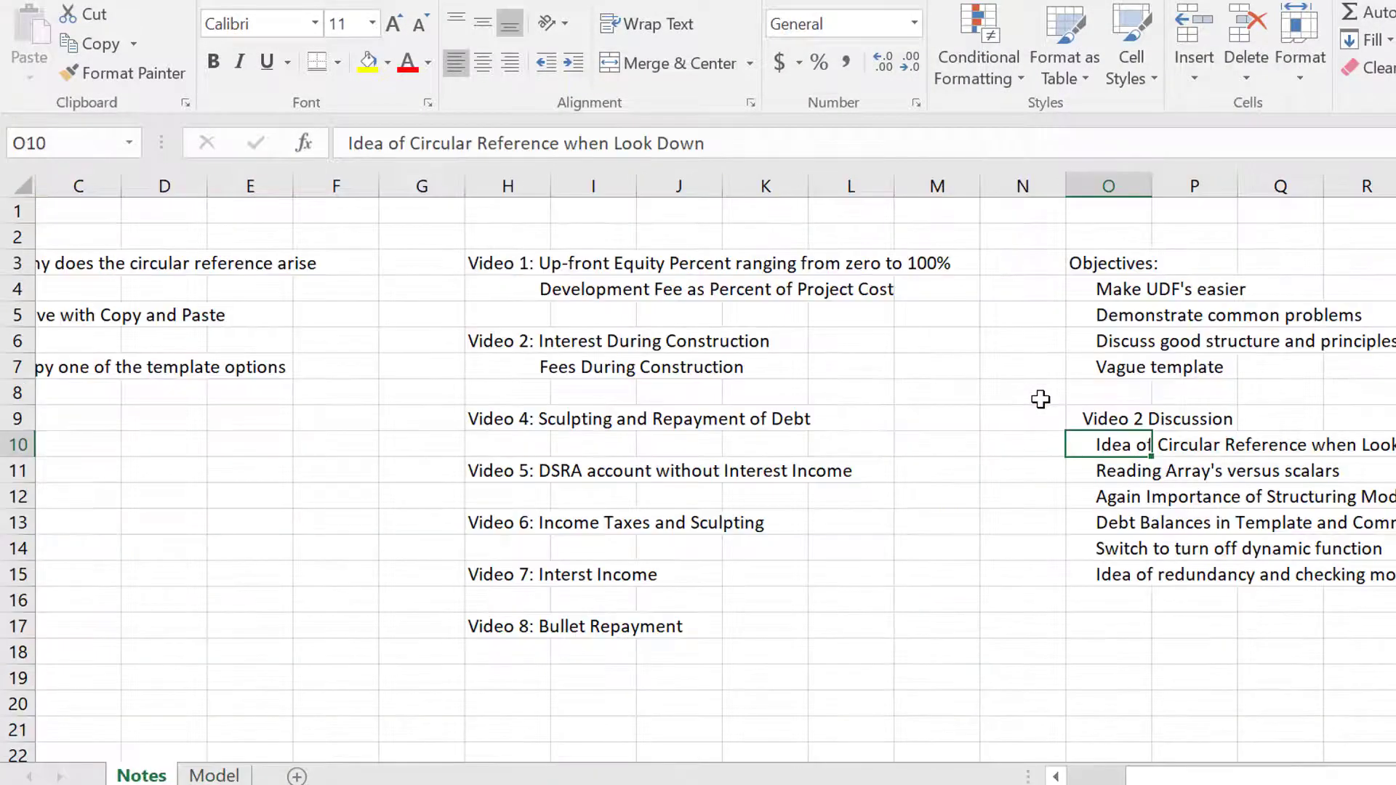
key(Left)
key(Left)
key(Left)
key(Left)
key(Up)
key(Up)
key(Up)
key(Up)
key(Left)
key(Left)
key(Left)
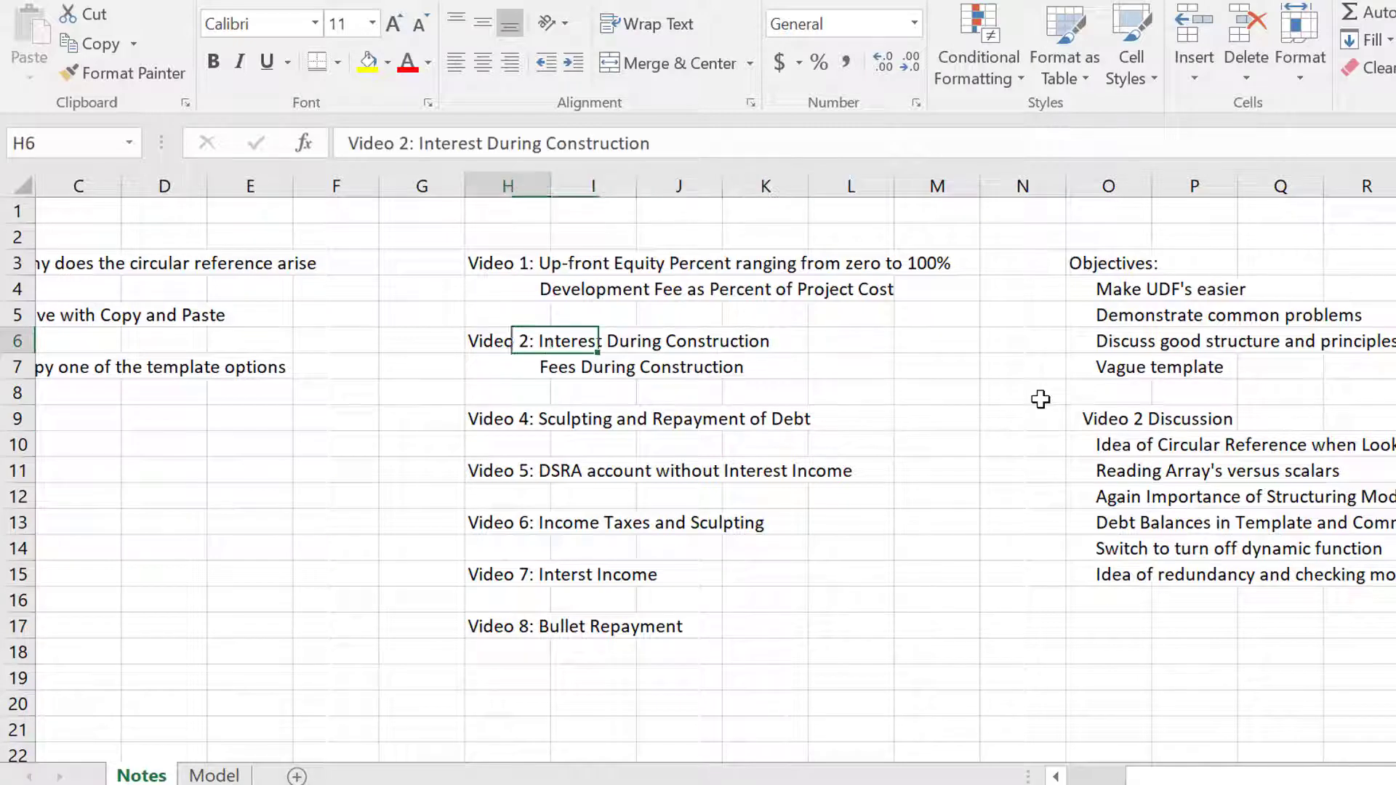
key(shift+Right)
key(shift+Right)
key(shift+Right)
key(shift+Down)
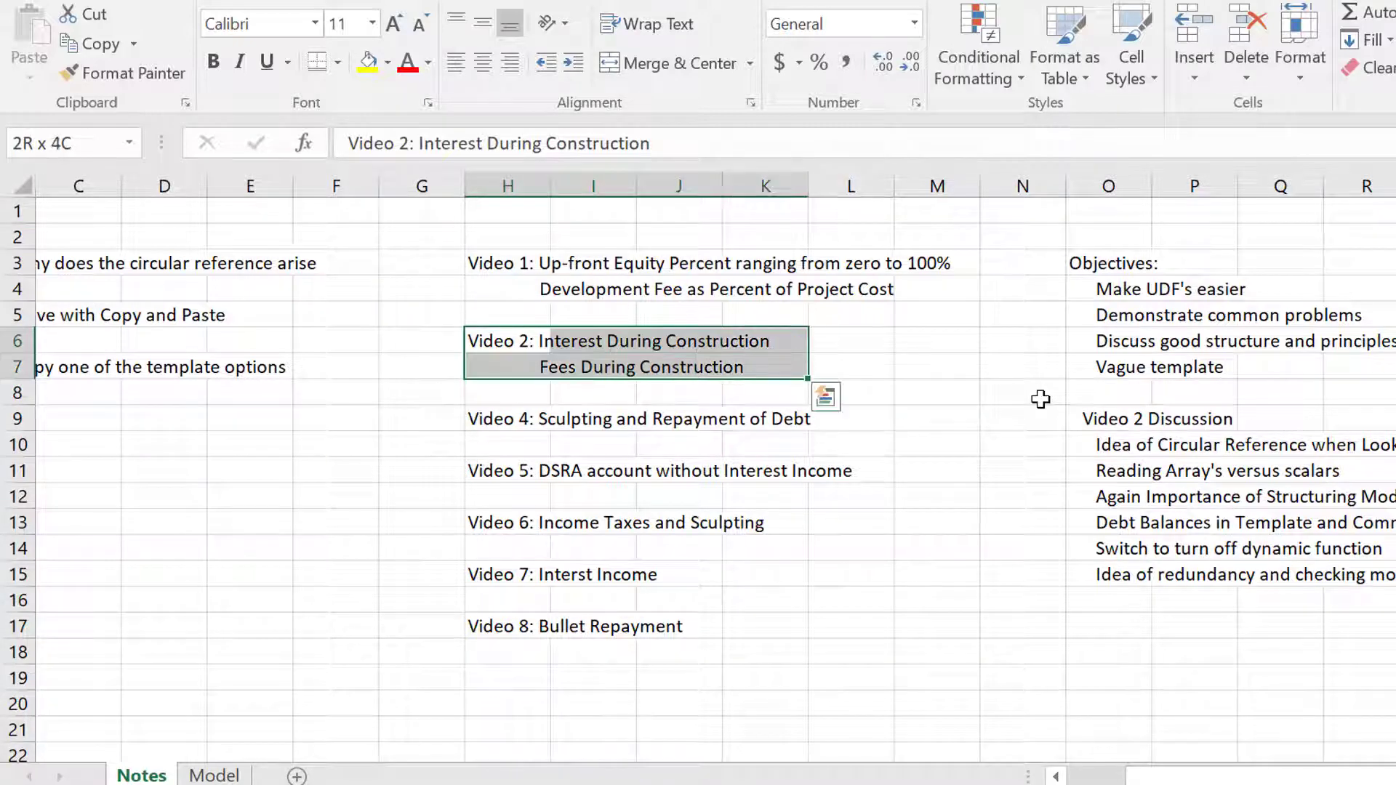
key(shift+Down)
key(shift+Up)
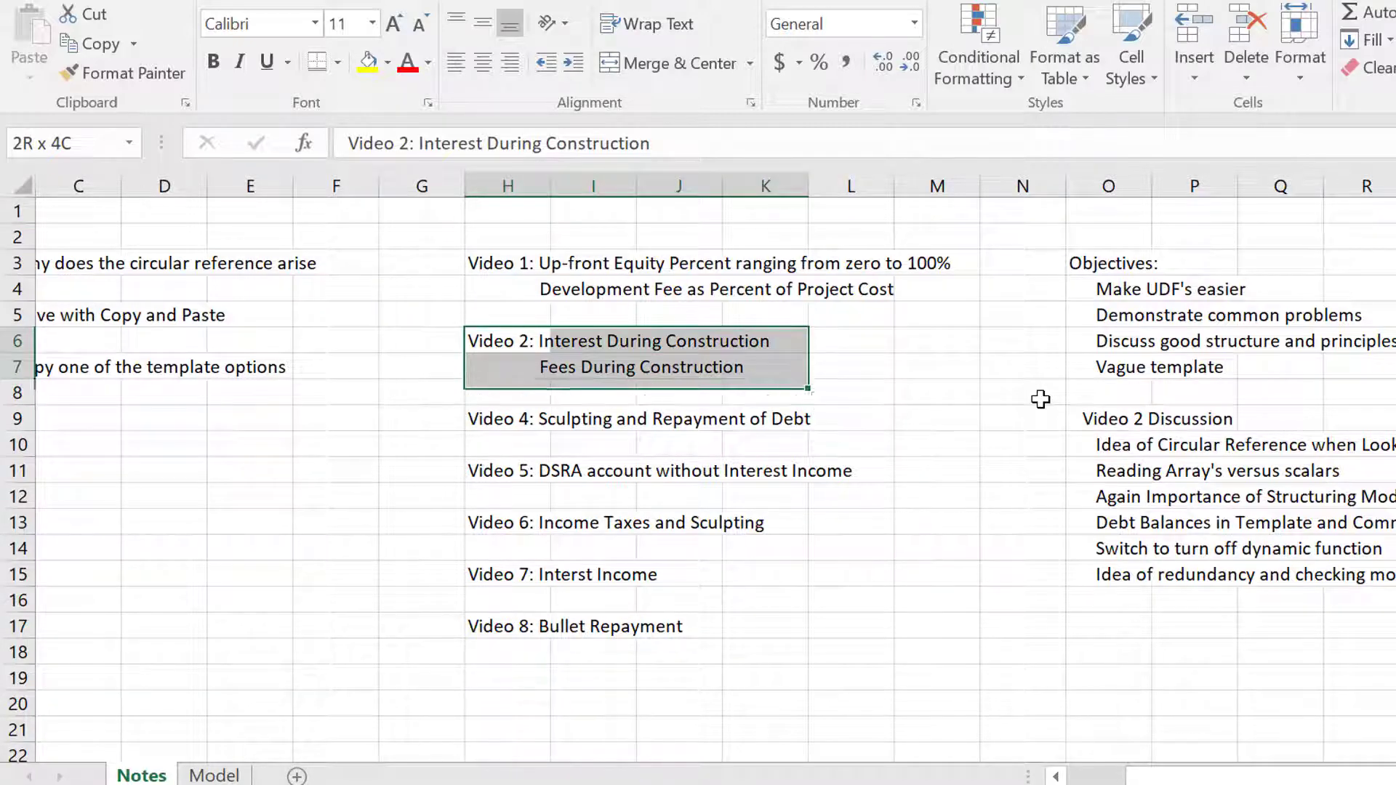
key(Down)
key(Up)
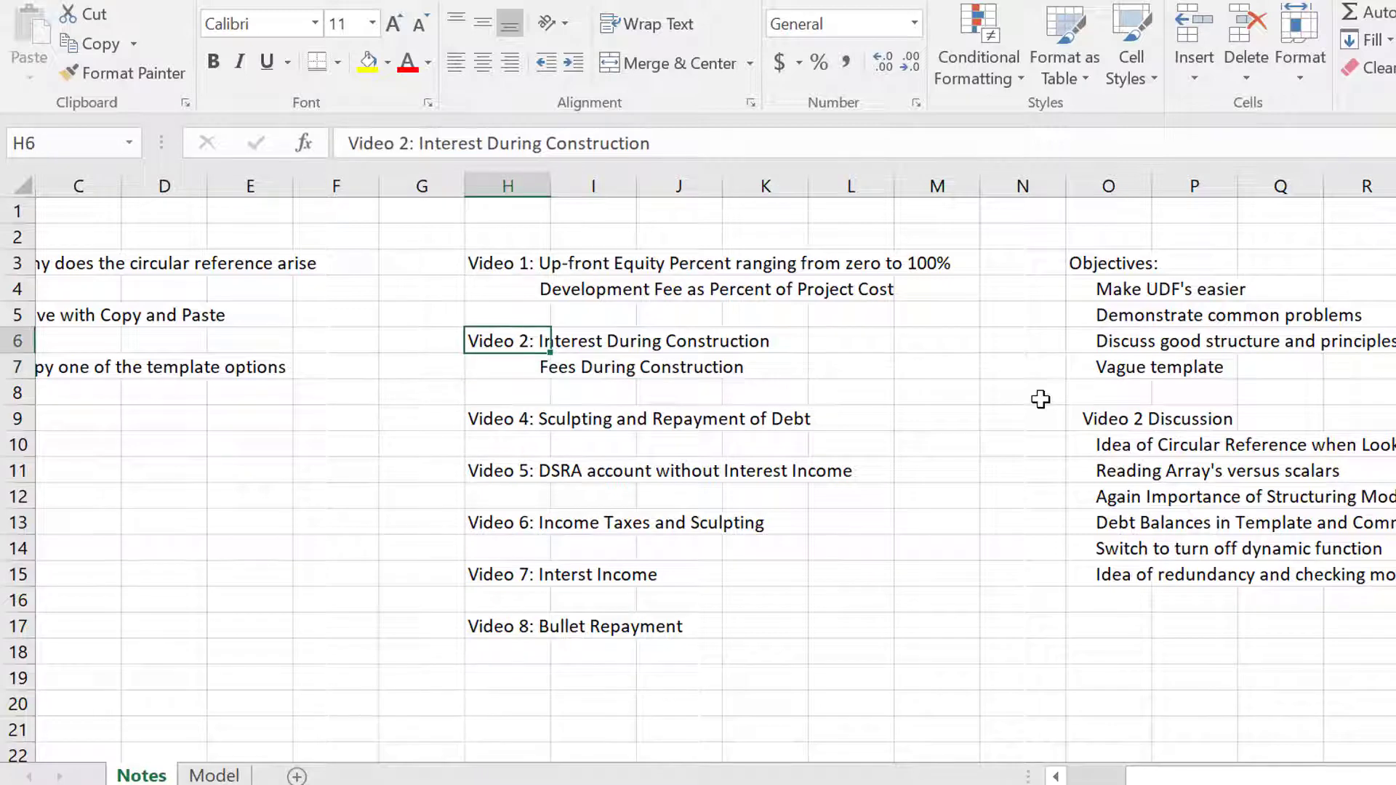
- Review the financing assumptions and the Senior Debt 1 rates, fees and tenor on the Model sheet
key(ctrl+Page_Down)
key(Left)
key(Left)
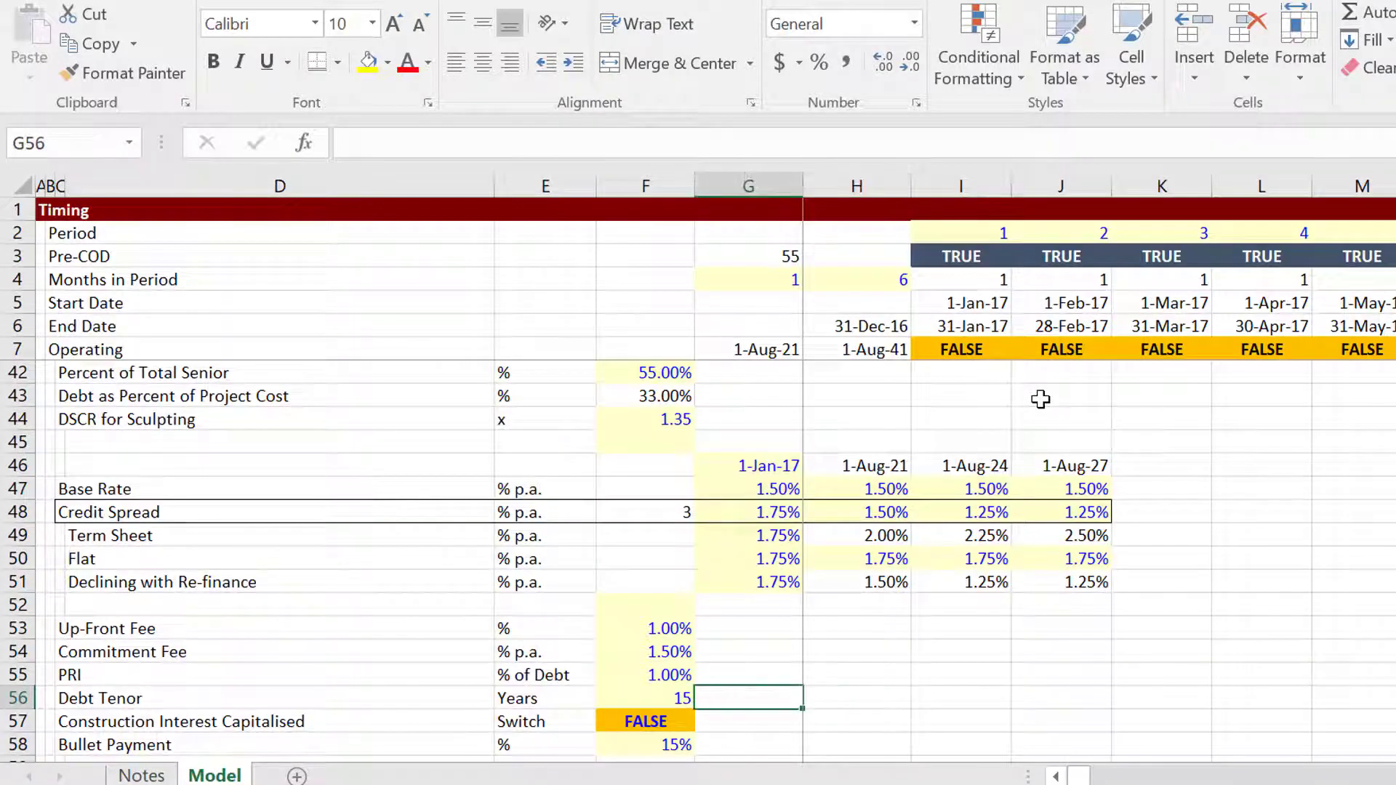
key(Home)
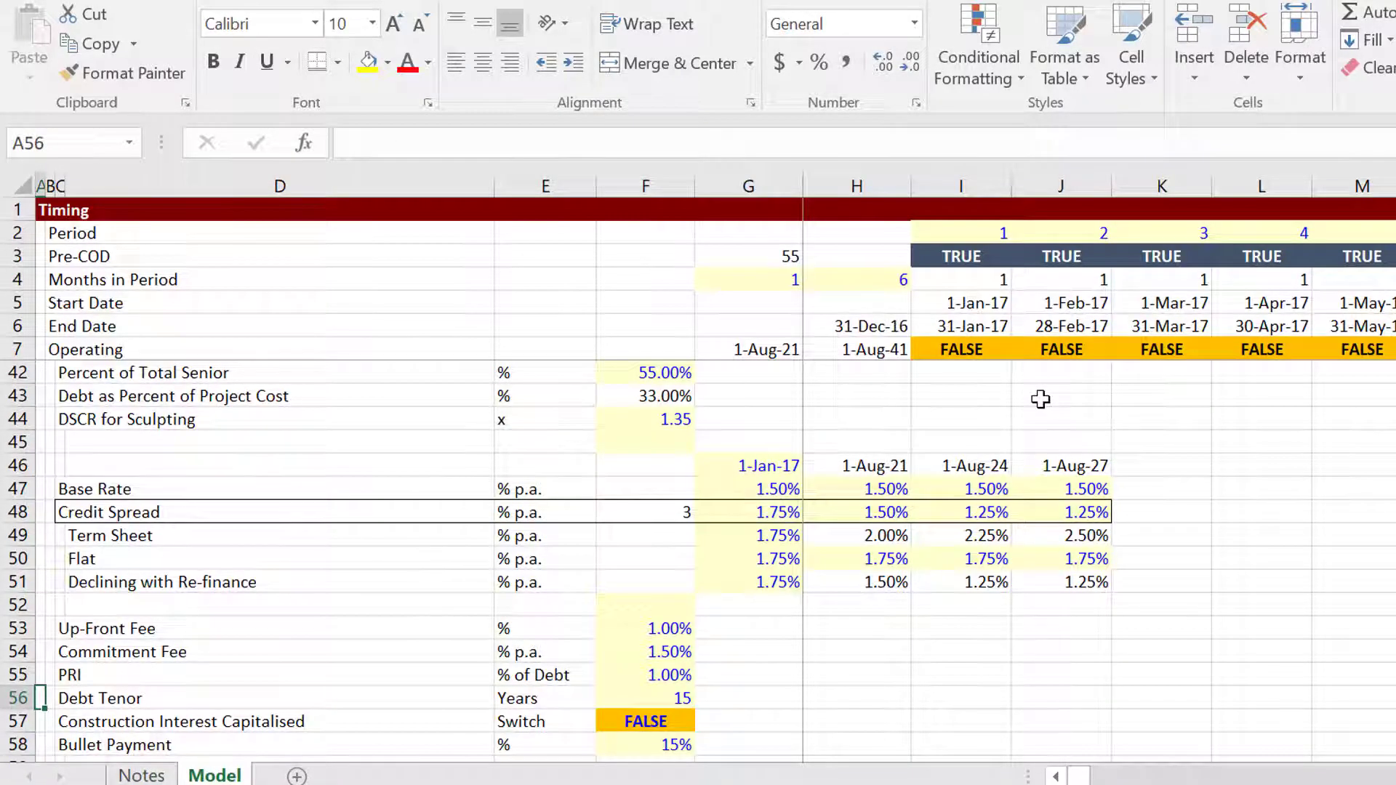
key(Page_Down)
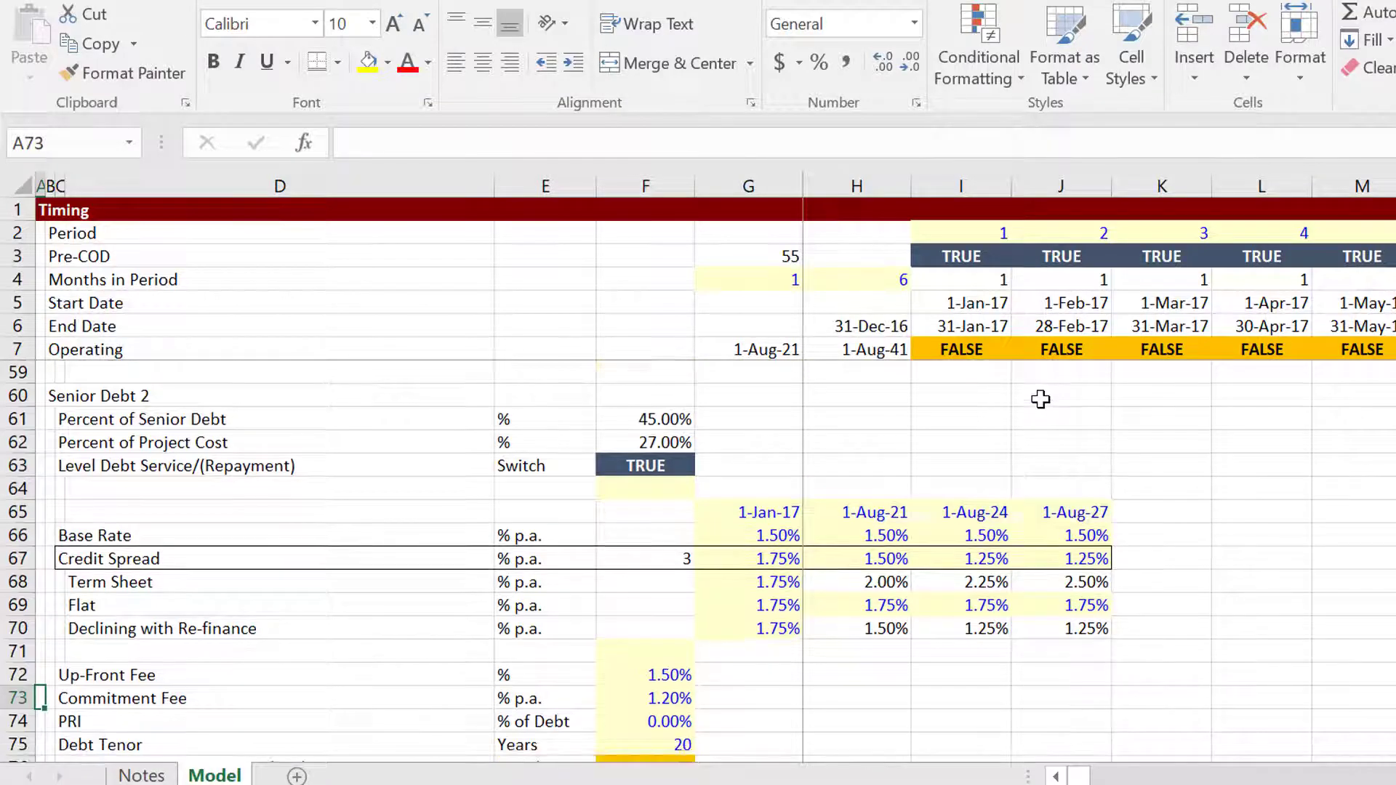
key(Page_Up)
key(Page_Up)
key(Down)
key(Down)
key(Down)
key(Down)
key(Down)
key(Down)
key(Down)
key(Down)
key(Down)
key(Down)
key(Down)
key(Down)
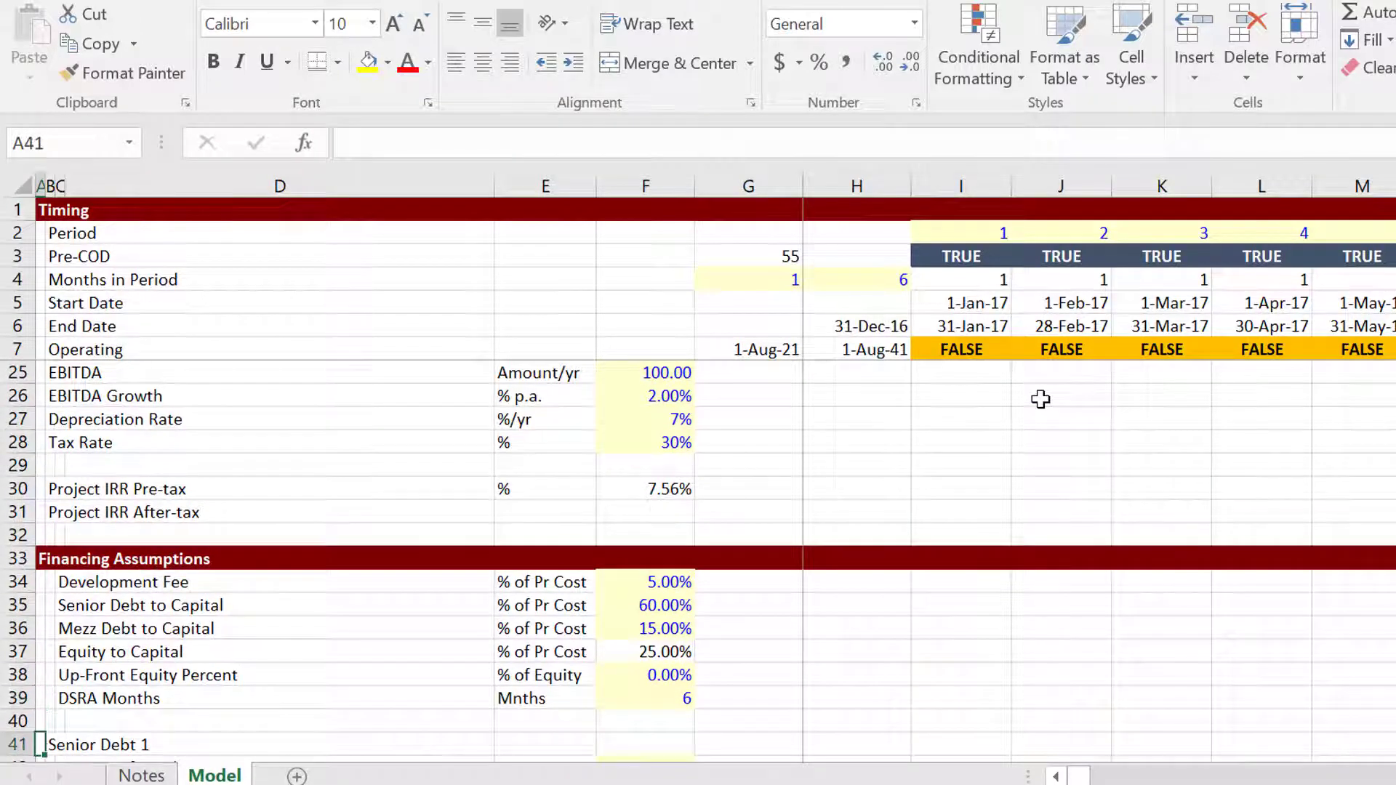
key(Down)
key(Down)
key(Down)
key(Down)
key(Down)
key(Down)
key(Down)
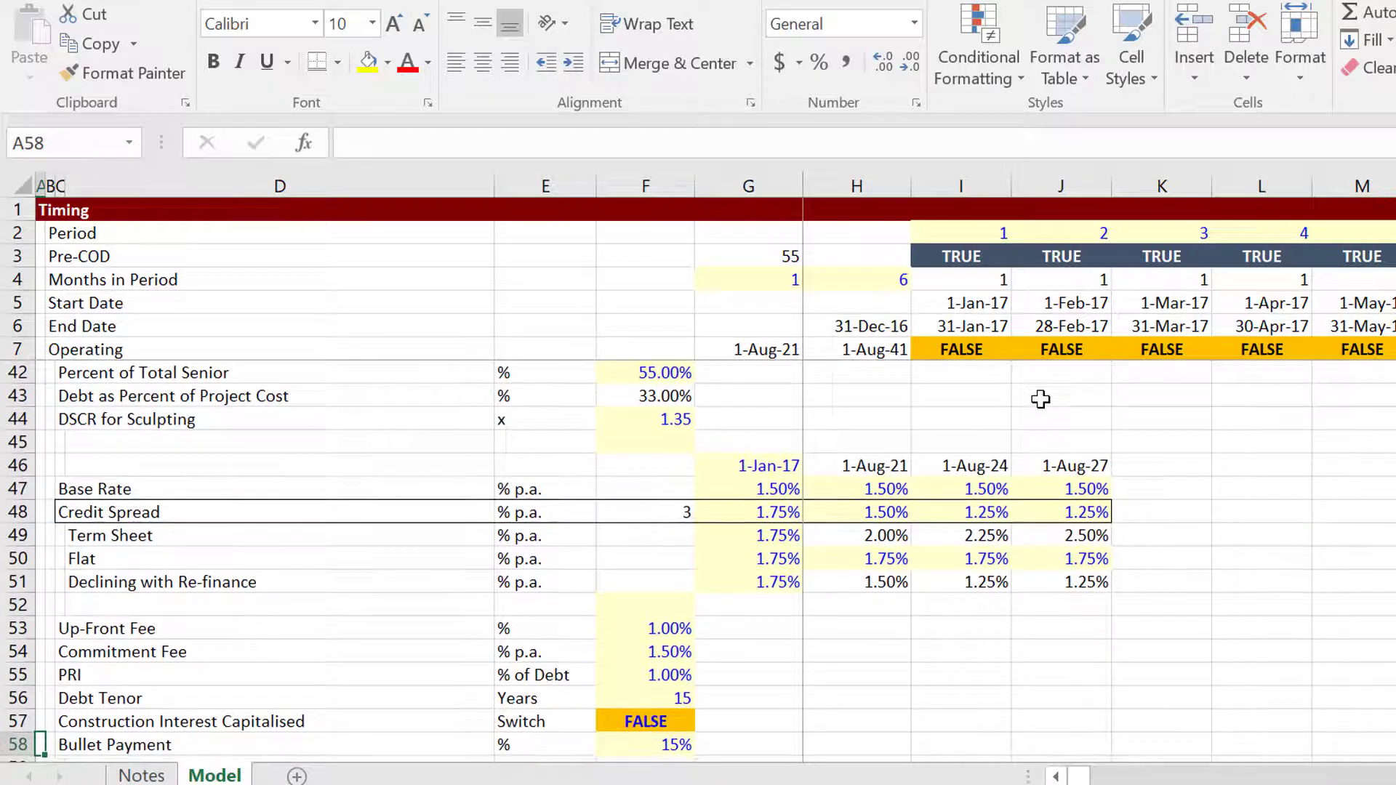
- Try credit spread scenario 1 for Senior Debt 1 in F48 and settle on scenario 2
key(Up)
key(Up)
key(Up)
key(Up)
key(Up)
key(Up)
key(Up)
key(Up)
key(Up)
key(Up)
key(Up)
key(Down)
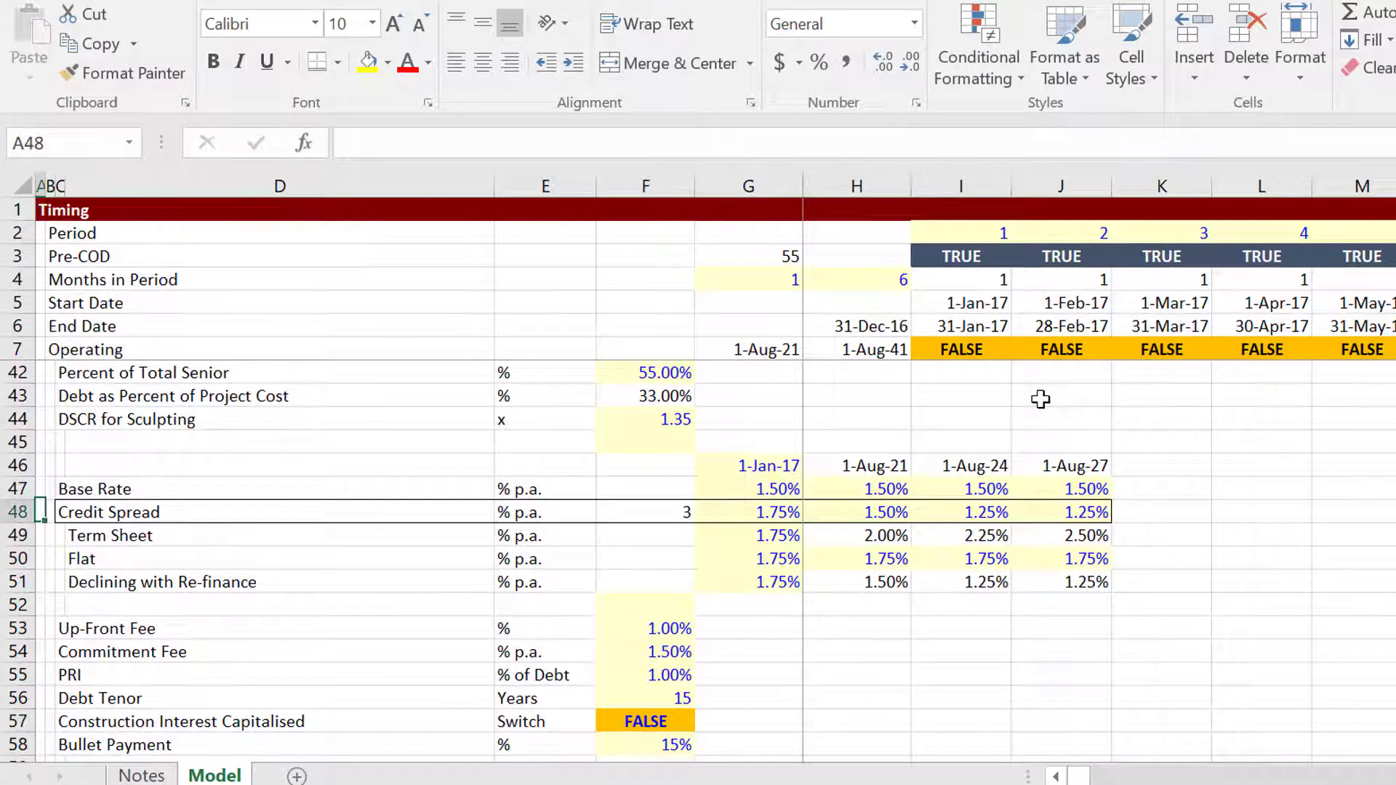
key(Right)
key(Right)
key(Right)
key(Right)
key(Right)
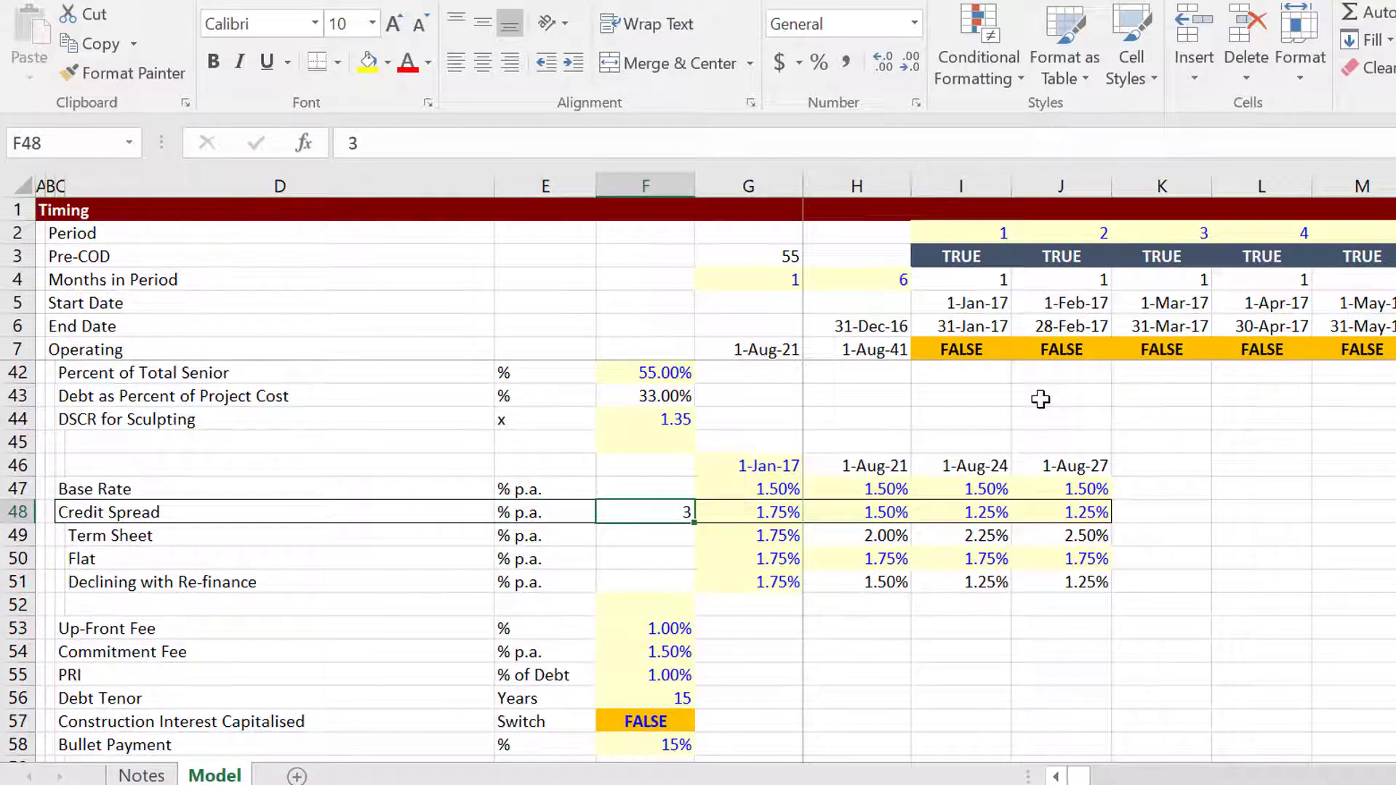
text(1)
key(Return)
key(Up)
text(2)
key(Return)
- Examine the fee and interest inputs of Senior Debt 1, Senior Debt 2 and Mezz Debt
key(Down)
key(Down)
key(Down)
key(Down)
key(Down)
key(Down)
key(Down)
key(Down)
key(Down)
key(Down)
key(Down)
key(Down)
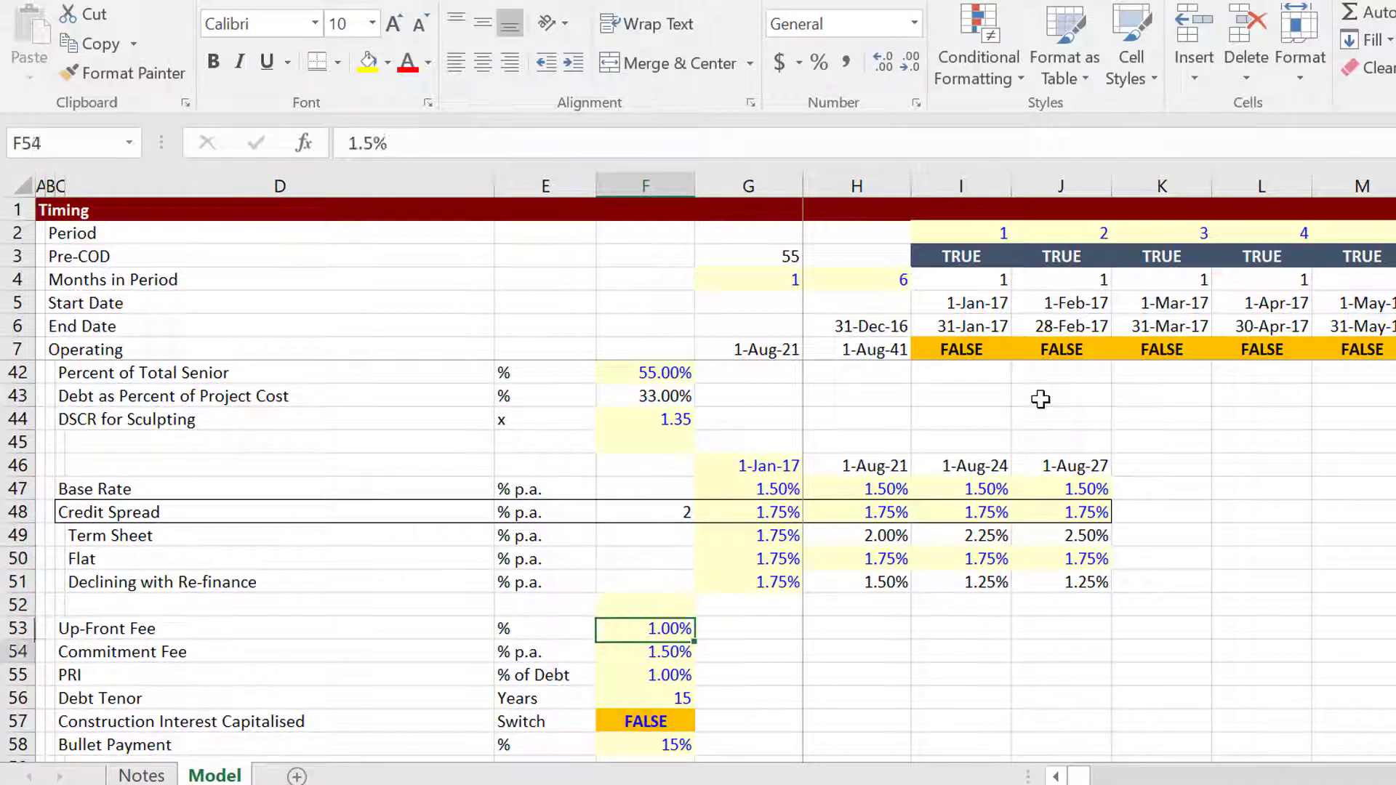
key(Down)
key(Down)
key(Down)
key(Down)
key(Down)
key(Down)
key(Down)
key(Down)
key(Down)
key(Down)
key(Down)
key(Down)
key(Down)
key(Down)
key(Down)
key(Down)
key(Down)
key(Down)
key(Down)
key(Down)
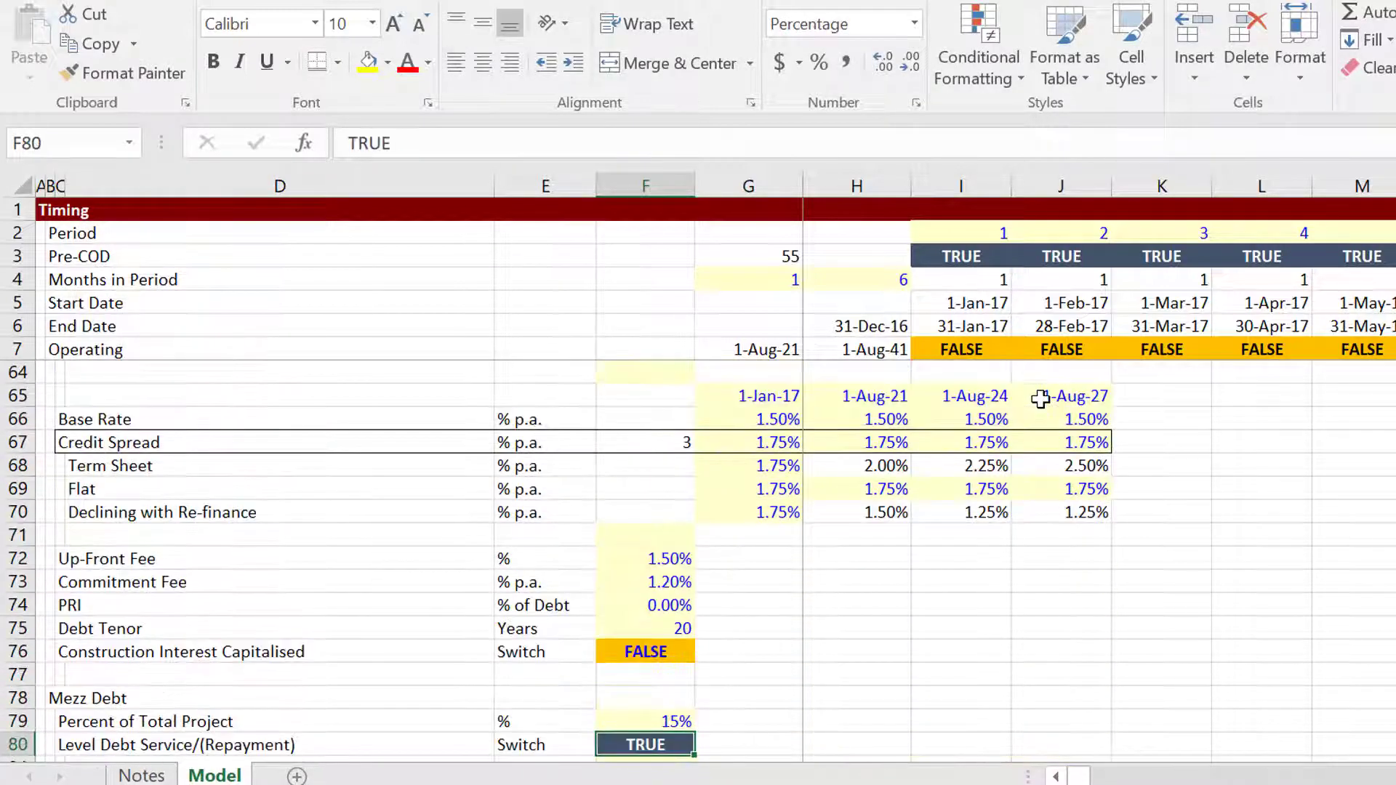
key(Down)
key(Down)
key(Down)
key(Down)
key(Down)
key(Down)
key(Down)
key(Down)
key(Down)
key(Down)
key(Down)
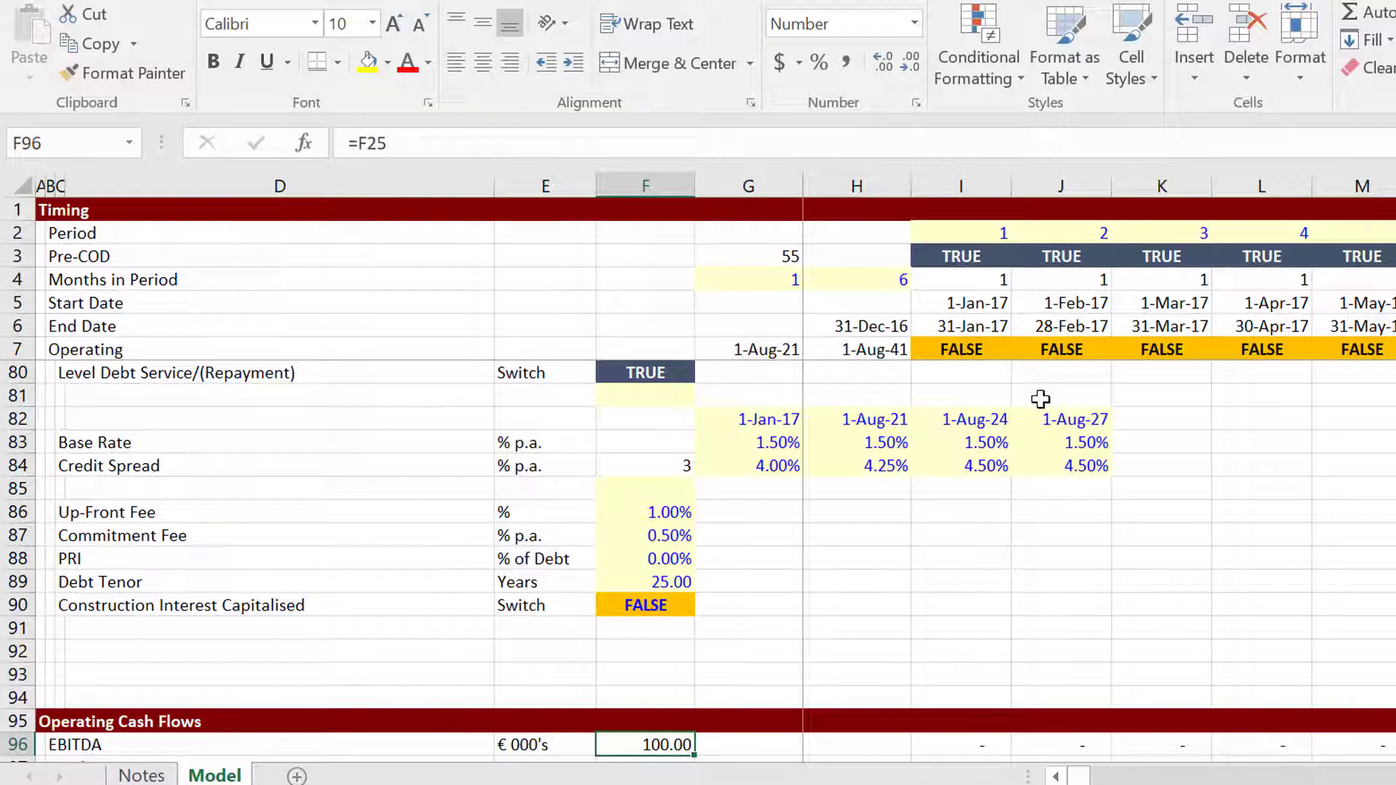
- Go through the operating cash flows and expenditures down to the Interest During Construction total in F121 under Uses of Funds
key(Down)
key(Down)
key(Down)
key(Down)
key(Down)
key(Down)
key(Down)
key(Down)
key(Down)
key(Down)
key(Down)
key(Down)
key(Down)
key(Down)
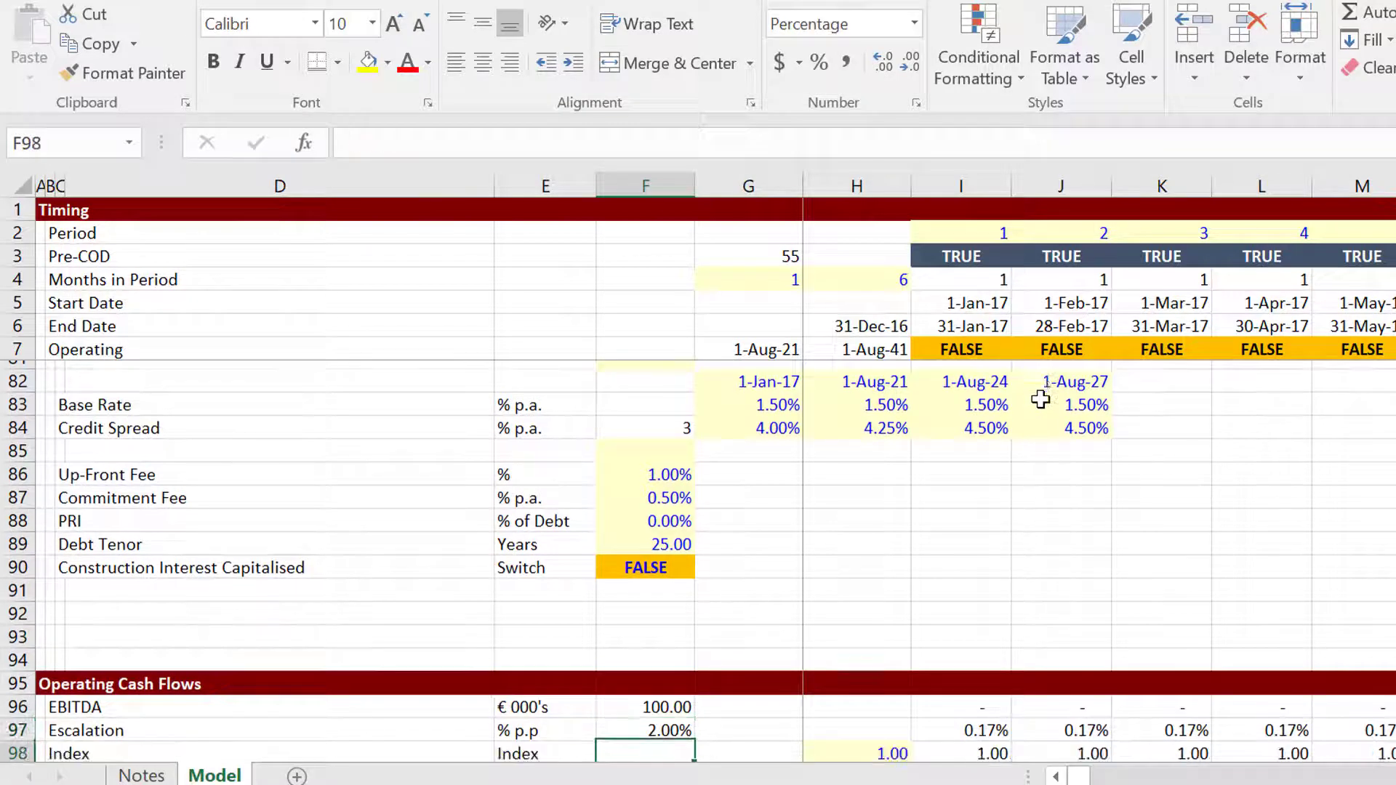
key(Down)
key(Down)
key(Down)
key(Down)
key(Down)
key(Down)
key(Down)
key(Down)
key(Down)
key(Down)
key(Down)
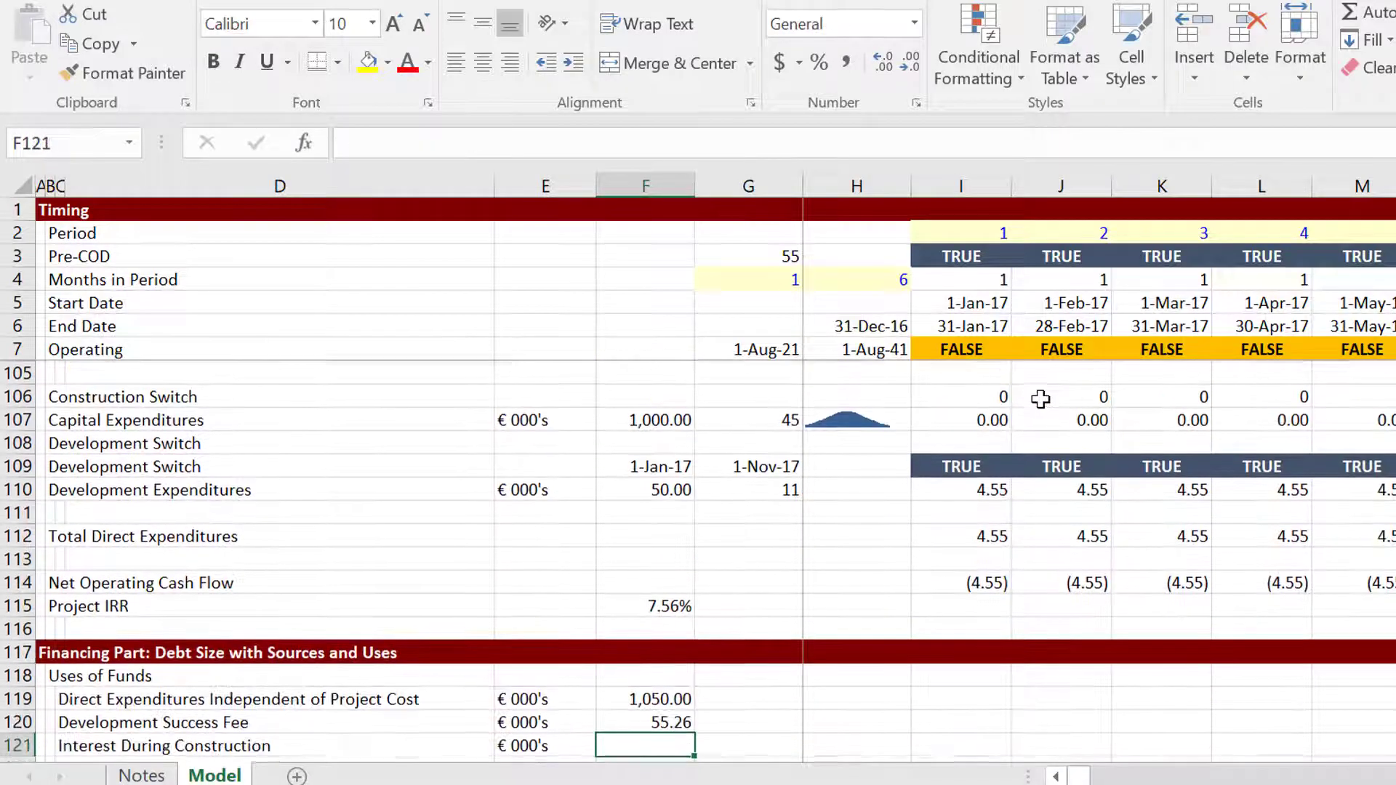
- Review the construction and development expenditure rows above Uses of Funds, returning to Interest During Construction in F121
key(Up)
key(Up)
key(Up)
key(Up)
key(Up)
key(Up)
key(Up)
key(Up)
key(Up)
key(Up)
key(Up)
key(Up)
key(Up)
key(Up)
key(Up)
key(Up)
key(Up)
key(Up)
key(Up)
key(Up)
key(Up)
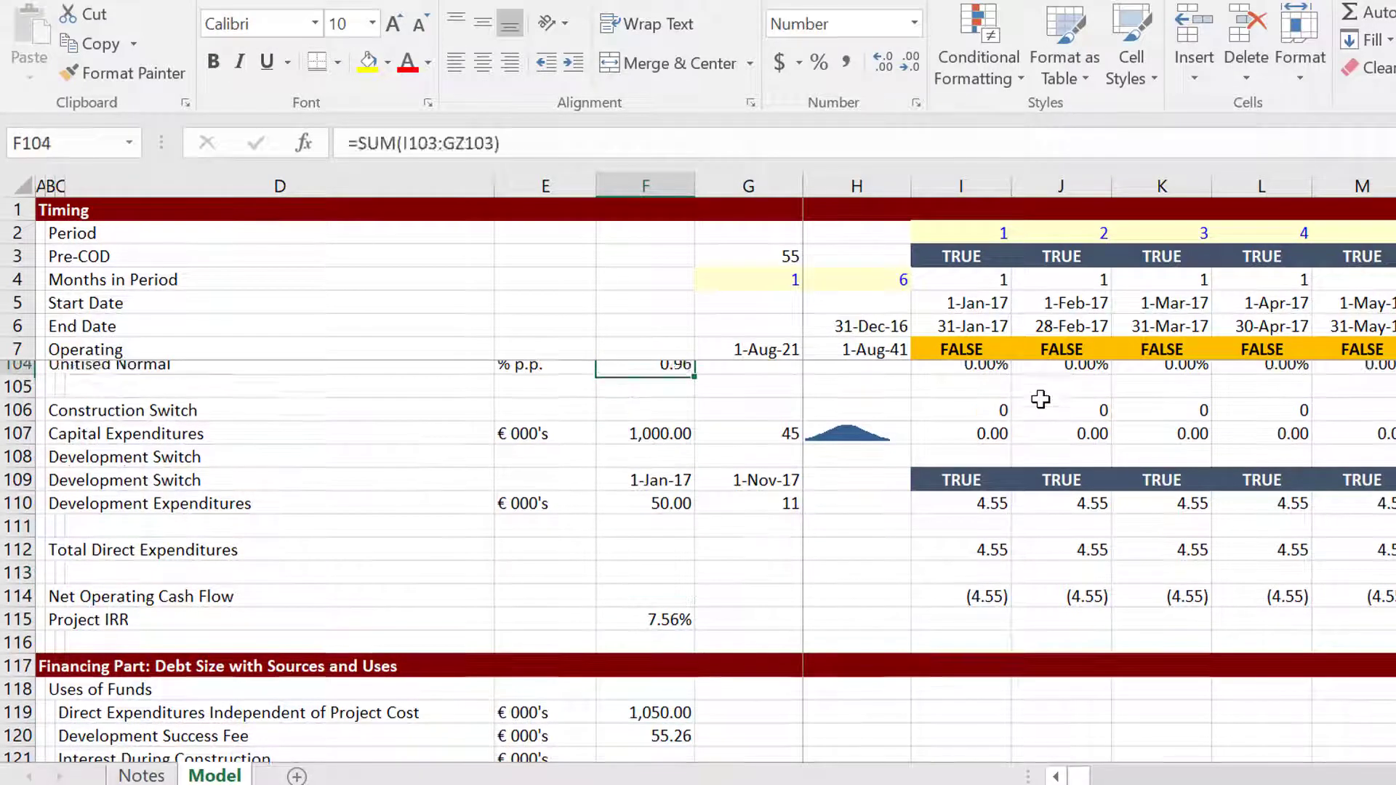
key(Down)
key(Down)
key(Down)
key(Down)
key(Down)
key(Down)
key(Down)
key(Down)
key(Down)
key(Down)
key(Down)
key(Down)
key(Down)
key(Down)
key(Down)
key(Down)
key(Down)
key(Down)
key(Down)
key(Down)
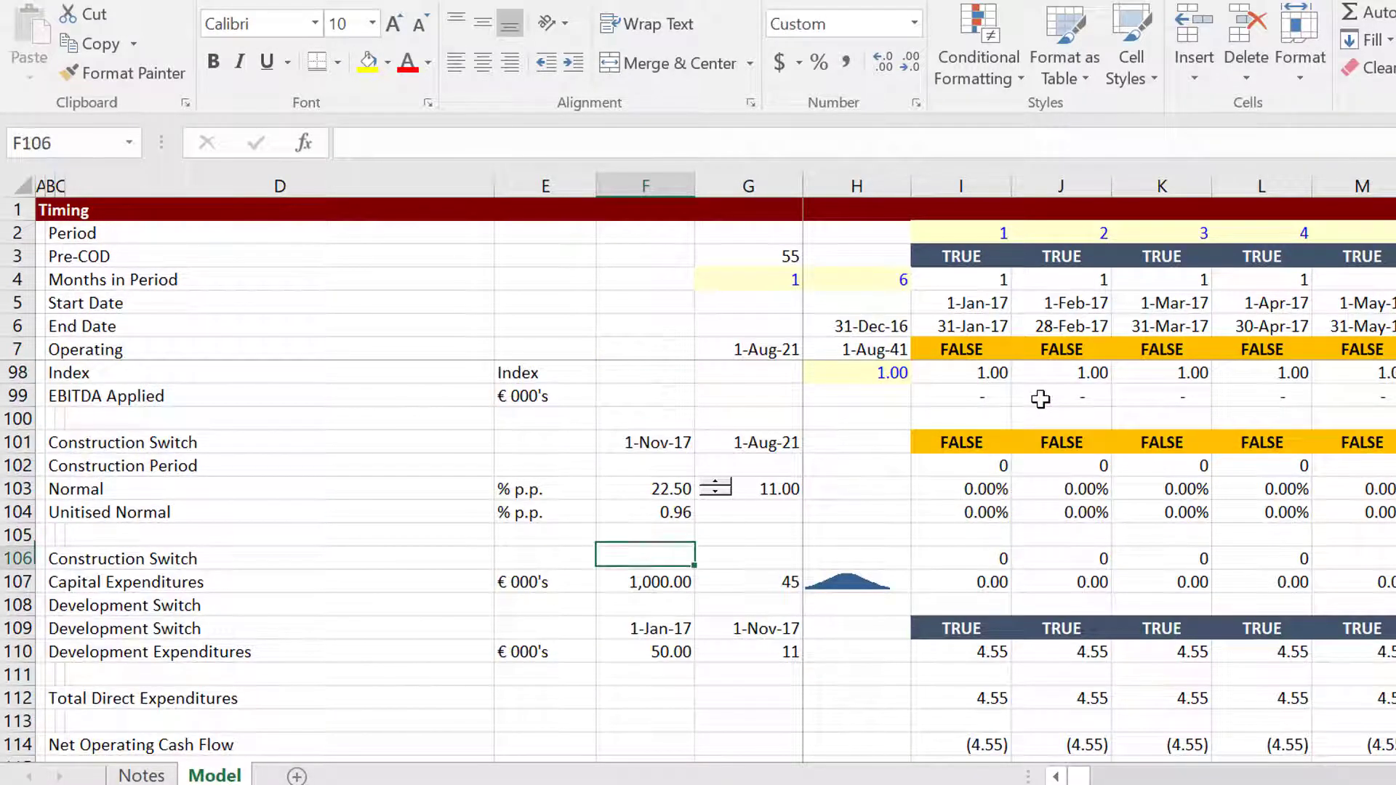
key(Down)
key(Down)
key(Down)
key(Down)
key(Down)
key(Down)
key(Down)
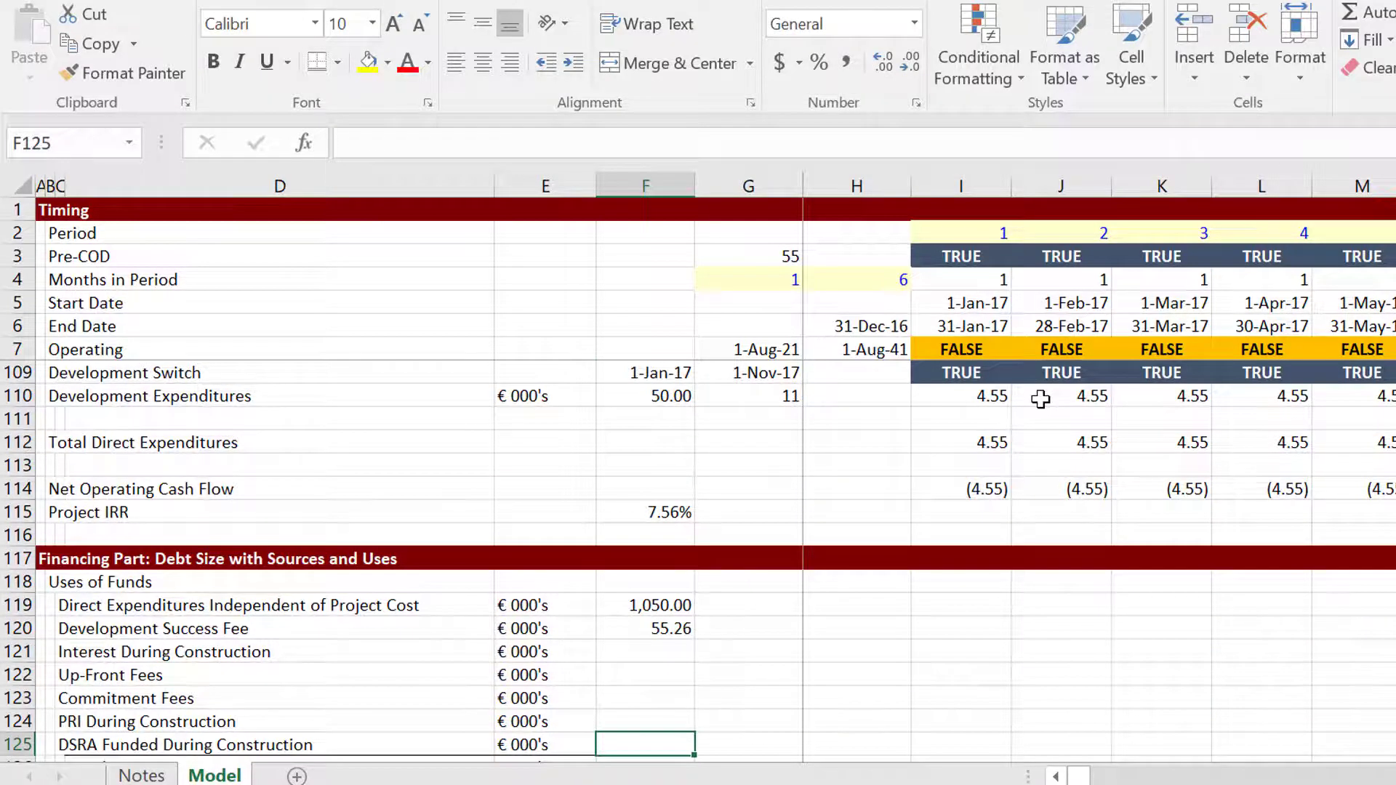
key(Up)
key(Up)
key(Up)
key(Up)
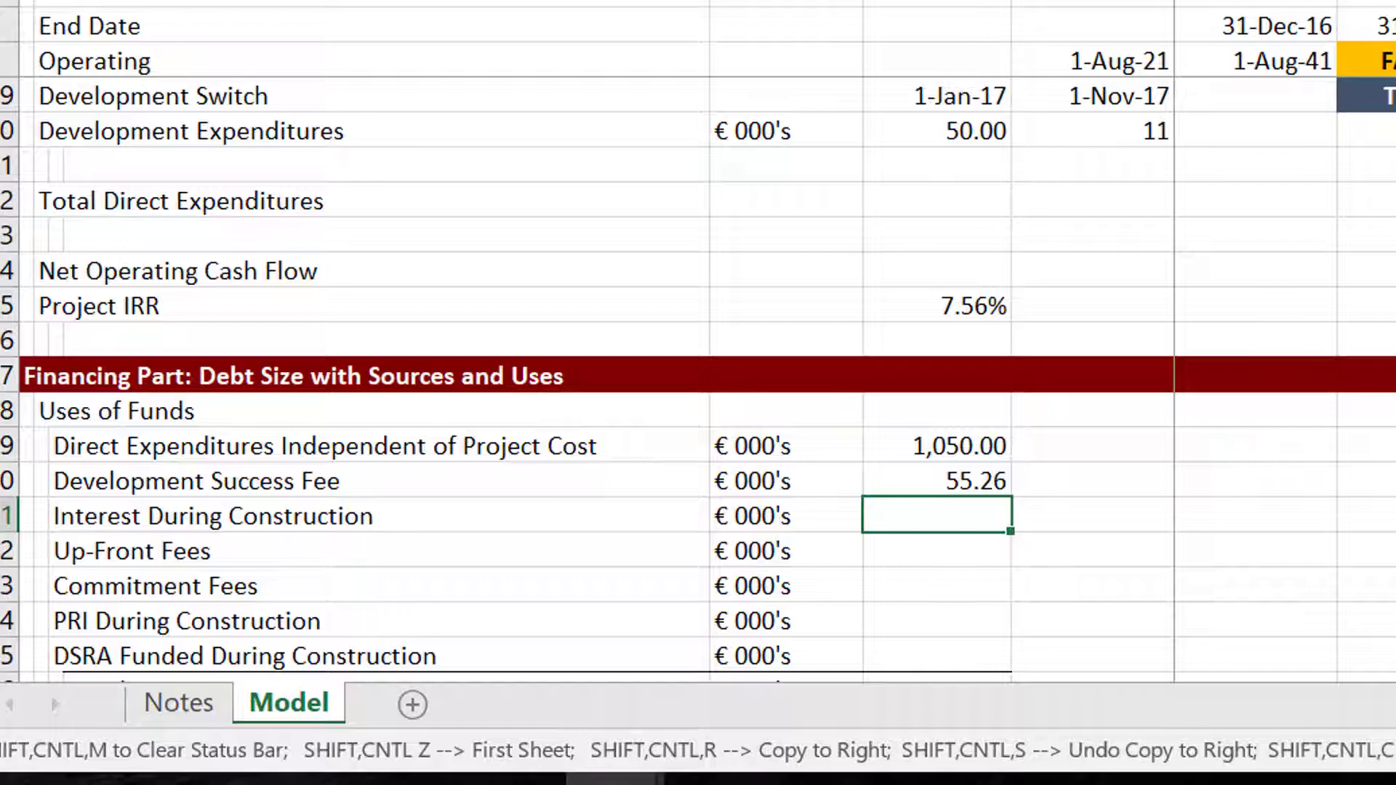
- Examine the Uses of Funds lines from Interest During Construction down to Total Uses and the Sources of Funds heading
key(Down)
key(Down)
key(Down)
key(Down)
key(Down)
key(Down)
key(Down)
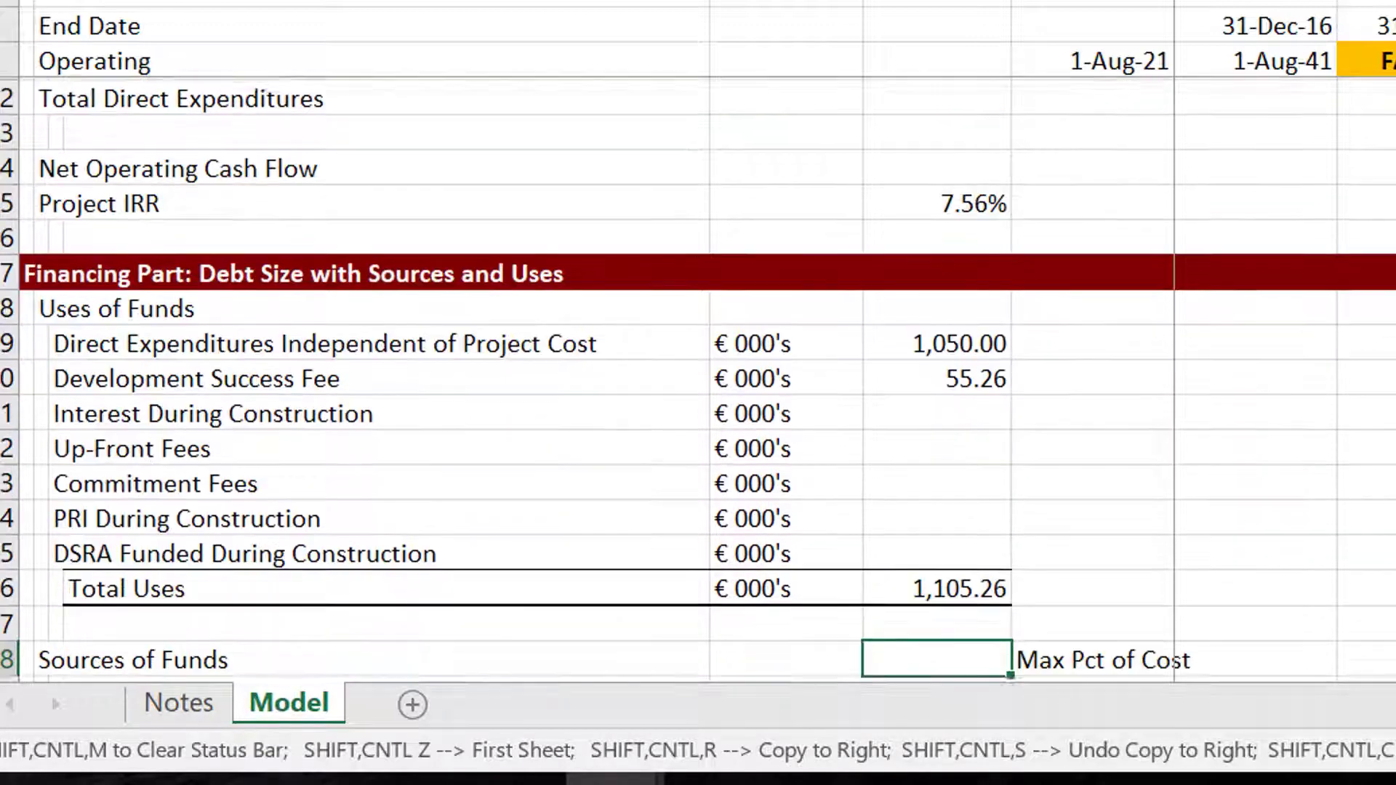
key(Up)
key(Up)
key(Up)
key(Up)
key(Up)
key(Up)
key(Up)
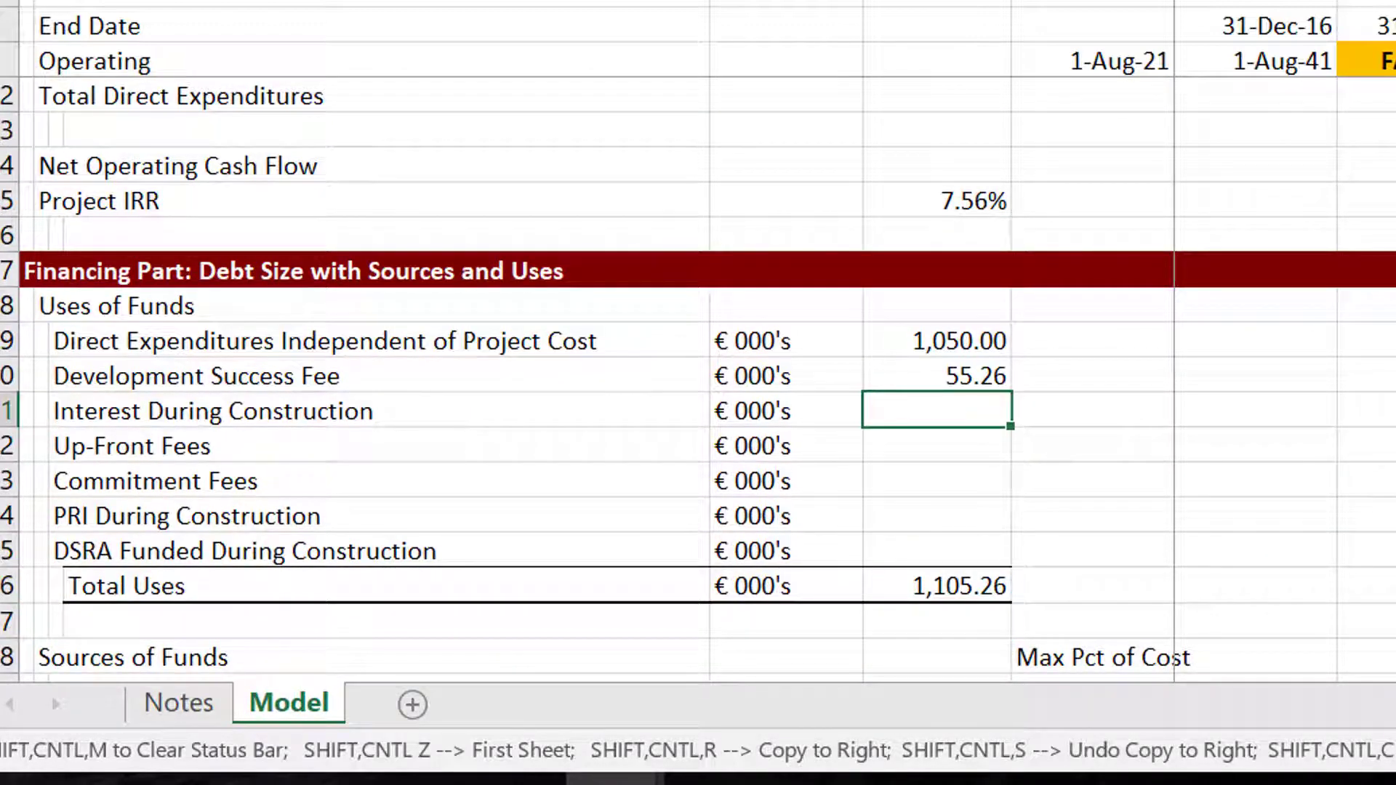
text(=sum()
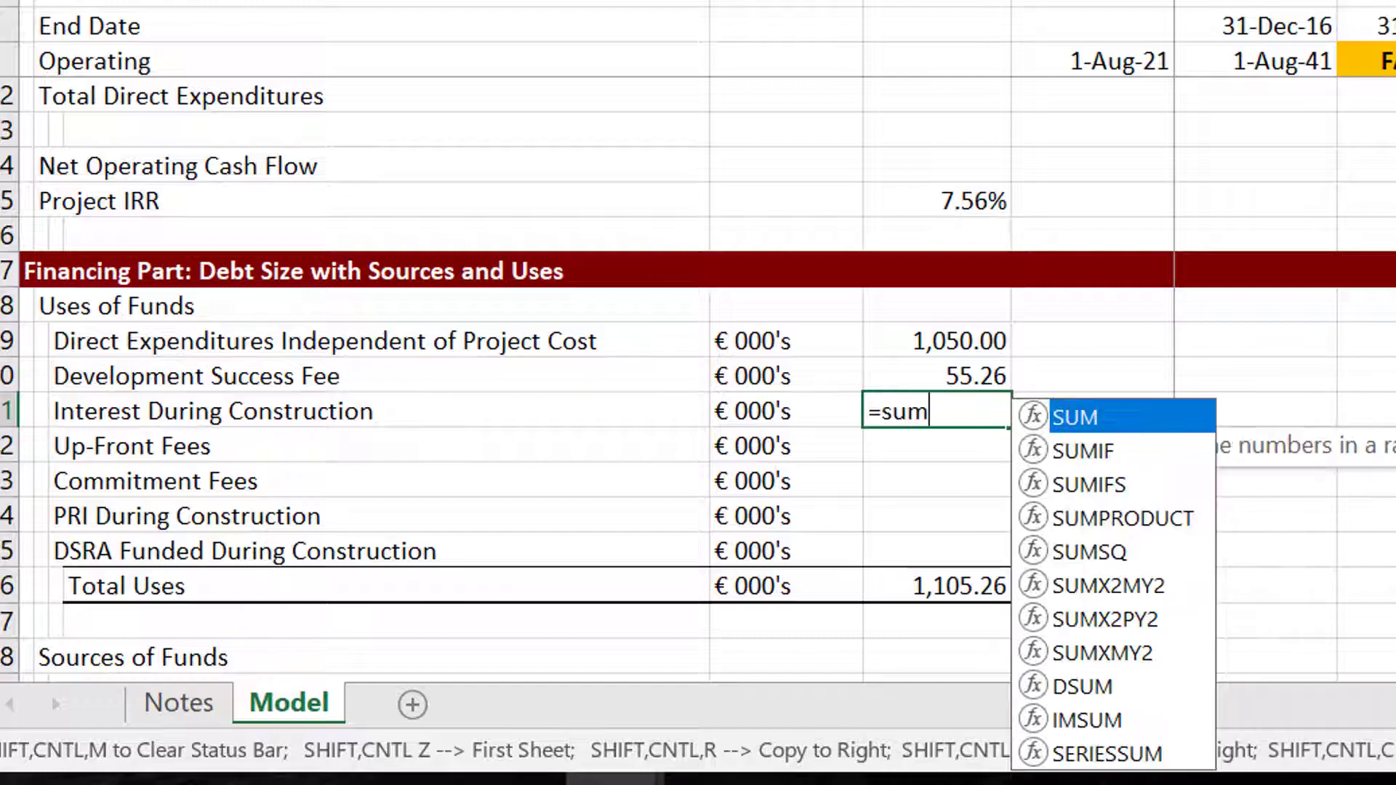
key(Down)
key(Down)
key(Down)
key(Down)
key(Down)
key(Down)
key(Down)
key(Down)
key(Down)
key(Down)
key(Down)
key(Down)
key(Down)
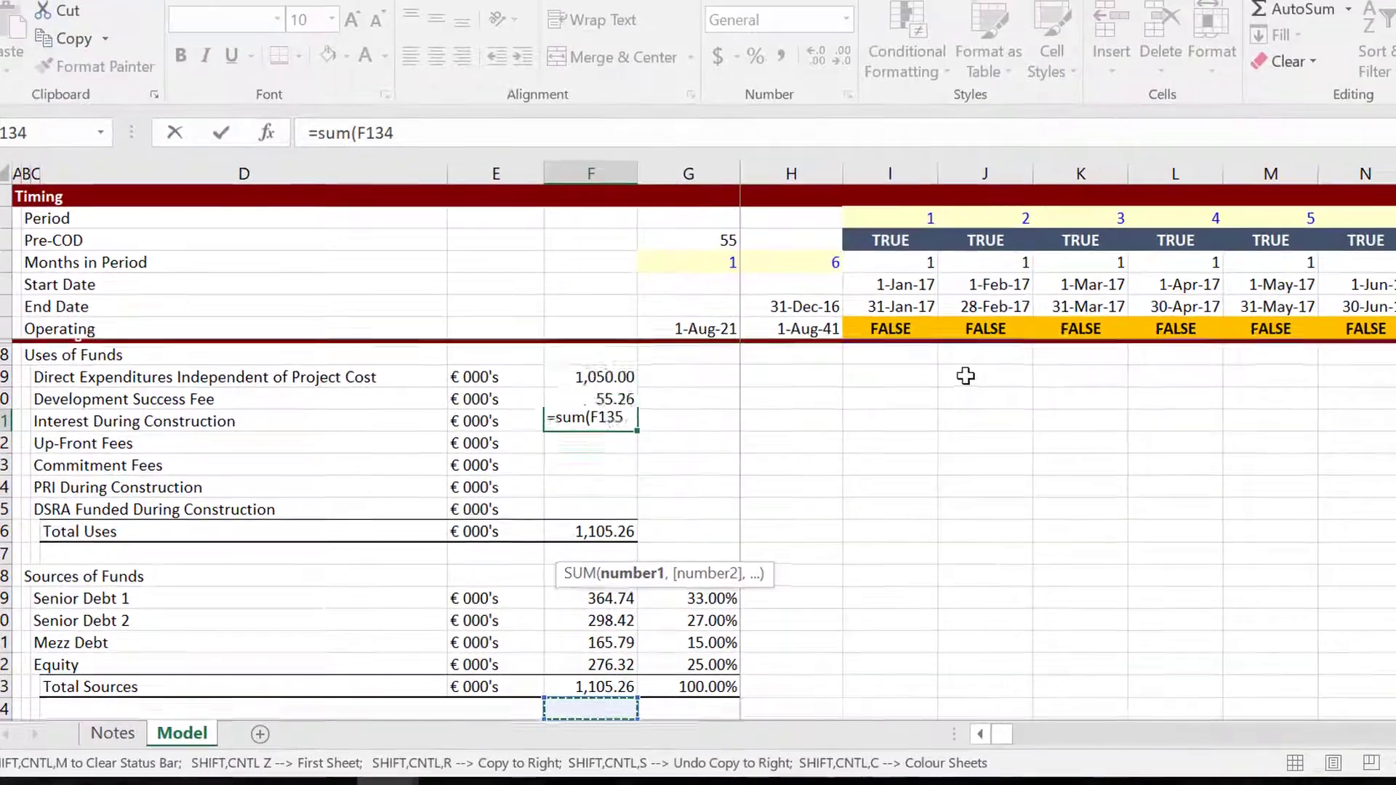
key(Down)
key(Down)
key(Down)
key(Down)
key(Down)
key(Down)
key(Down)
key(Down)
key(Down)
key(Down)
key(Down)
key(Down)
key(Down)
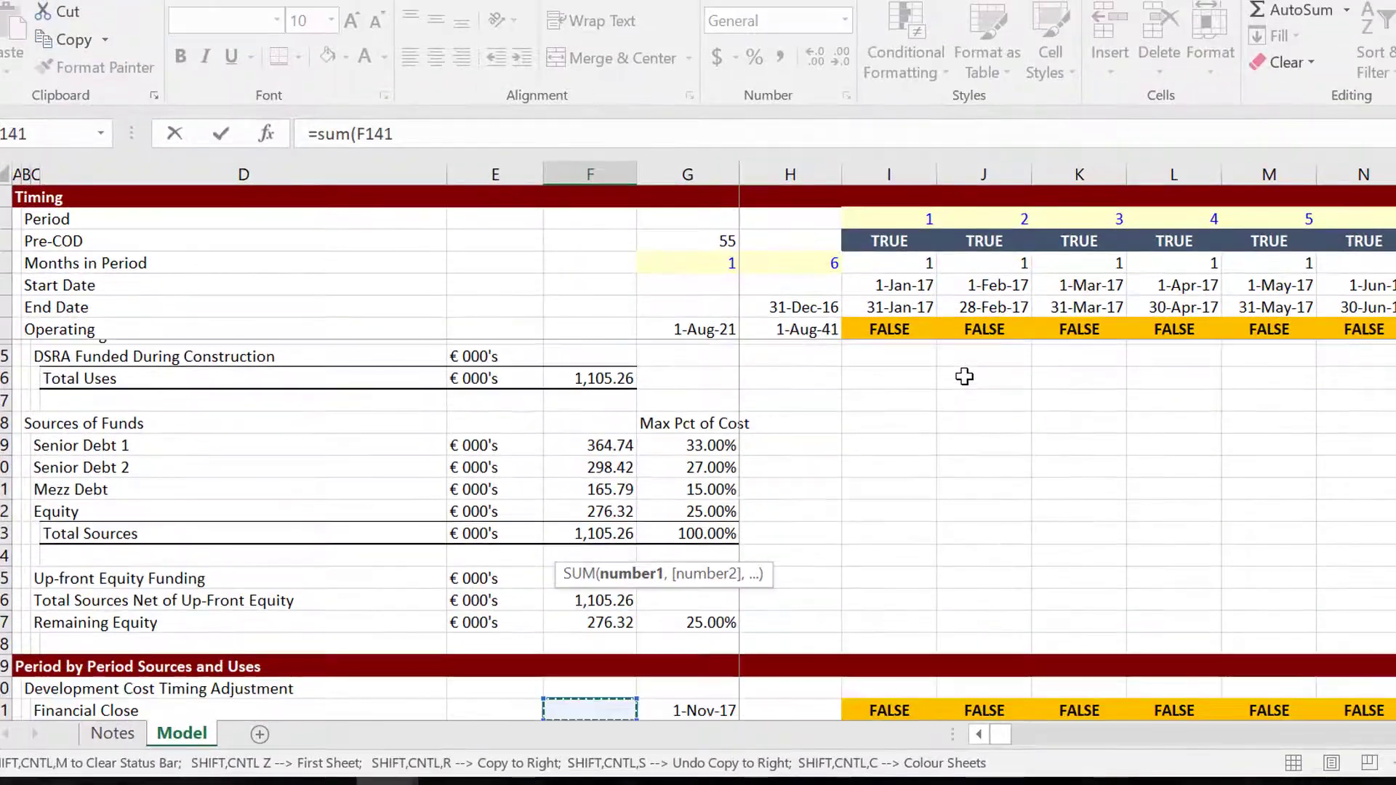
key(Up)
key(Up)
key(Down)
key(Down)
key(Down)
key(Down)
key(Down)
key(Down)
key(Down)
key(Down)
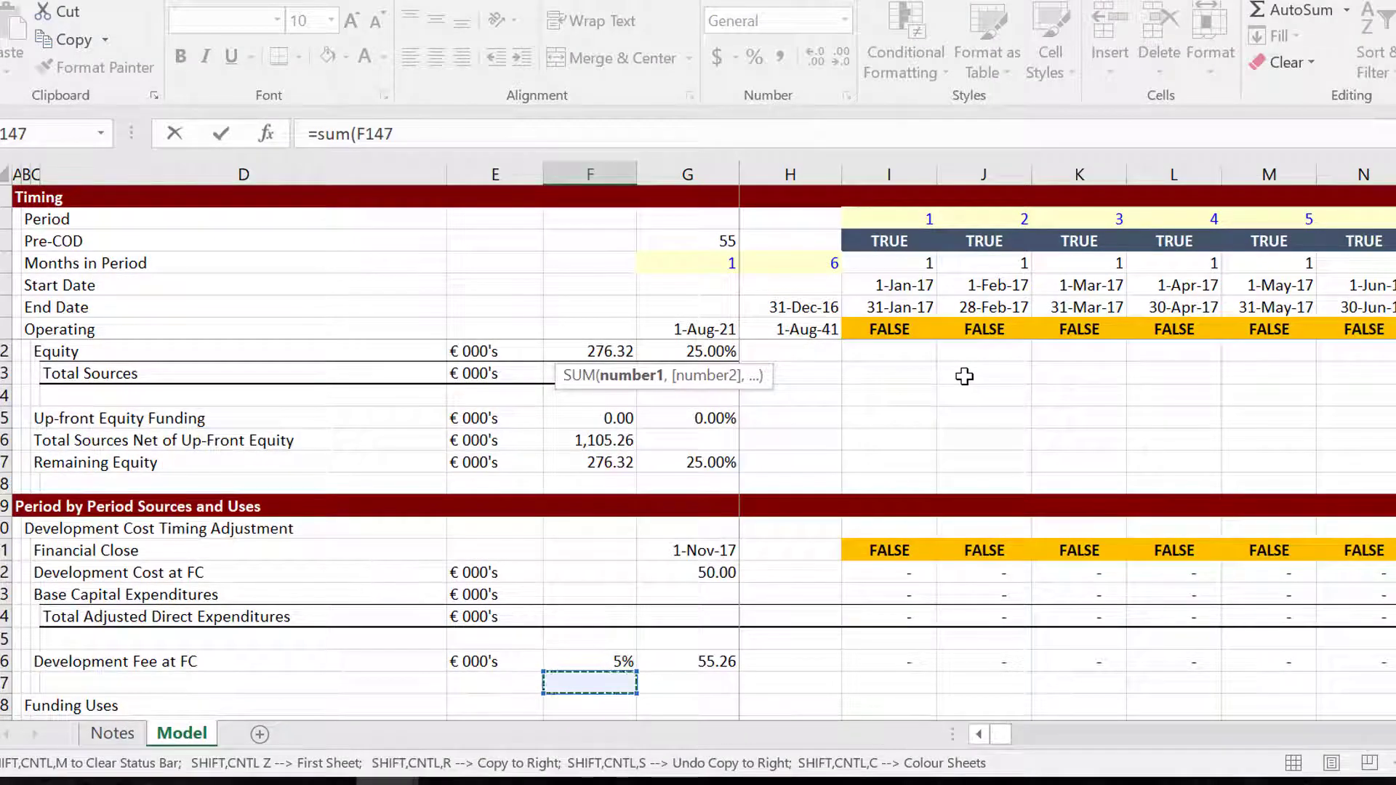
key(Down)
key(Down)
key(Down)
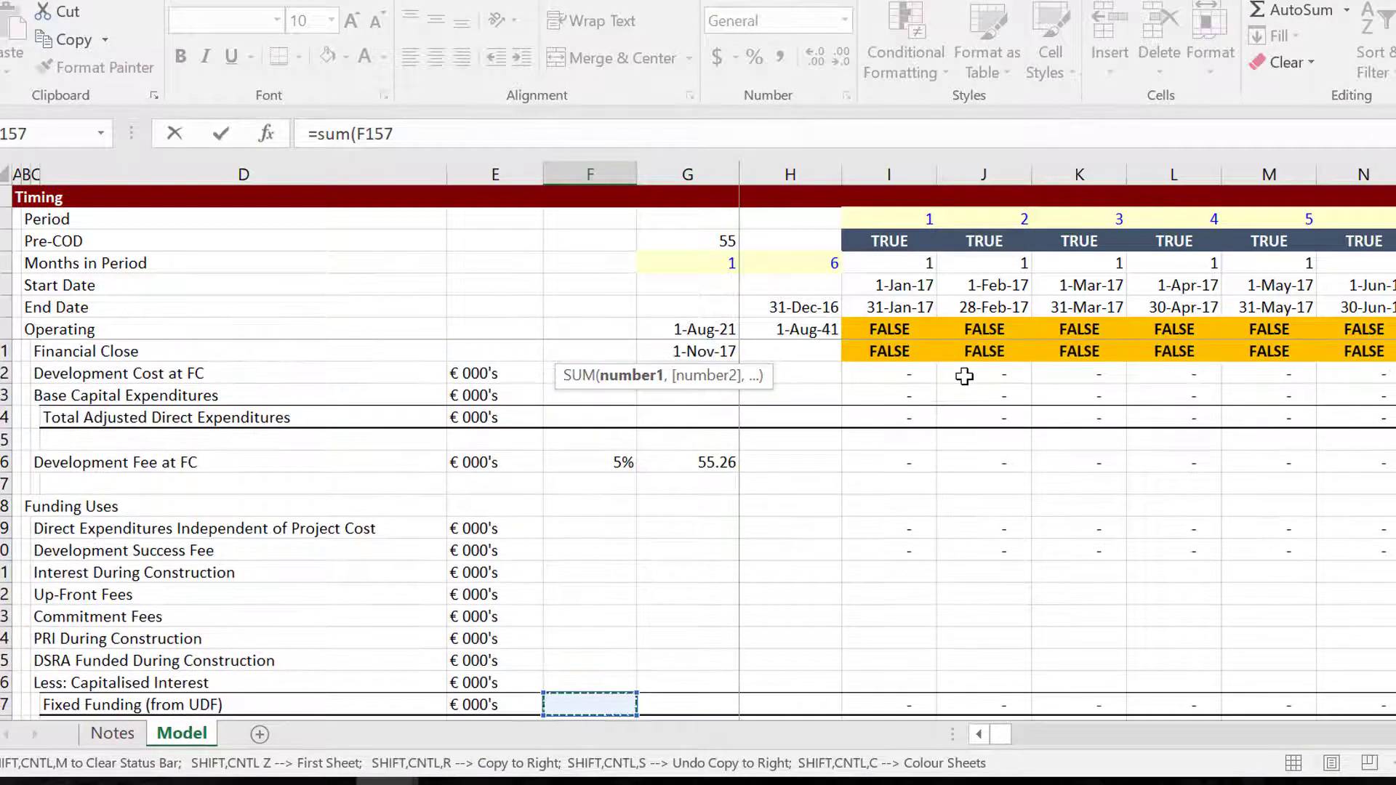
key(Up)
key(Up)
key(Up)
key(Up)
key(Up)
key(Up)
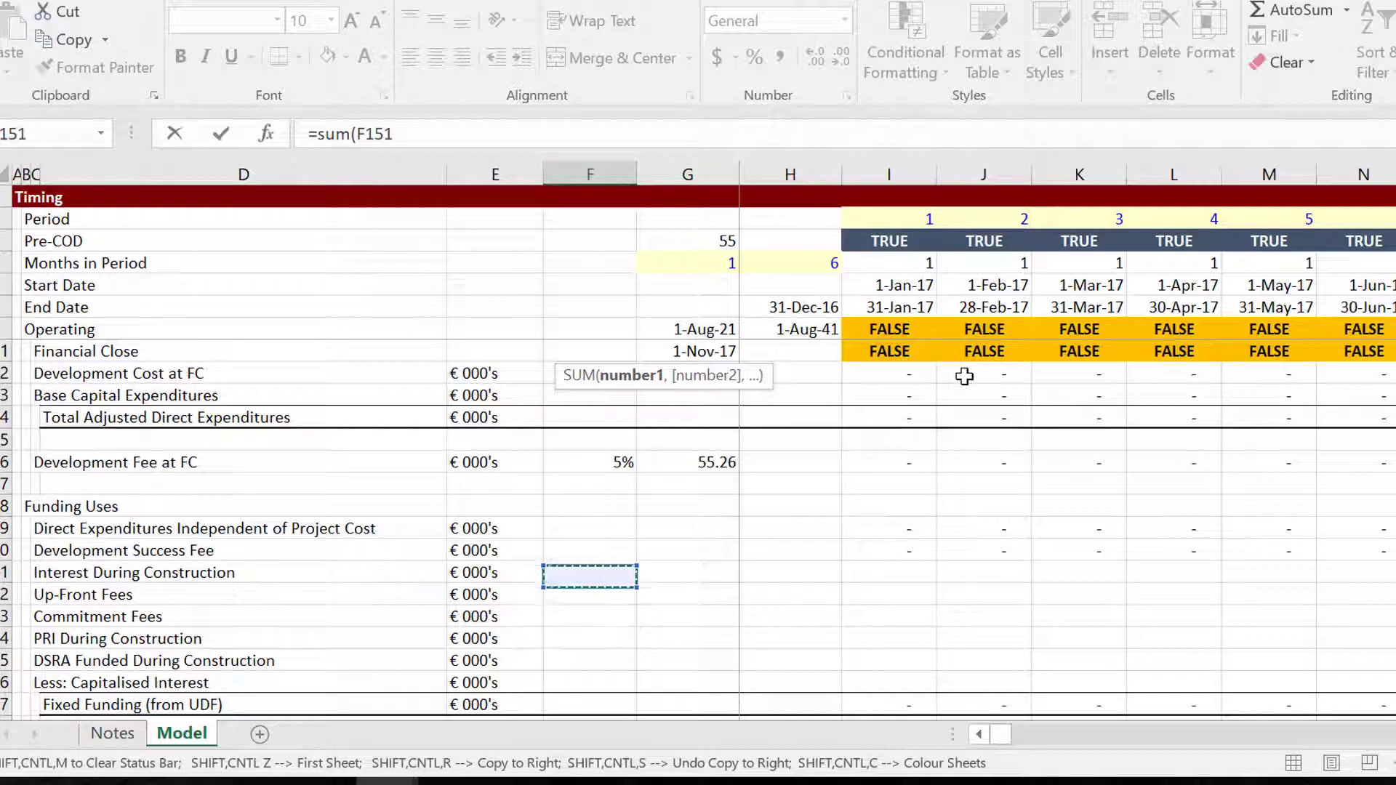
key(Right)
key(Right)
key(Right)
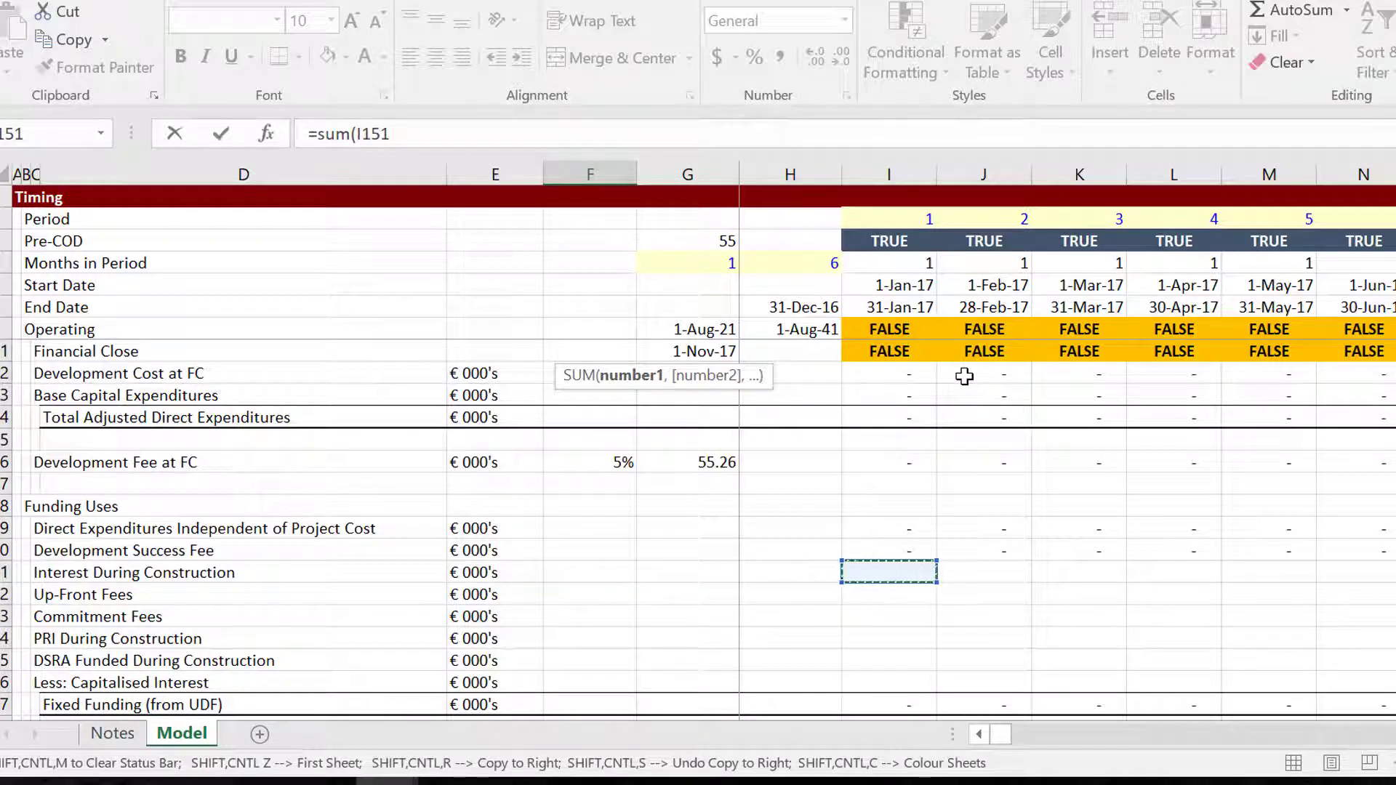
key(ctrl+shift+Right)
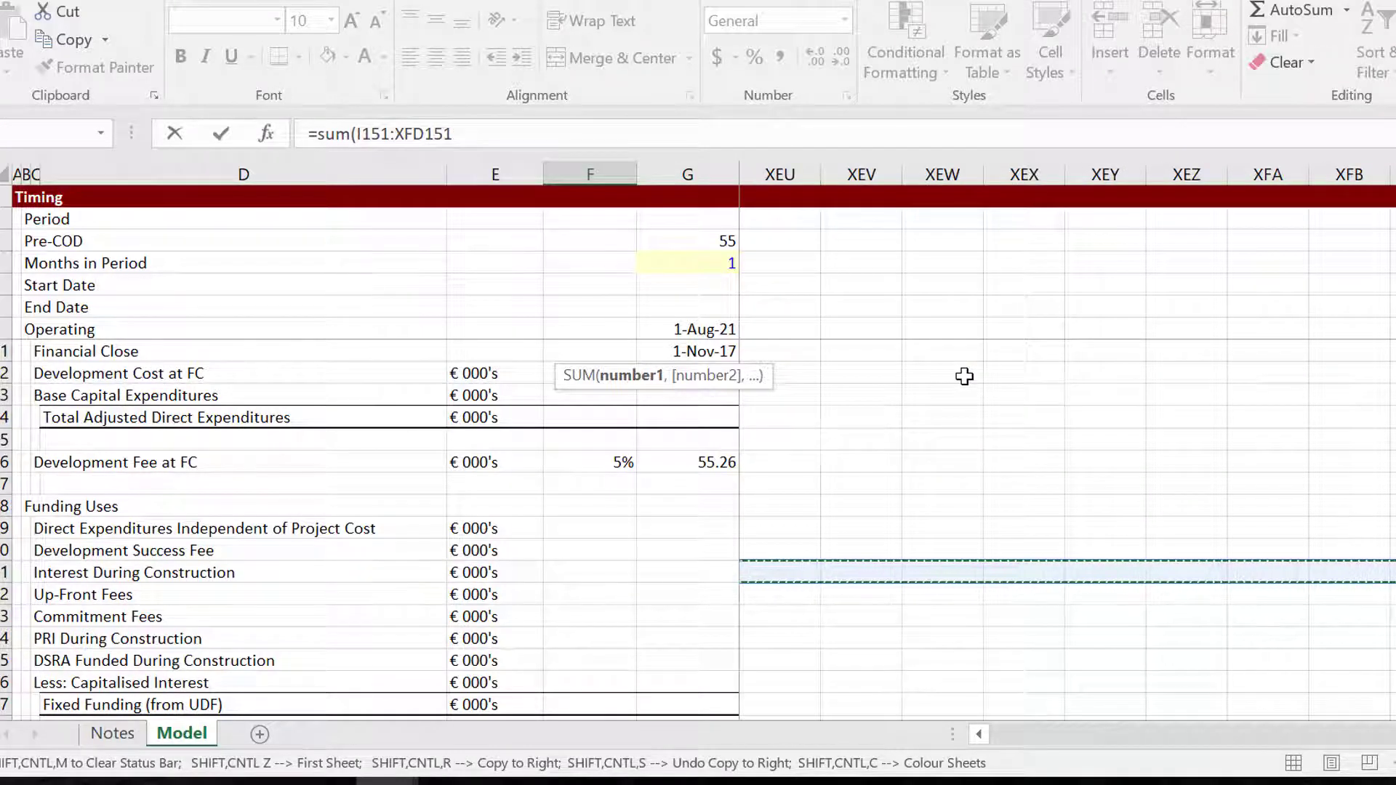
key(Left)
key(Escape)
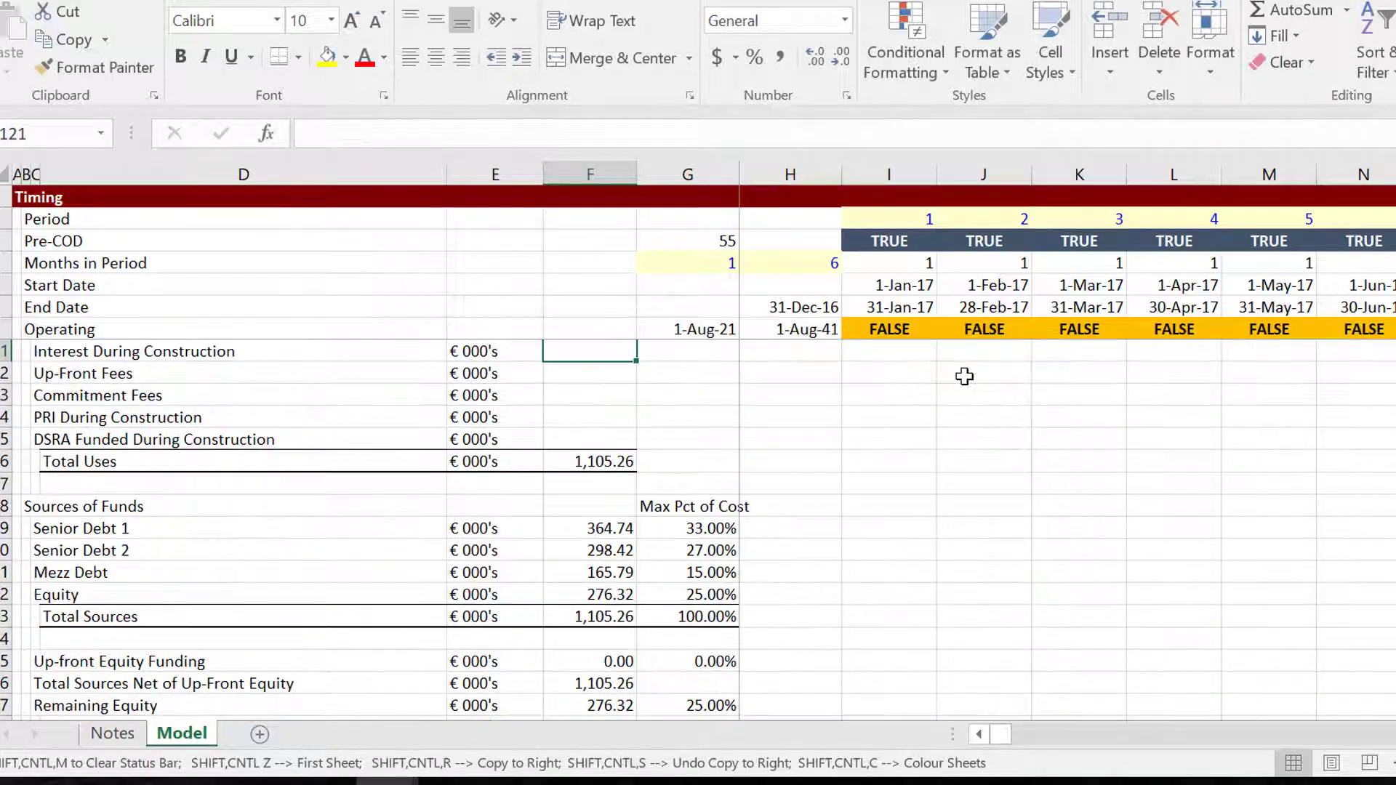
- Find the Interest During Construction row under Funding Uses and go to its first period in I151
key(Down)
key(Down)
key(Page_Down)
key(Page_Down)
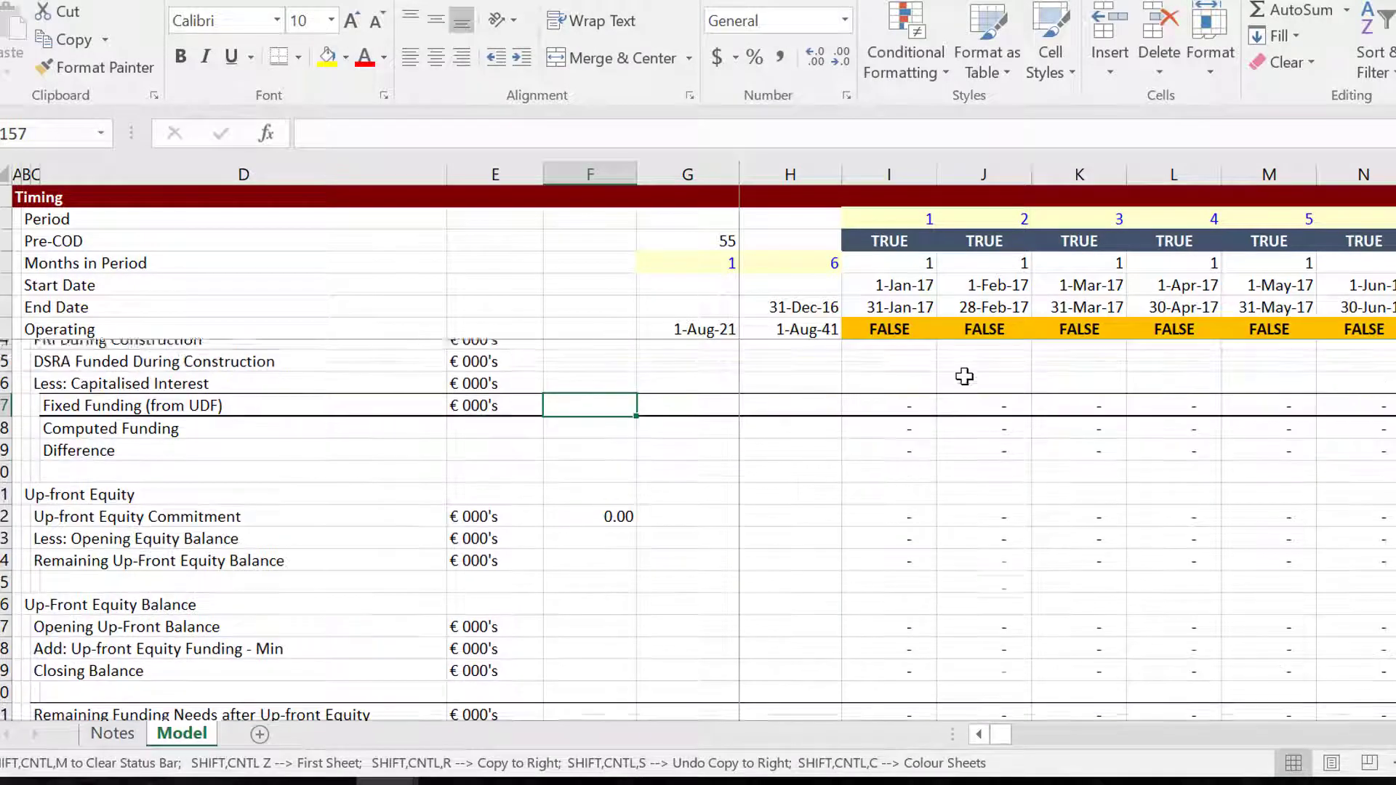
key(Up)
key(Up)
key(Up)
key(Up)
key(Up)
key(Up)
key(Up)
key(Up)
key(Up)
key(Up)
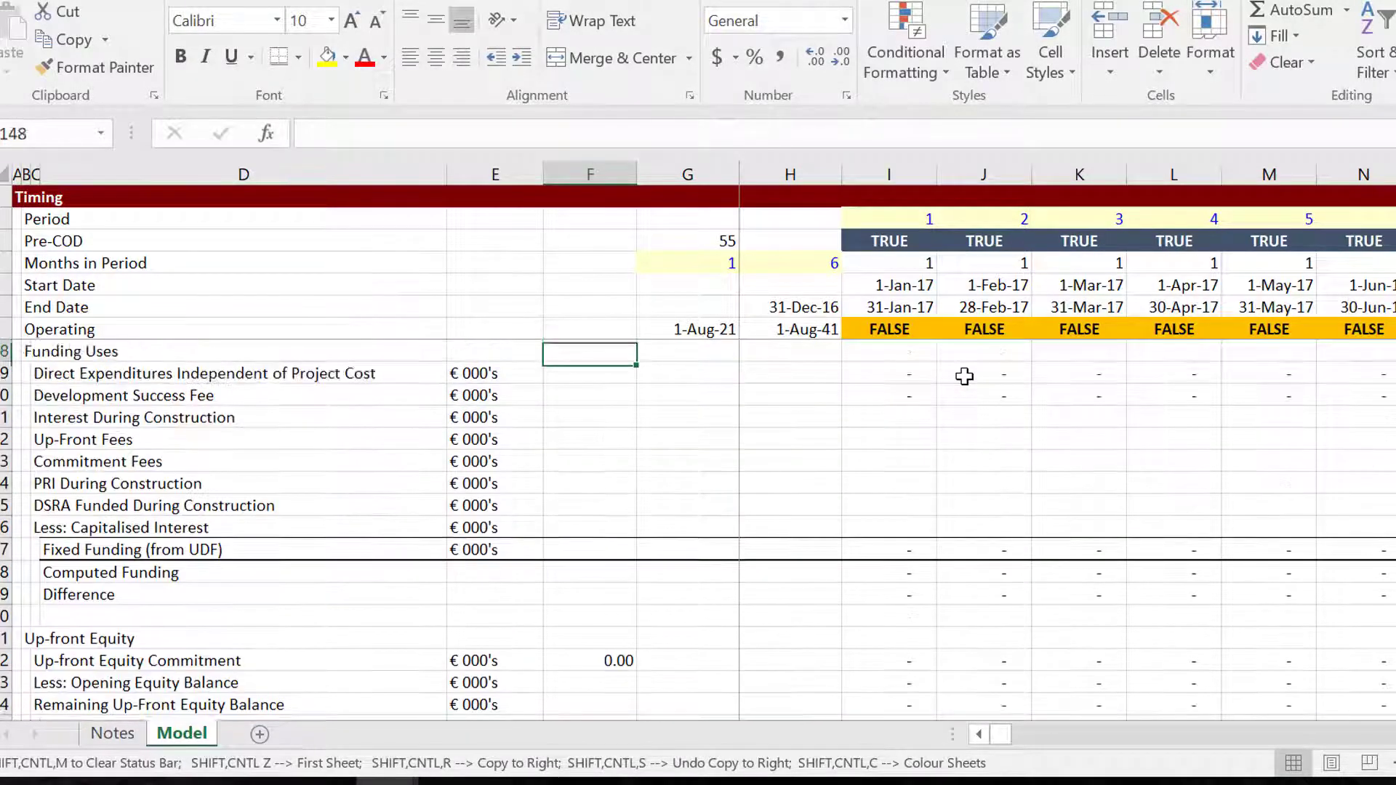
key(Down)
key(Down)
key(Down)
key(Down)
key(Right)
key(Right)
key(Right)
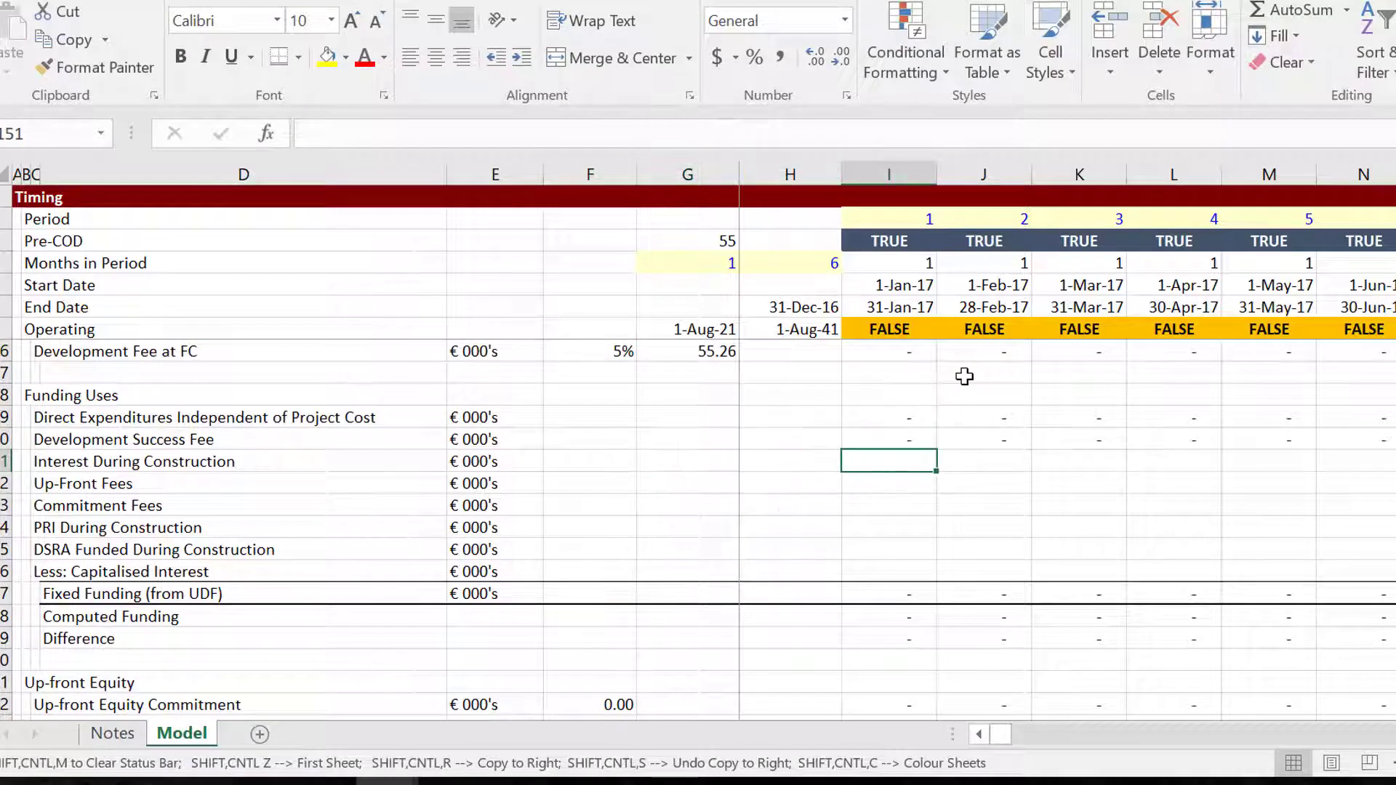
- Go down past the user-defined function outputs and through the Senior Debt 1 balance and rate rows to Interest During Construction in I240
key(Page_Down)
key(Page_Down)
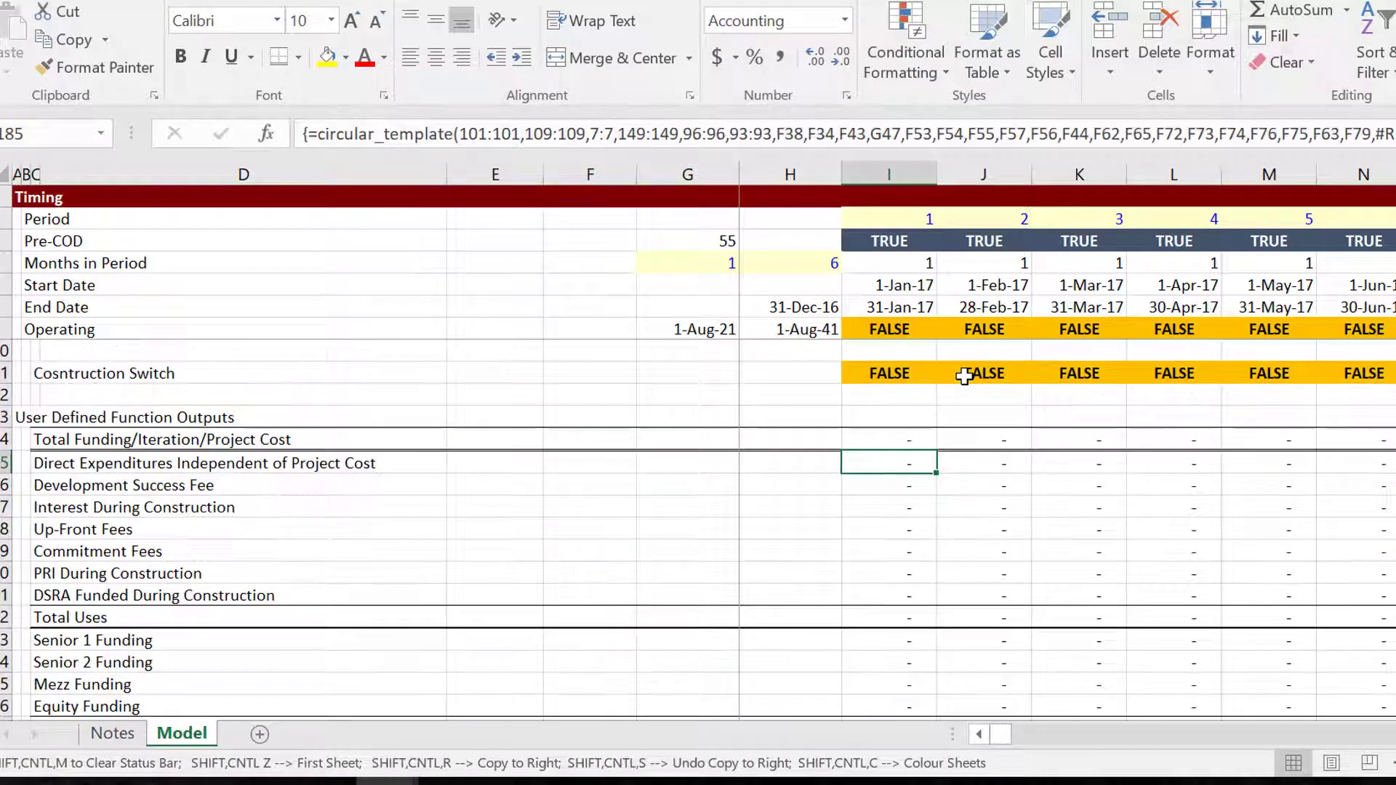
key(Page_Down)
key(Page_Down)
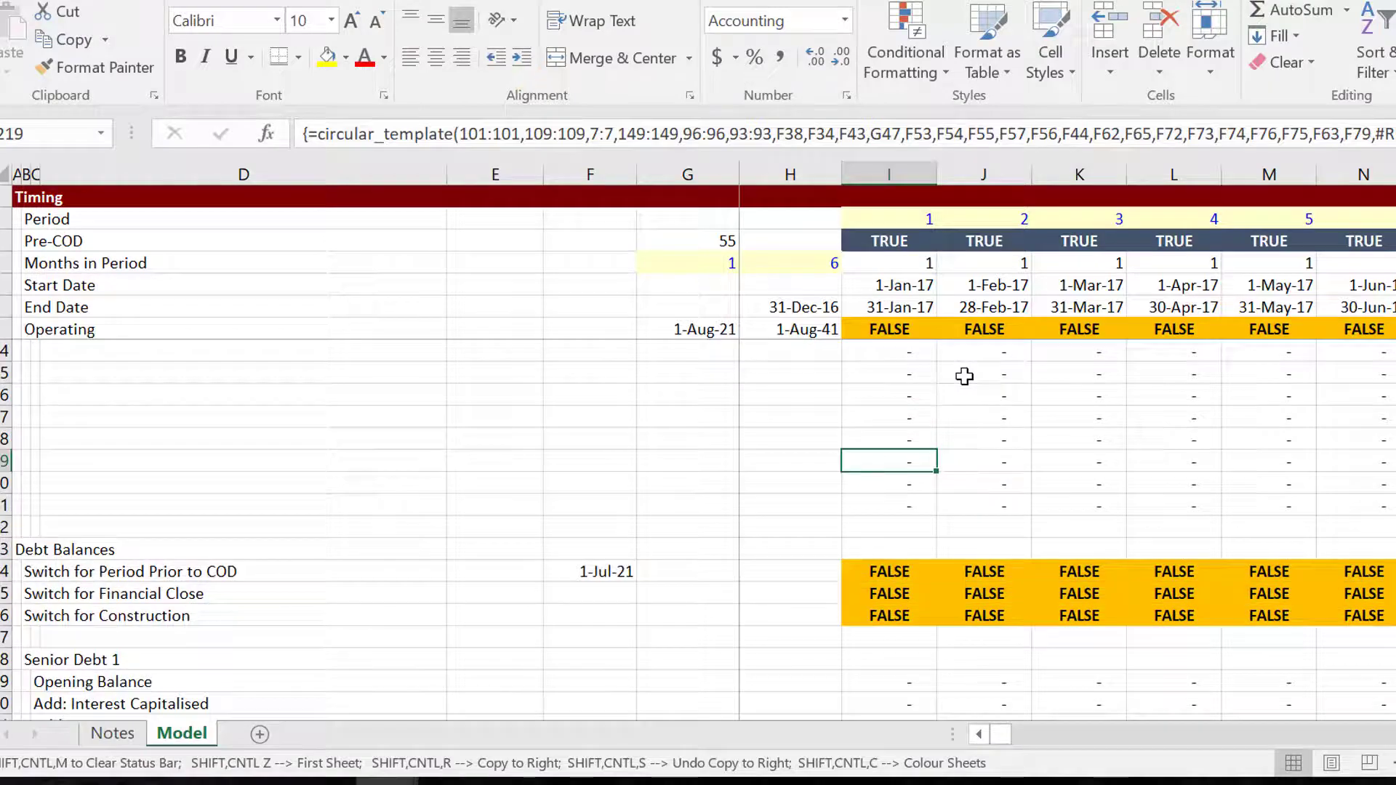
key(Down)
key(Down)
key(Down)
key(Down)
key(Down)
key(Down)
key(Down)
key(Down)
key(Down)
key(Down)
key(Down)
key(Down)
key(Down)
key(Down)
key(Down)
key(Down)
key(Down)
key(Down)
key(Down)
key(Down)
key(Down)
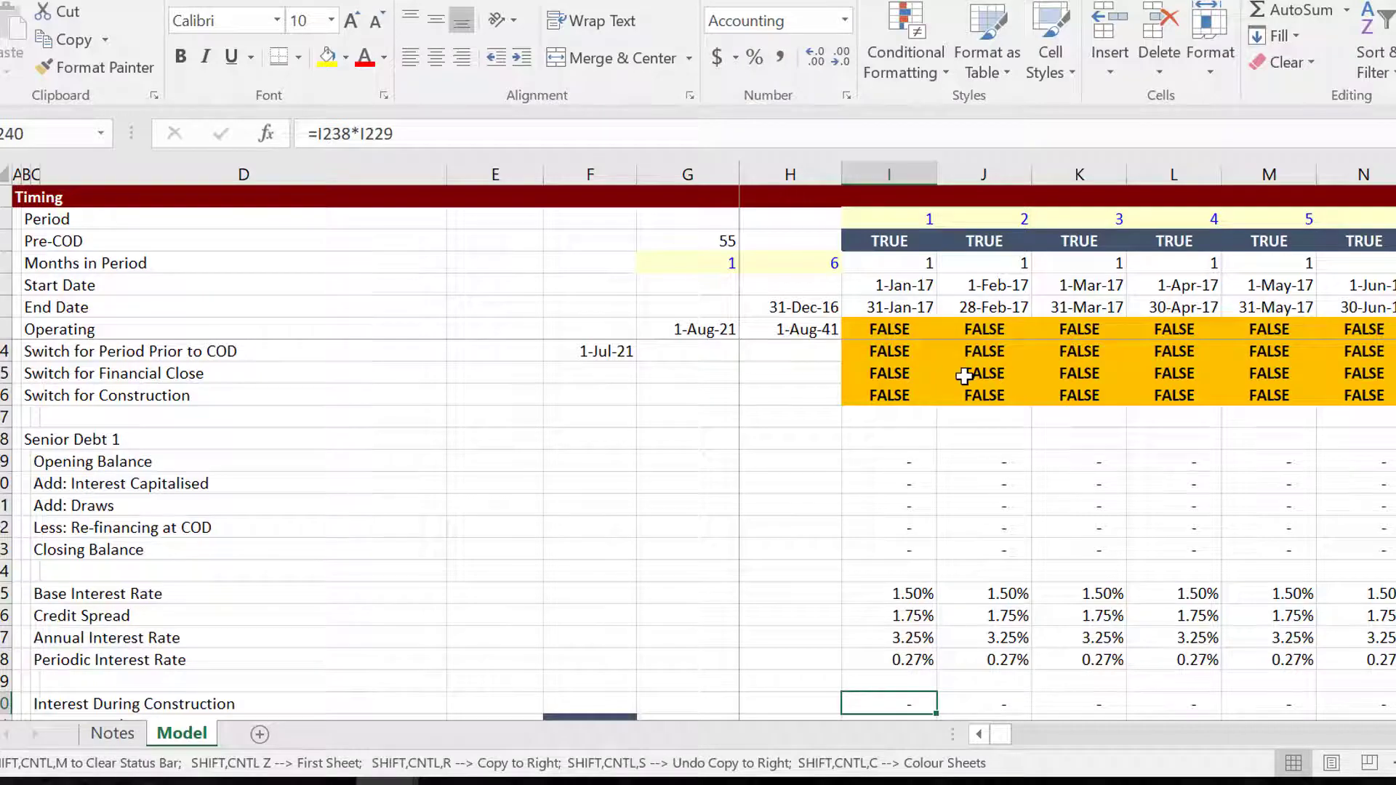
- Review Senior Debt 1's interest paid and capitalised, up-front fee, commitment fee and PRI cost rows down to the Senior Debt 2 heading
key(Down)
key(Down)
key(Down)
key(Down)
key(Down)
key(Down)
key(Down)
key(Down)
key(Down)
key(Down)
key(Down)
key(Down)
key(Down)
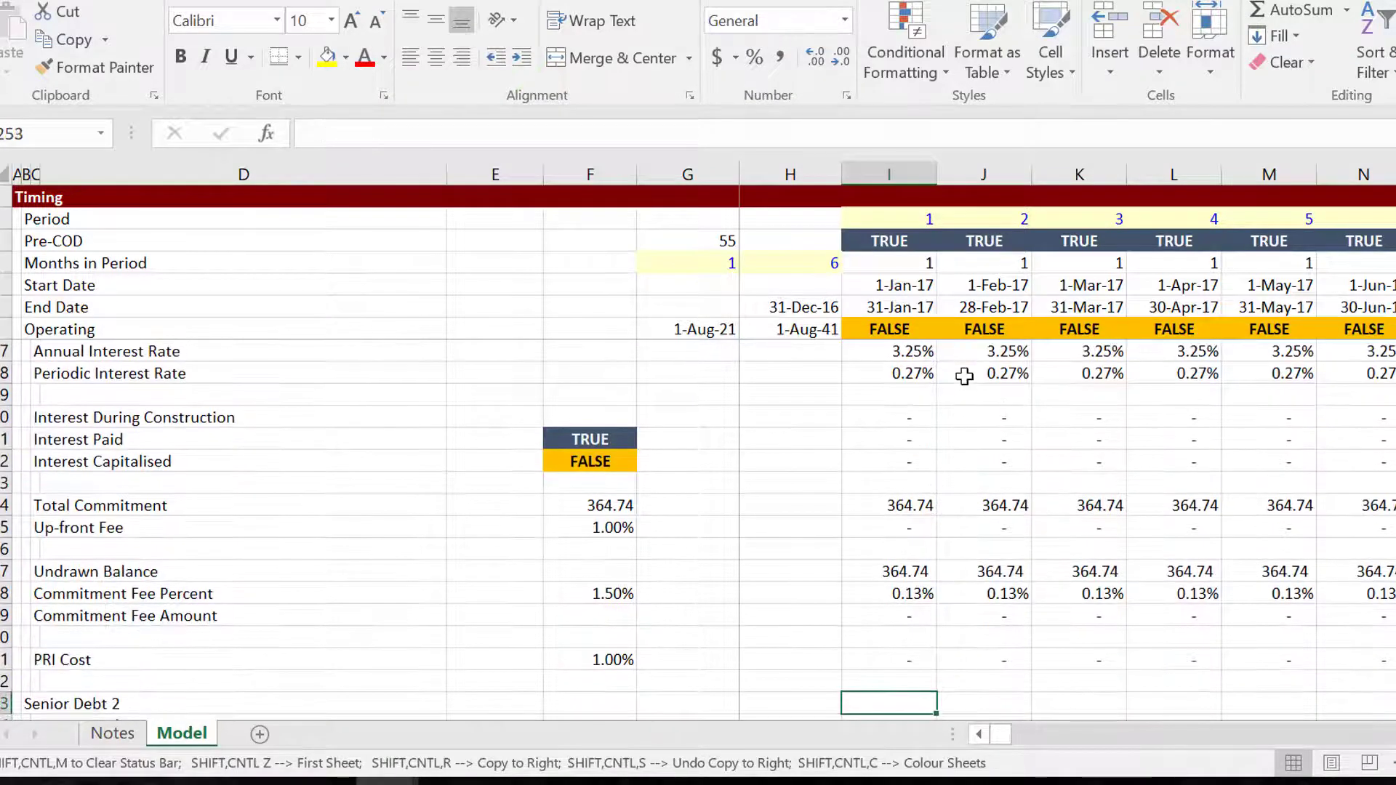
- Examine the Senior Debt 2 balance and interest rate rows down to its Interest During Construction in I265
key(Down)
key(Down)
key(Down)
key(Down)
key(Down)
key(Down)
key(Down)
key(Down)
key(Down)
key(Down)
key(Down)
key(Down)
key(Down)
key(Down)
key(Down)
key(Down)
key(Down)
key(Down)
key(Down)
key(Down)
key(Down)
key(Down)
key(Down)
key(Down)
key(Down)
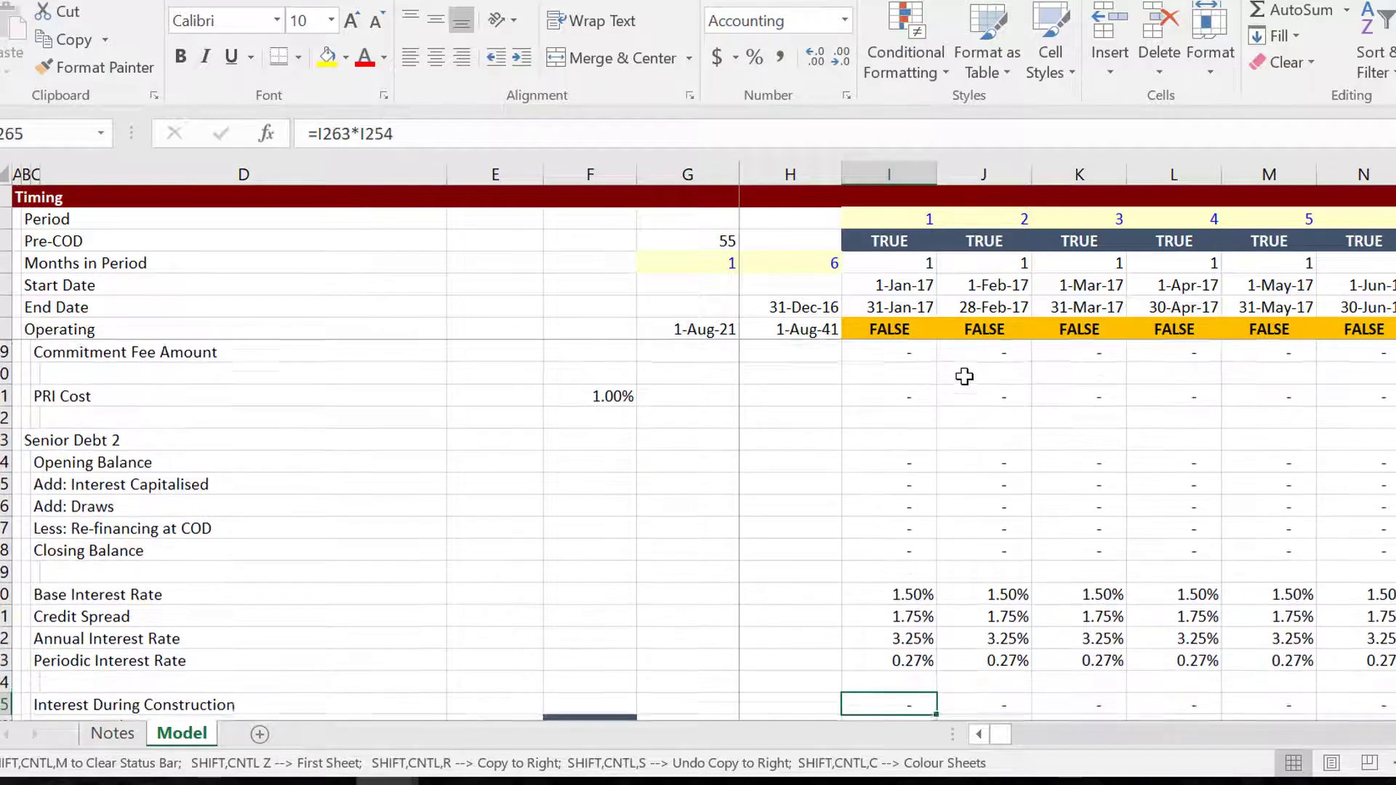
- Go through the remaining Senior Debt 2 fees and the Mezz Debt block to Interest During Construction under Totals in I305
key(Down)
key(Down)
key(Down)
key(Down)
key(Down)
key(Down)
key(Down)
key(Down)
key(Down)
key(Down)
key(Down)
key(Down)
key(Down)
key(Down)
key(Down)
key(Down)
key(Down)
key(Down)
key(Down)
key(Down)
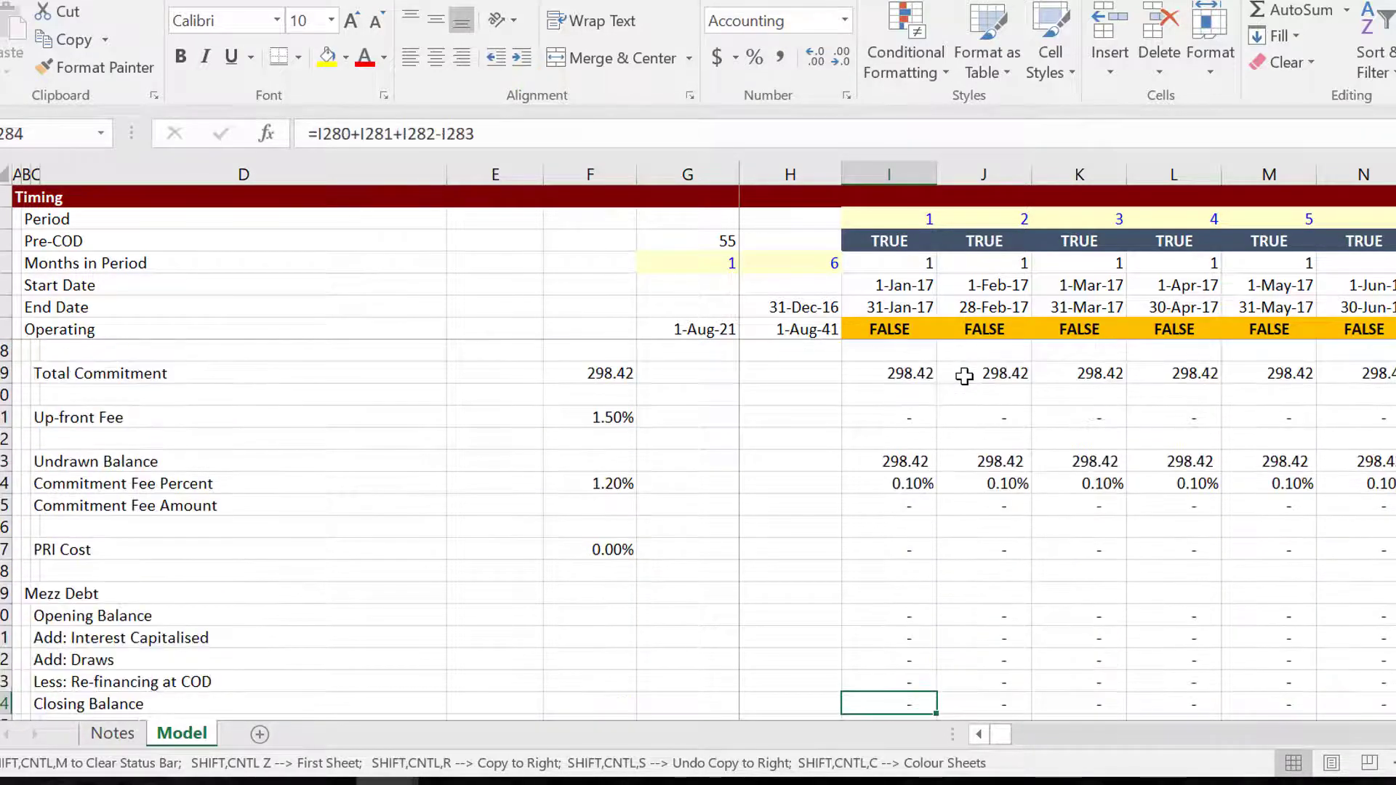
key(Down)
key(Down)
key(Down)
key(Down)
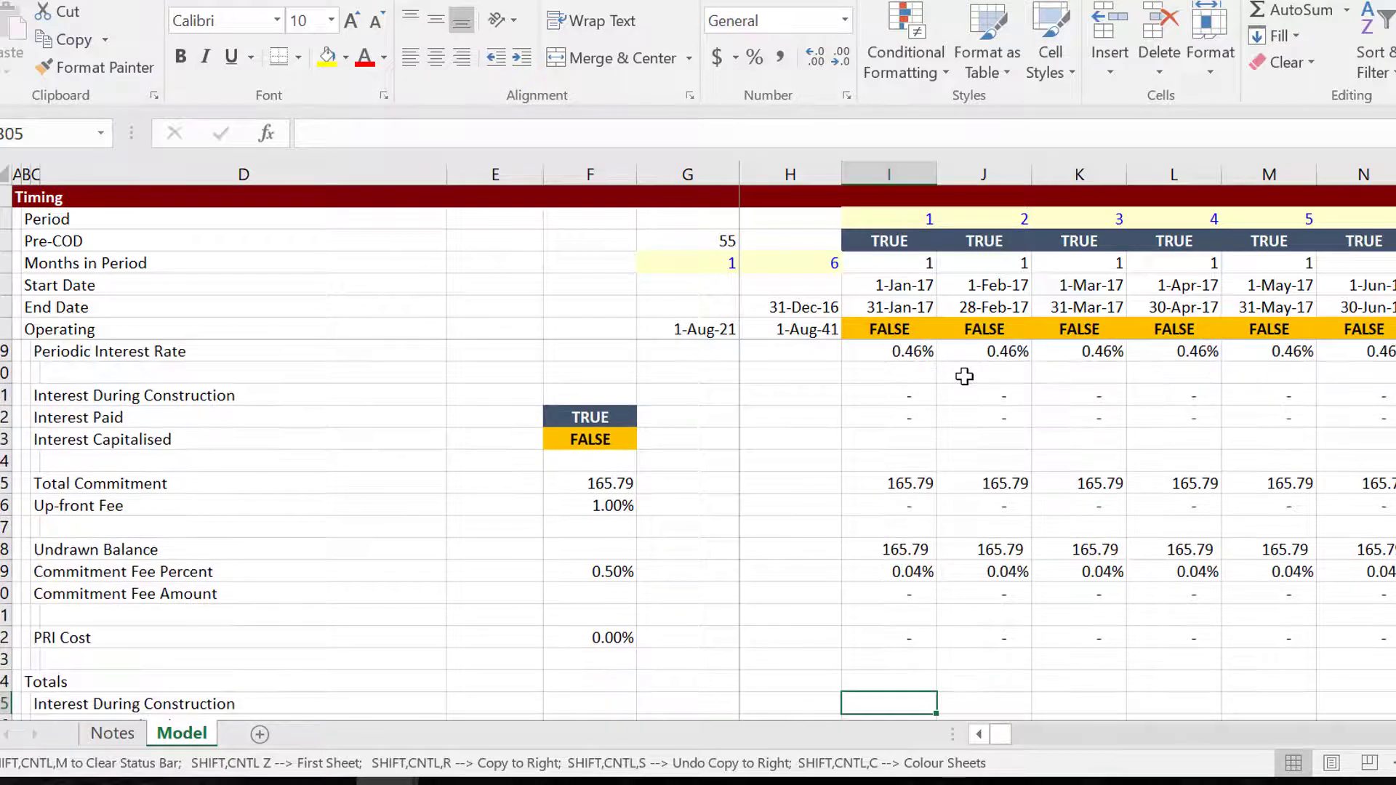
- Start the Totals formula for Interest During Construction in I305 with a reference to the Mezz Debt interest in I291
key(Up)
key(Up)
key(Up)
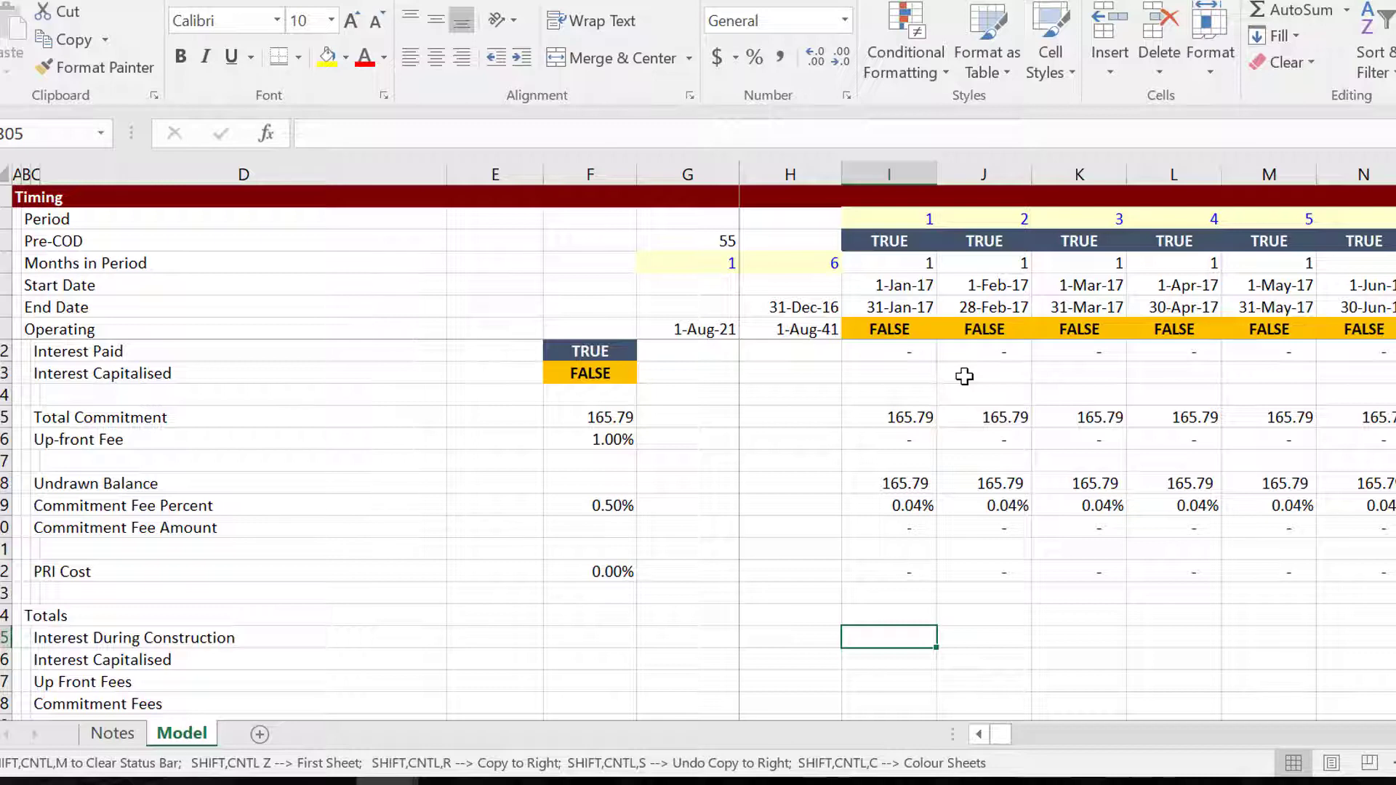
text(=)
key(Up)
key(Up)
key(Up)
key(Up)
key(Up)
key(Up)
key(Up)
key(Up)
key(Up)
key(Up)
key(Up)
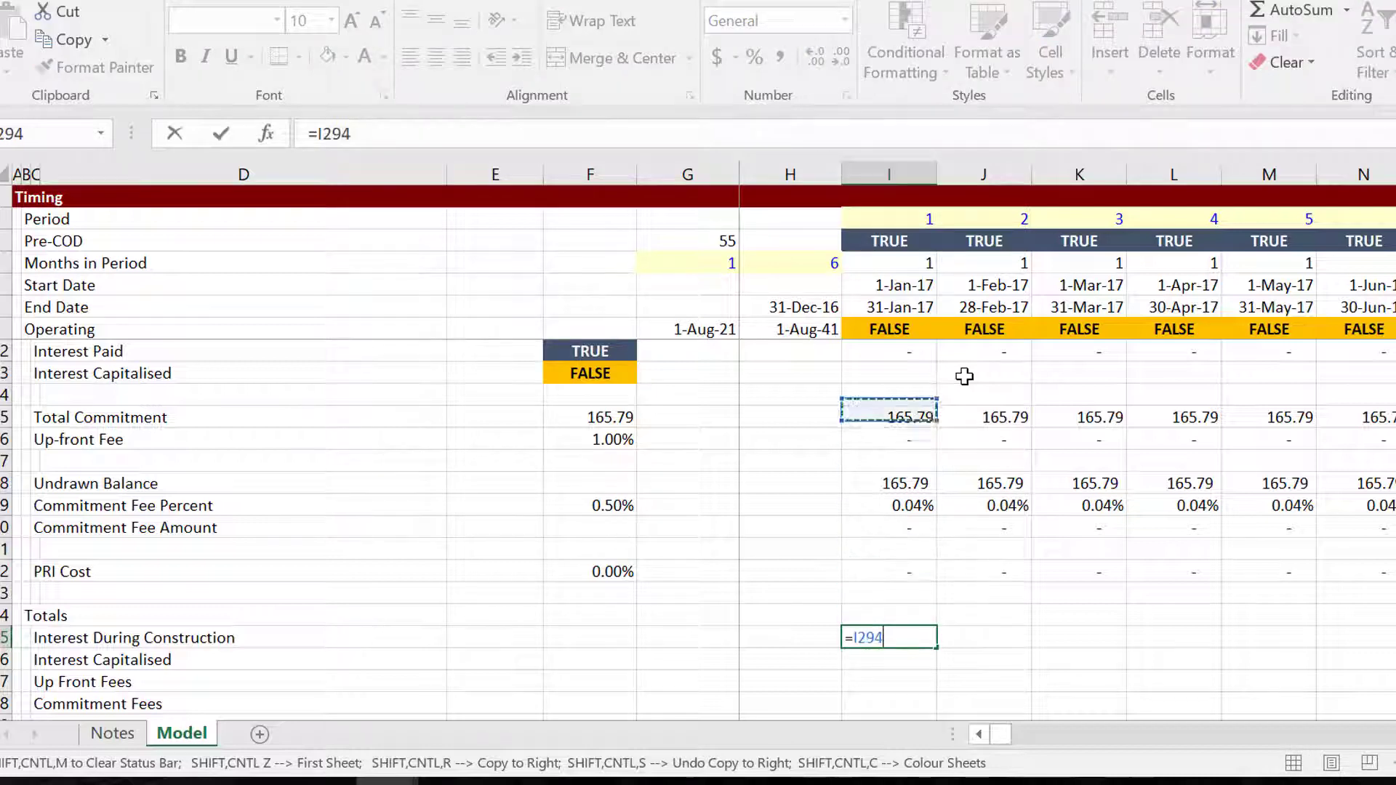
key(Up)
key(Up)
key(Down)
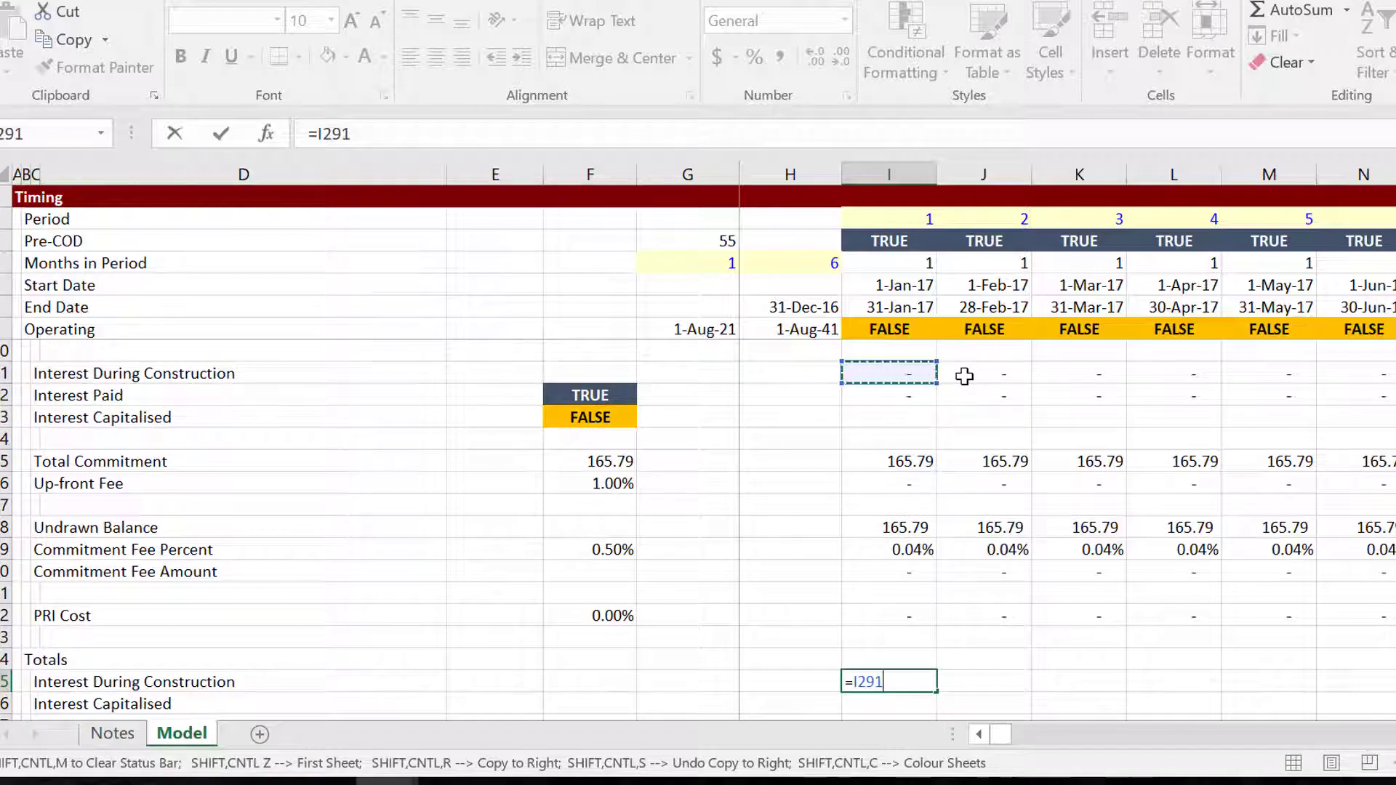
- Add a reference to the Senior Debt 2 Interest During Construction in I265 to the Totals formula in I305
key(Up)
key(Up)
key(Up)
key(Up)
key(Up)
key(Up)
key(Up)
key(Up)
key(Up)
key(Up)
key(Up)
key(Up)
key(Up)
key(Up)
key(Up)
key(Up)
key(Up)
key(Up)
key(Up)
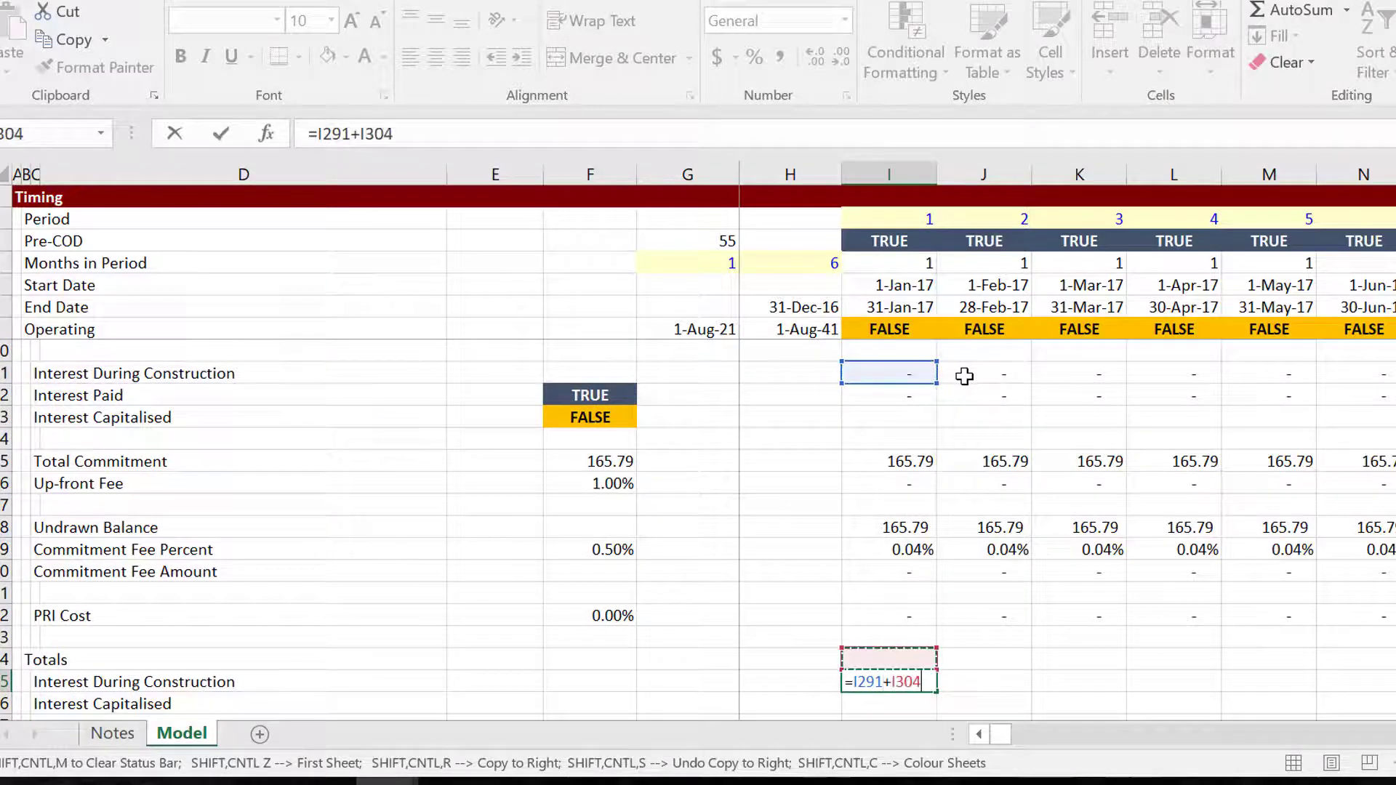
key(Up)
key(Up)
key(Up)
key(Up)
key(Up)
key(Up)
key(Up)
key(Up)
key(Up)
key(Up)
key(Up)
key(Up)
key(Up)
key(Up)
key(Up)
key(Up)
key(Up)
key(Up)
key(Up)
key(Up)
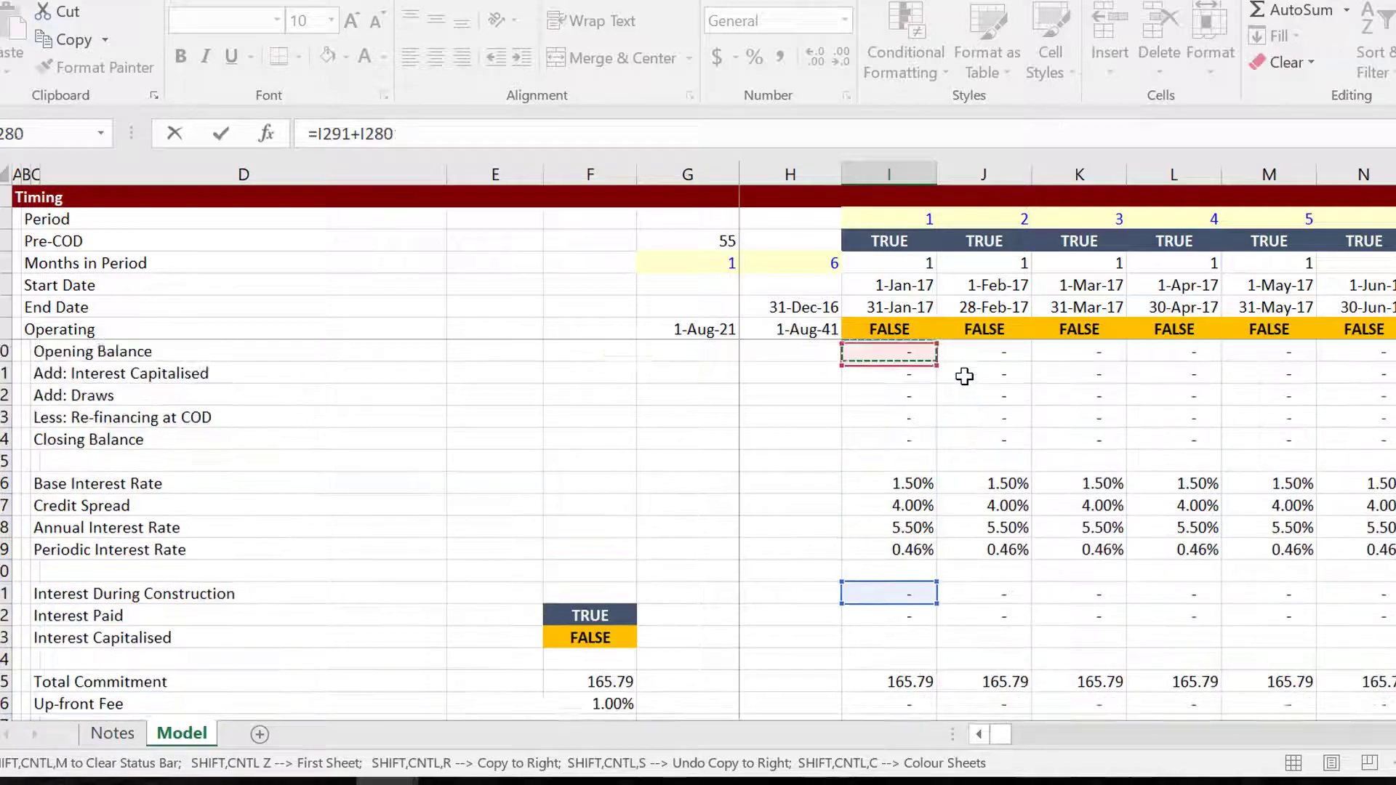
key(Up)
key(Up)
key(Up)
key(Up)
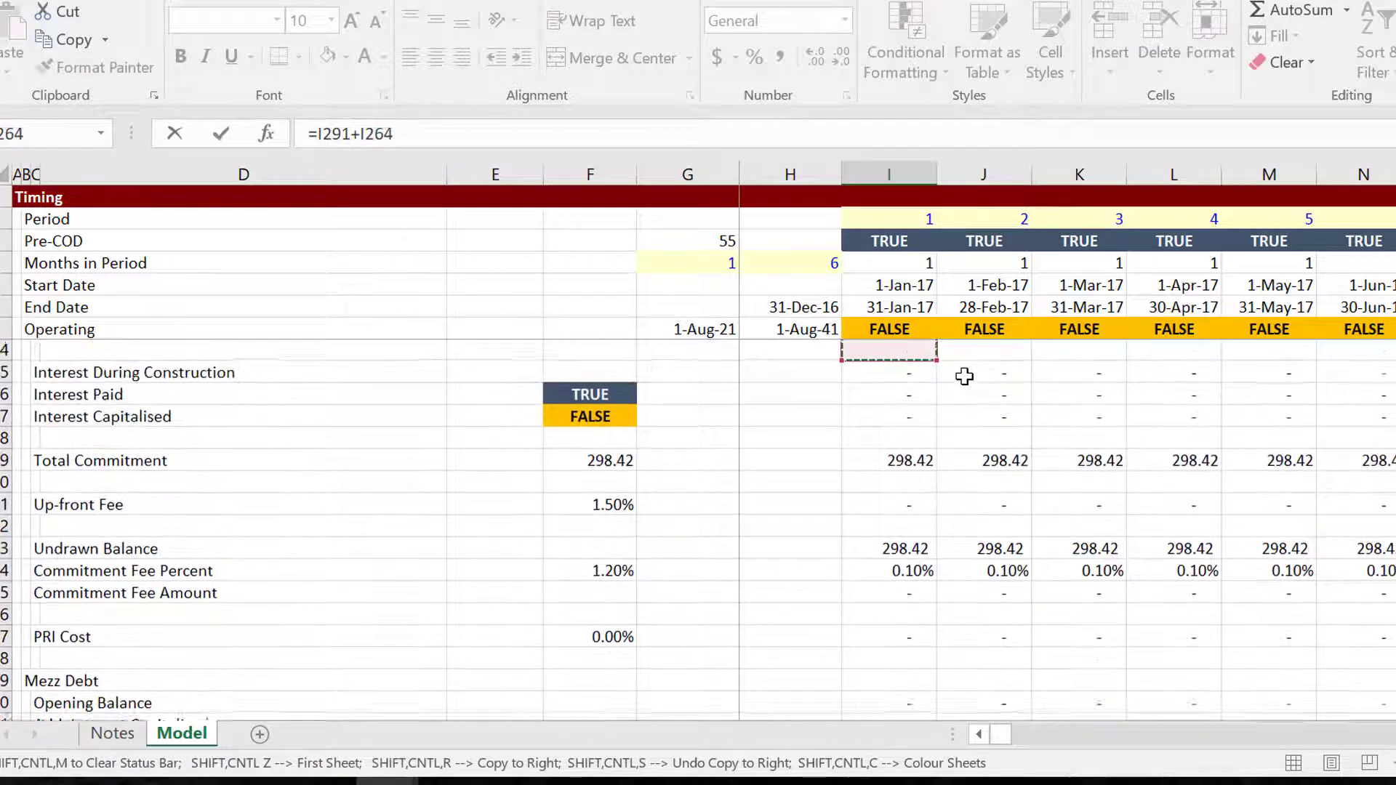
key(Down)
key(Down)
key(Down)
text(+)
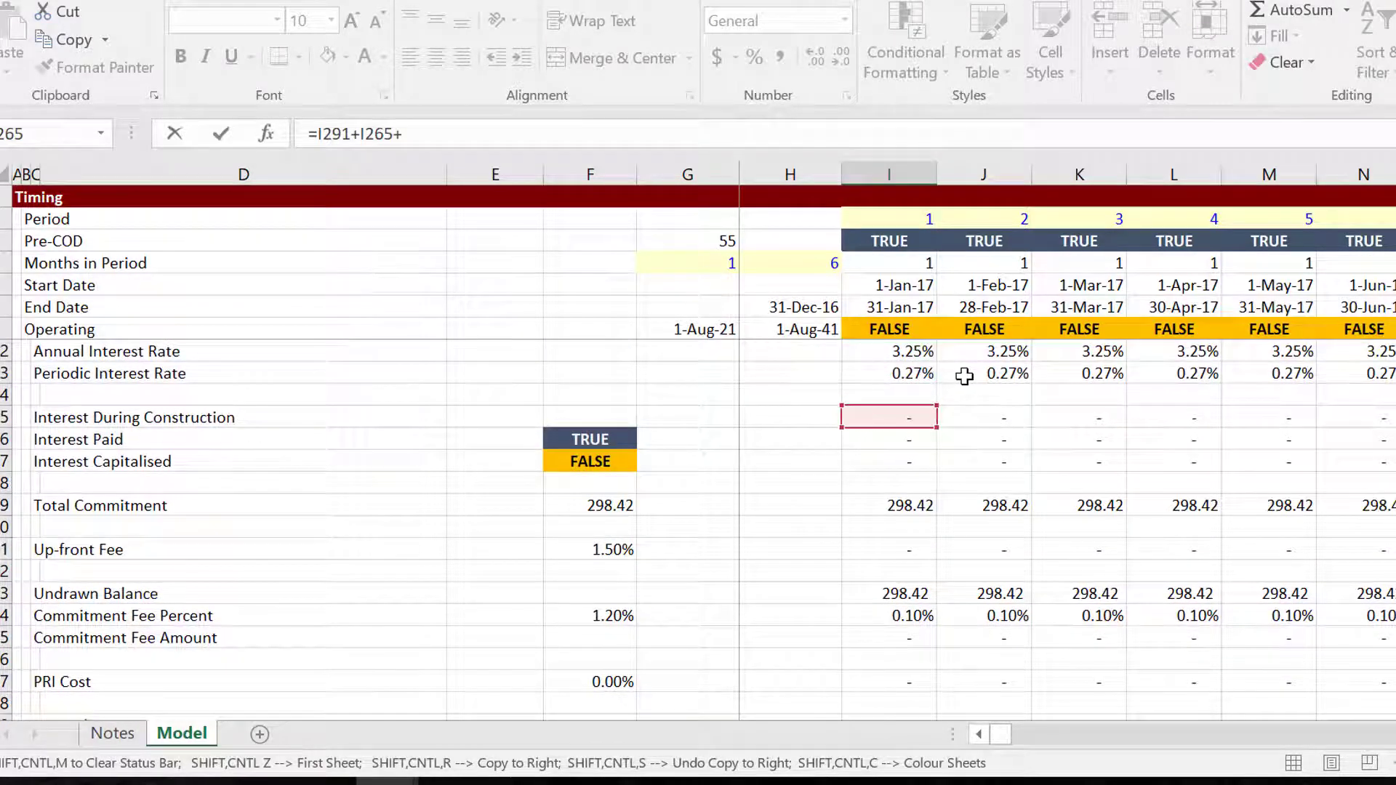
- Complete the Totals formula in I305 with the Senior Debt 1 Interest During Construction in I240, giving =I291+I265+I240
key(Up)
key(Up)
key(Up)
key(Up)
key(Up)
key(Up)
key(Up)
key(Up)
key(Up)
key(Up)
key(Up)
key(Up)
key(Up)
key(Up)
key(Up)
key(Up)
key(Up)
key(Up)
key(Up)
key(Up)
key(Up)
key(Up)
key(Up)
key(Up)
key(Up)
key(Up)
key(Up)
key(Up)
key(Up)
key(Up)
key(Up)
key(Up)
key(Up)
key(Up)
key(Up)
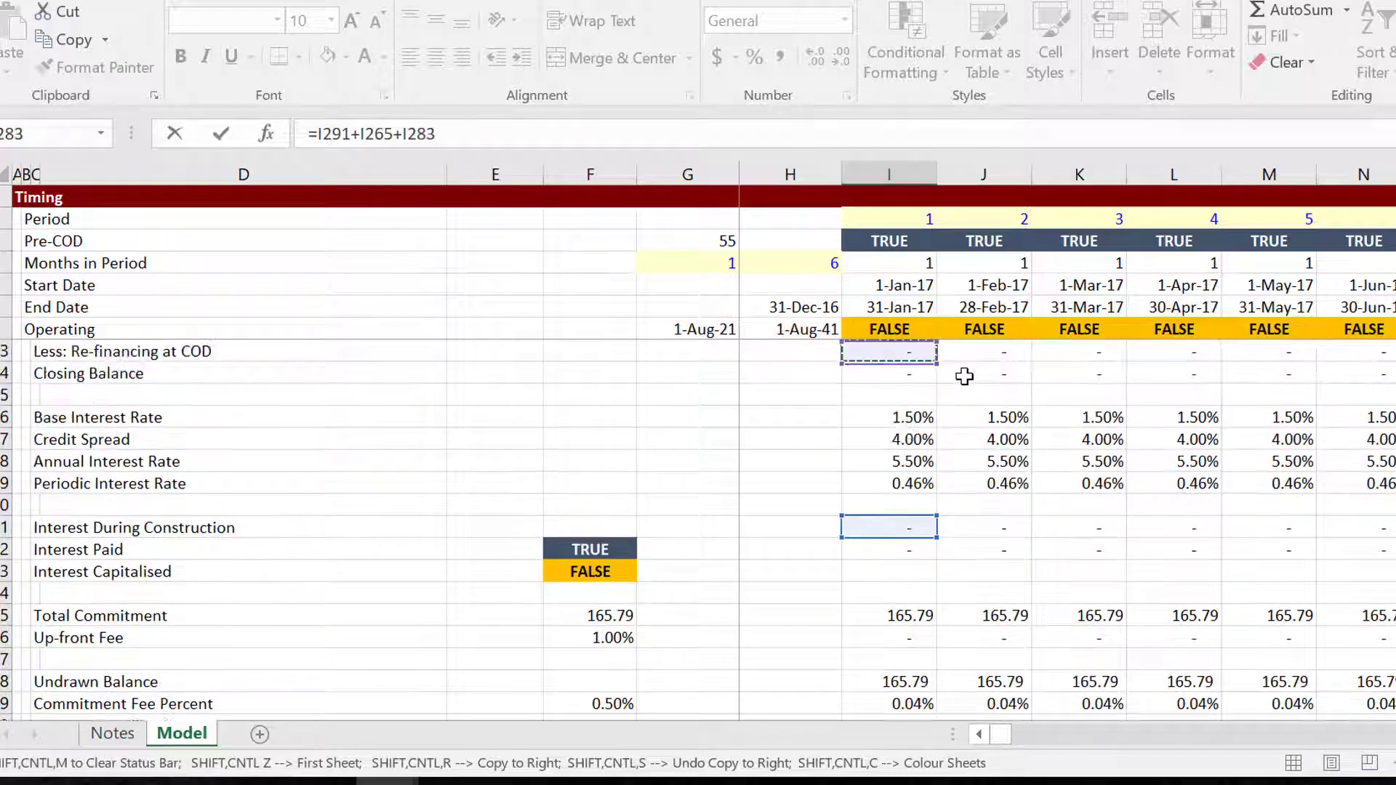
key(Up)
key(Up)
key(Up)
key(Up)
key(Up)
key(Up)
key(Up)
key(Up)
key(Up)
key(Up)
key(Up)
key(Up)
key(Up)
key(Up)
key(Up)
key(Up)
key(Up)
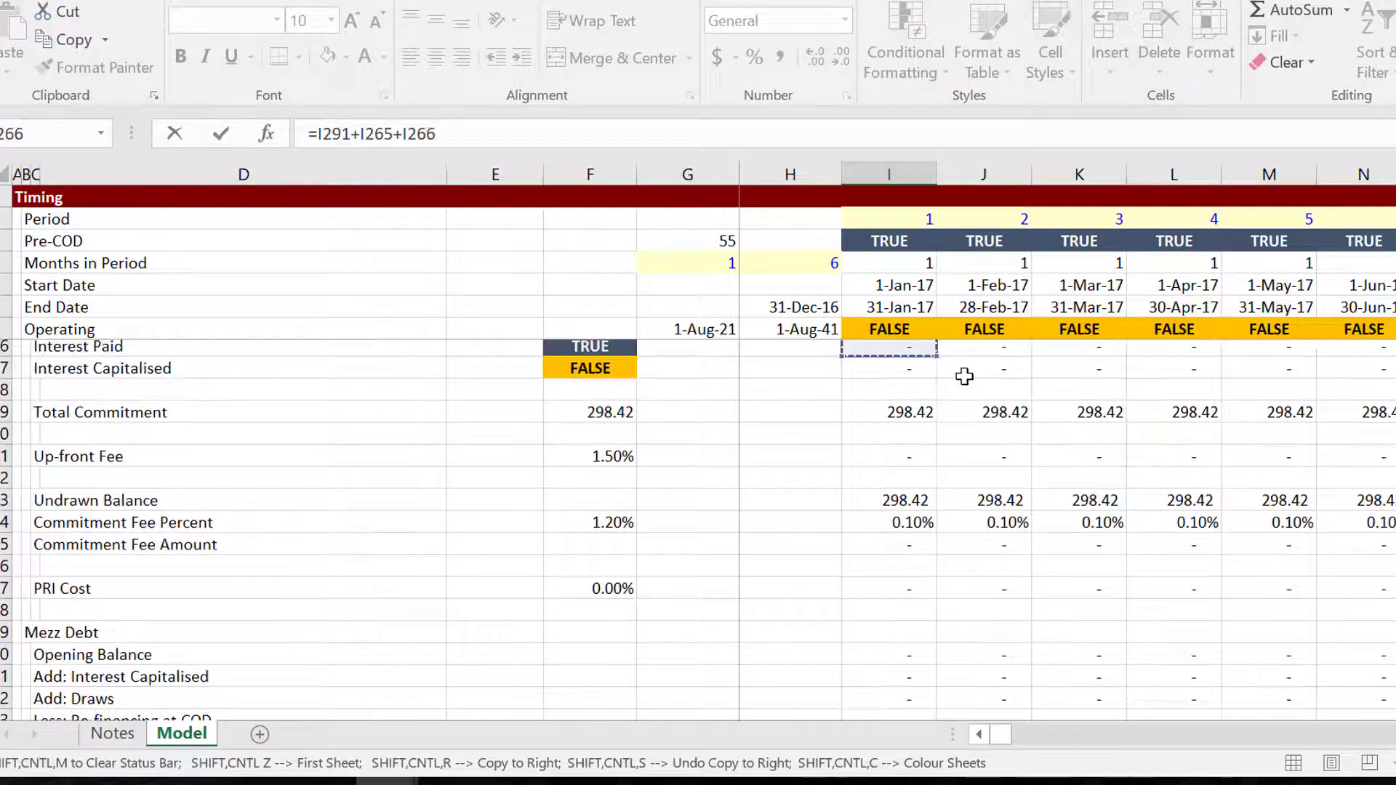
key(Up)
key(Up)
key(Up)
key(Up)
key(Up)
key(Up)
key(Up)
key(Up)
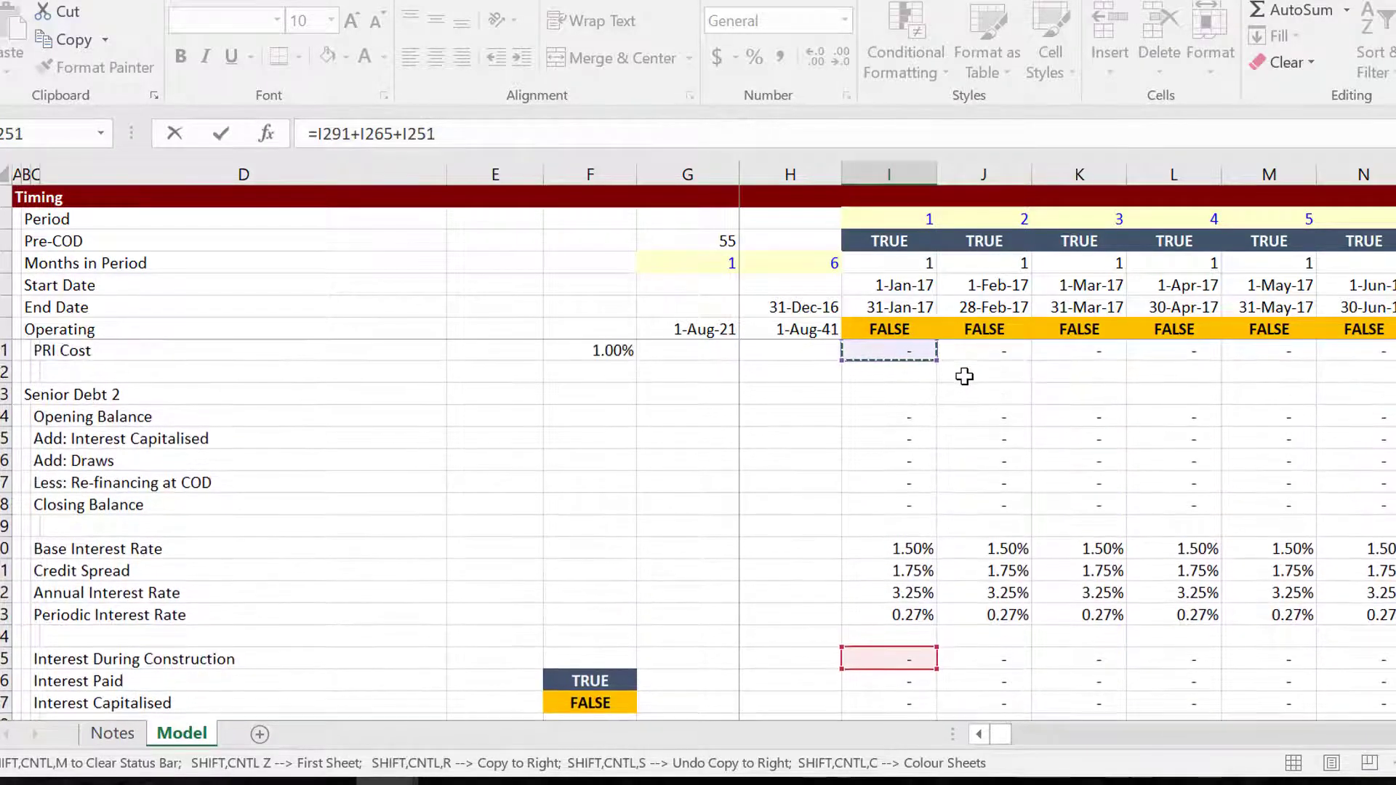
key(Up)
key(Up)
key(Up)
key(Up)
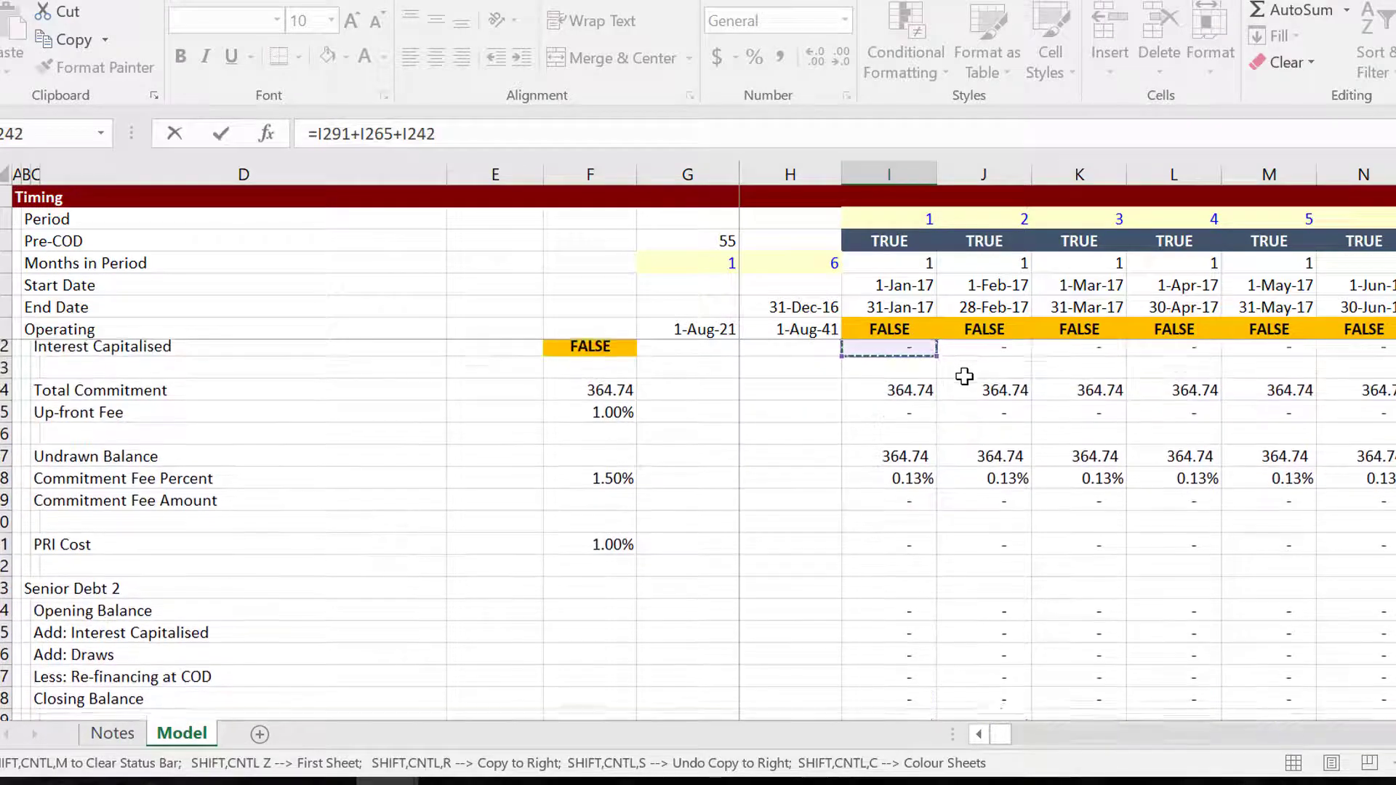
key(Up)
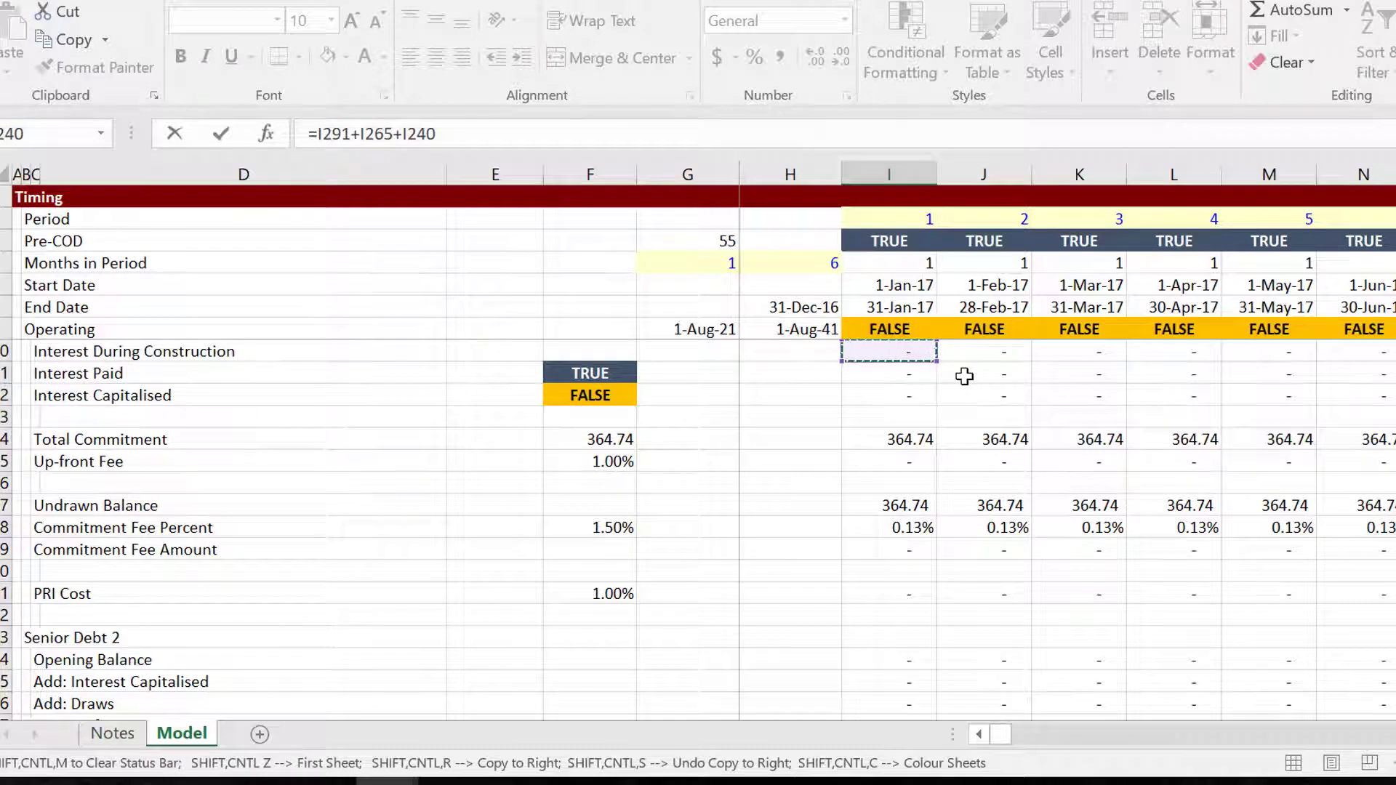
key(Return)
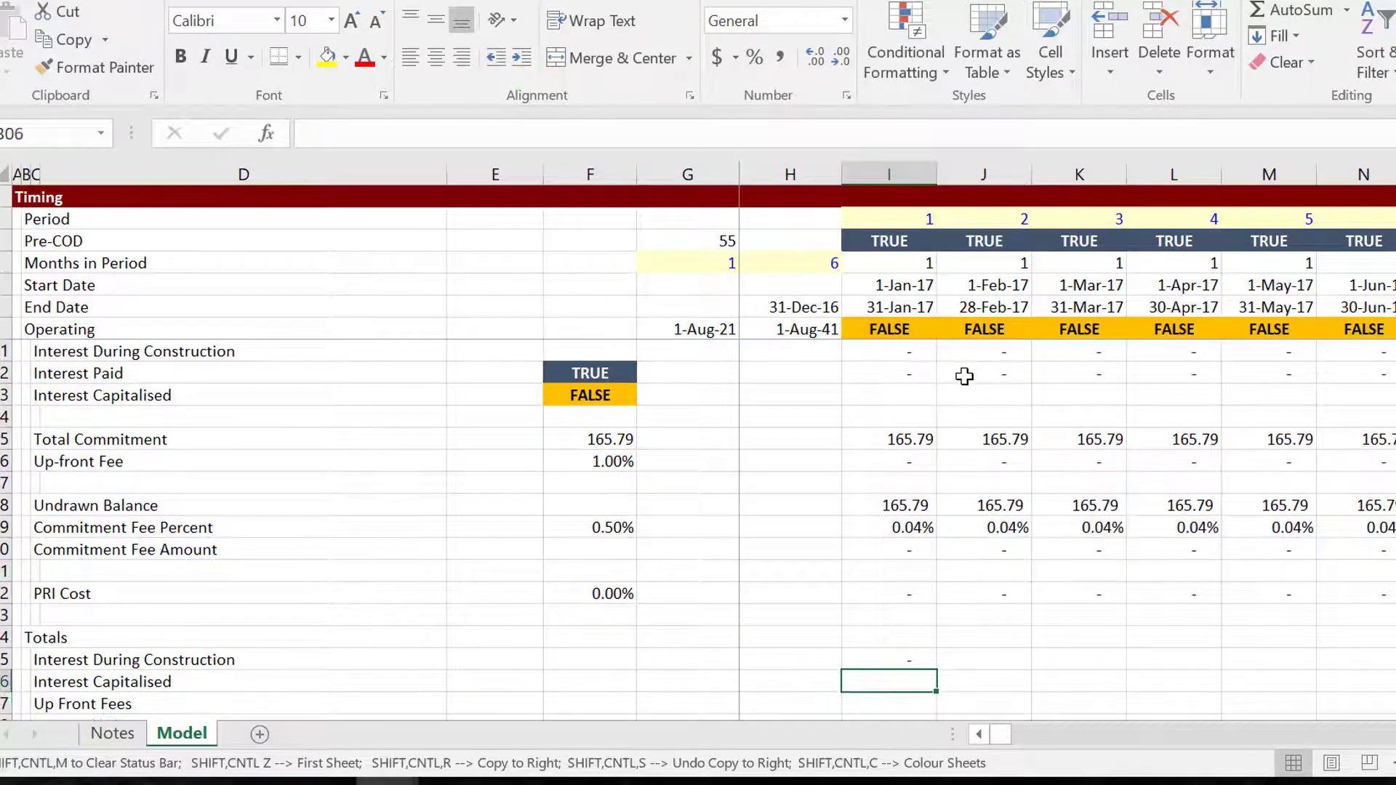
- Insert a new row 306 above Interest Capitalised under Totals and label it Interest Paid
key(shift+space)
key(ctrl+shift+plus)
key(Left)
key(Left)
key(Left)
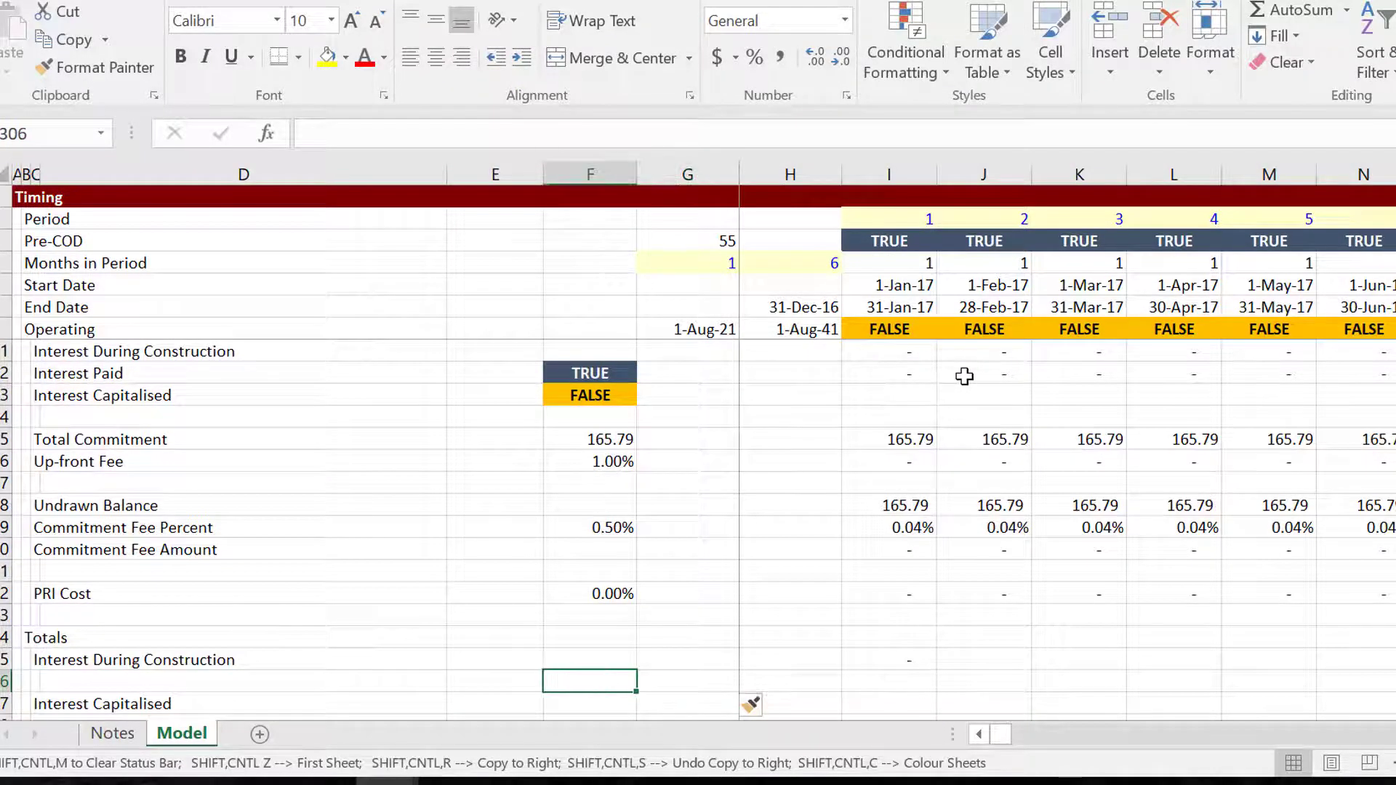
key(Left)
key(Left)
key(Left)
text(Inte)
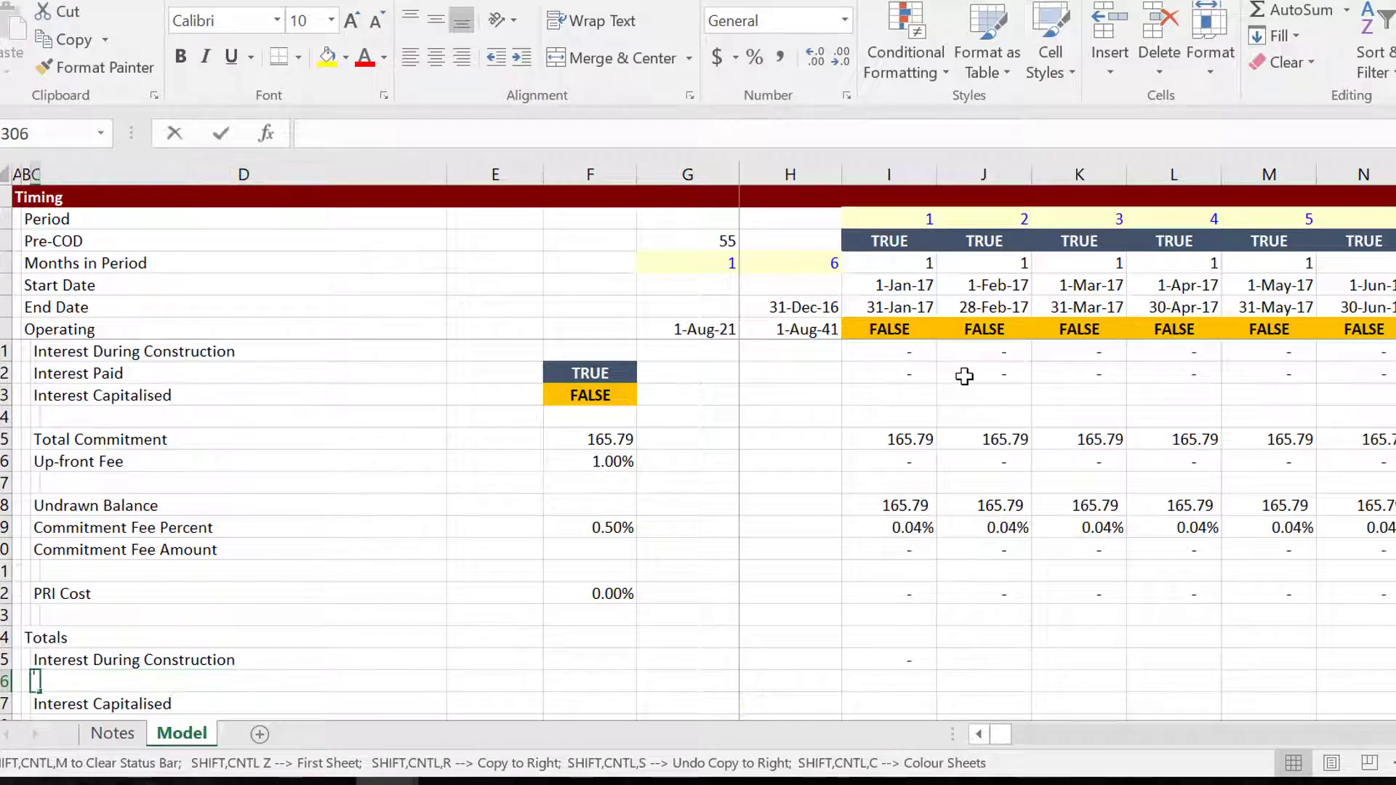
text(rest Paid)
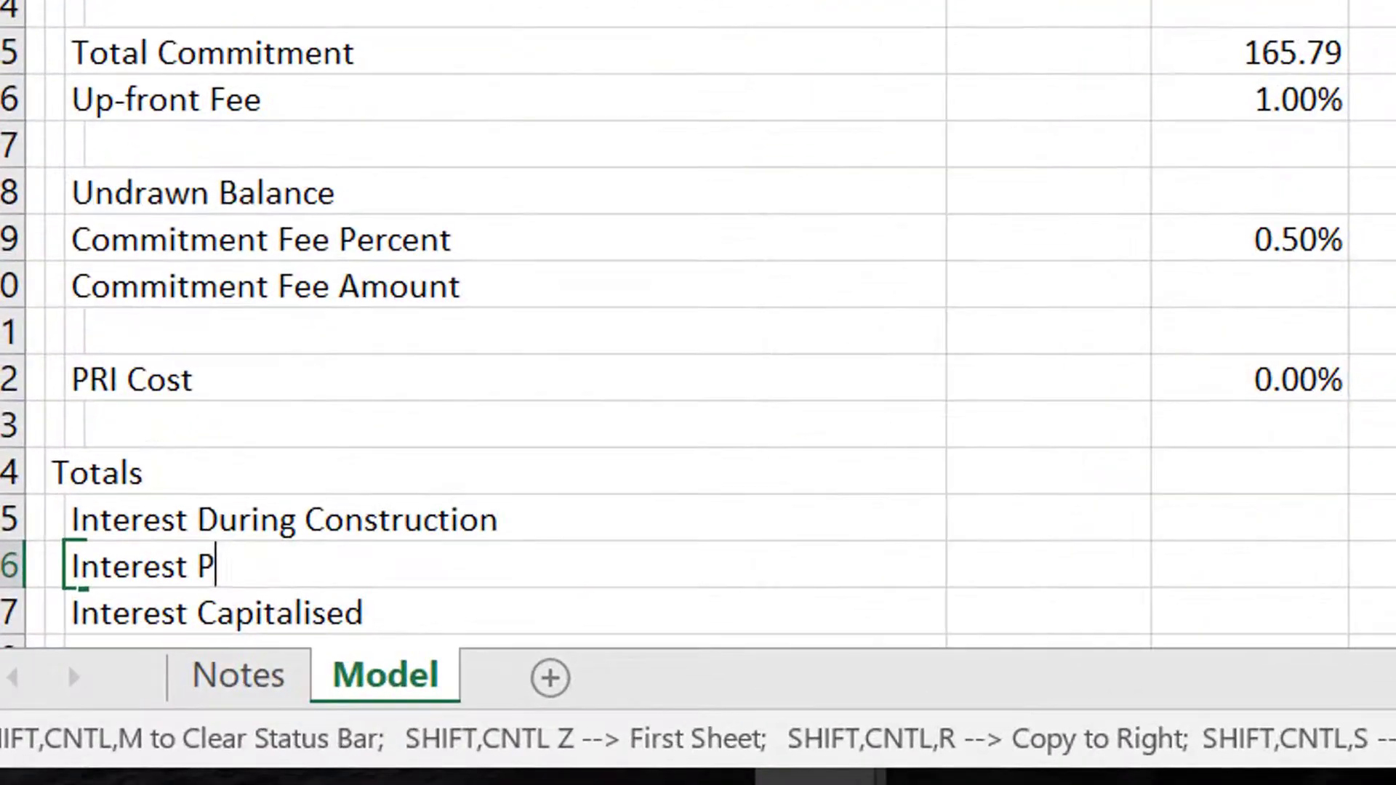
key(Return)
- Examine how the Interest During Construction, Interest Paid and Interest Capitalised rows under Totals relate in rows 305 to 307
key(Up)
key(Right)
key(Right)
key(Right)
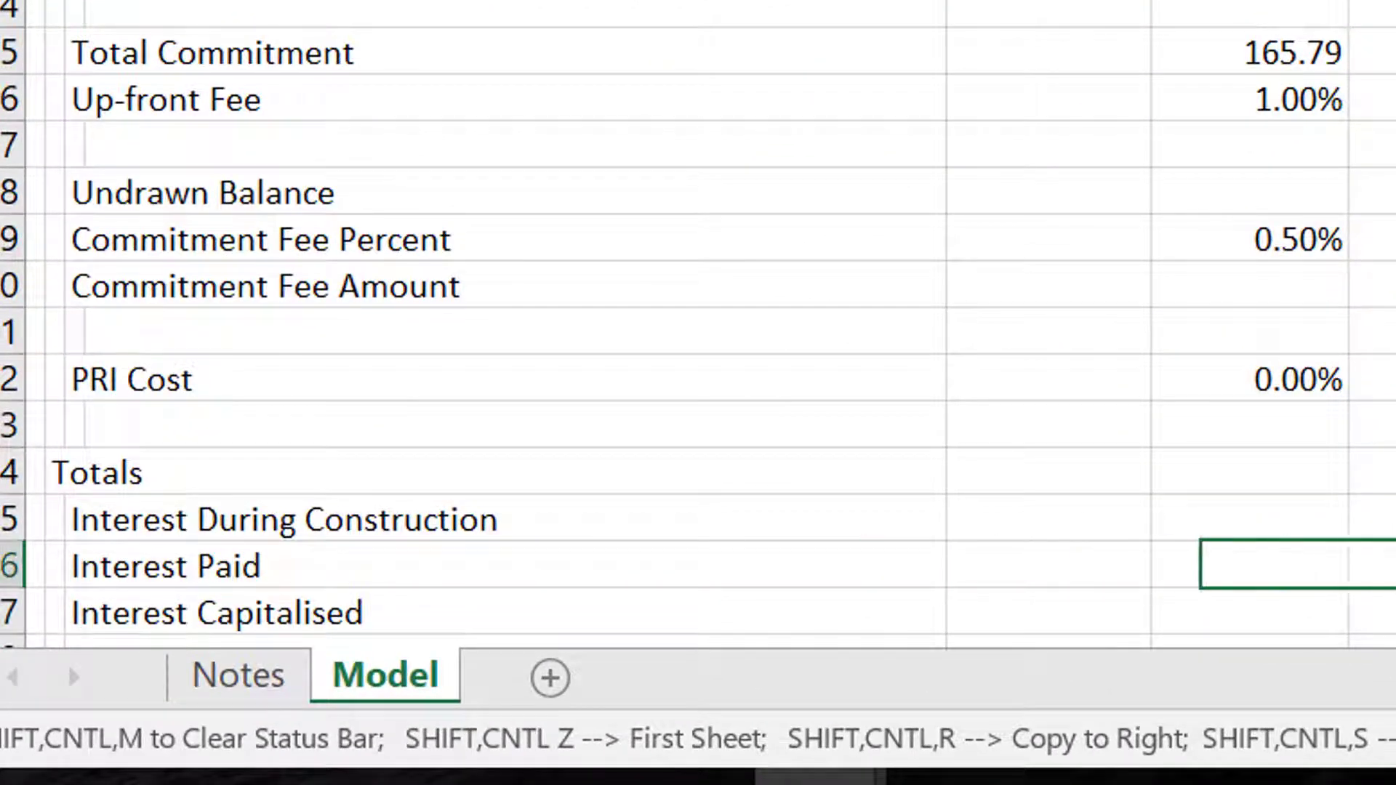
key(Right)
key(Right)
key(Up)
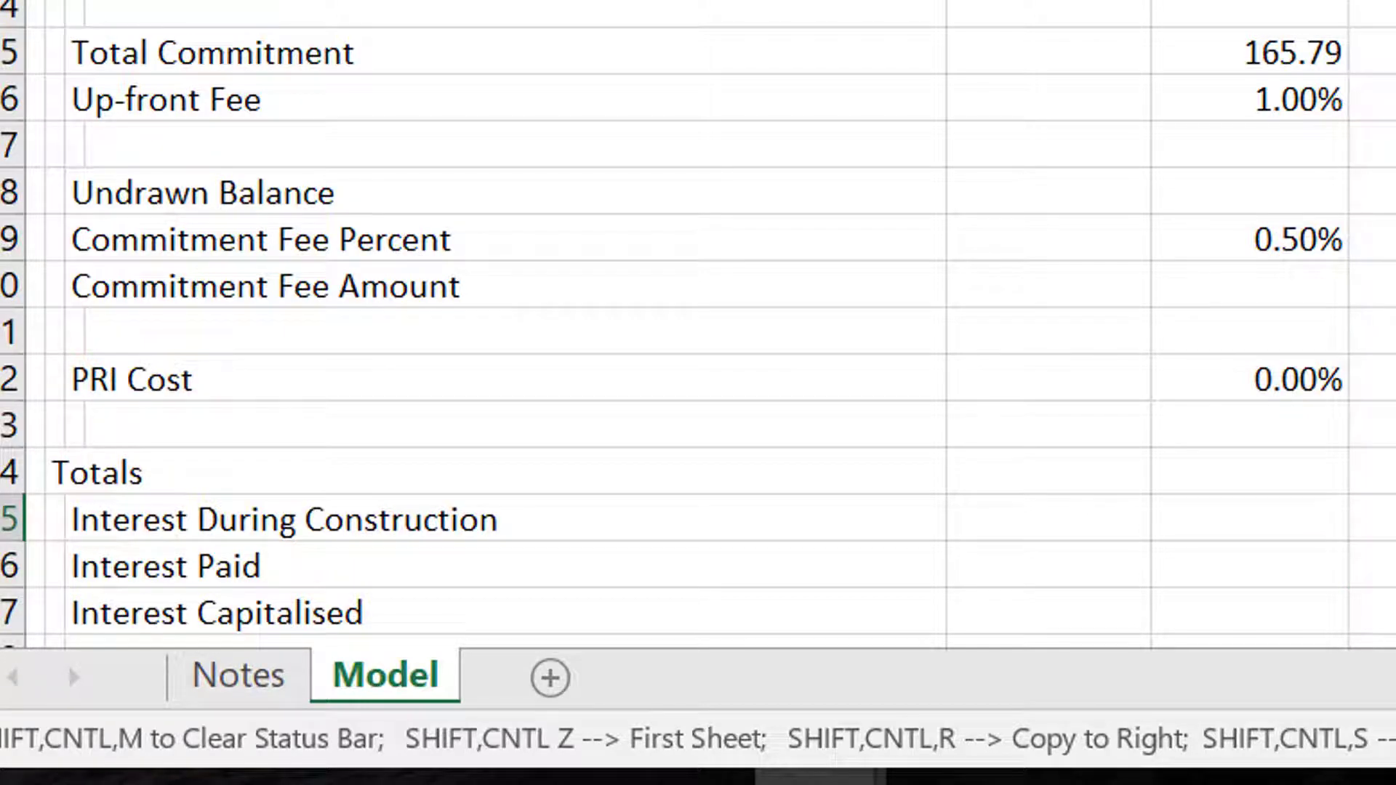
key(shift+Down)
key(shift+Down)
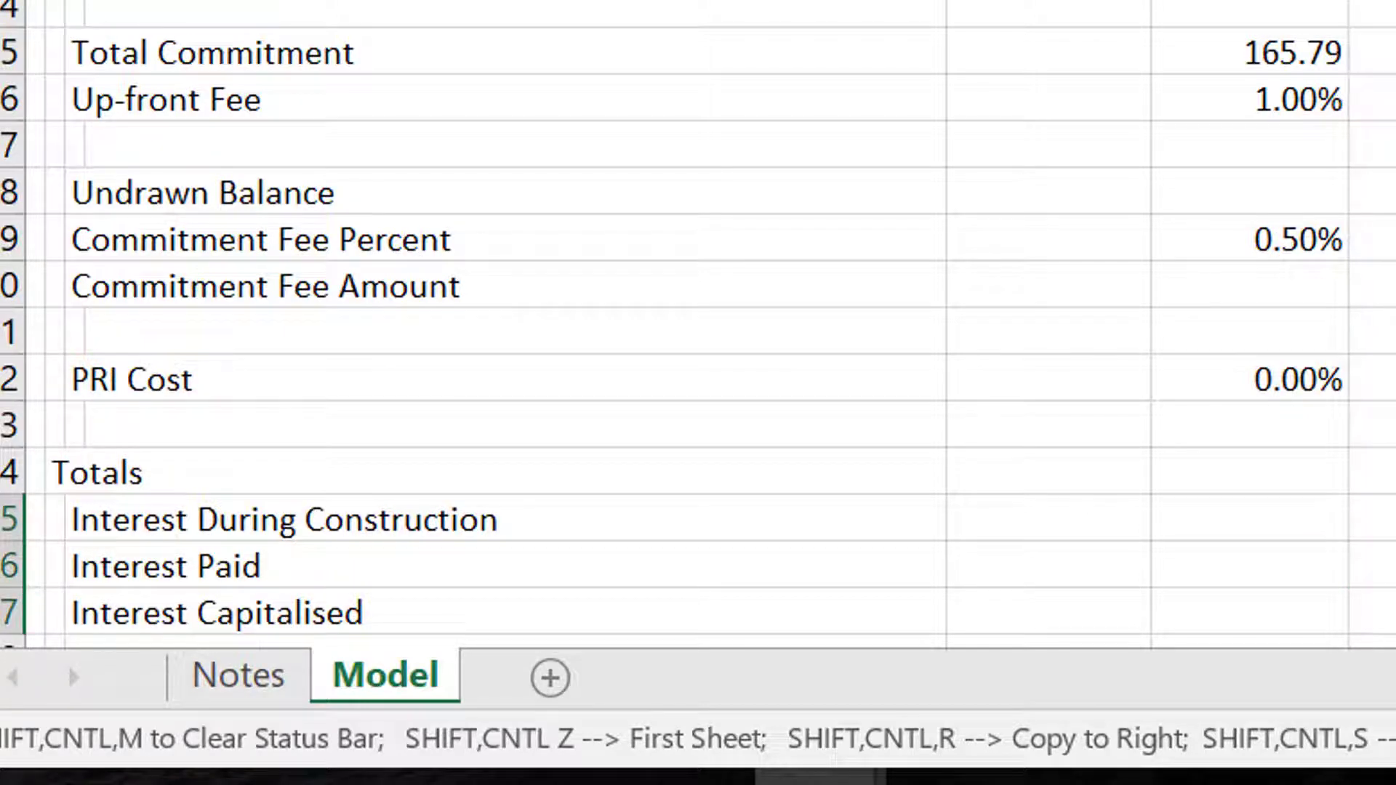
key(Down)
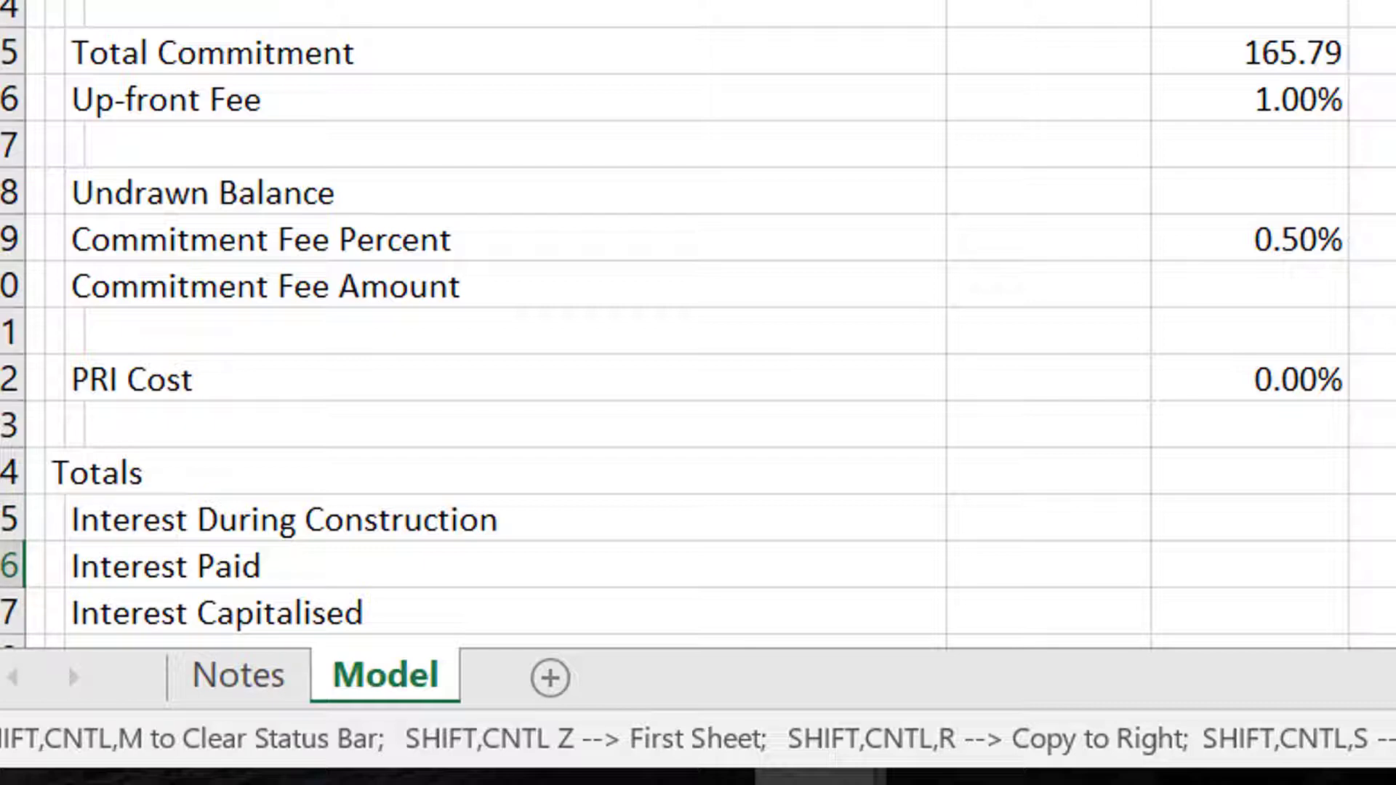
key(shift+Down)
key(Up)
key(Down)
key(Down)
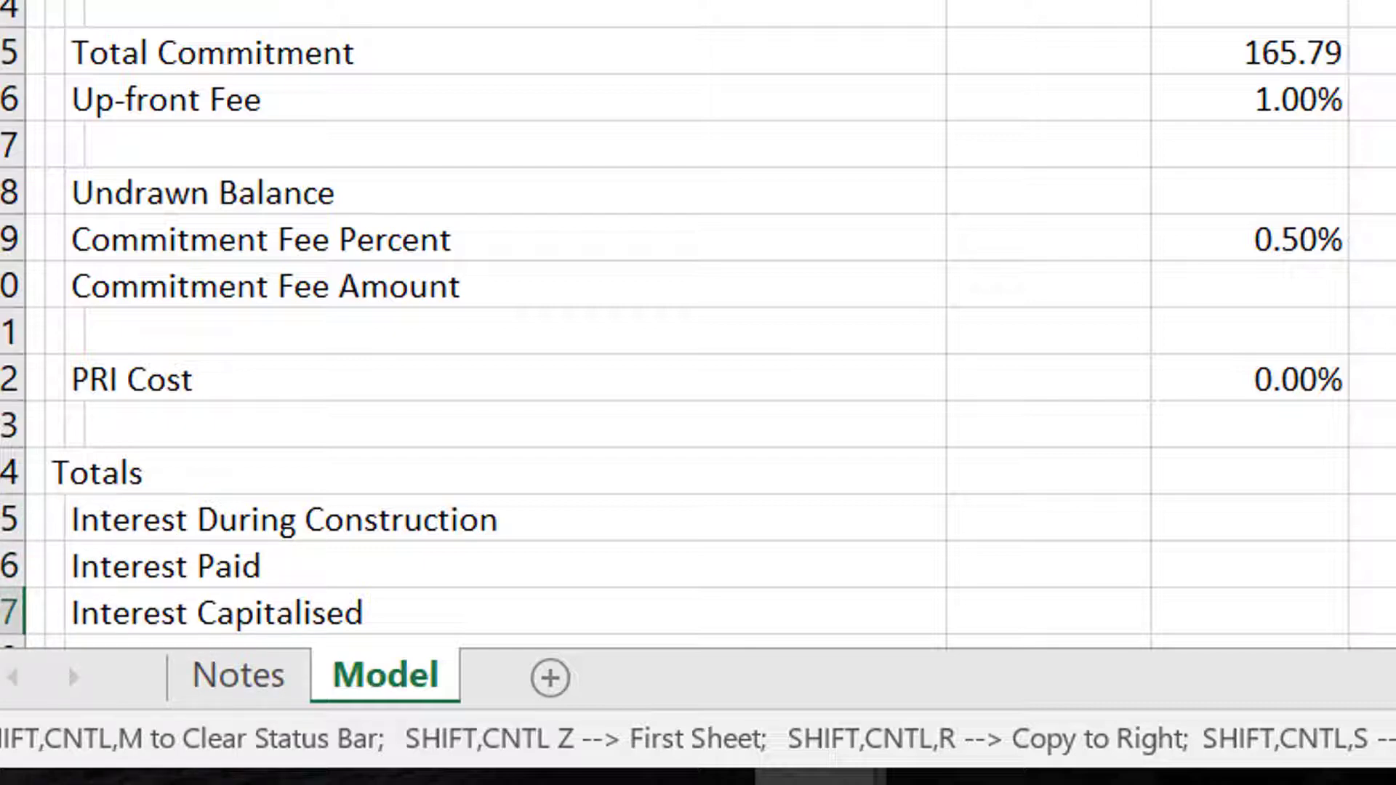
key(shift+Up)
key(shift+Up)
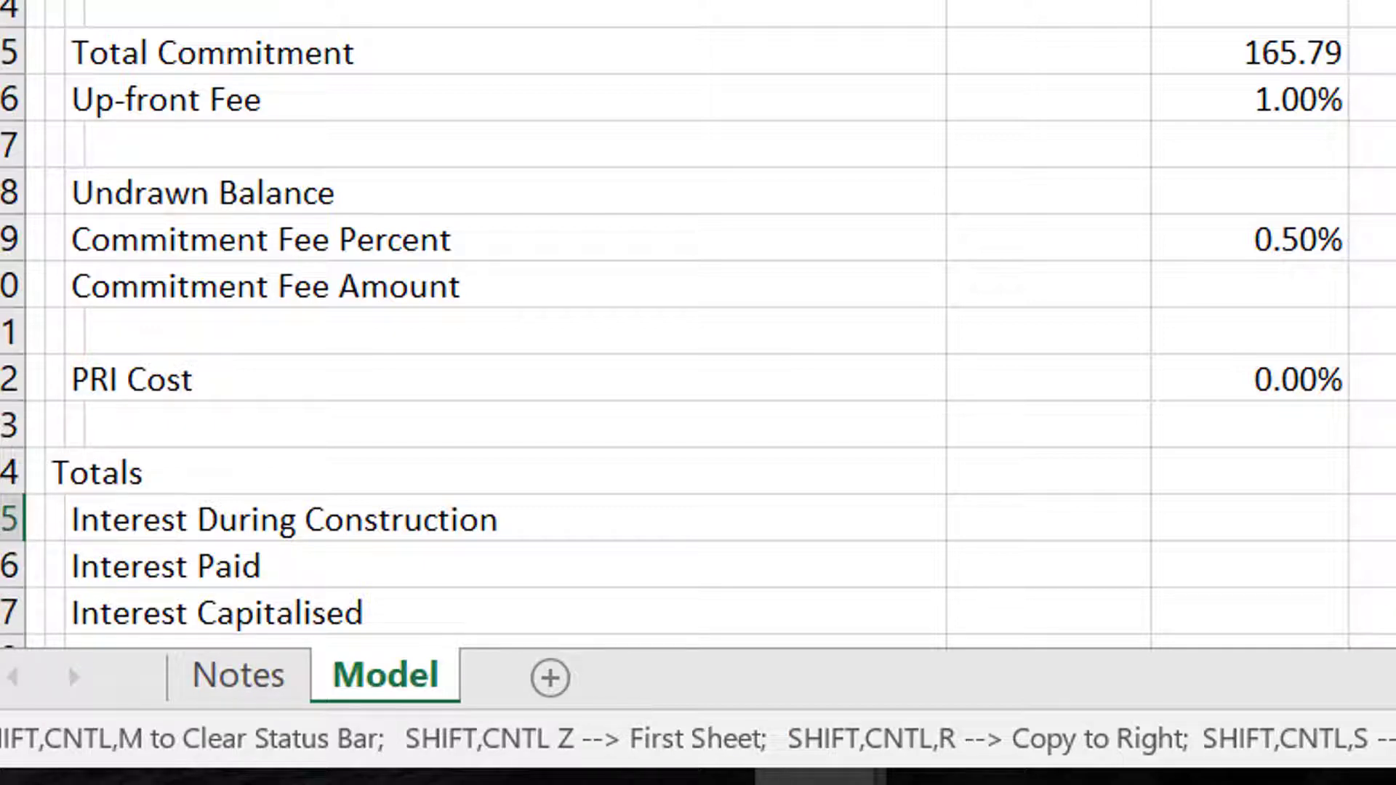
- Calculate the mezzanine debt's Interest Capitalised in I293 as =I291-I292 and copy the formula across all periods
key(ctrl+Up)
key(ctrl+Up)
key(ctrl+Up)
key(Up)
key(Up)
key(Up)
key(Up)
key(Up)
key(Up)
key(Up)
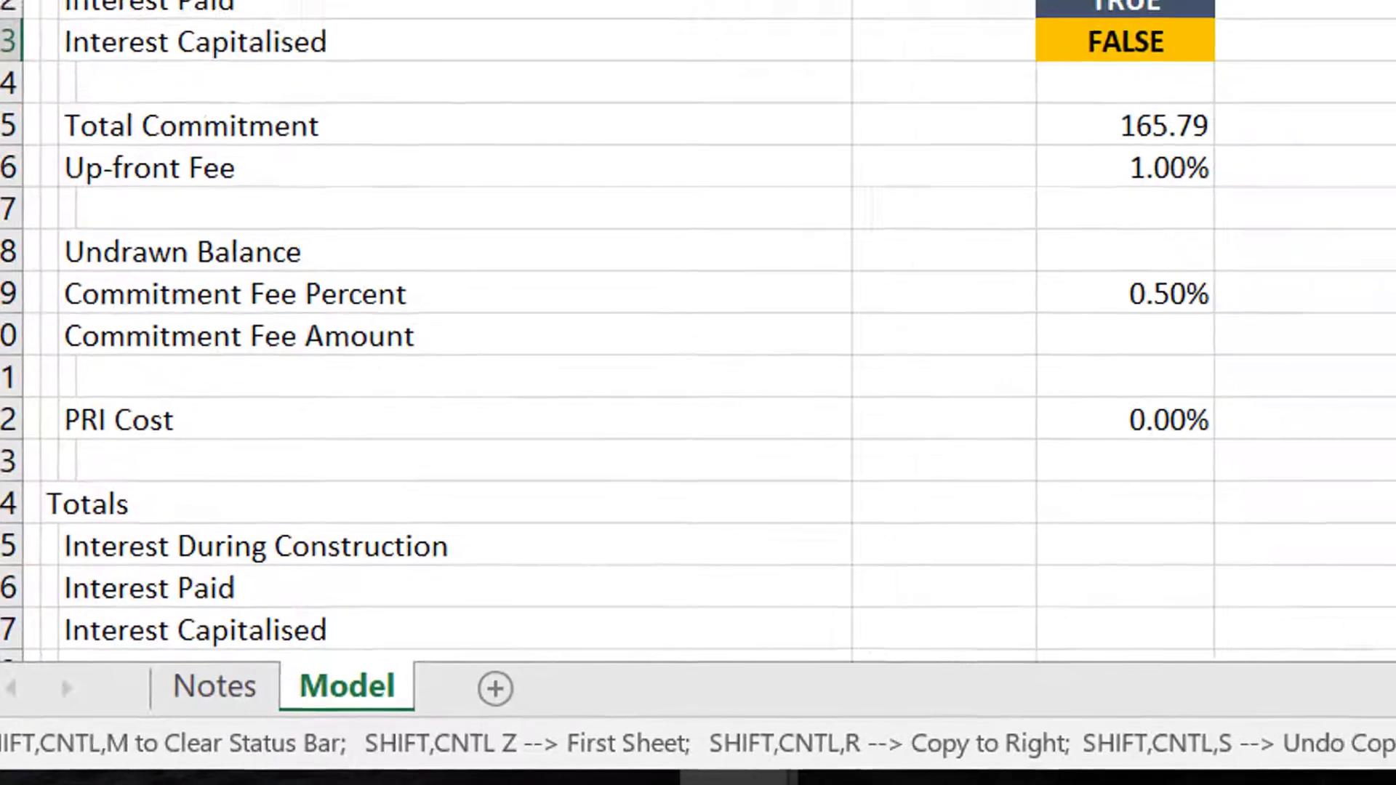
text(=)
key(Up)
key(Up)
key(Up)
key(Up)
key(Up)
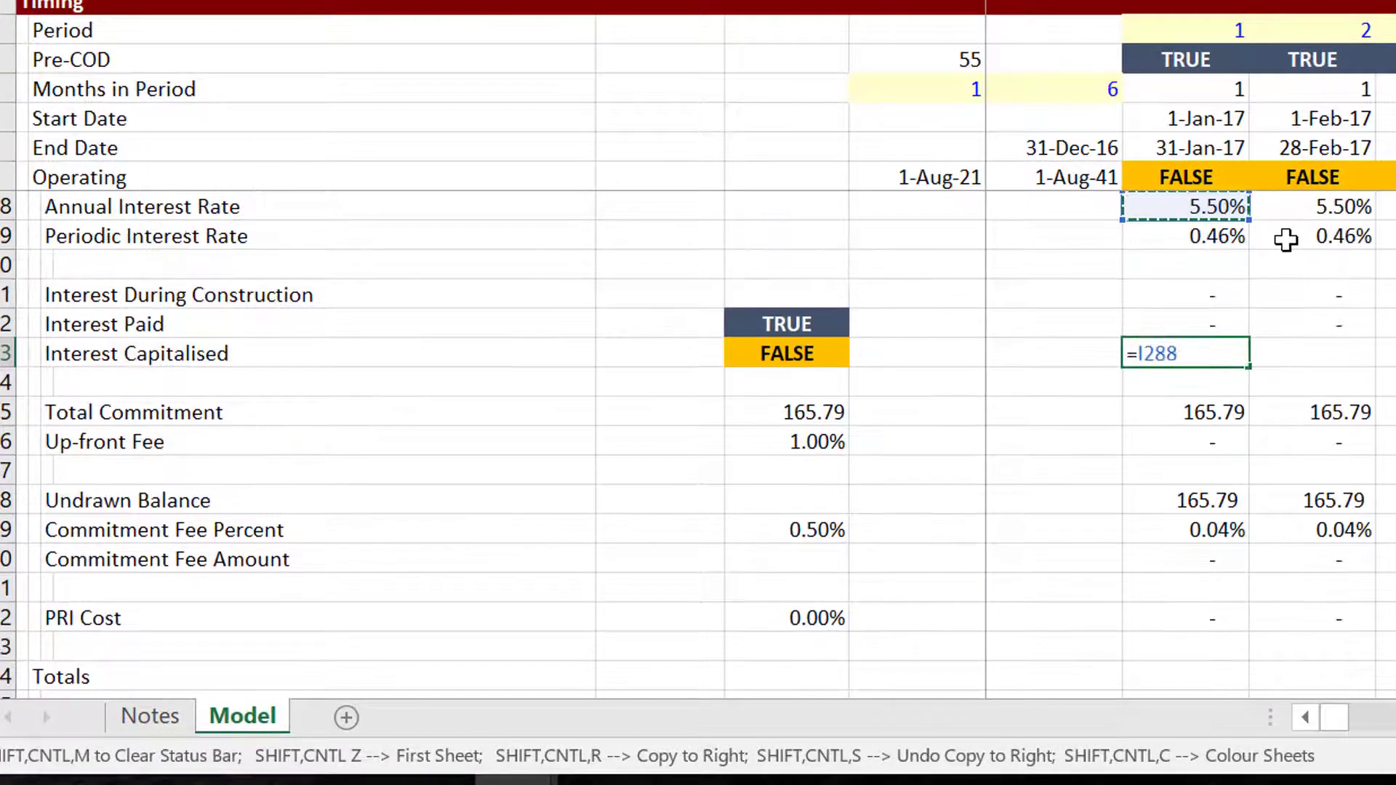
key(Up)
key(Down)
key(Down)
key(Down)
key(Down)
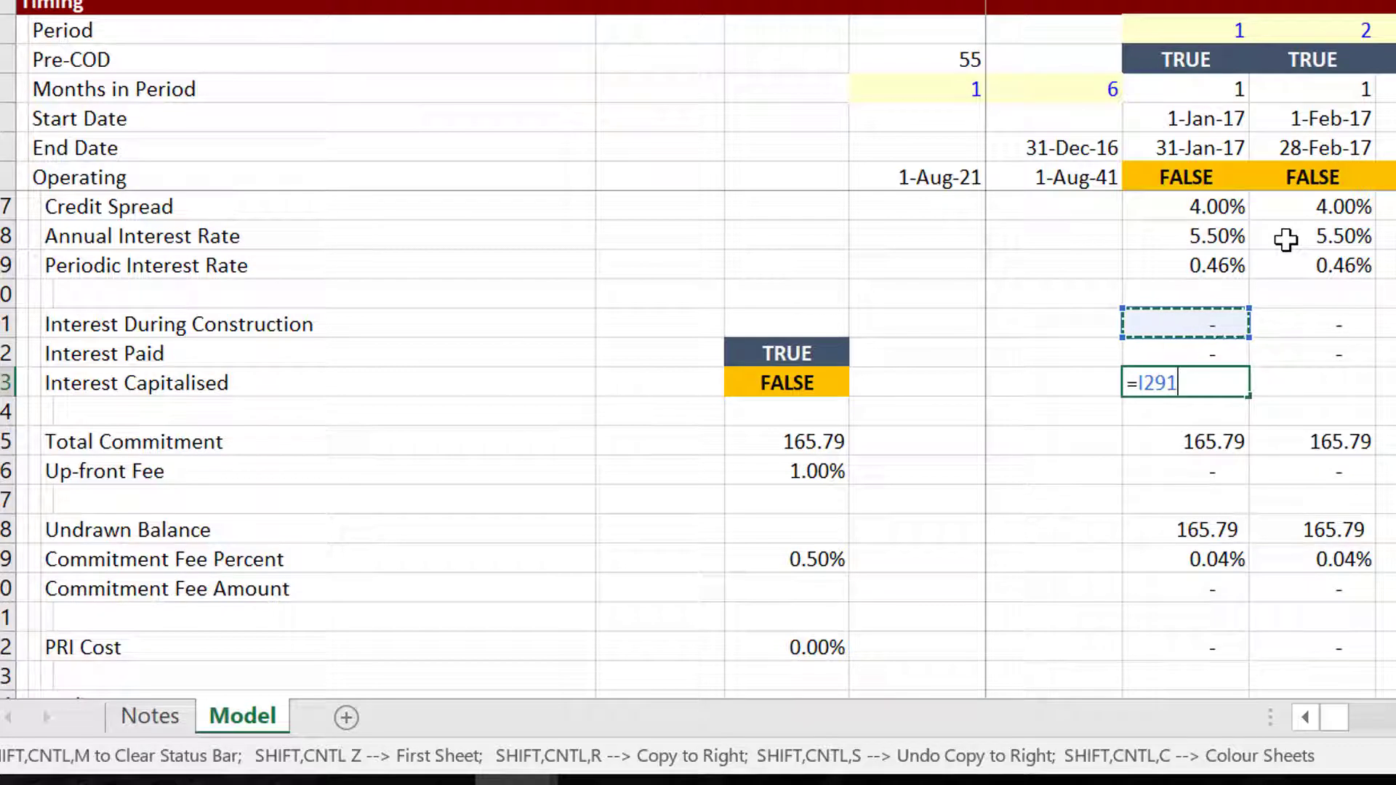
text(-)
key(Up)
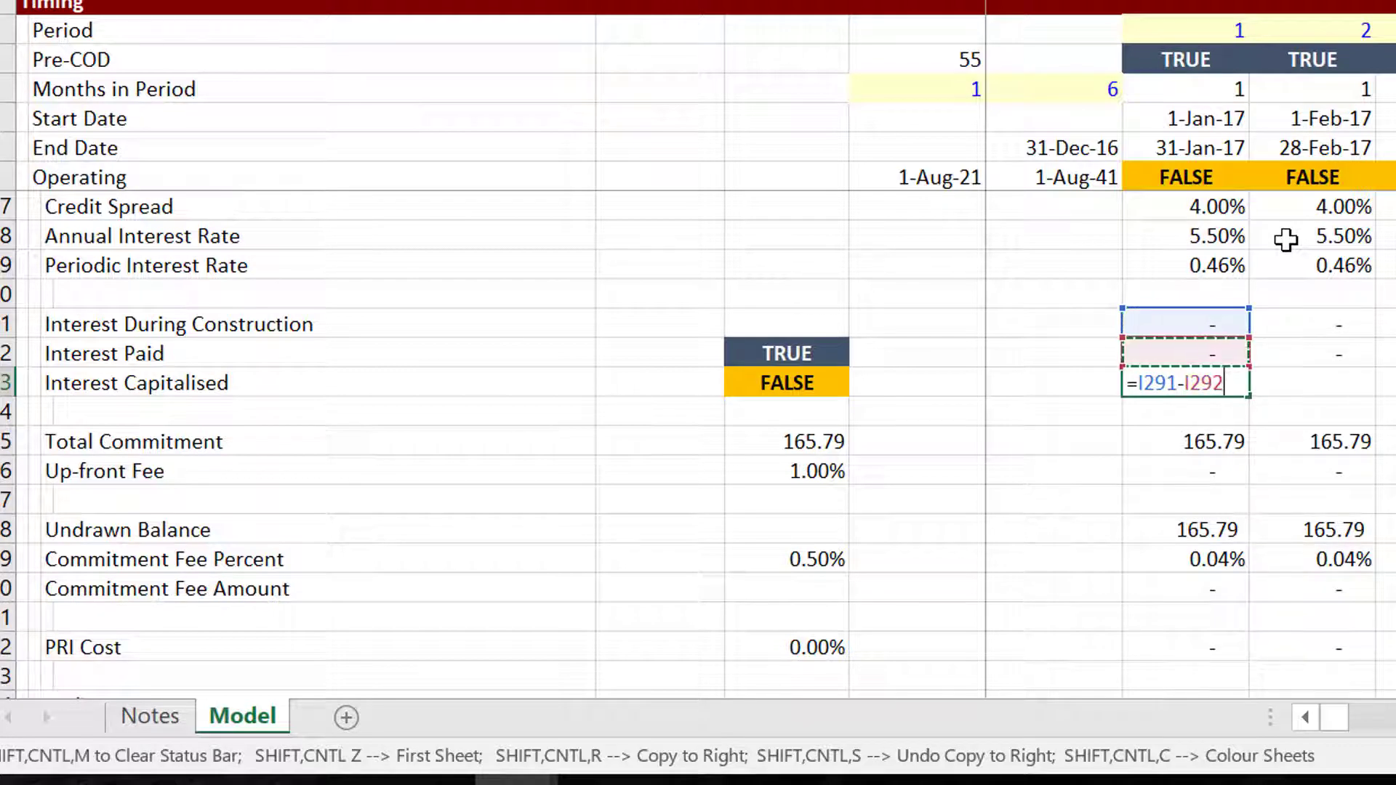
key(Return)
key(Up)
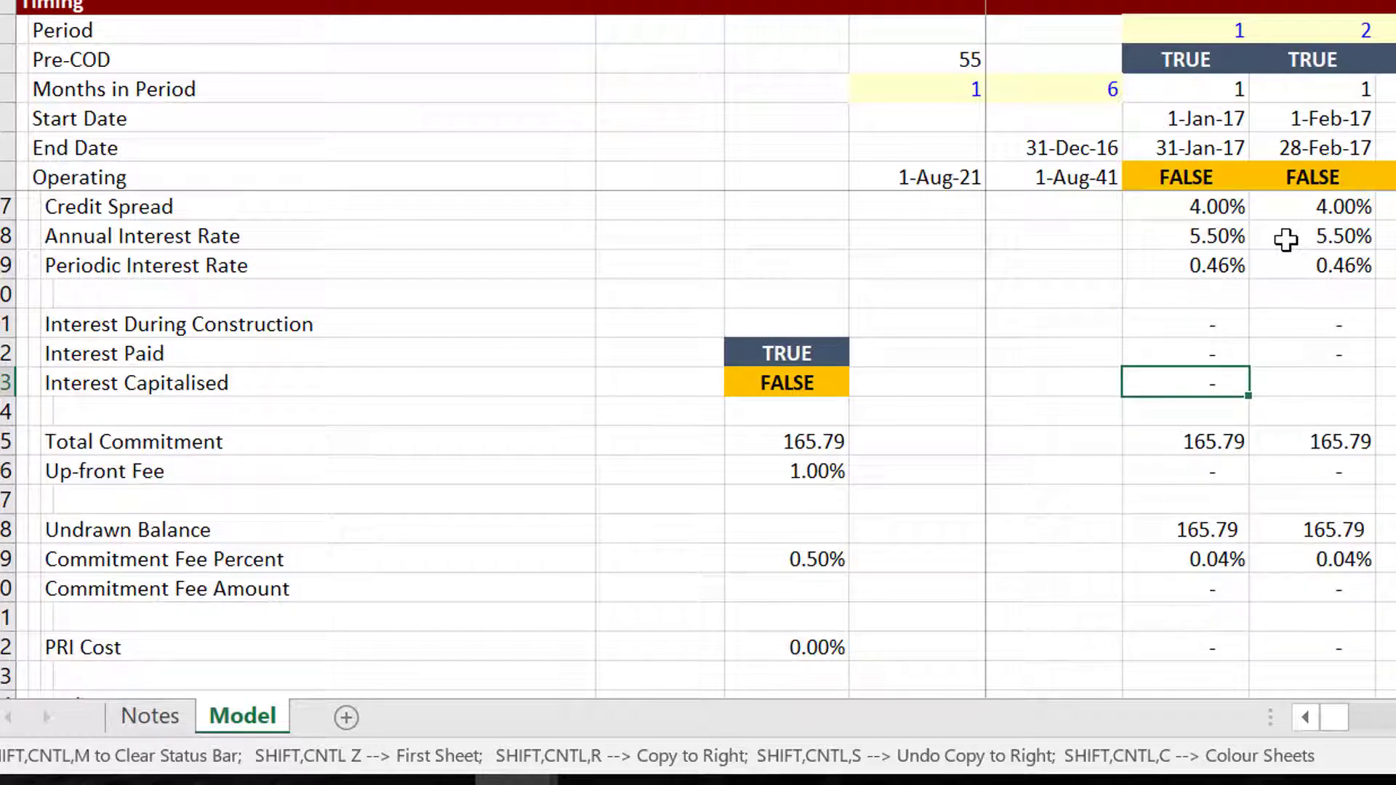
key(ctrl+shift+r)
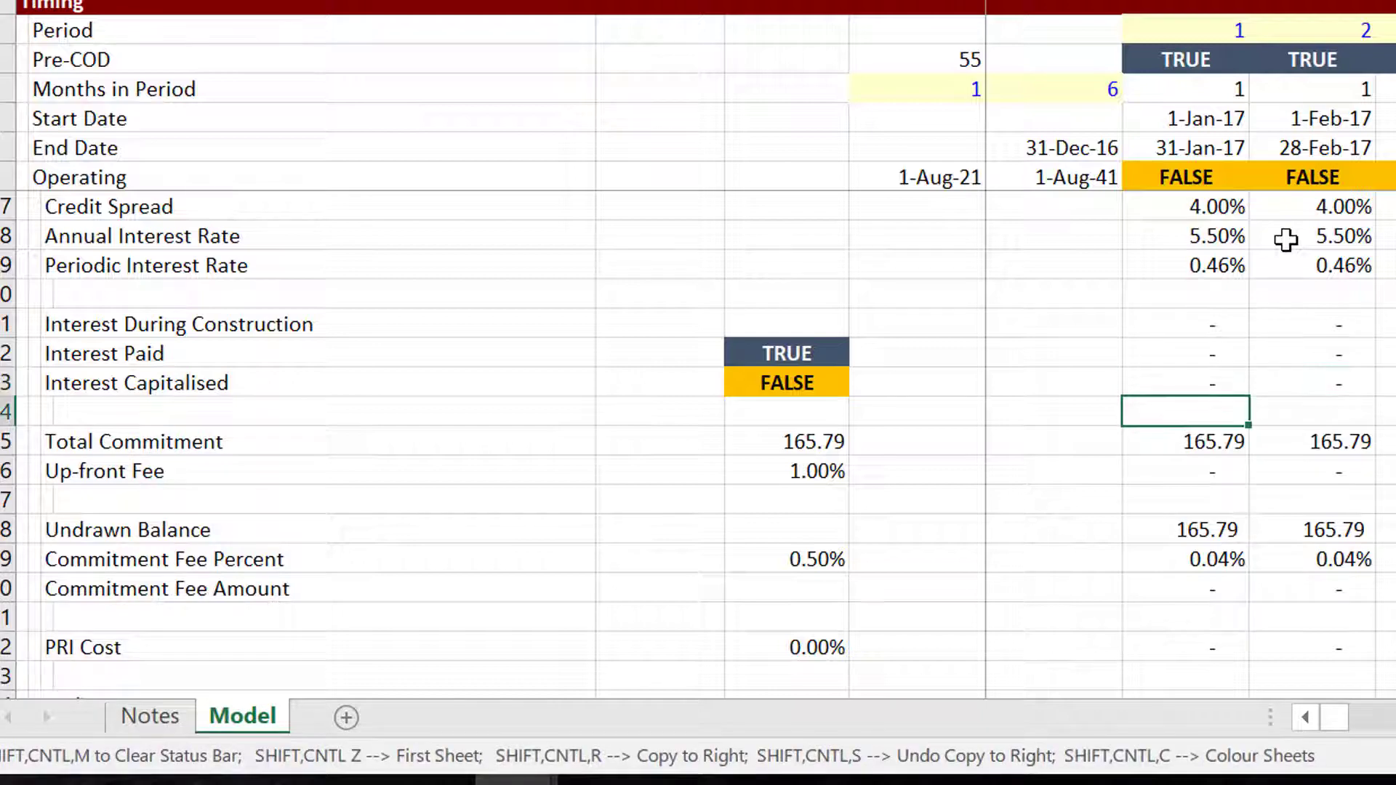
- Check the Interest During Construction, Interest Paid and Interest Capitalised rows under Totals
key(Down)
key(Down)
key(Down)
key(Down)
key(Down)
key(Down)
key(Down)
key(Down)
key(Down)
key(Down)
key(Down)
key(Down)
key(Down)
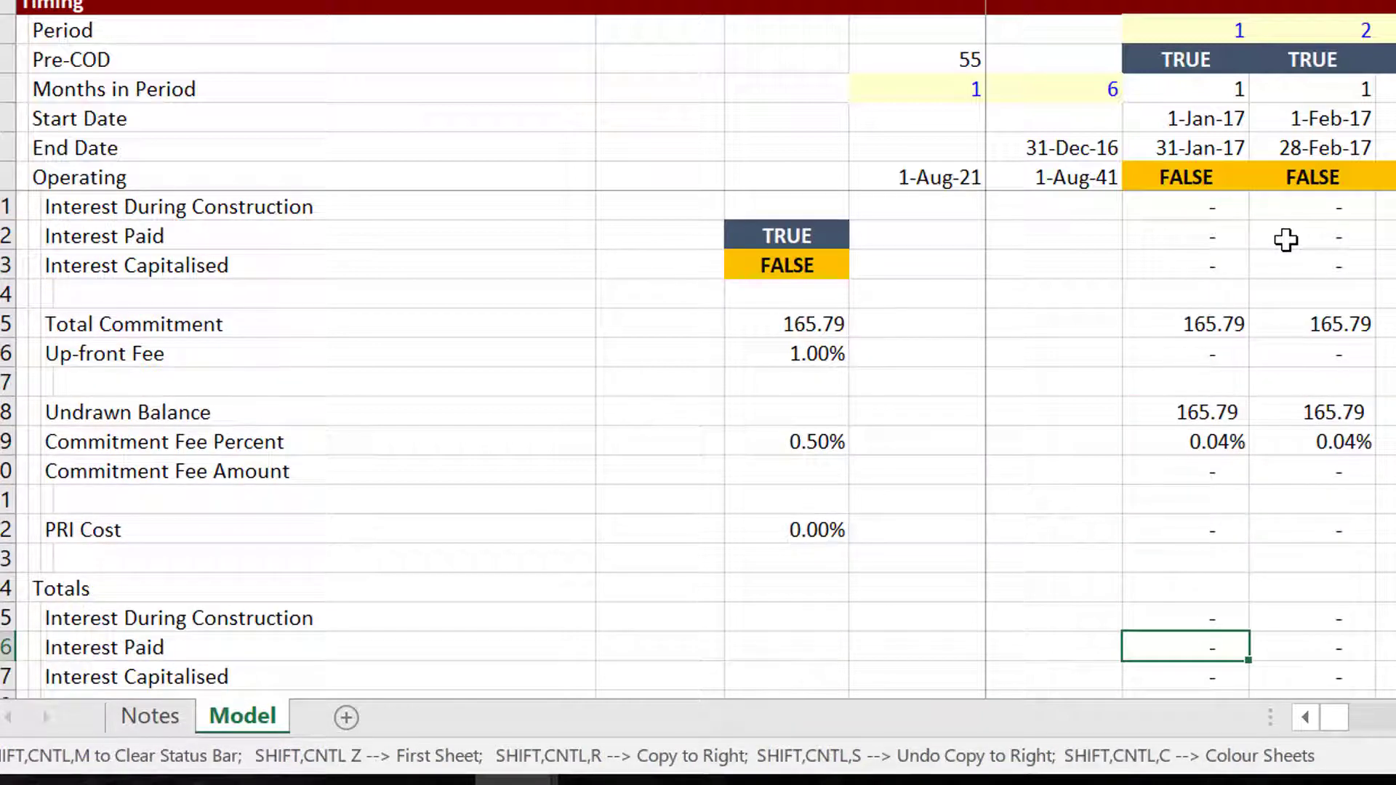
- Review the Senior Debt 1 block and the uses and sources table above it, up to its Interest During Construction row
key(Page_Up)
key(Page_Up)
key(Page_Up)
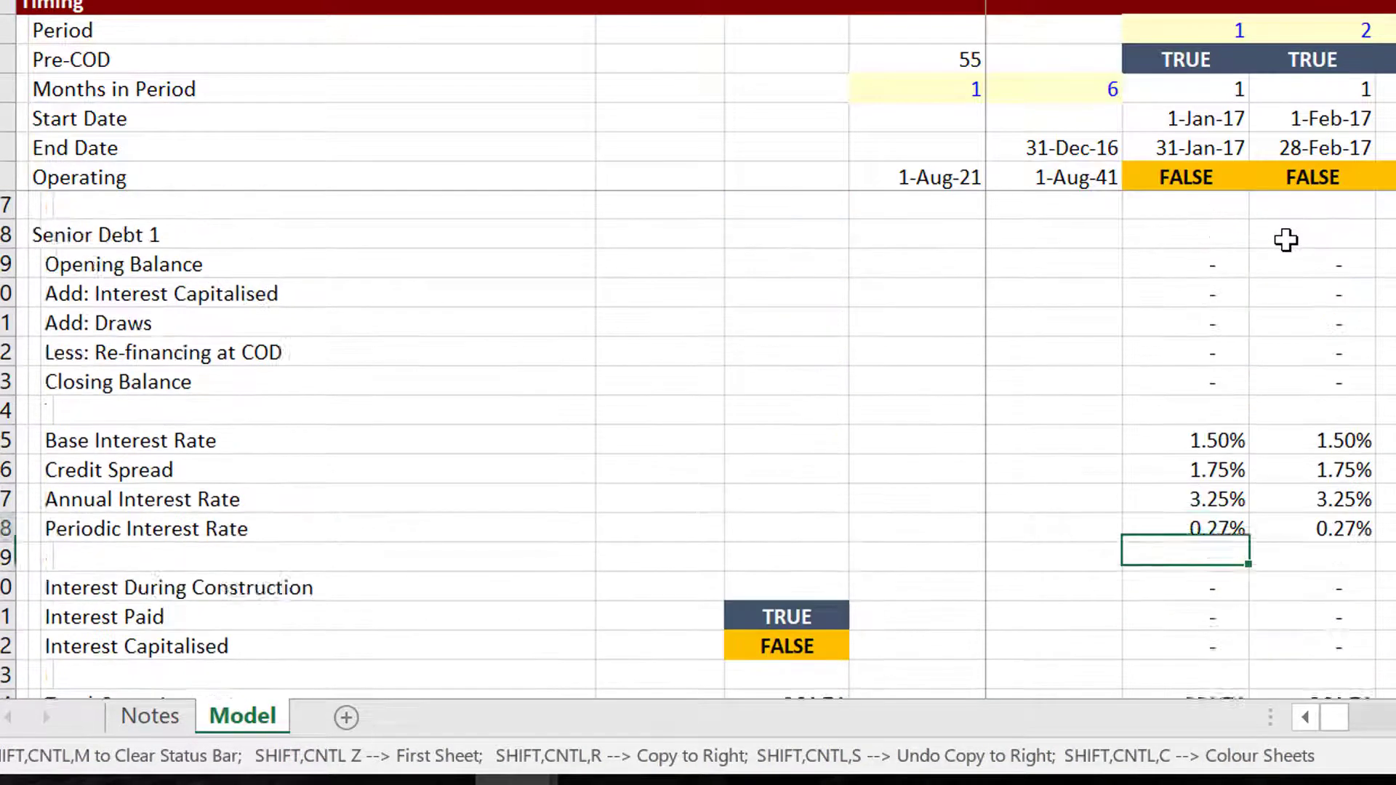
key(Page_Up)
key(Page_Up)
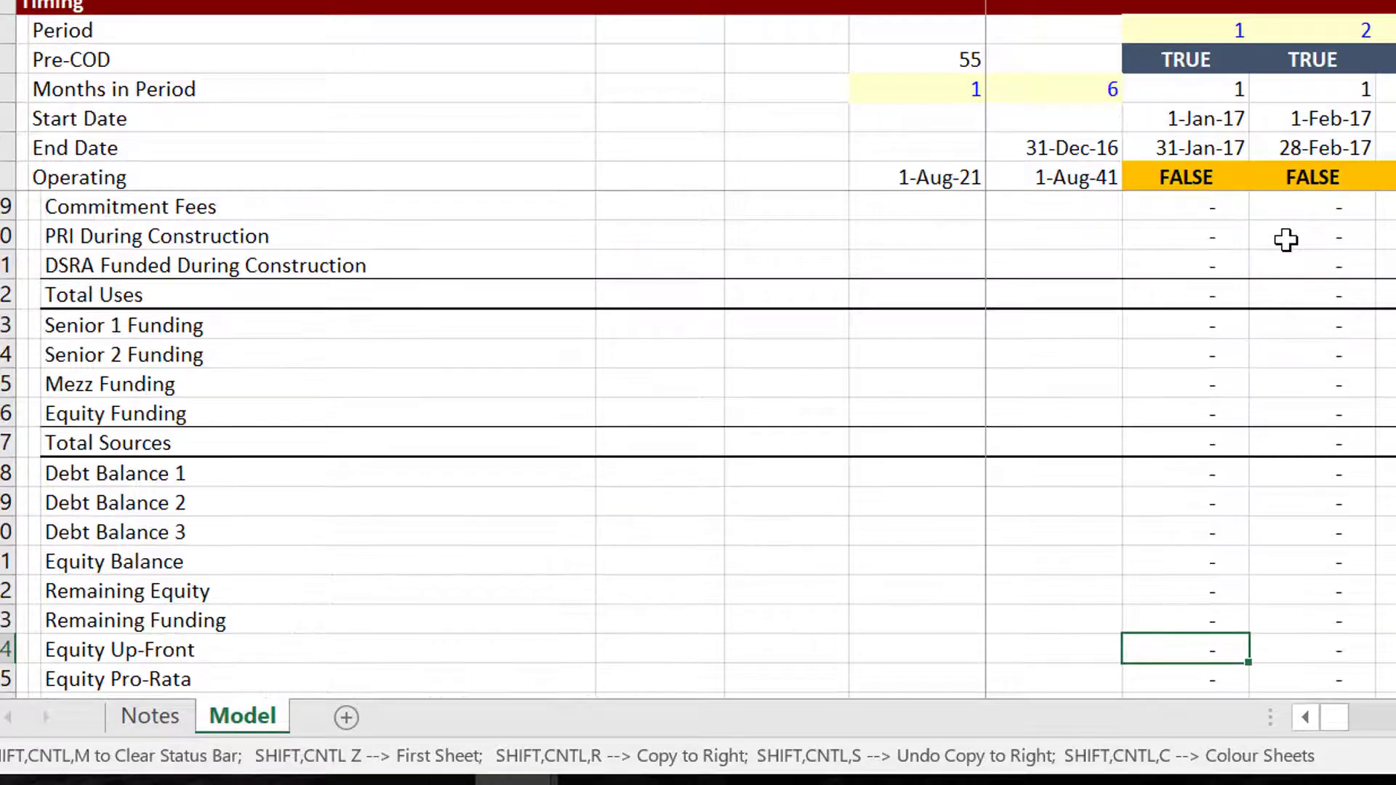
key(Up)
key(Up)
key(Up)
key(Up)
key(Up)
key(Up)
key(Up)
key(Up)
key(Up)
key(Up)
key(Up)
key(Up)
key(Up)
key(Up)
key(Up)
key(Up)
key(Up)
key(Up)
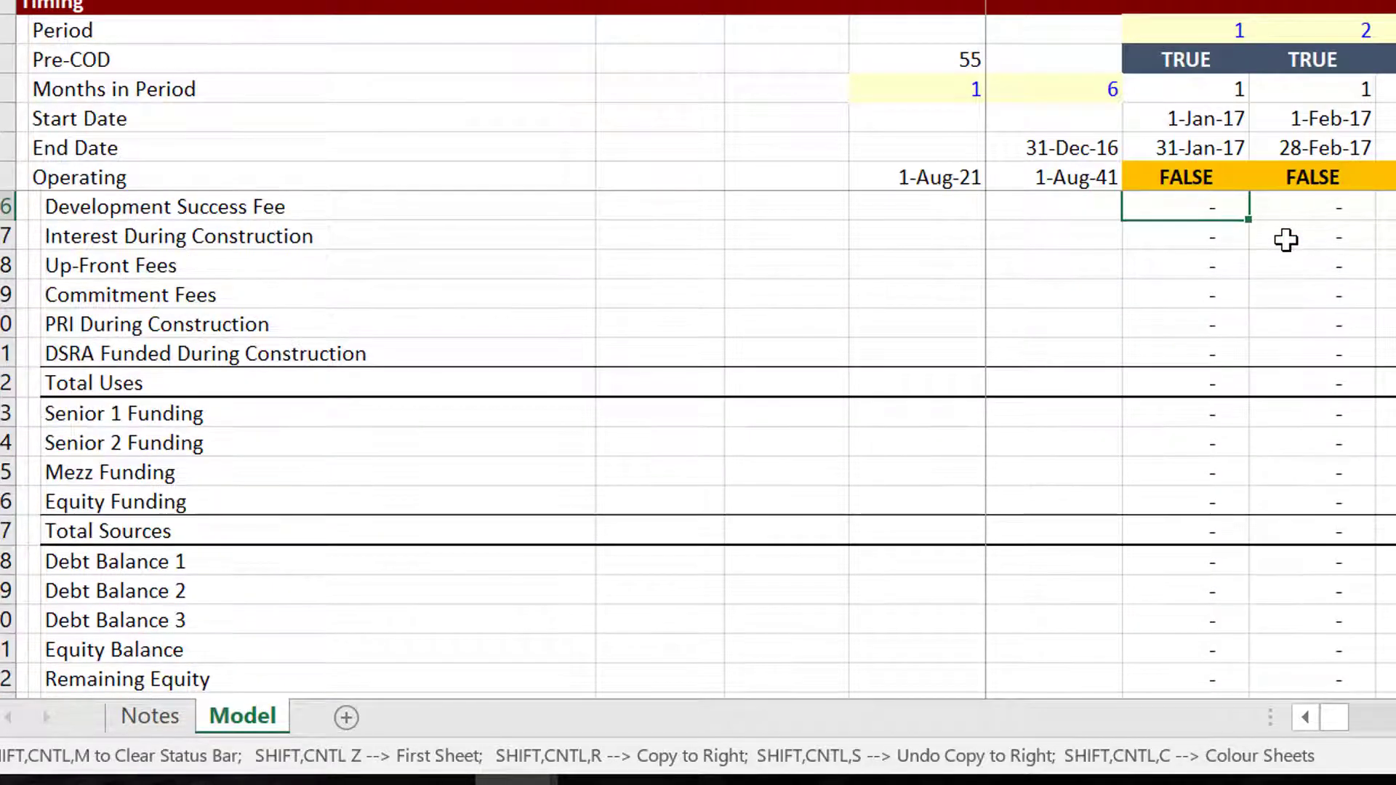
key(Down)
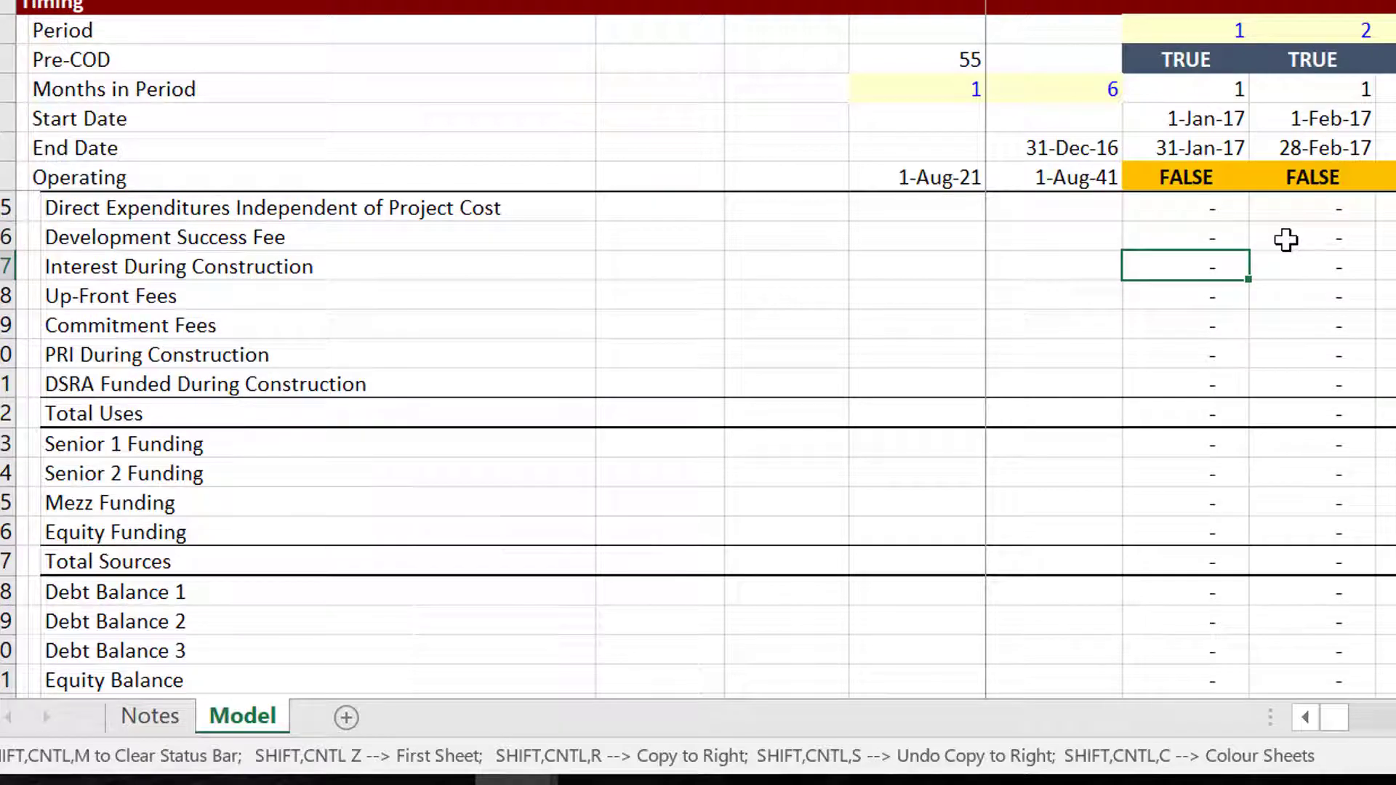
- Examine the Interest During Construction and fee rows under Funding Uses in Period by Period Sources and Uses
key(Page_Up)
key(Page_Up)
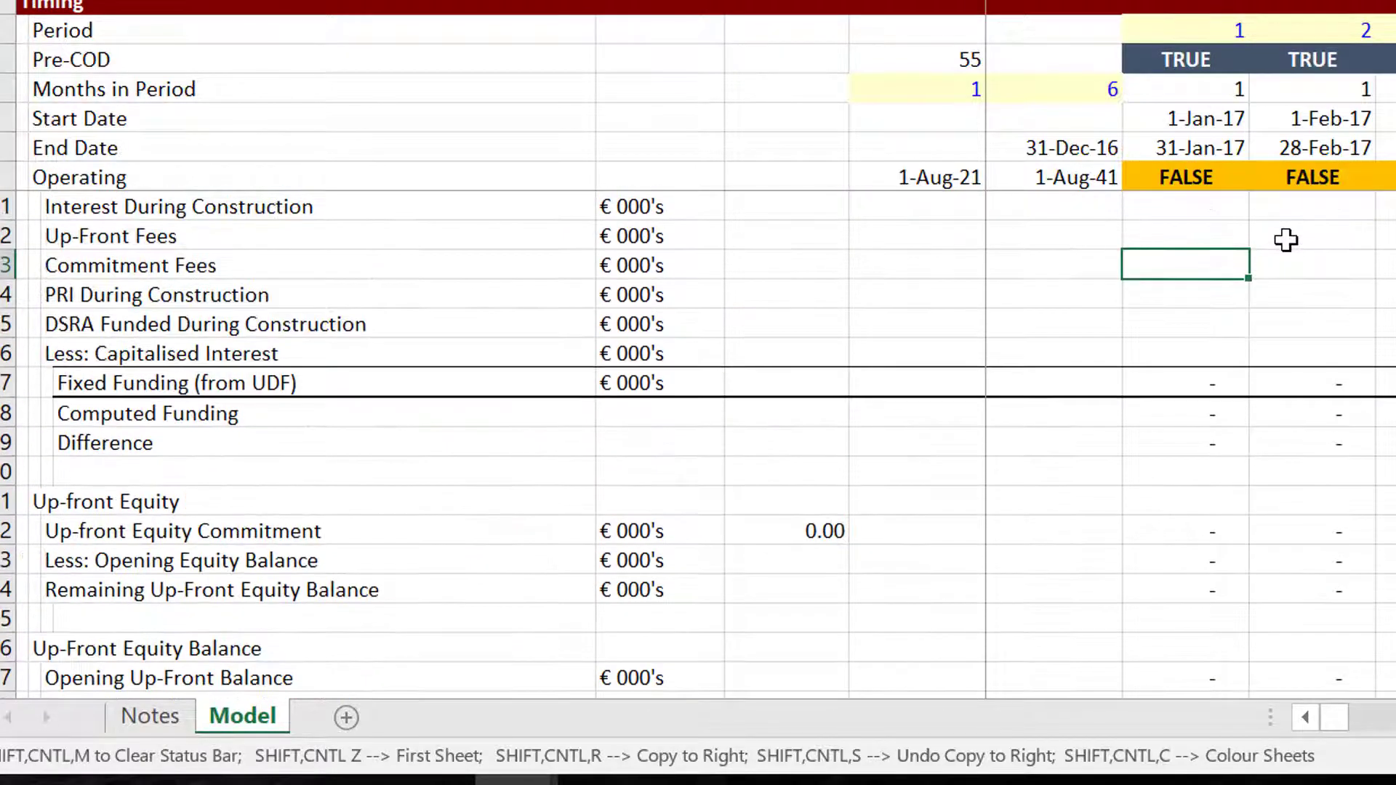
key(Down)
key(Down)
key(Down)
key(Down)
key(Down)
key(Down)
key(Down)
key(Down)
key(Down)
key(Down)
key(Down)
key(Down)
key(Down)
key(Down)
key(Down)
key(Down)
key(Down)
key(Down)
key(Down)
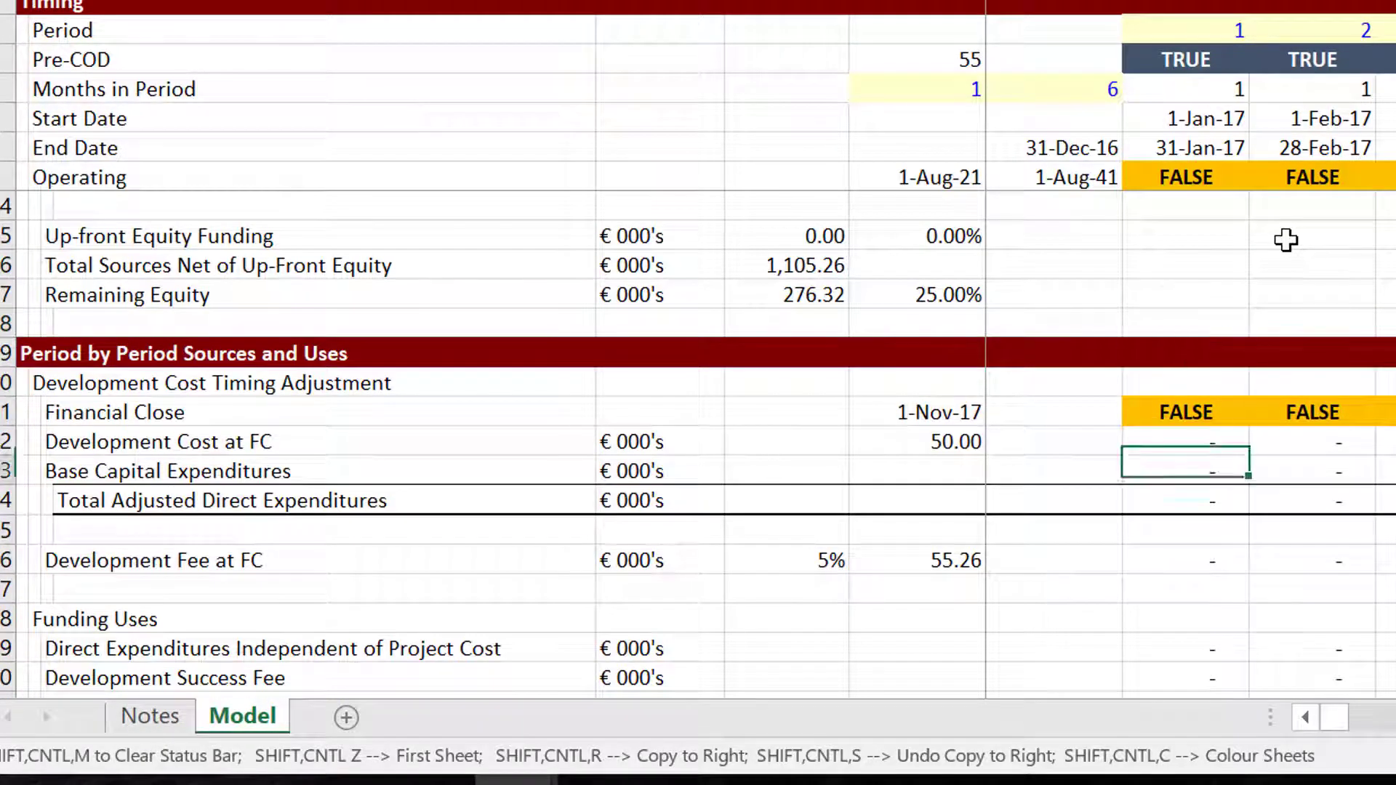
key(Up)
key(Up)
key(Up)
key(Up)
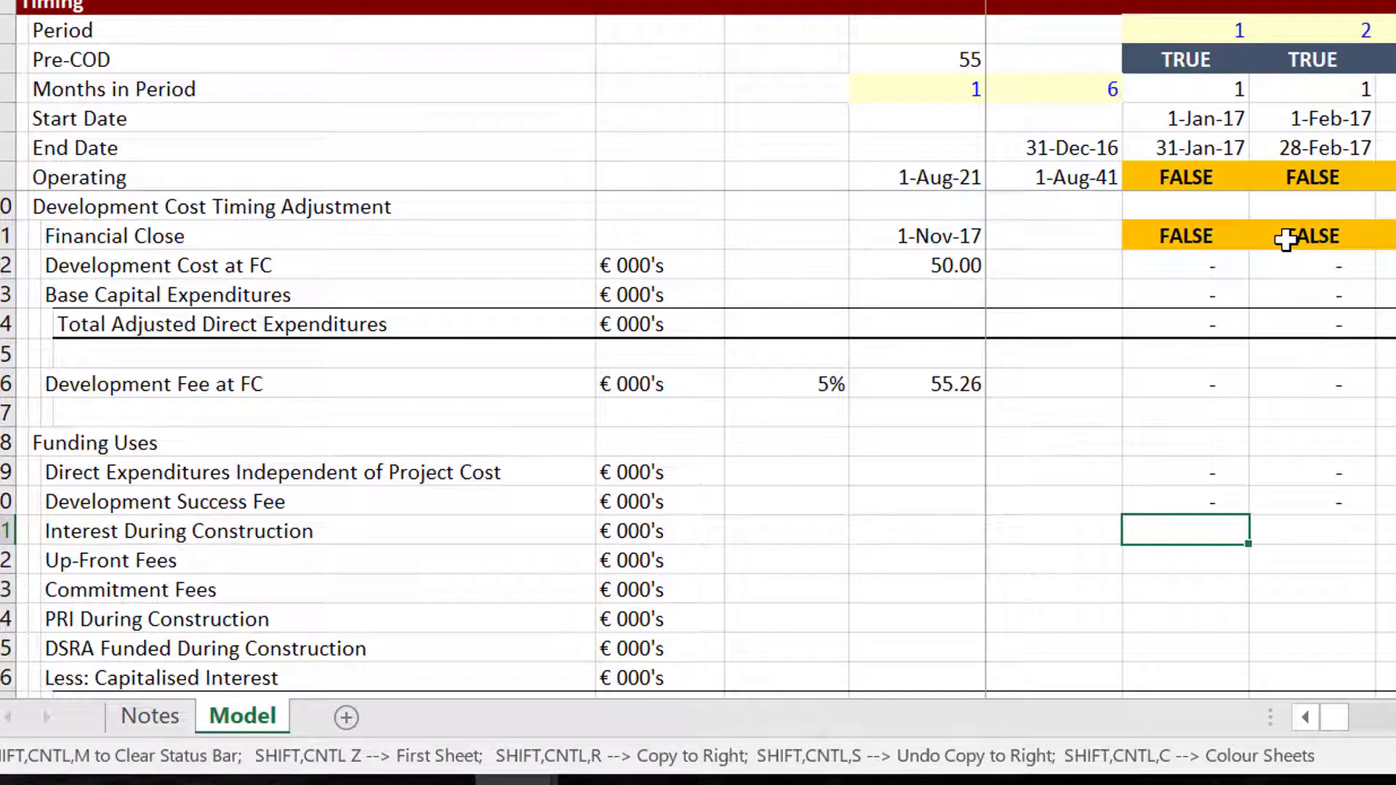
- Examine the Interest During Construction and fee rows in the Uses of Funds summary
key(Up)
key(Up)
key(Up)
key(Up)
key(Up)
key(Up)
key(Up)
key(Up)
key(Up)
key(Up)
key(Up)
key(Up)
key(Up)
key(Up)
key(Up)
key(Up)
key(Up)
key(Up)
key(Up)
key(Up)
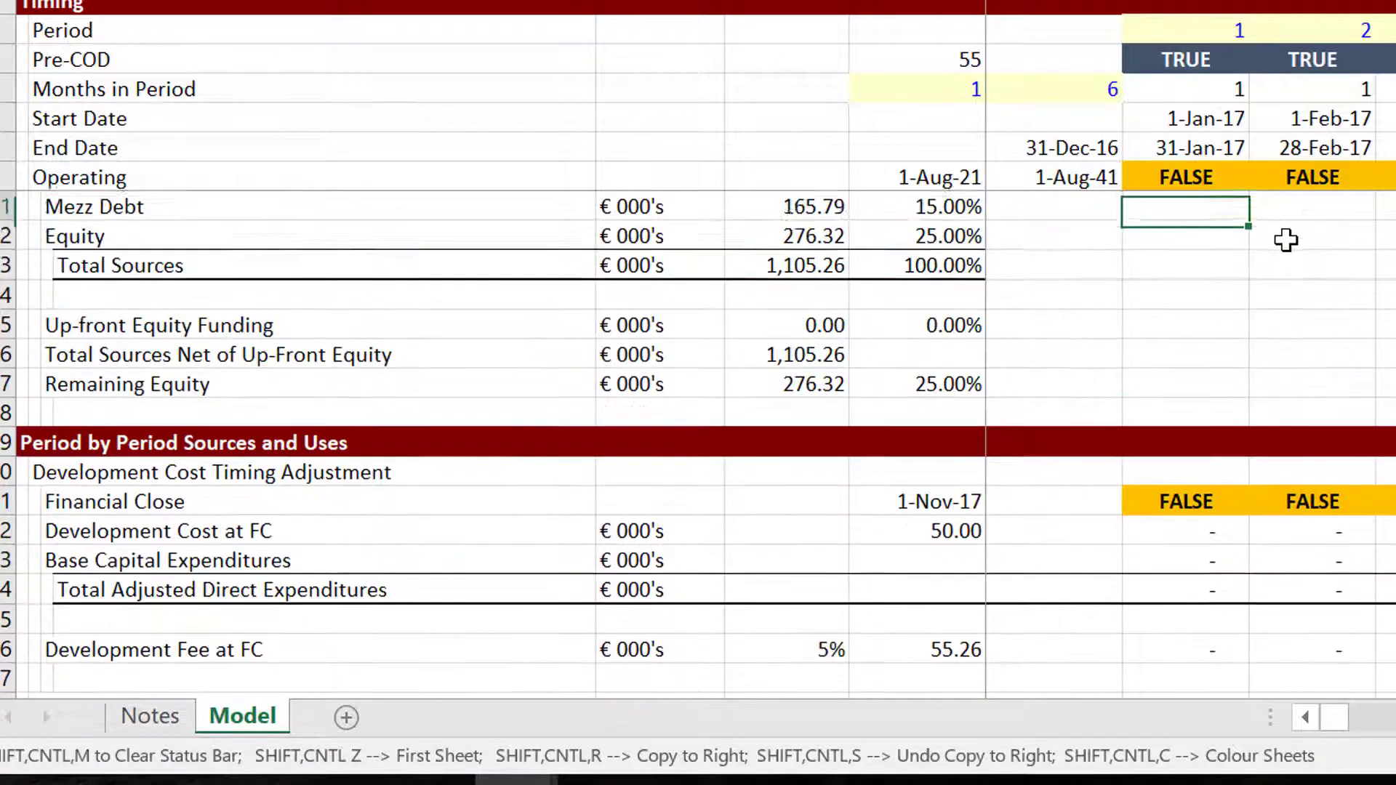
key(Up)
key(Up)
key(Up)
key(Up)
key(Up)
key(Up)
key(Up)
key(Up)
key(Up)
key(Up)
key(Up)
key(Up)
key(Up)
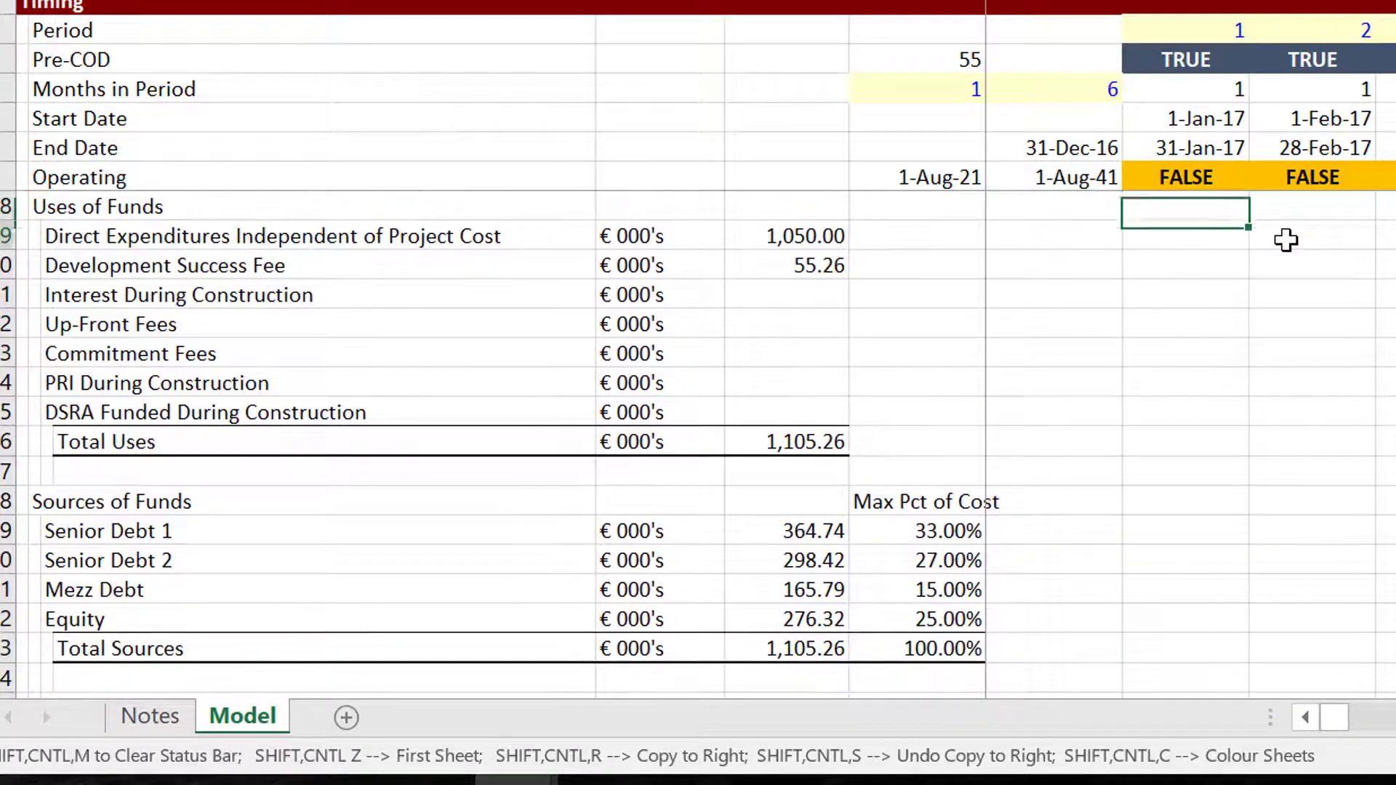
- Review the Sources of Funds summary and the Development Cost Timing Adjustment rows down to Total Adjusted Direct Expenditures
key(Down)
key(Down)
key(Down)
key(Down)
key(Down)
key(Down)
key(Down)
key(Down)
key(Down)
key(Down)
key(Down)
key(Down)
key(Down)
key(Down)
key(Down)
key(Down)
key(Down)
key(Down)
key(Down)
key(Down)
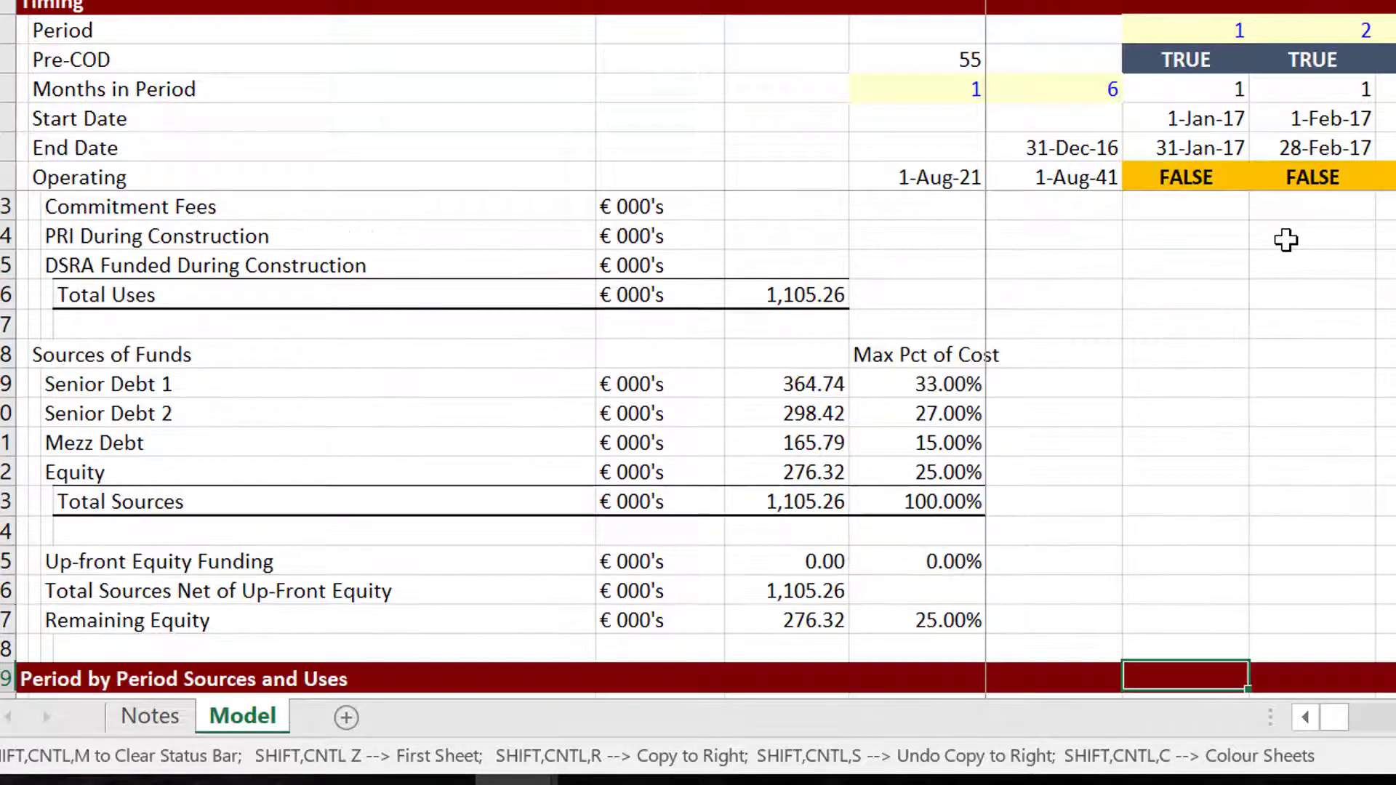
key(Down)
key(Down)
key(Down)
key(Down)
key(Down)
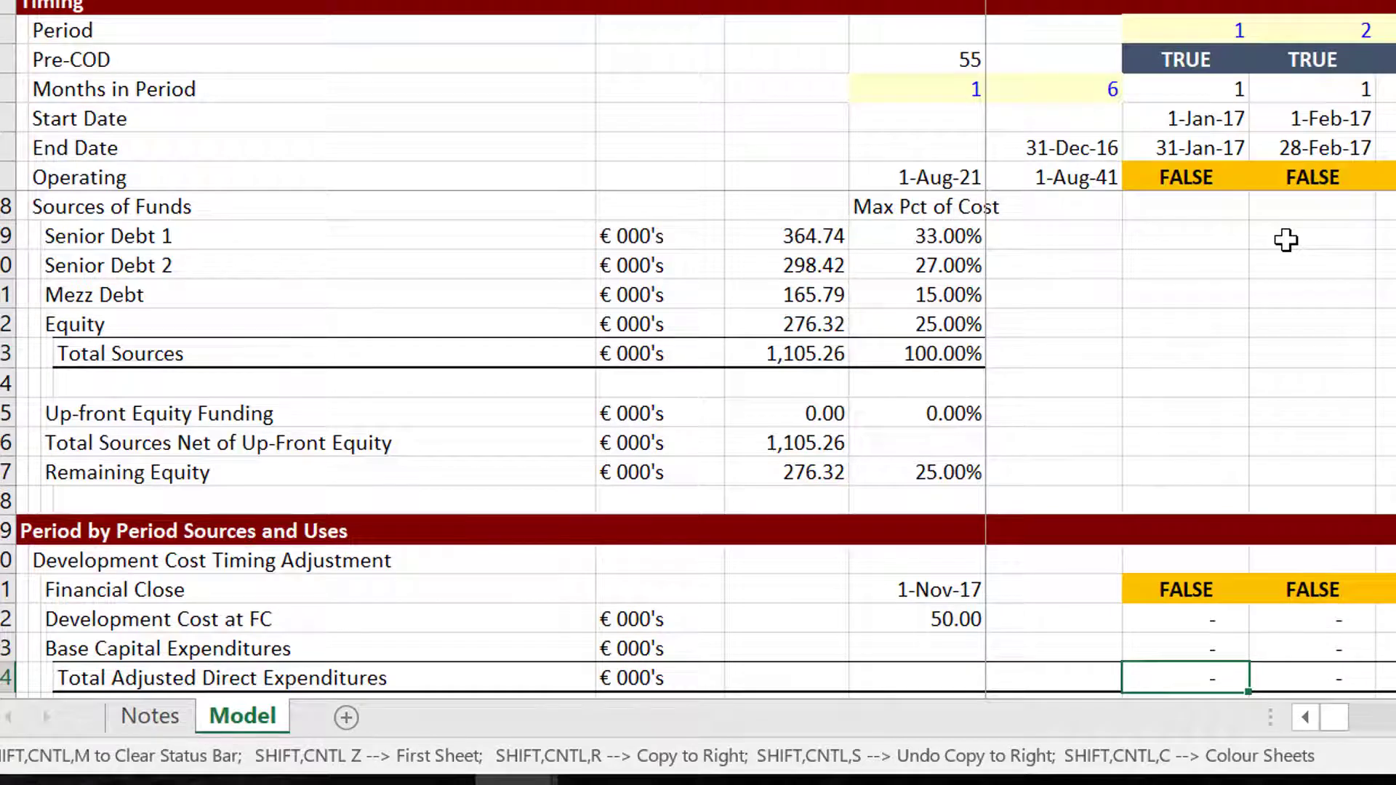
- Open the Notes sheet and read the list of videos and the Video 2 Discussion topics
key(ctrl+Page_Up)
key(Down)
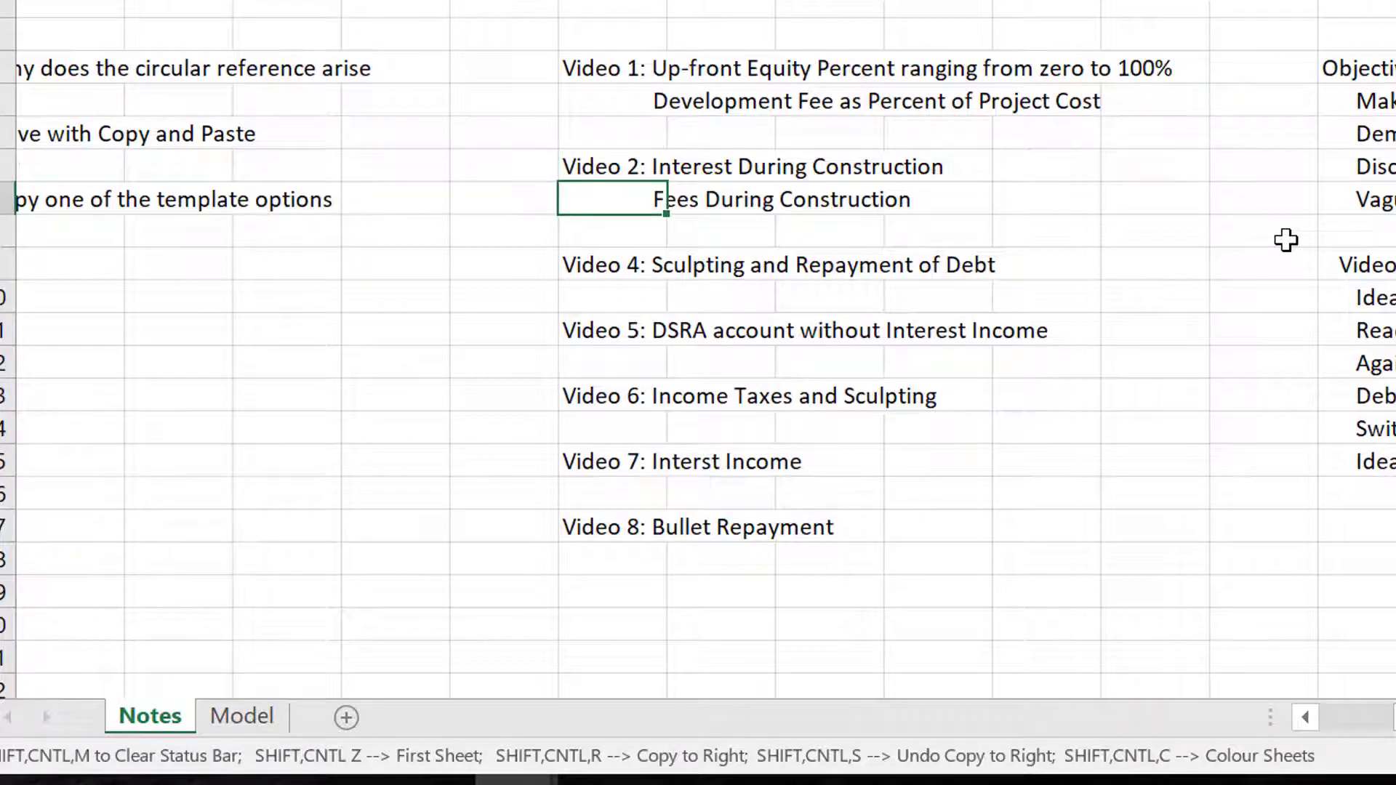
key(Down)
key(Down)
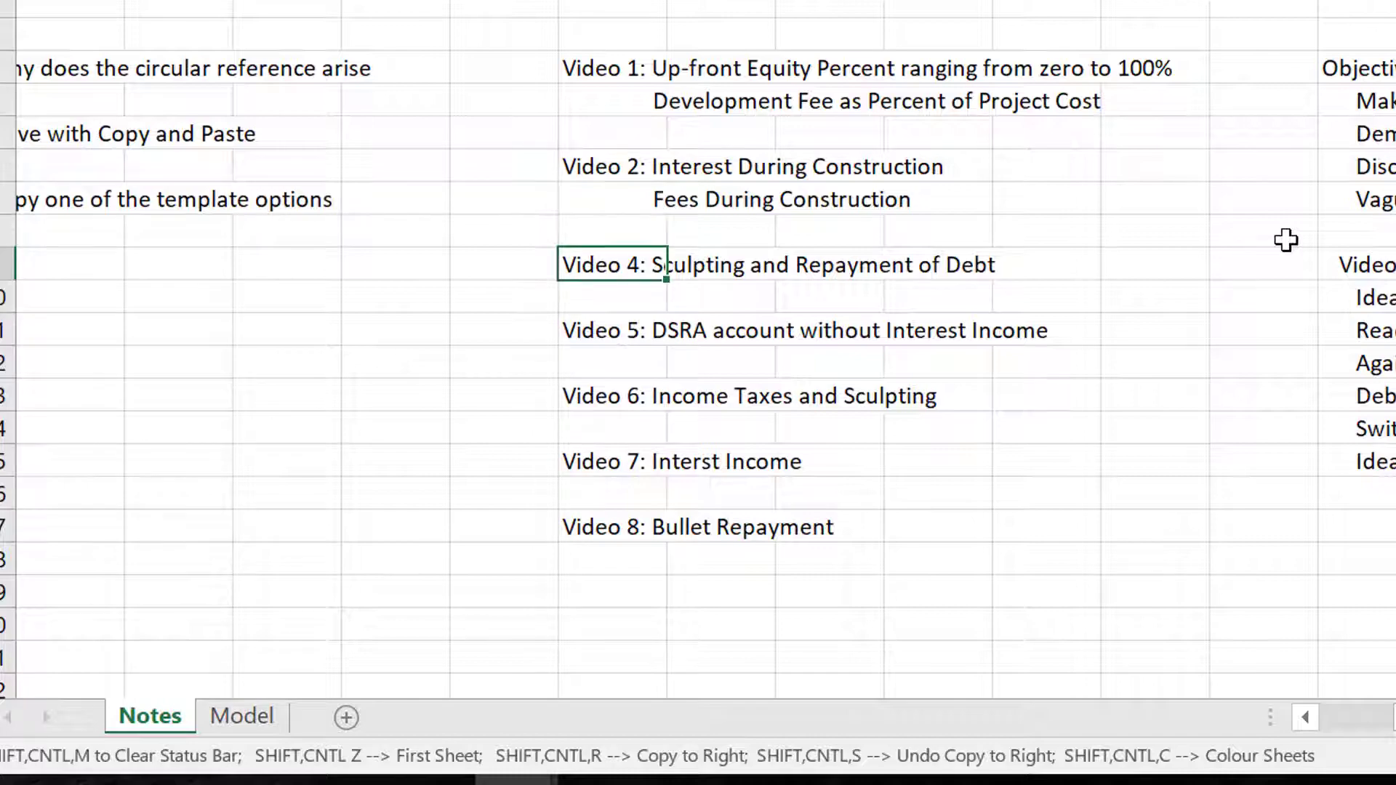
key(Right)
key(Right)
key(Right)
key(Right)
key(Right)
key(Right)
key(Right)
key(Down)
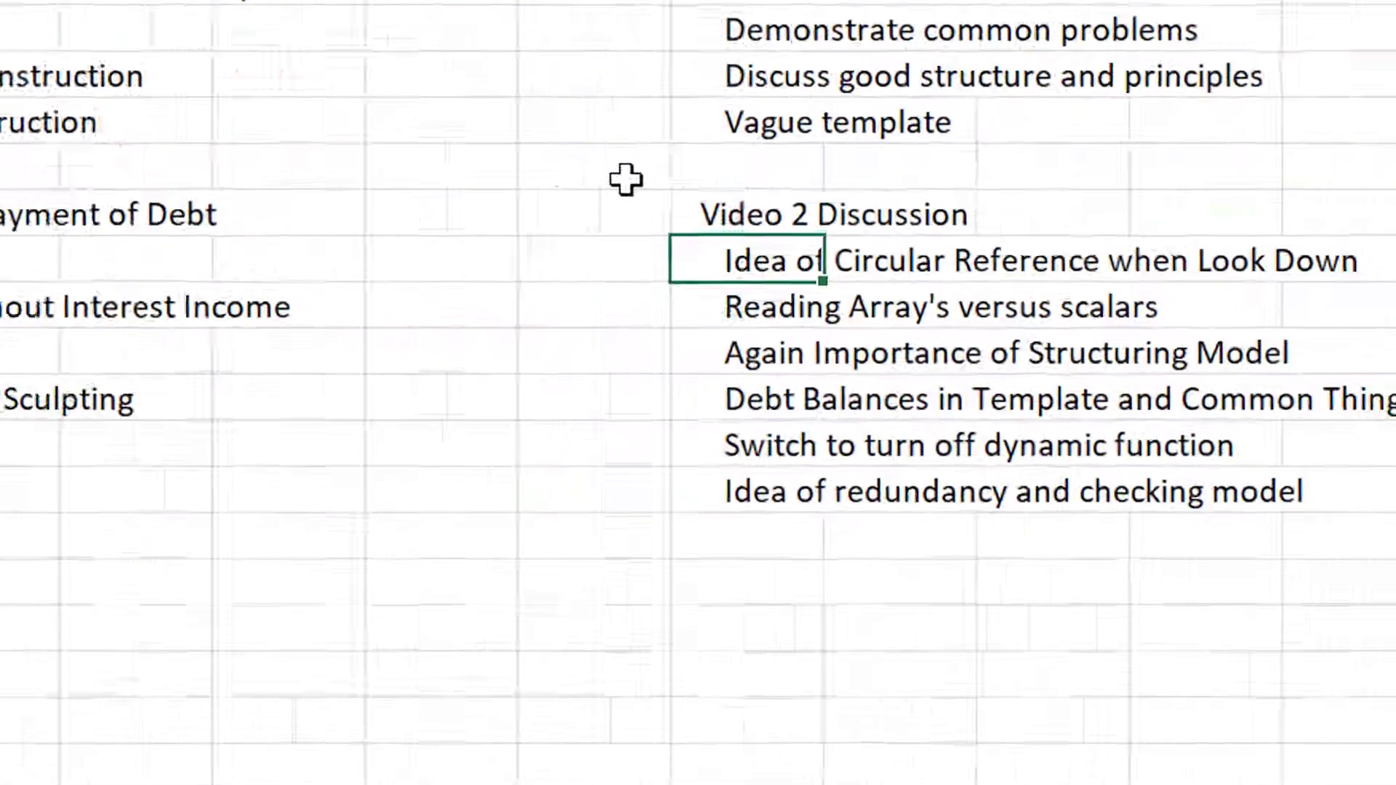
key(Down)
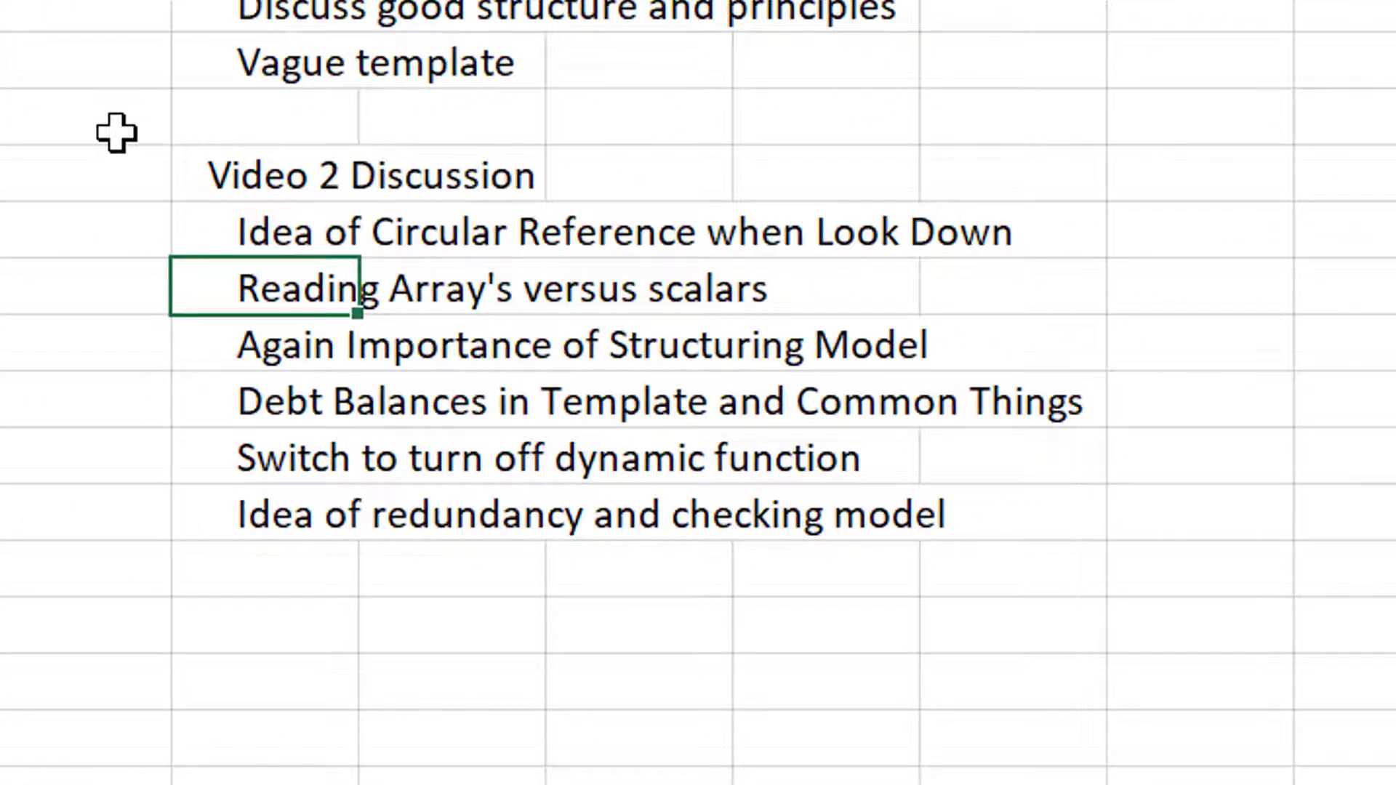
key(alt+Tab)
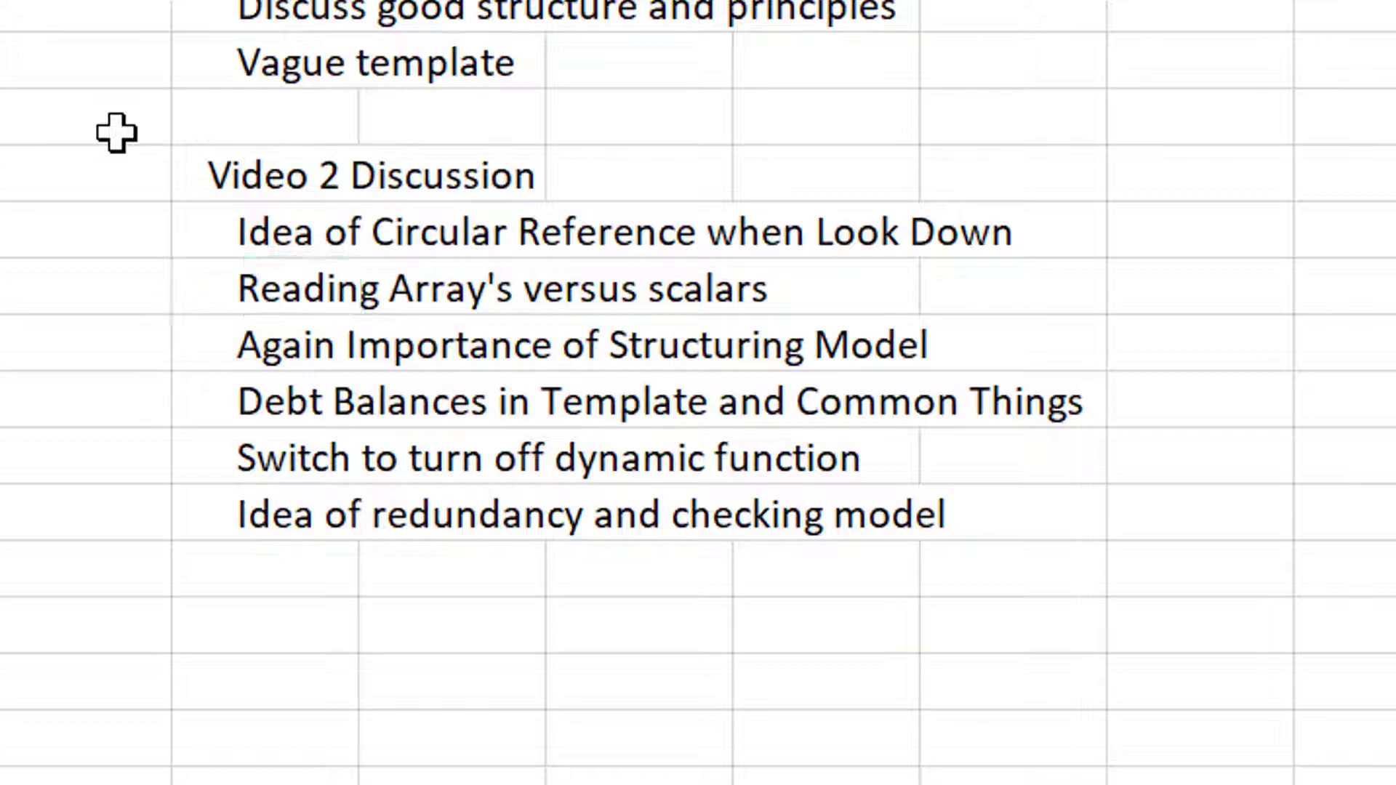
- Return to the Model sheet and review the Mezz Debt assumptions, including the Base Rate and Credit Spread by date
key(Page_Up)
key(Page_Up)
key(Page_Up)
key(Page_Up)
key(Page_Up)
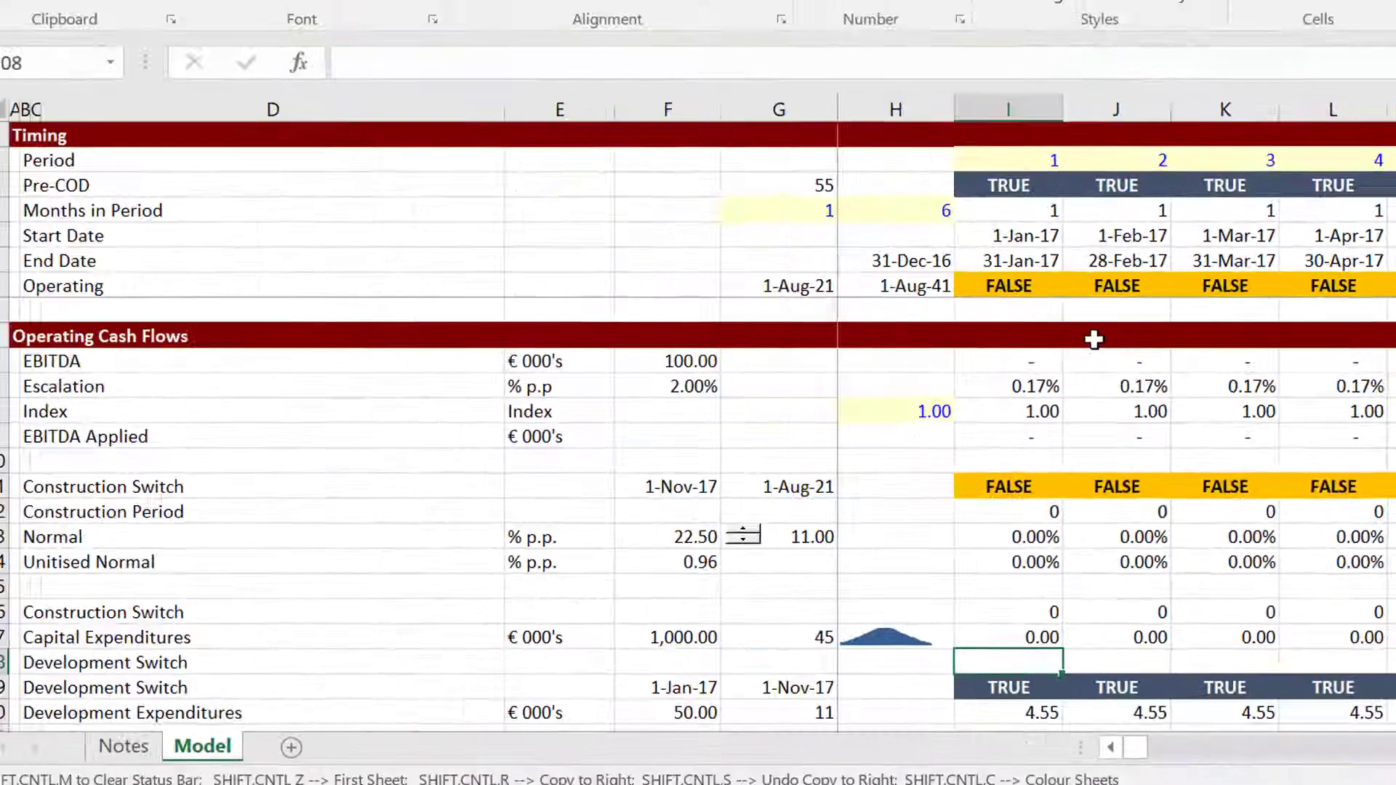
key(Page_Up)
key(Up)
key(Up)
key(Up)
key(Up)
key(Up)
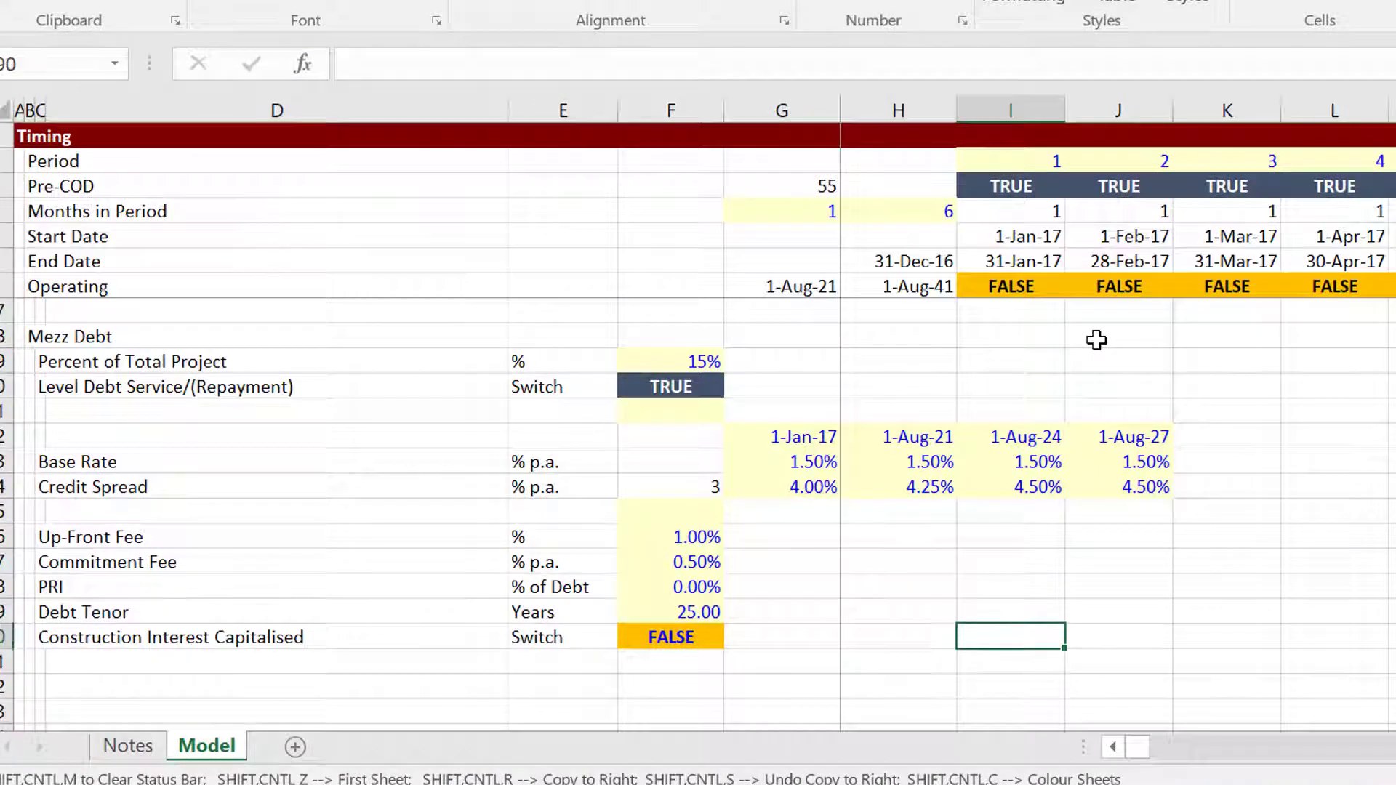
key(Up)
key(Up)
key(Up)
key(Left)
key(Left)
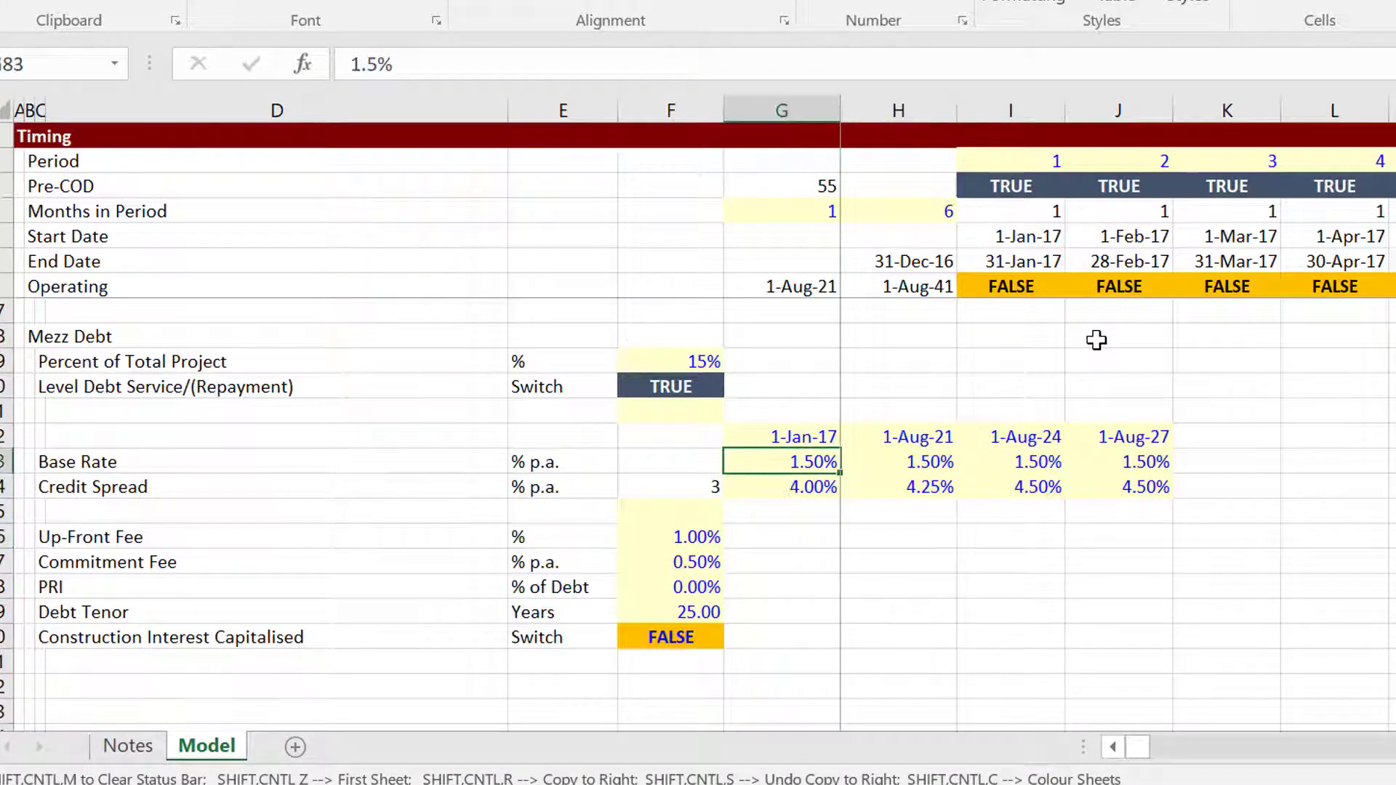
key(Left)
key(Right)
- Examine the Senior Debt 2 Credit Spread formula and the Term Sheet spreads across the four rate dates
key(Page_Up)
key(Down)
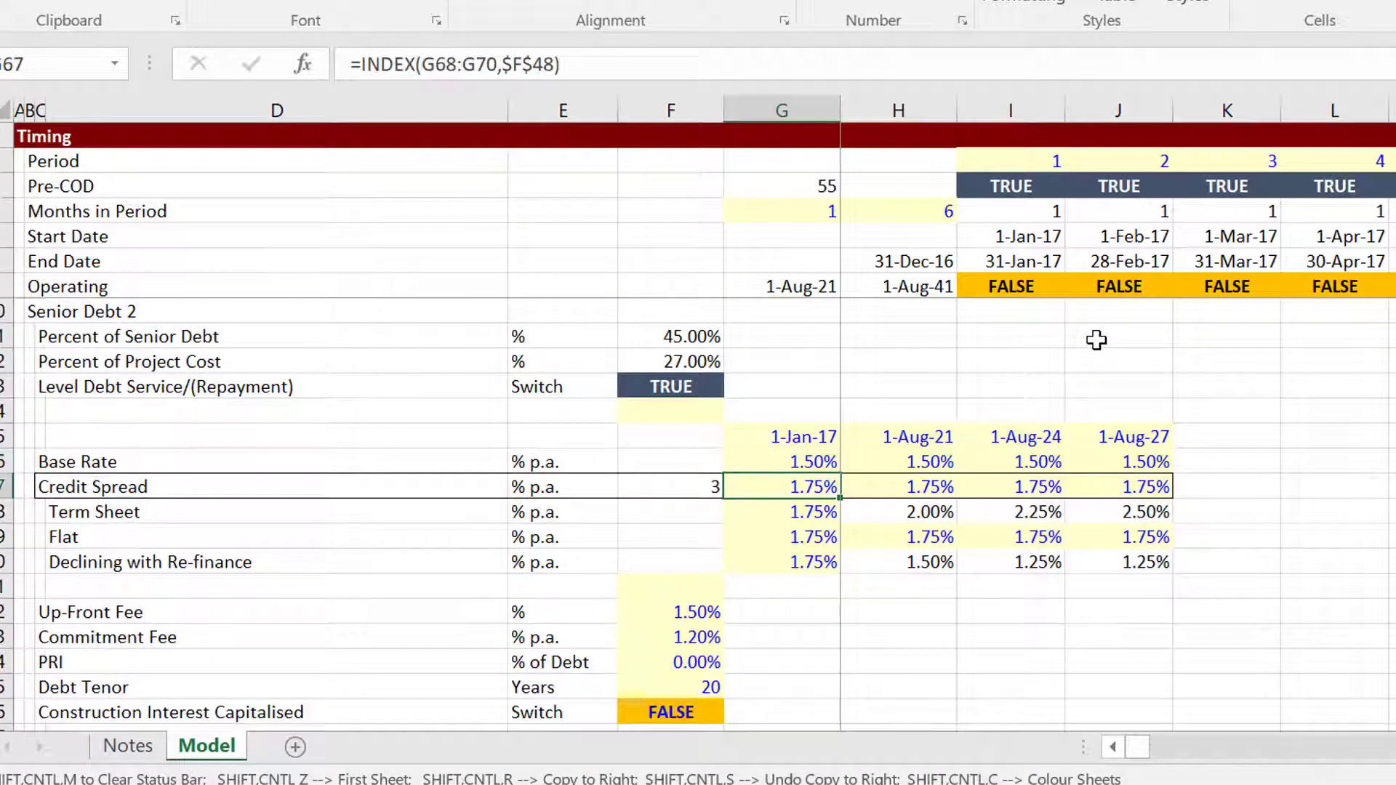
key(Down)
key(Down)
key(Down)
key(Up)
key(Up)
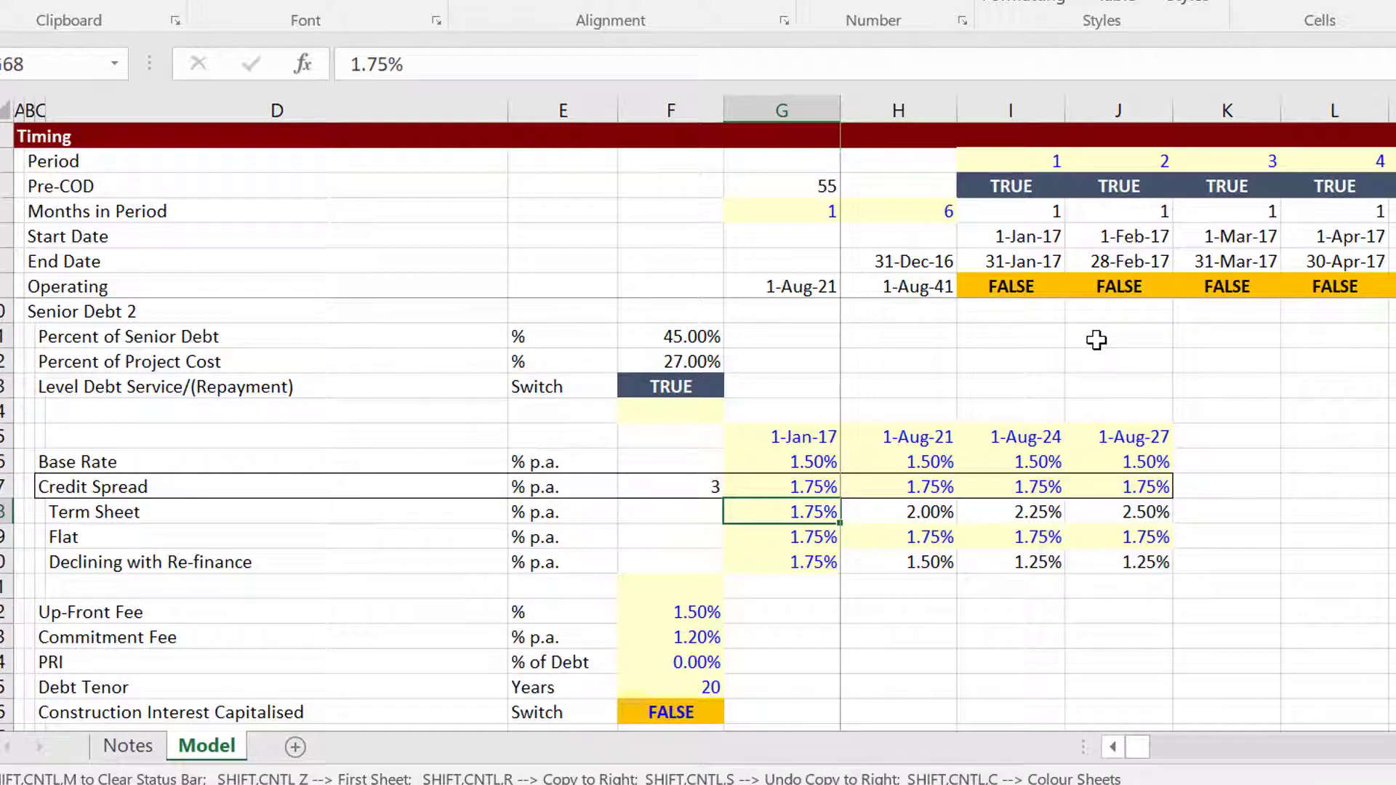
key(Right)
key(Right)
key(Right)
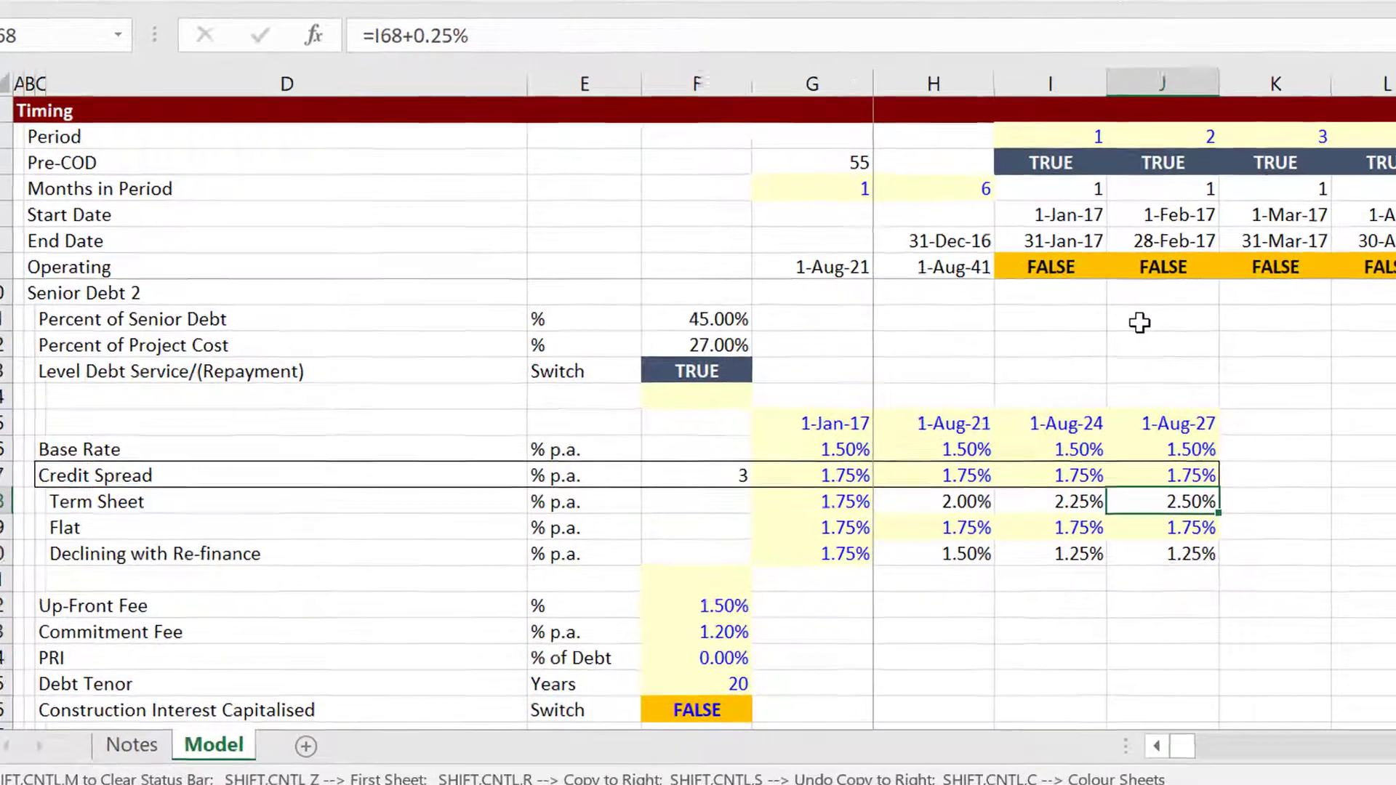
- Compare the Senior Debt 2 Declining with Re-finance spreads with the applied Credit Spread and Term Sheet rows
key(Down)
key(Down)
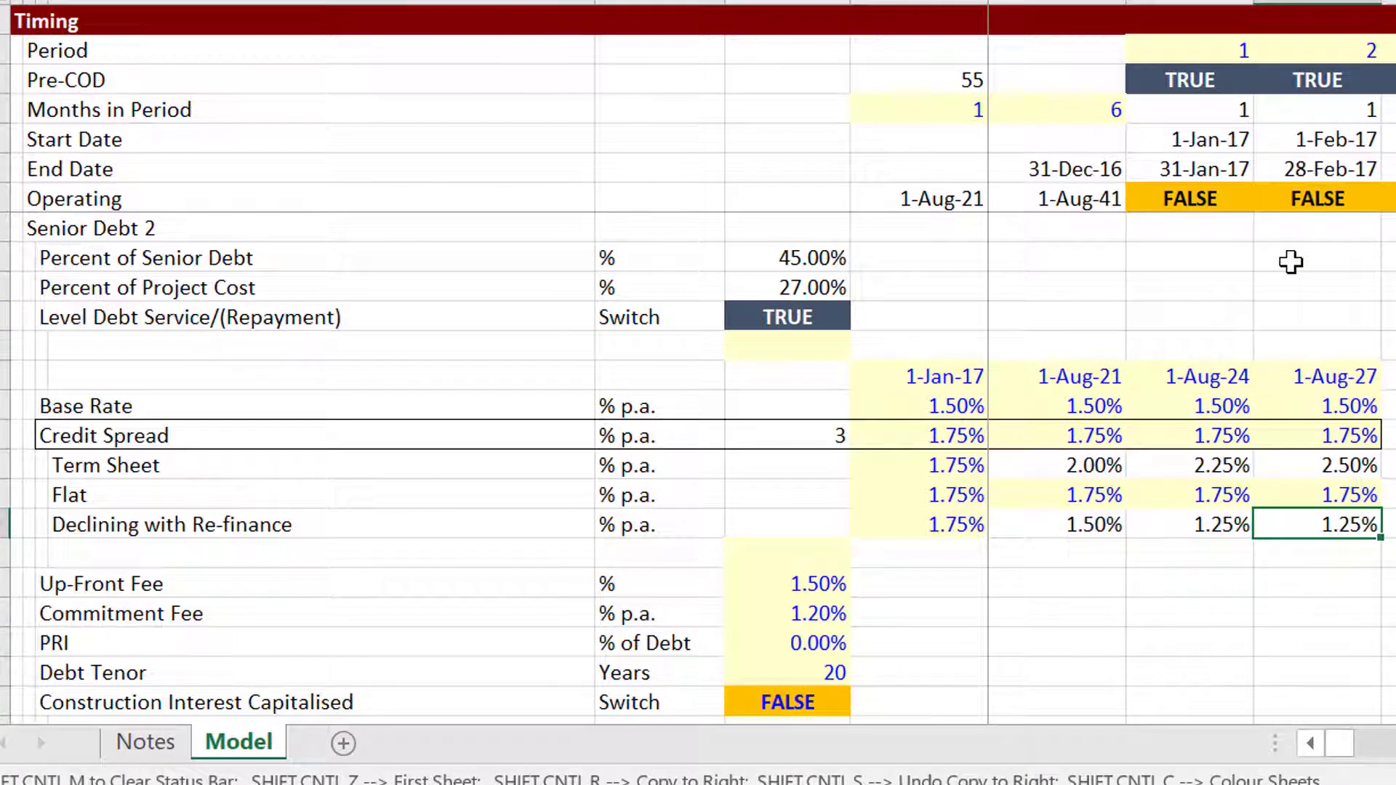
key(Left)
key(Left)
key(Left)
key(Right)
key(Right)
key(Right)
key(Up)
key(Up)
key(Left)
key(Left)
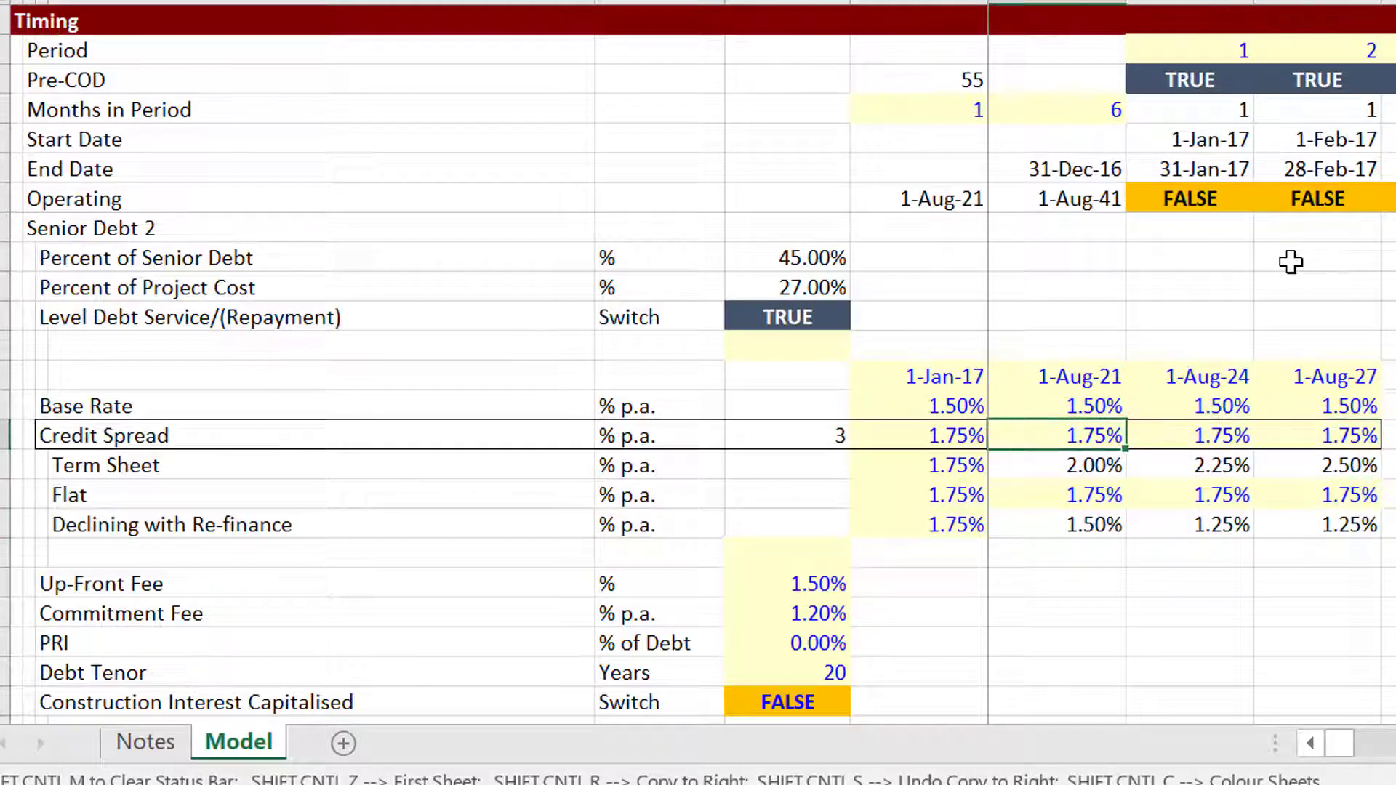
key(Down)
key(Up)
key(Down)
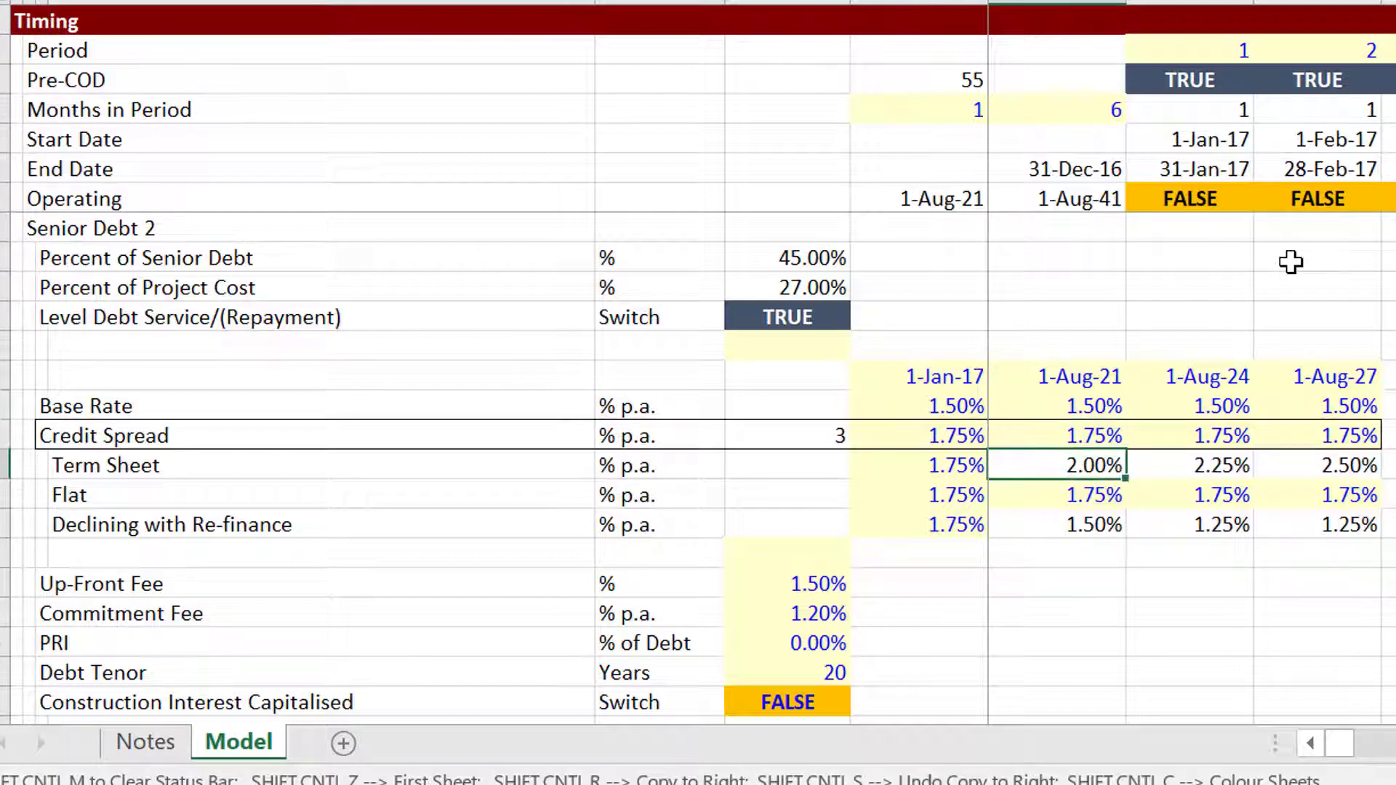
key(Up)
key(Down)
key(Up)
- Switch the Senior Debt 2 Credit Spread selector to 1, to 2 and back to 1
key(Left)
key(Left)
text(1)
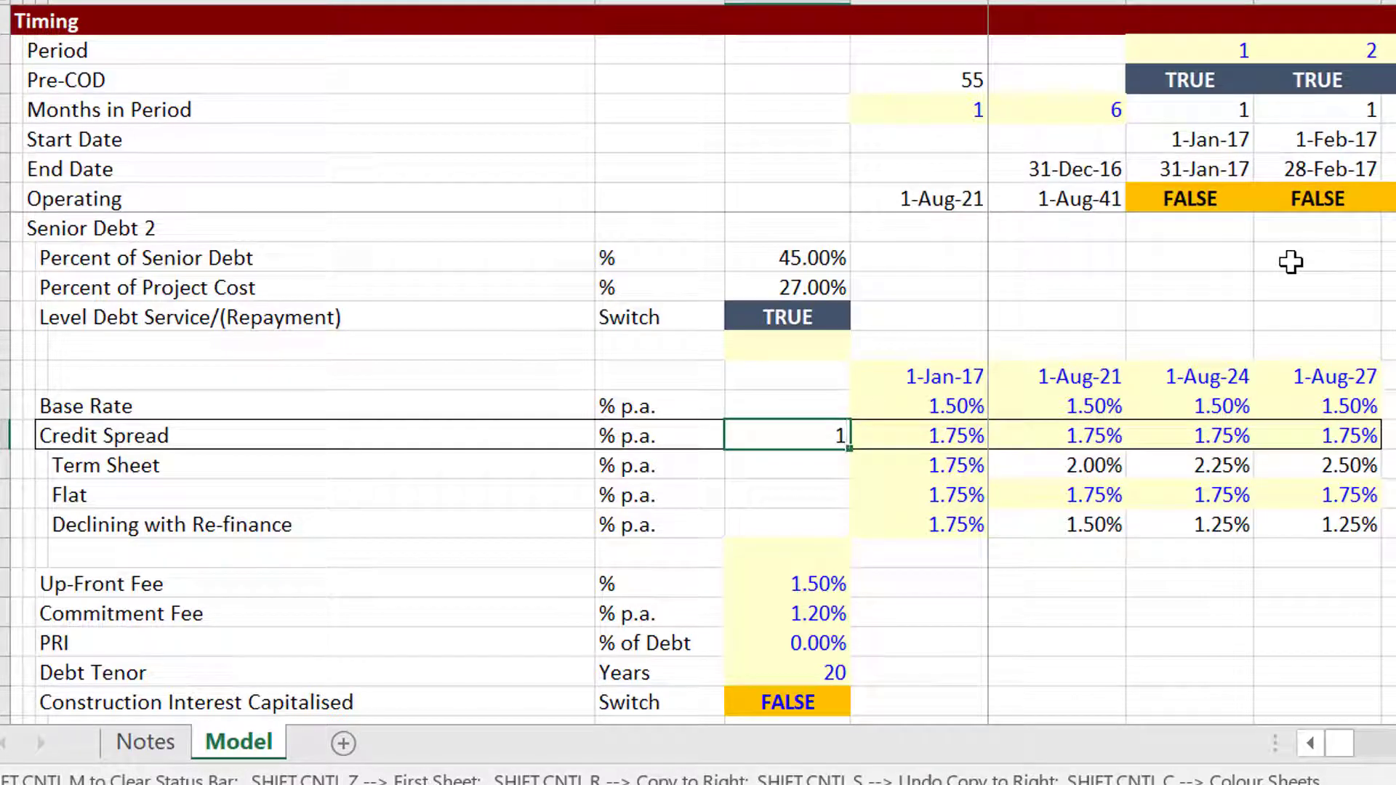
key(Return)
key(Up)
text(2)
key(Return)
key(Up)
text(1)
key(Return)
key(Up)
- Check the Senior Debt 1 Credit Spread selector and its Term Sheet, Flat and Declining with Re-finance rows
key(Page_Up)
key(Up)
key(Down)
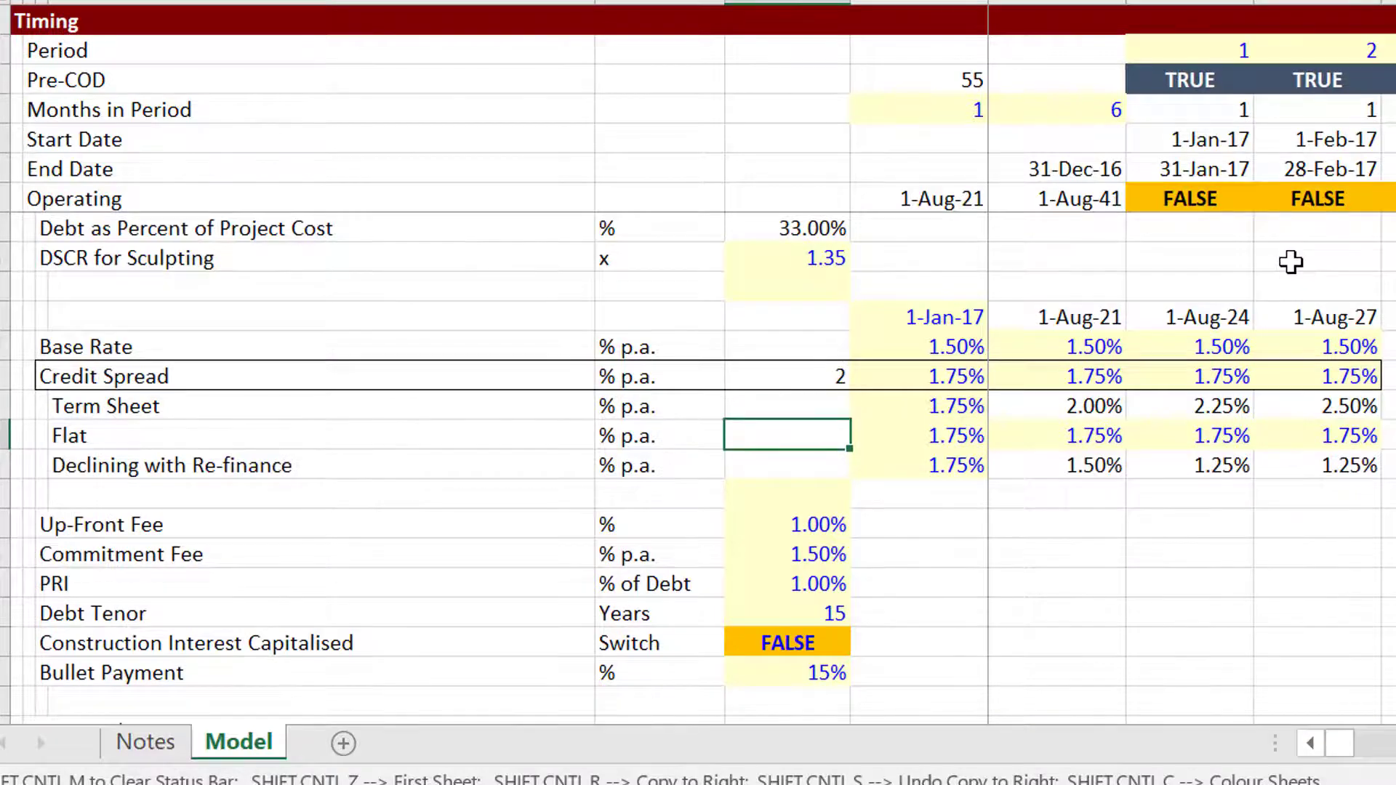
key(Page_Up)
key(Page_Up)
- Review Period by Period Sources and Uses and the User Defined Function Outputs down to the Senior Debt 1 schedule
key(Page_Down)
key(Page_Down)
key(Page_Down)
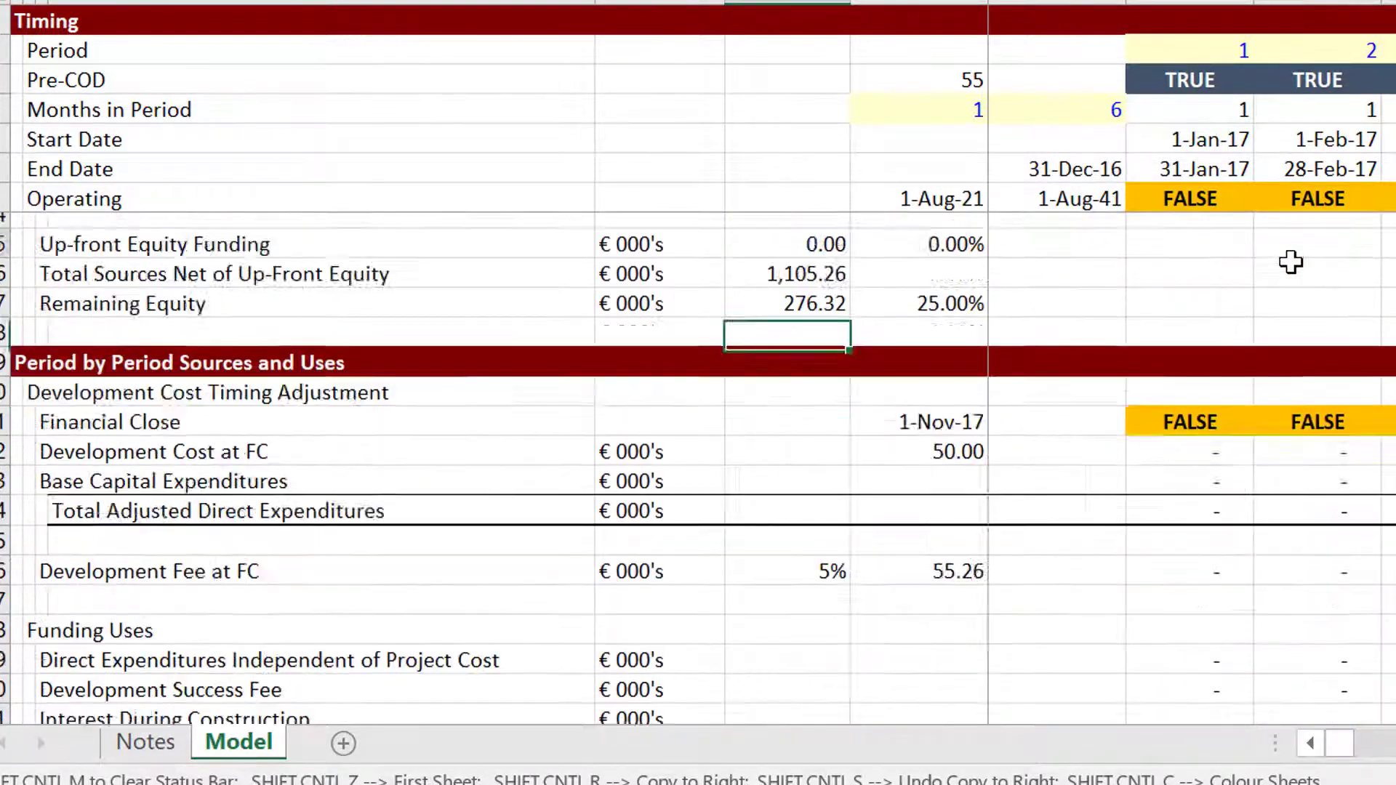
key(Down)
key(Down)
key(Down)
key(Down)
key(Down)
key(Down)
key(Down)
key(Down)
key(Down)
key(Down)
key(Down)
key(Down)
key(Down)
key(Down)
key(Down)
key(Down)
key(Down)
key(Down)
key(Down)
key(Down)
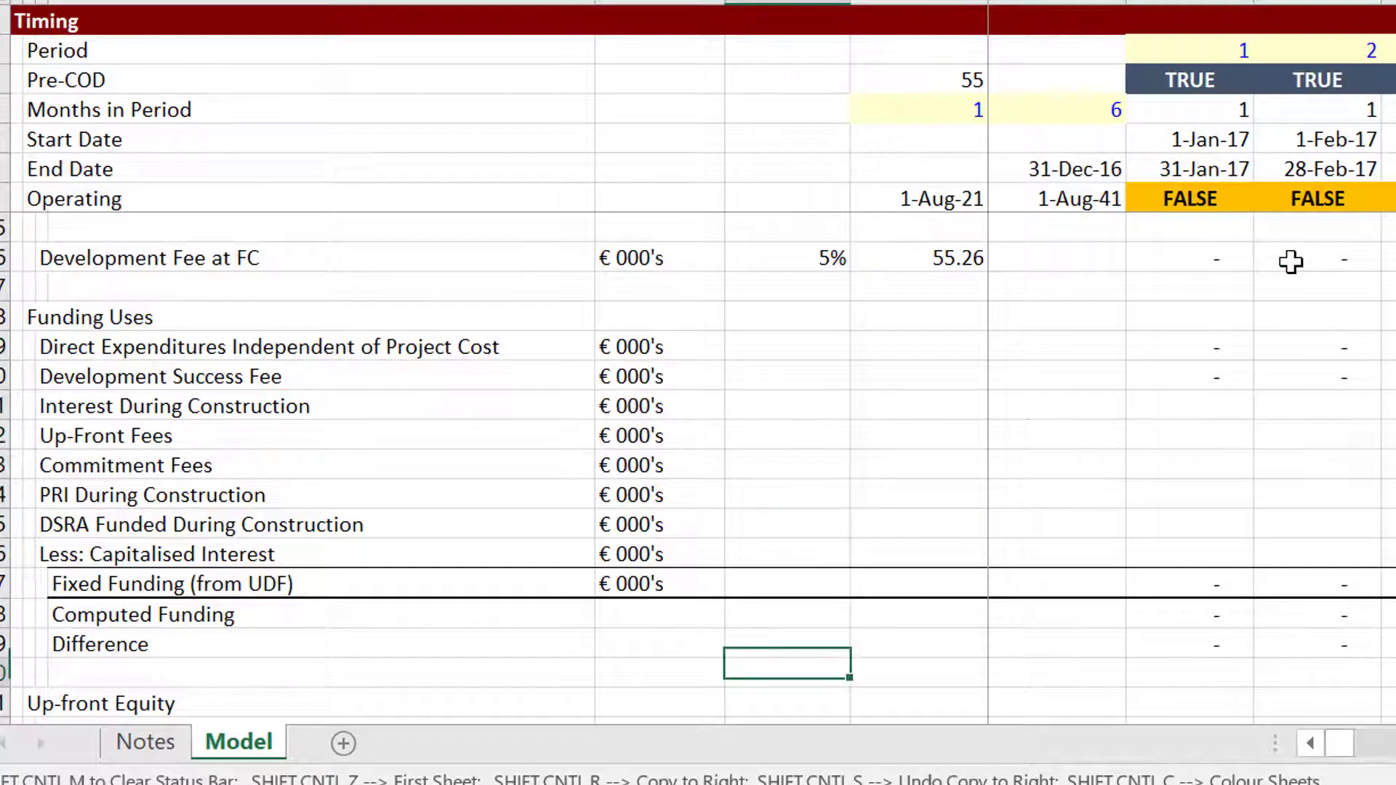
key(Down)
key(Down)
key(Down)
key(Down)
key(Down)
key(Down)
key(Down)
key(Down)
key(Down)
key(Down)
key(Down)
key(Down)
key(Down)
key(Down)
key(Down)
key(Down)
key(Down)
key(Down)
key(Down)
key(Down)
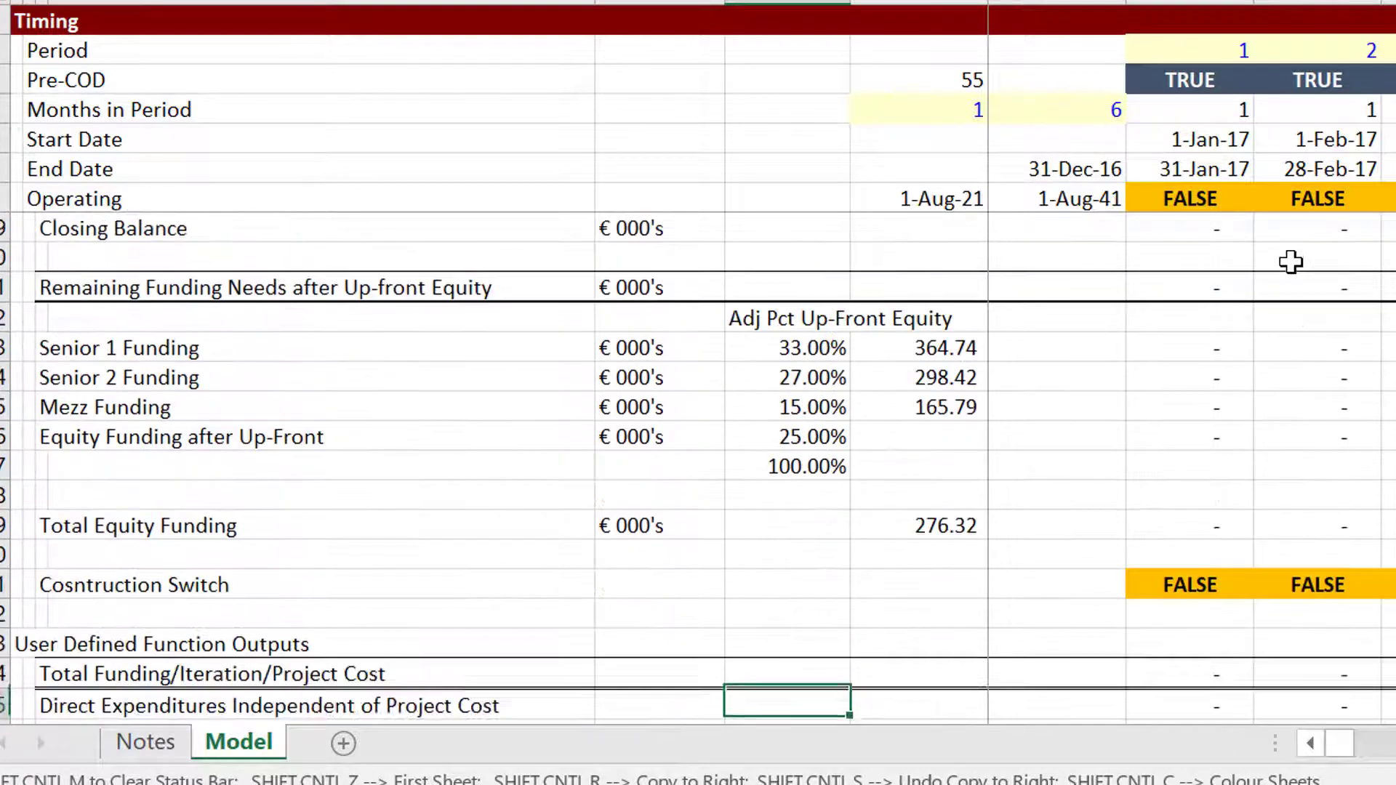
key(Down)
key(Down)
key(Down)
key(Down)
key(Down)
key(Down)
key(Down)
key(Down)
key(Down)
key(Down)
key(Down)
key(Down)
key(Down)
key(Down)
key(Down)
key(Down)
key(Down)
key(Down)
key(Down)
key(Down)
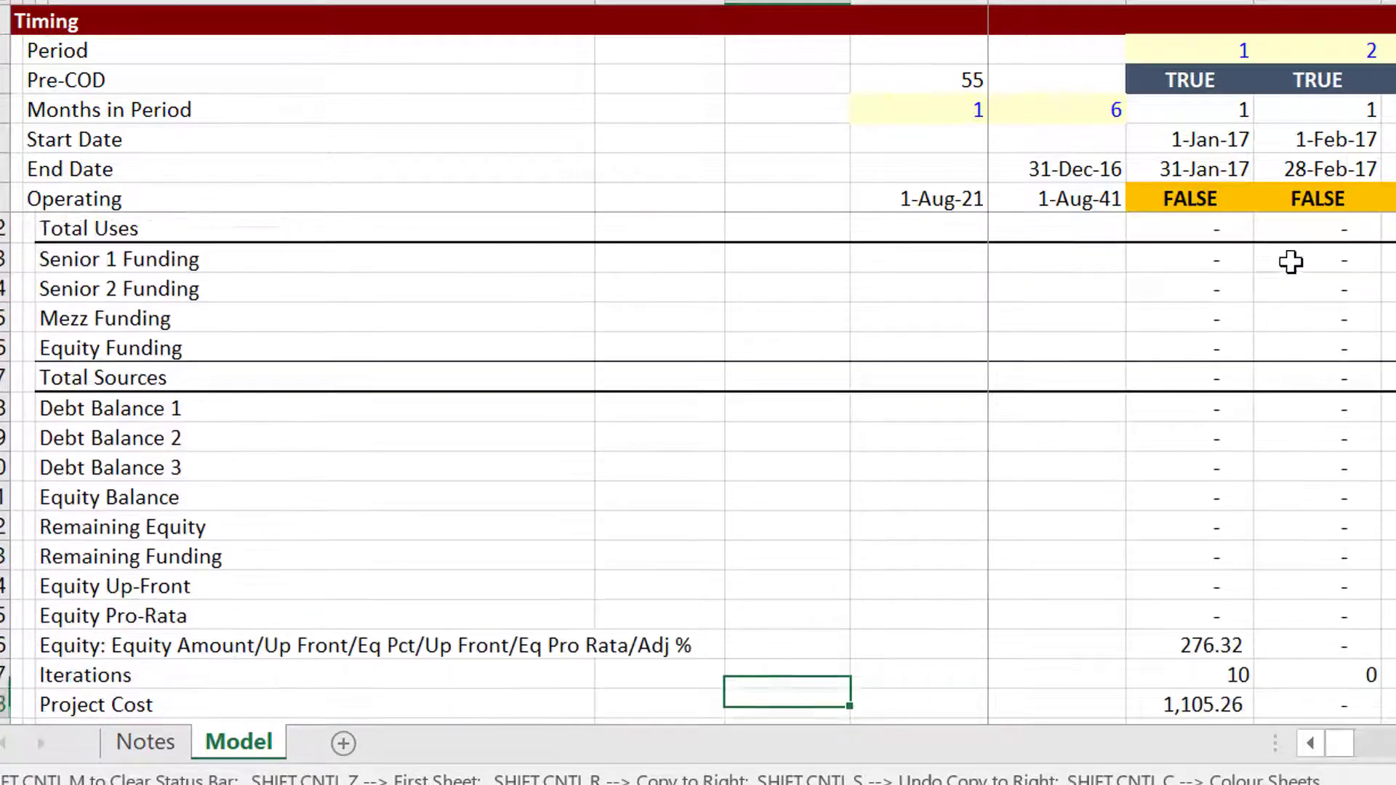
key(Down)
key(Down)
key(Down)
key(Down)
key(Down)
key(Down)
key(Down)
key(Down)
key(Down)
key(Down)
key(Down)
key(Down)
key(Down)
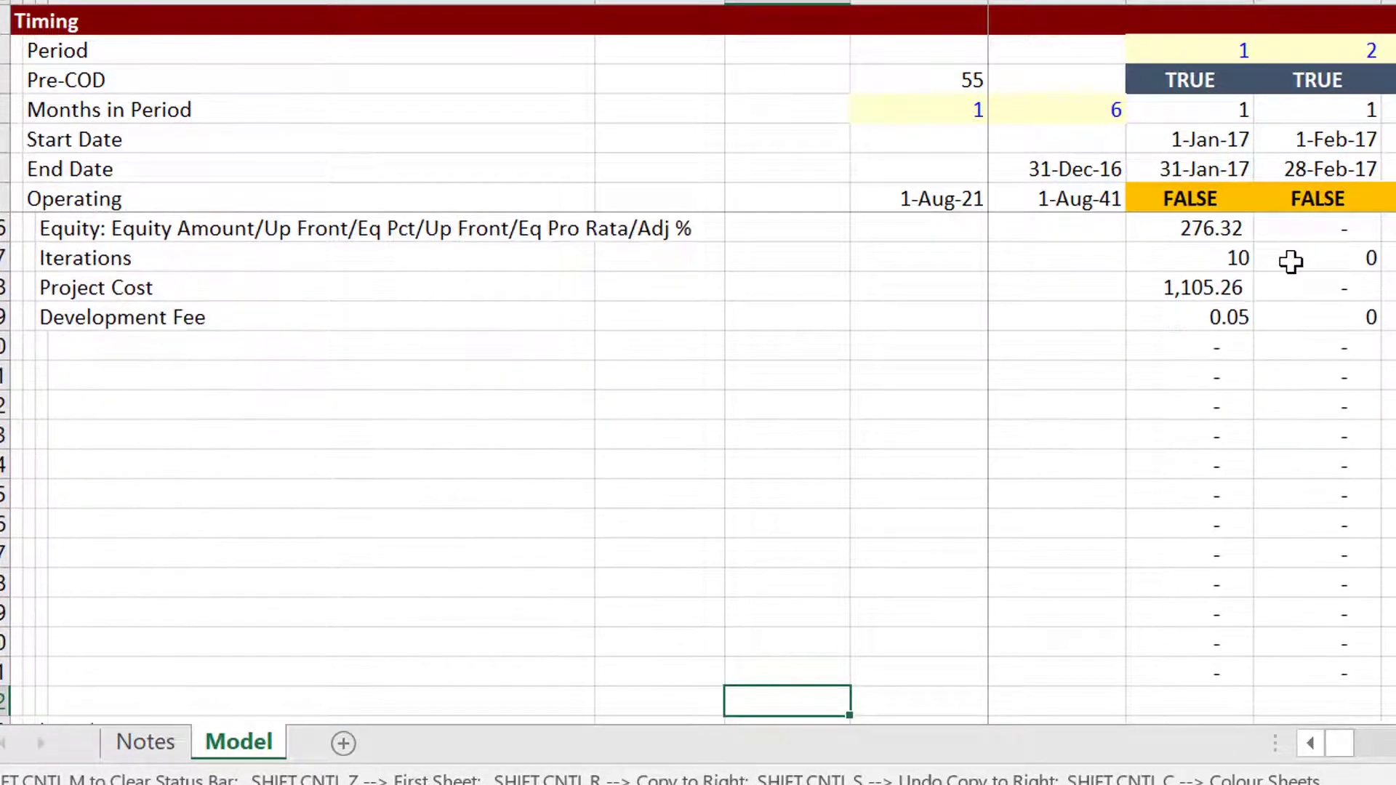
key(Down)
key(Down)
key(Down)
key(Down)
key(Down)
key(Down)
key(Down)
key(Down)
key(Down)
key(Down)
key(Down)
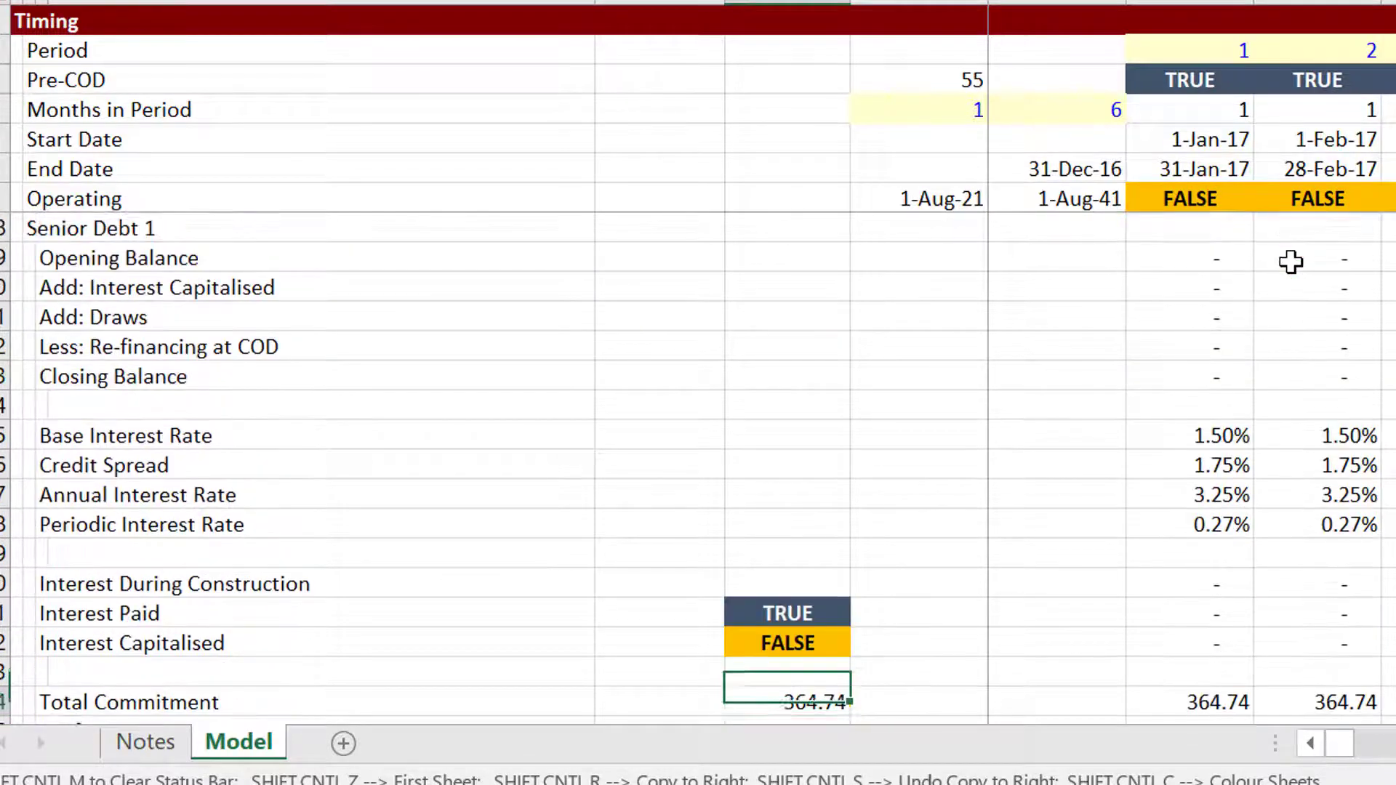
- Examine the period 1 Periodic Interest Rate formula in the Senior Debt 1 schedule and return to the Notes sheet
key(Up)
key(Up)
key(Up)
key(Up)
key(Up)
key(Up)
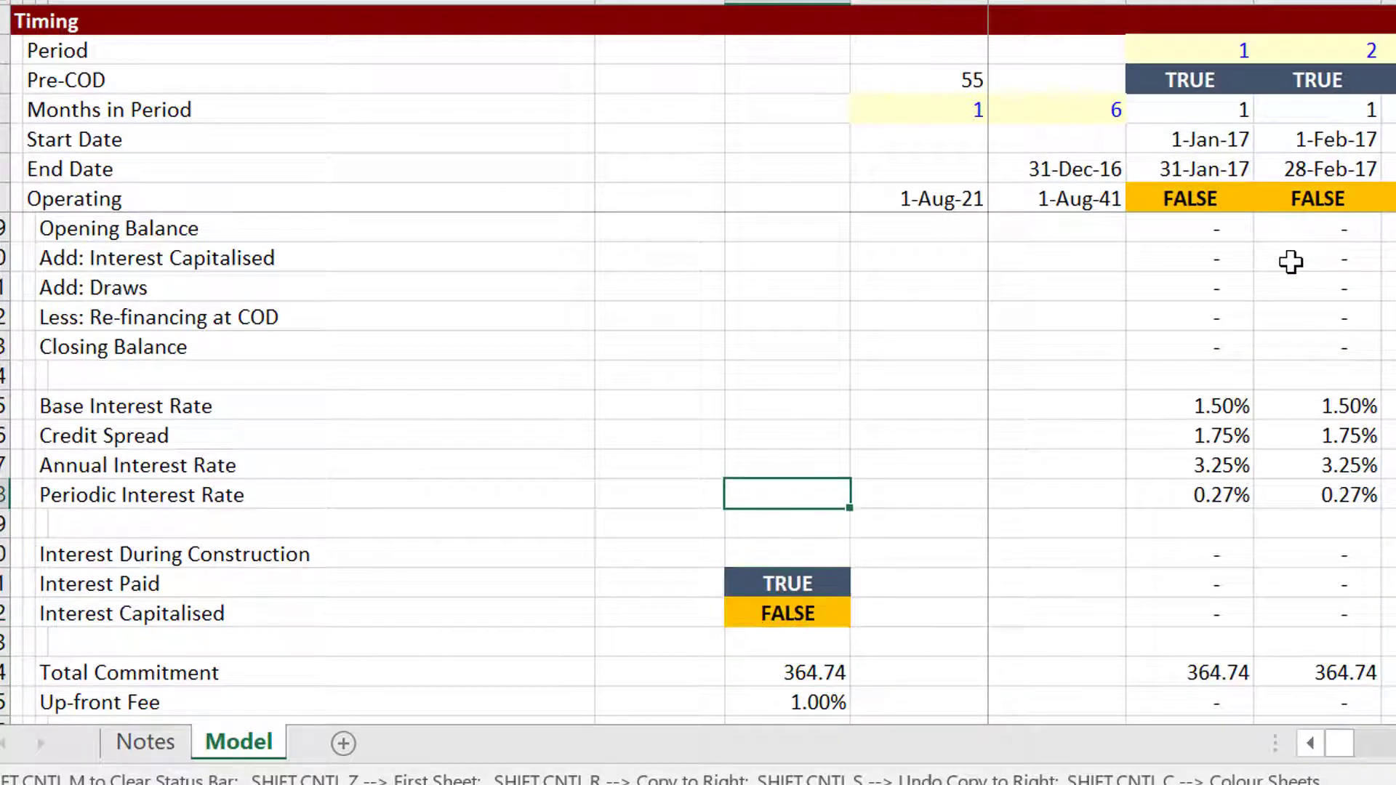
key(Right)
key(Right)
key(Right)
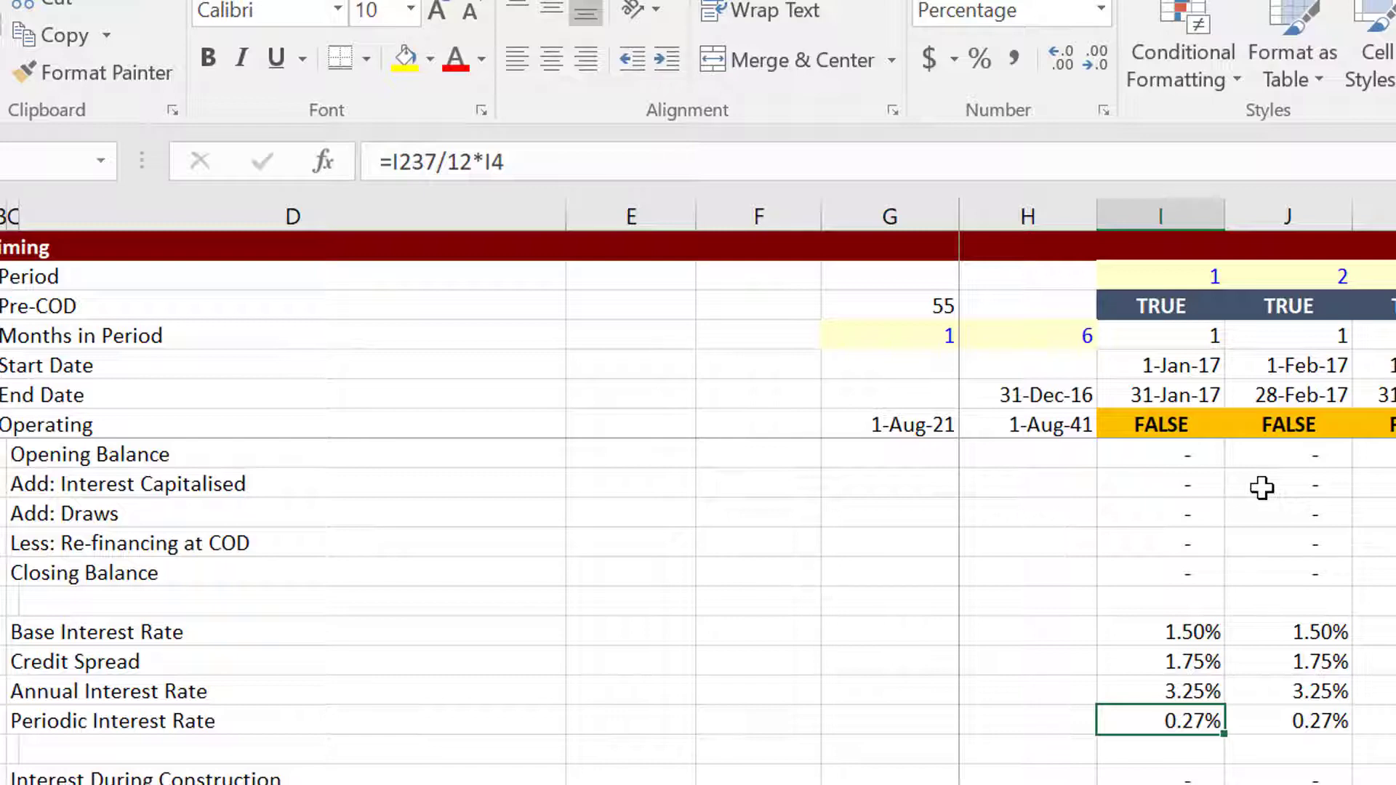
key(ctrl+Page_Up)
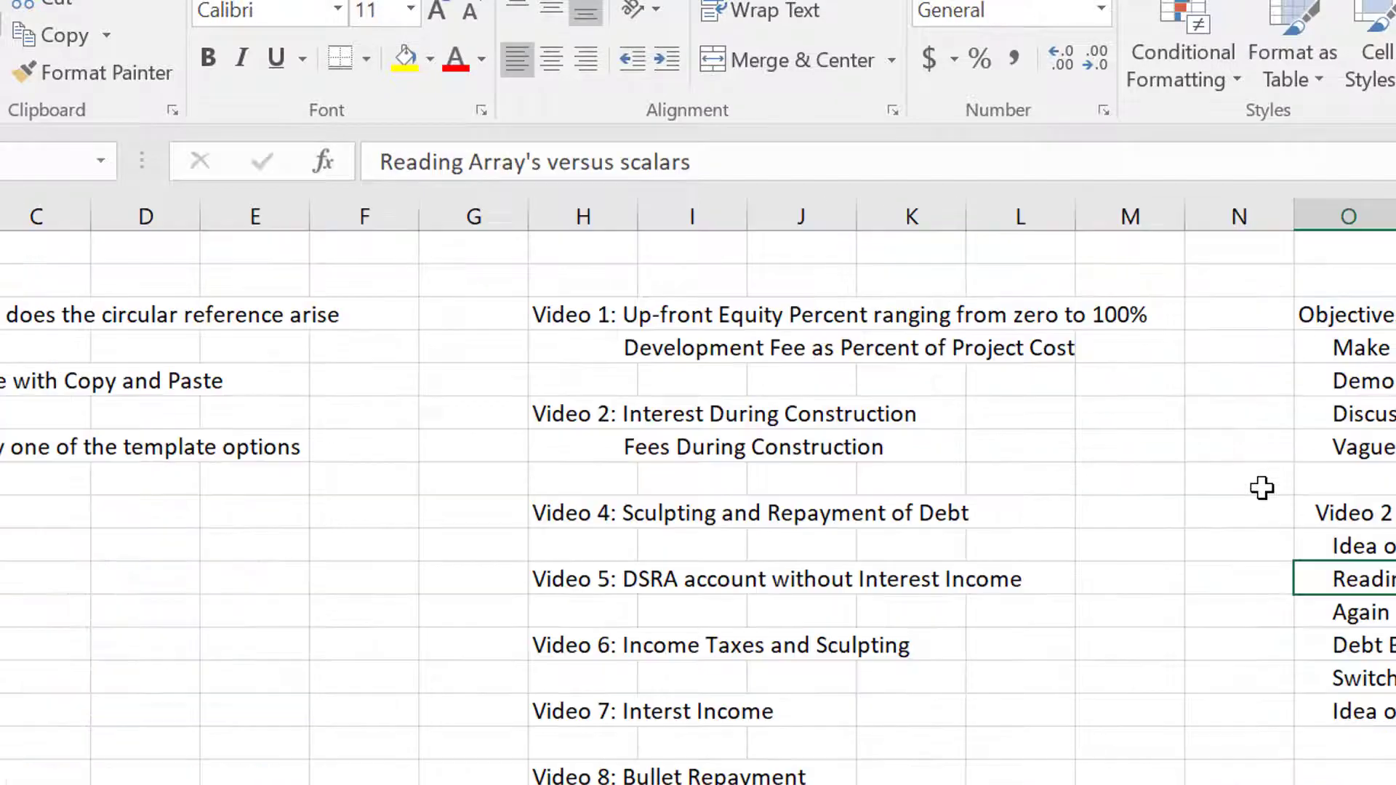
- Read the Video 2 Discussion notes on arrays versus scalars and structuring the model, and return to the Model sheet
key(Up)
key(Down)
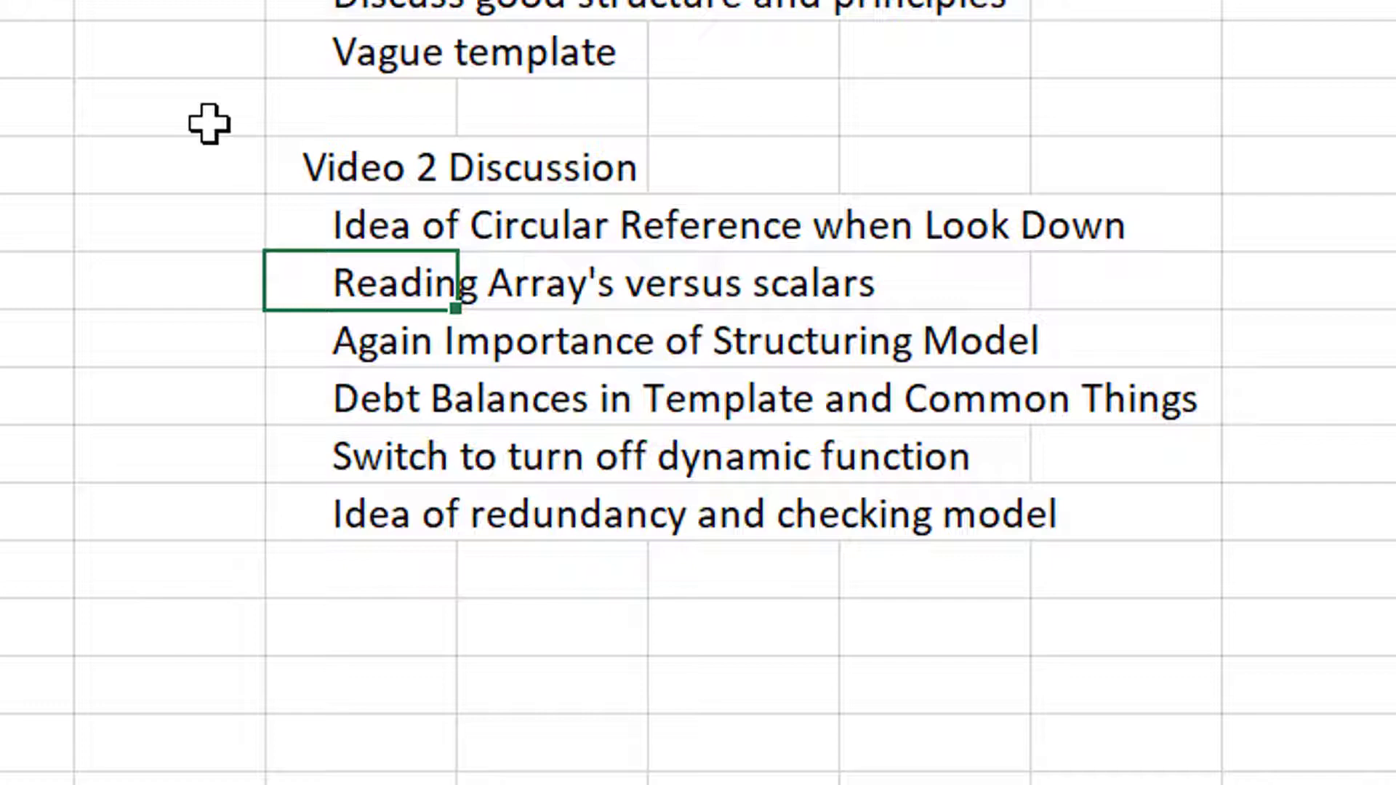
key(Down)
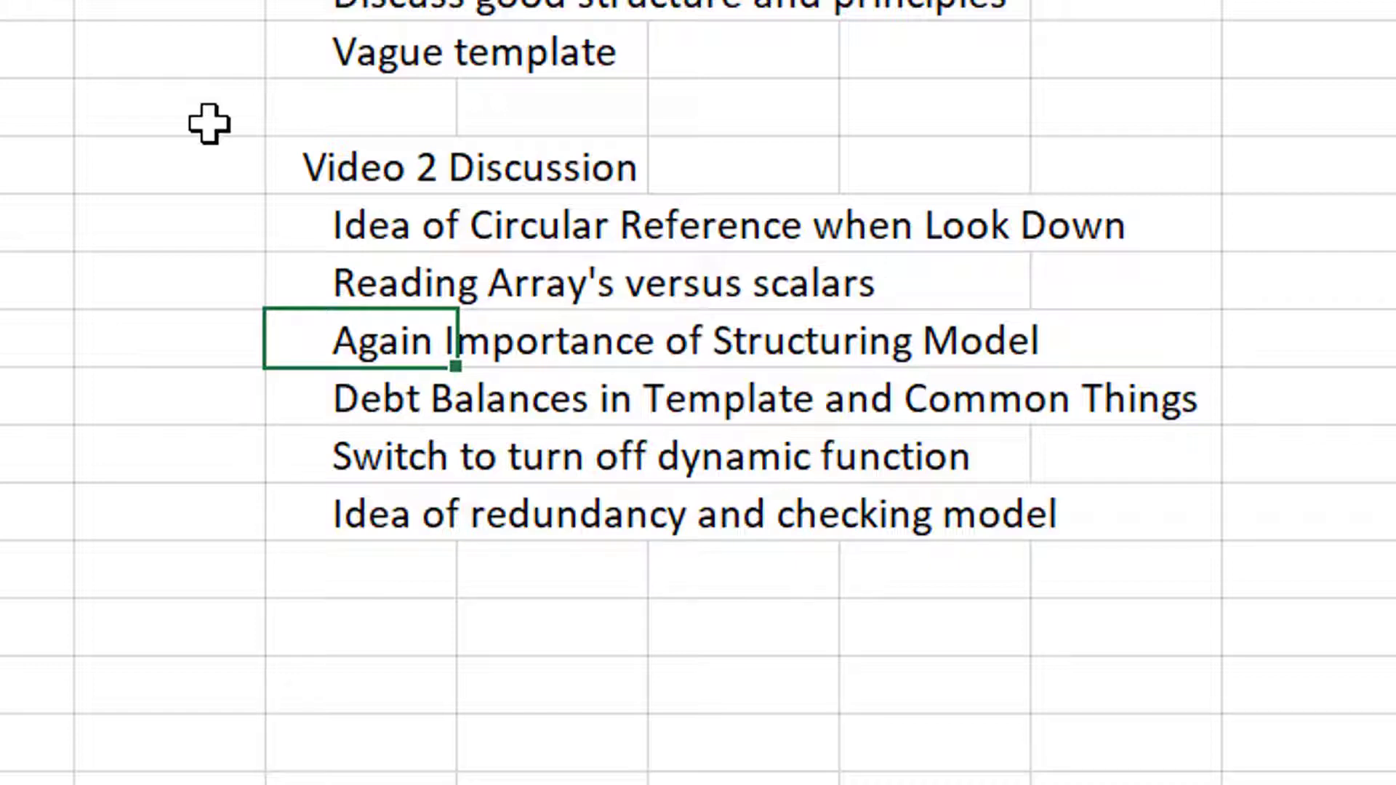
key(Up)
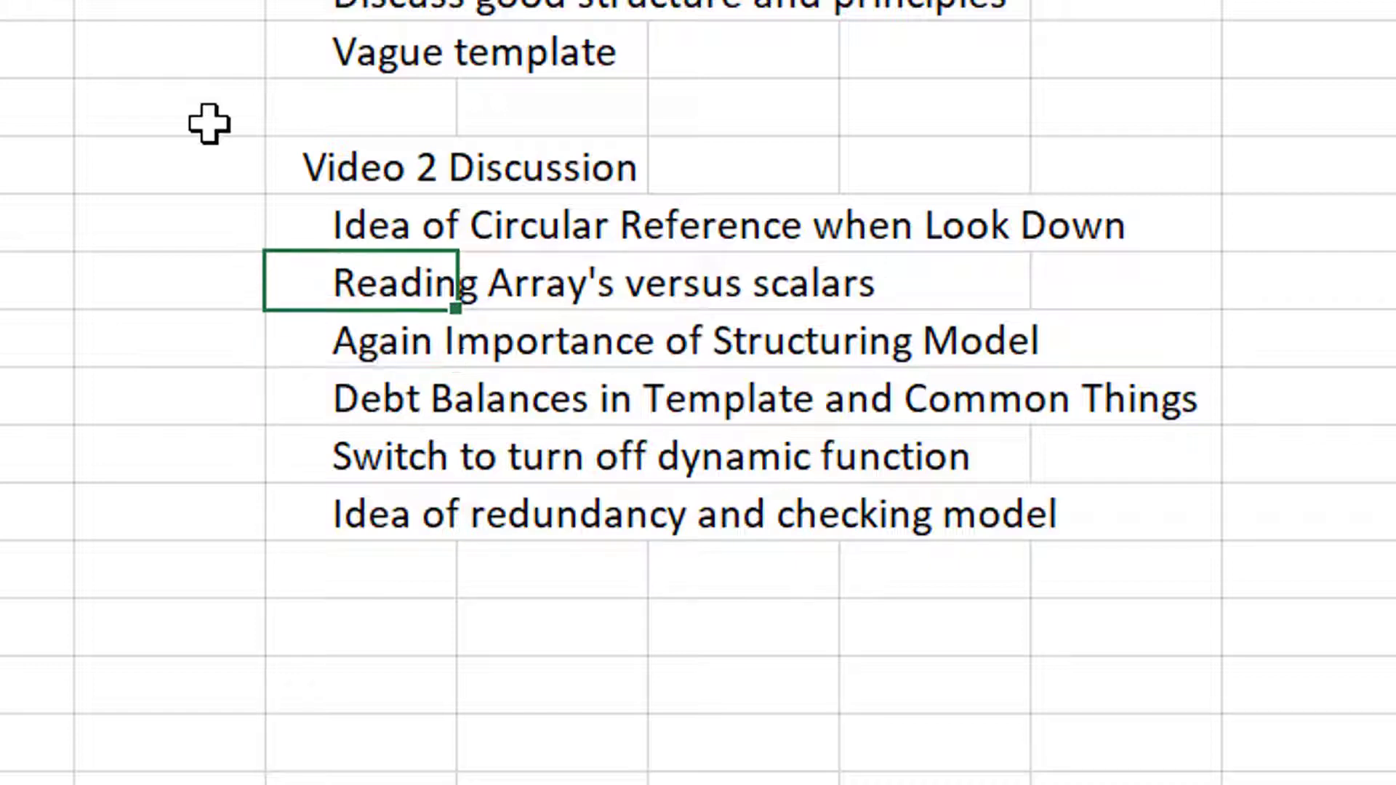
key(Down)
key(ctrl+Page_Down)
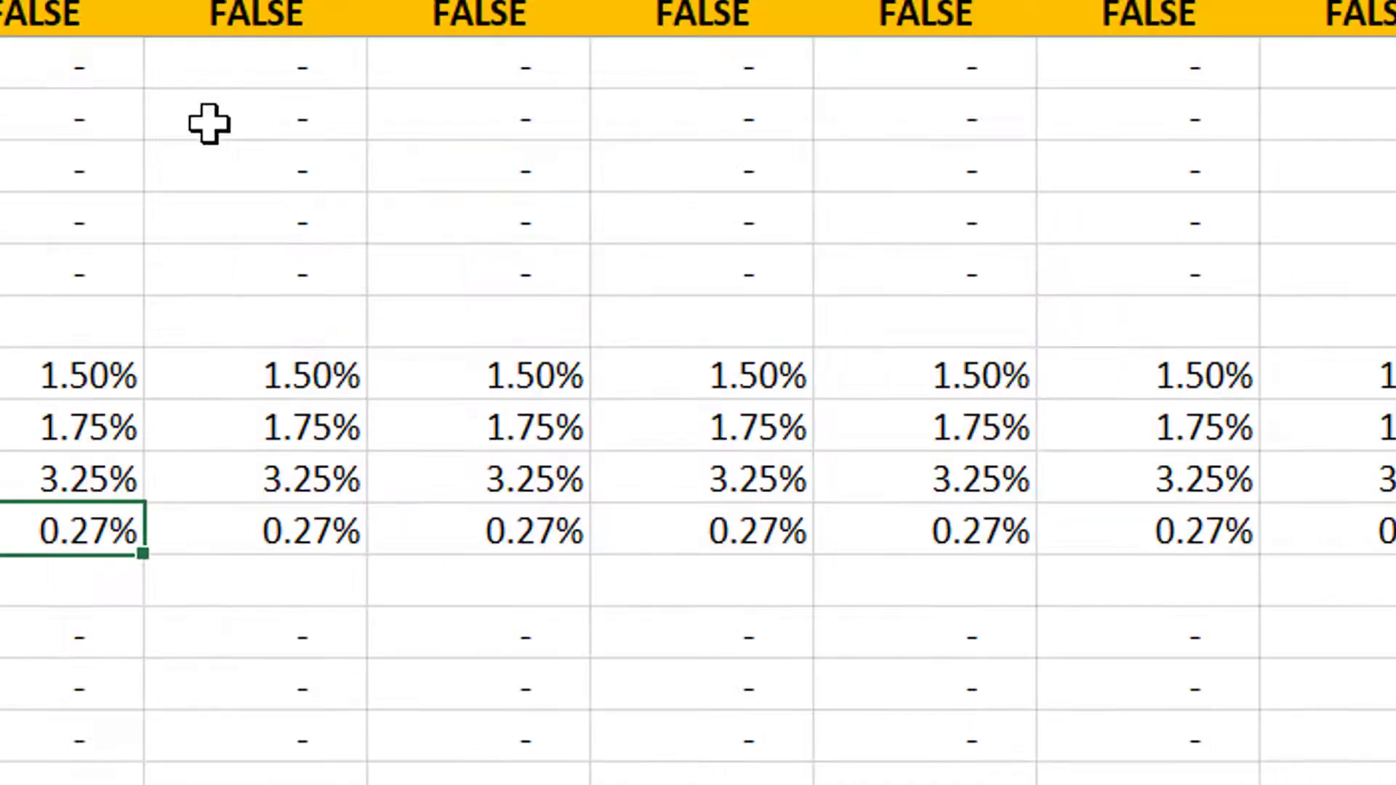
- Review the period 1 cells of the Senior Debt 1 schedule and the timing switches at the start of Debt Balances
key(Up)
key(Up)
key(Up)
key(Up)
key(Up)
key(Up)
key(Up)
key(Up)
key(Up)
key(Up)
key(Up)
key(Up)
key(Up)
key(Up)
key(Up)
key(Up)
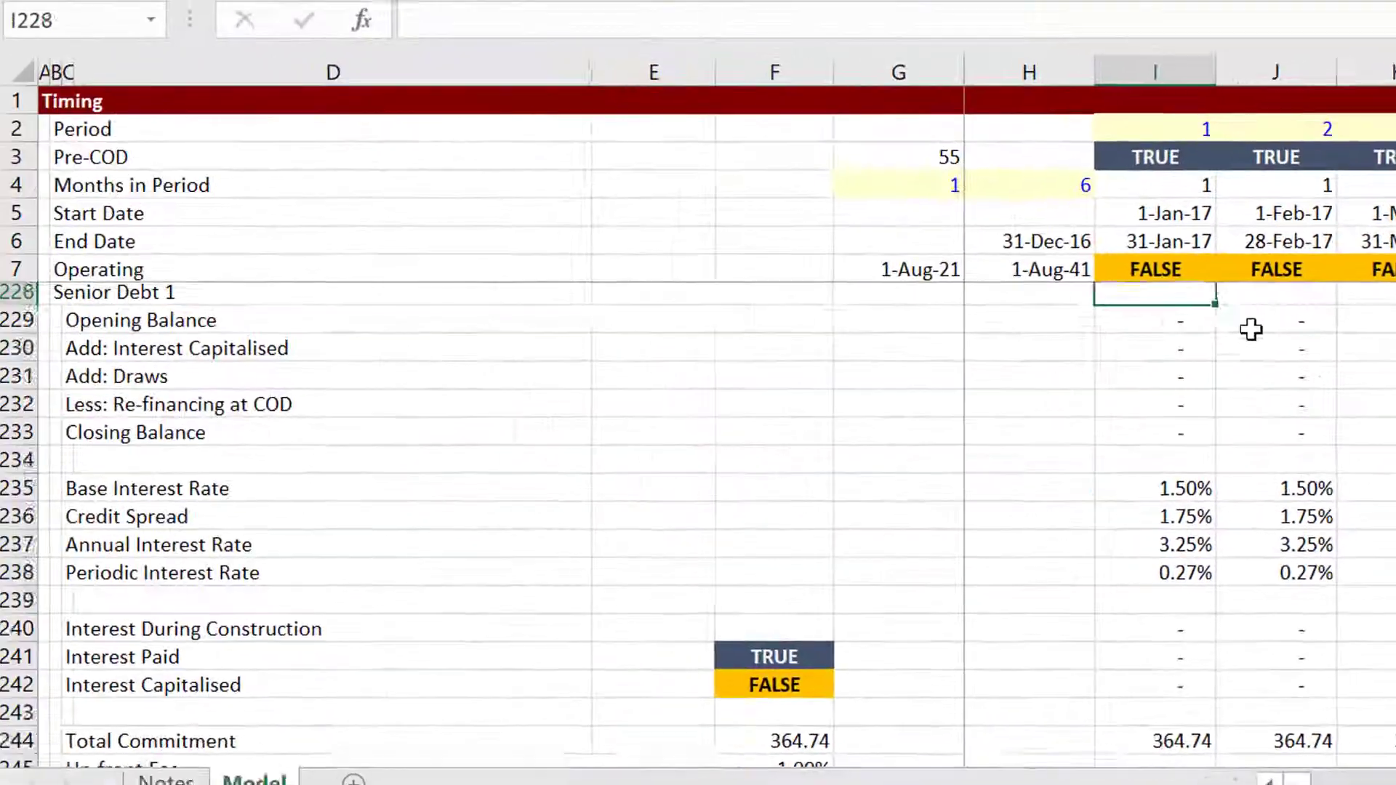
key(Down)
key(Down)
key(Down)
key(Down)
key(Down)
key(Down)
key(Down)
key(Down)
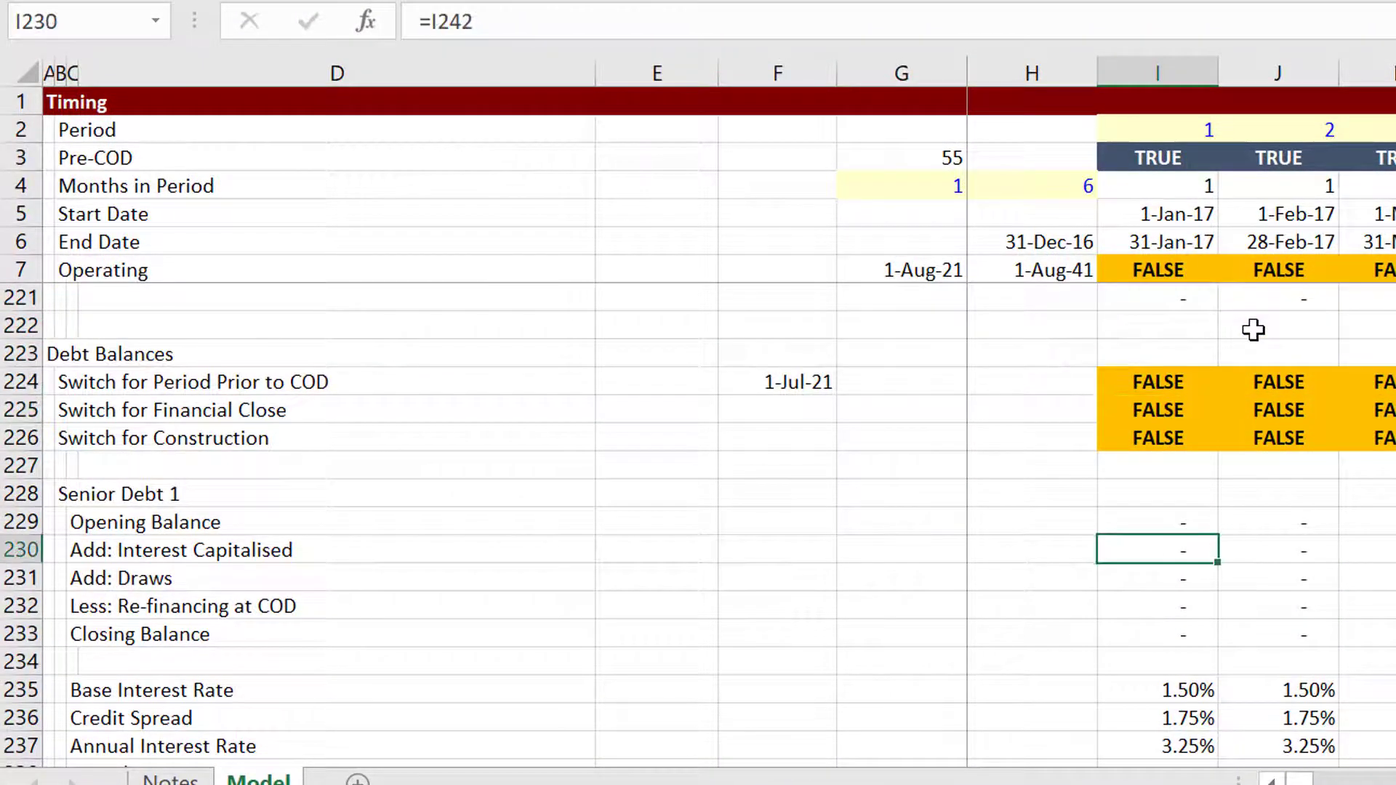
key(Up)
key(Up)
key(Up)
key(Up)
key(Up)
key(Up)
key(Up)
key(Up)
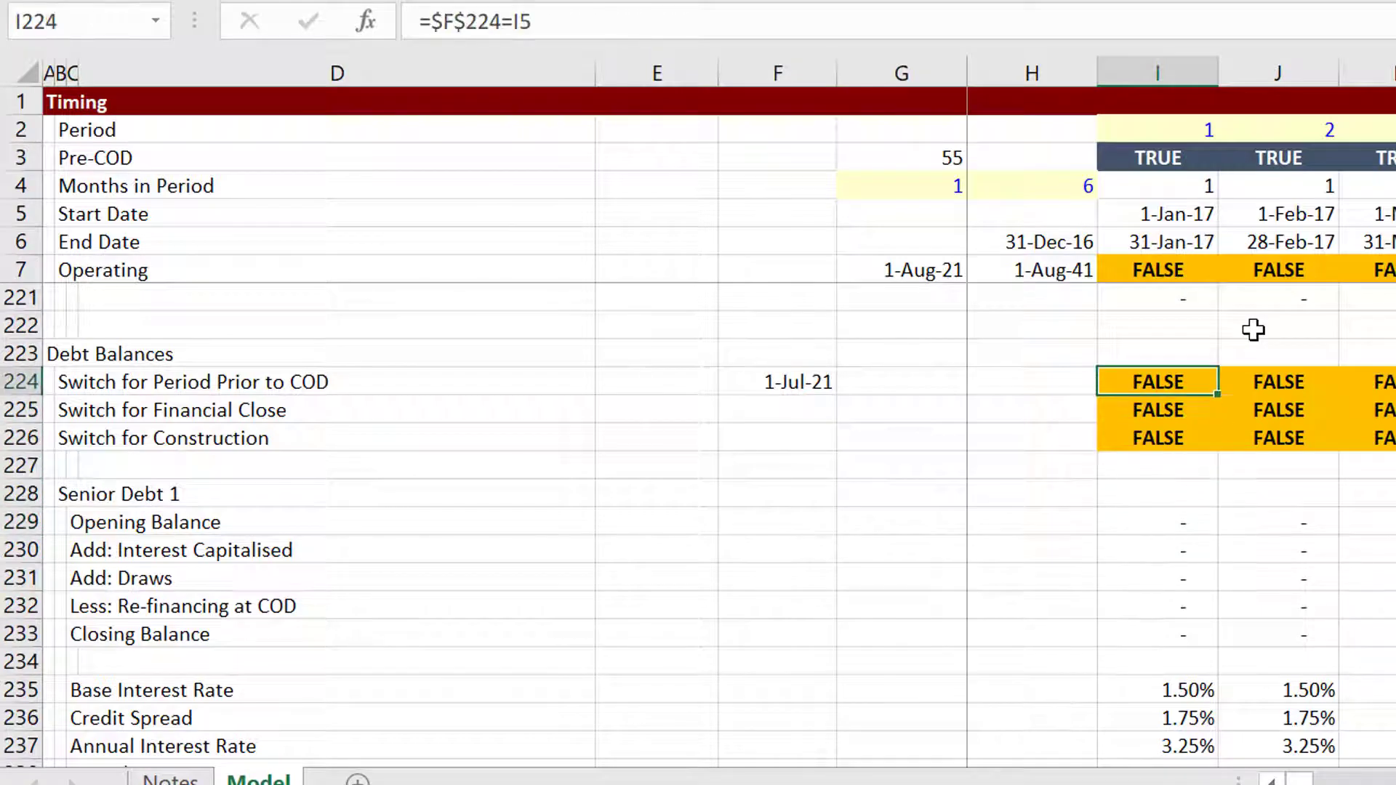
- Examine the circular_template array outputs above Debt Balances, from the unlabelled rows up to Remaining Funding
key(Up)
key(Up)
key(Up)
key(Up)
key(Up)
key(Up)
key(Up)
key(Up)
key(Up)
key(Up)
key(Up)
key(Up)
key(Up)
key(Up)
key(Up)
key(Up)
key(Up)
key(Up)
key(Up)
key(Up)
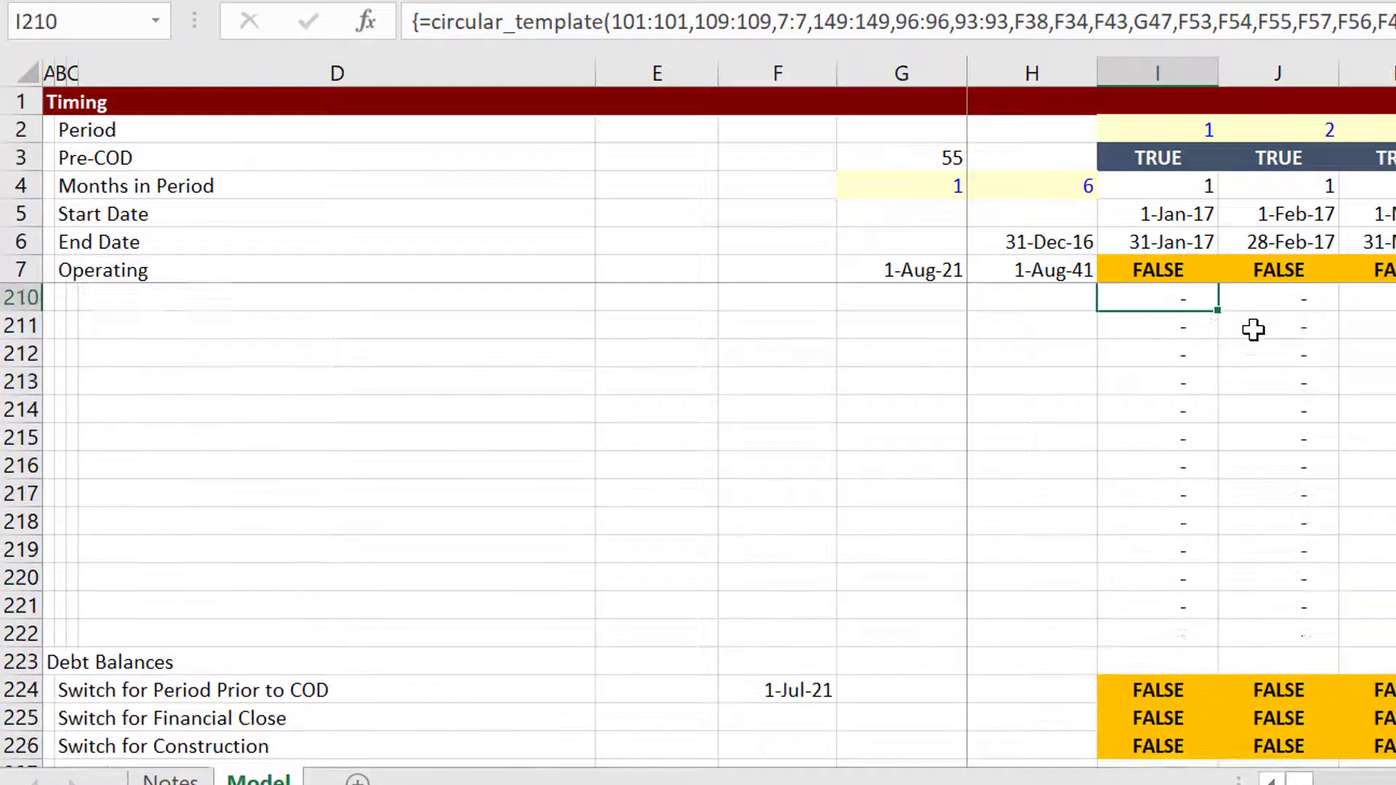
key(Down)
key(Down)
key(Down)
key(Down)
key(Down)
key(Down)
key(Down)
key(Down)
key(Down)
key(Down)
key(Down)
key(Down)
key(Down)
key(Down)
key(Down)
key(Down)
key(Down)
key(Down)
key(Down)
key(Down)
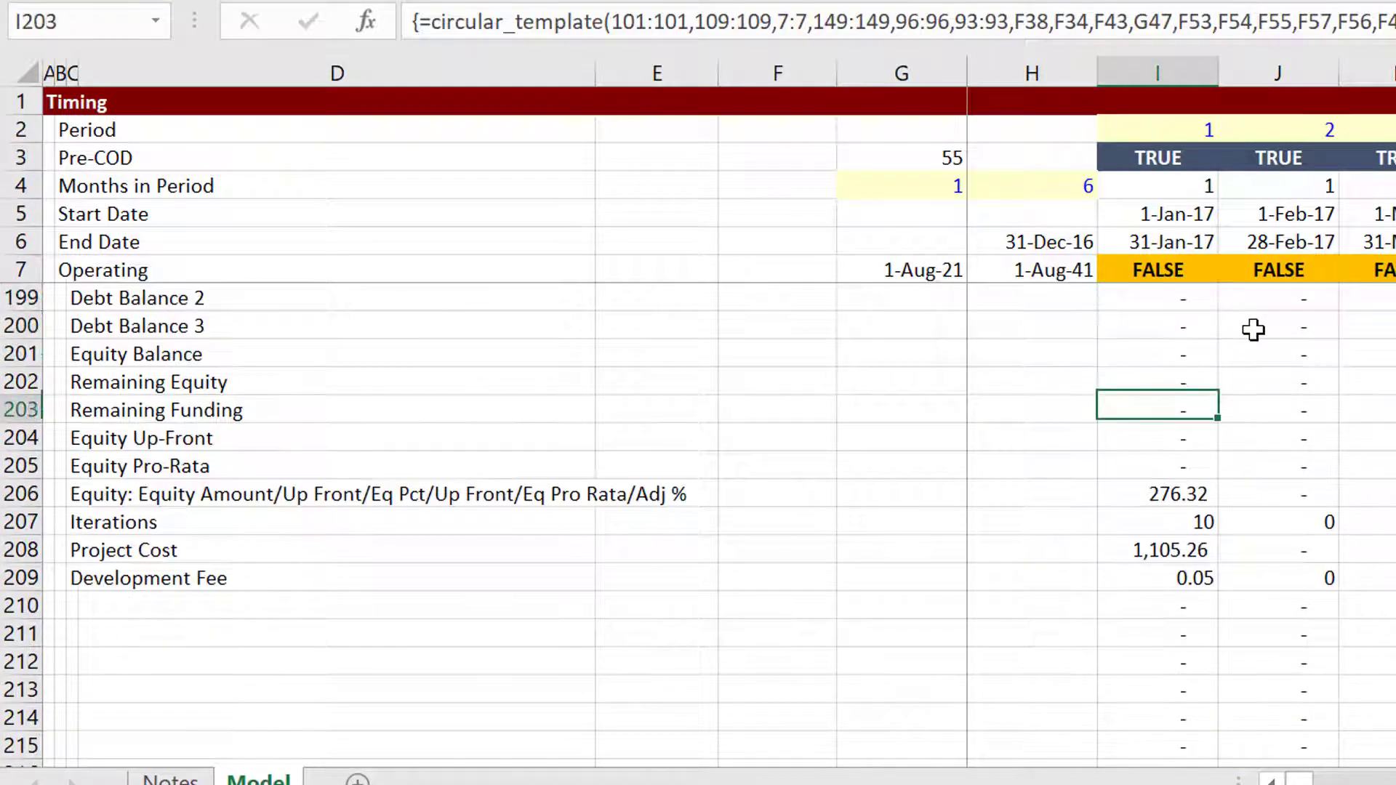
- Check the period 1 Opening Balance and Add: Draws formulas in the Senior Debt 1 schedule
key(Down)
key(Down)
key(Down)
key(Down)
key(Down)
key(Down)
key(Down)
key(Down)
key(Down)
key(Down)
key(Down)
key(Down)
key(Down)
key(Down)
key(Down)
key(Down)
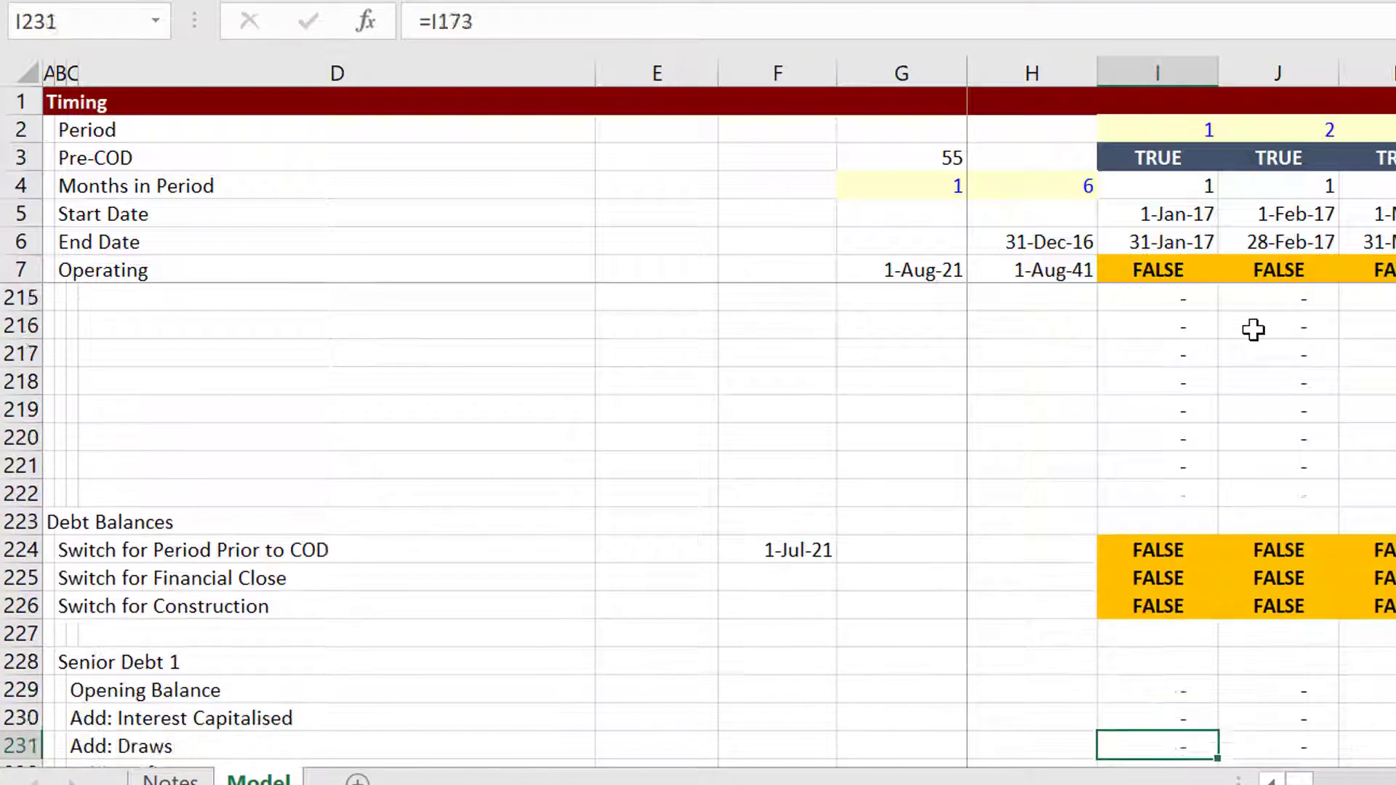
key(Up)
key(Up)
key(Up)
key(Up)
key(Up)
key(Up)
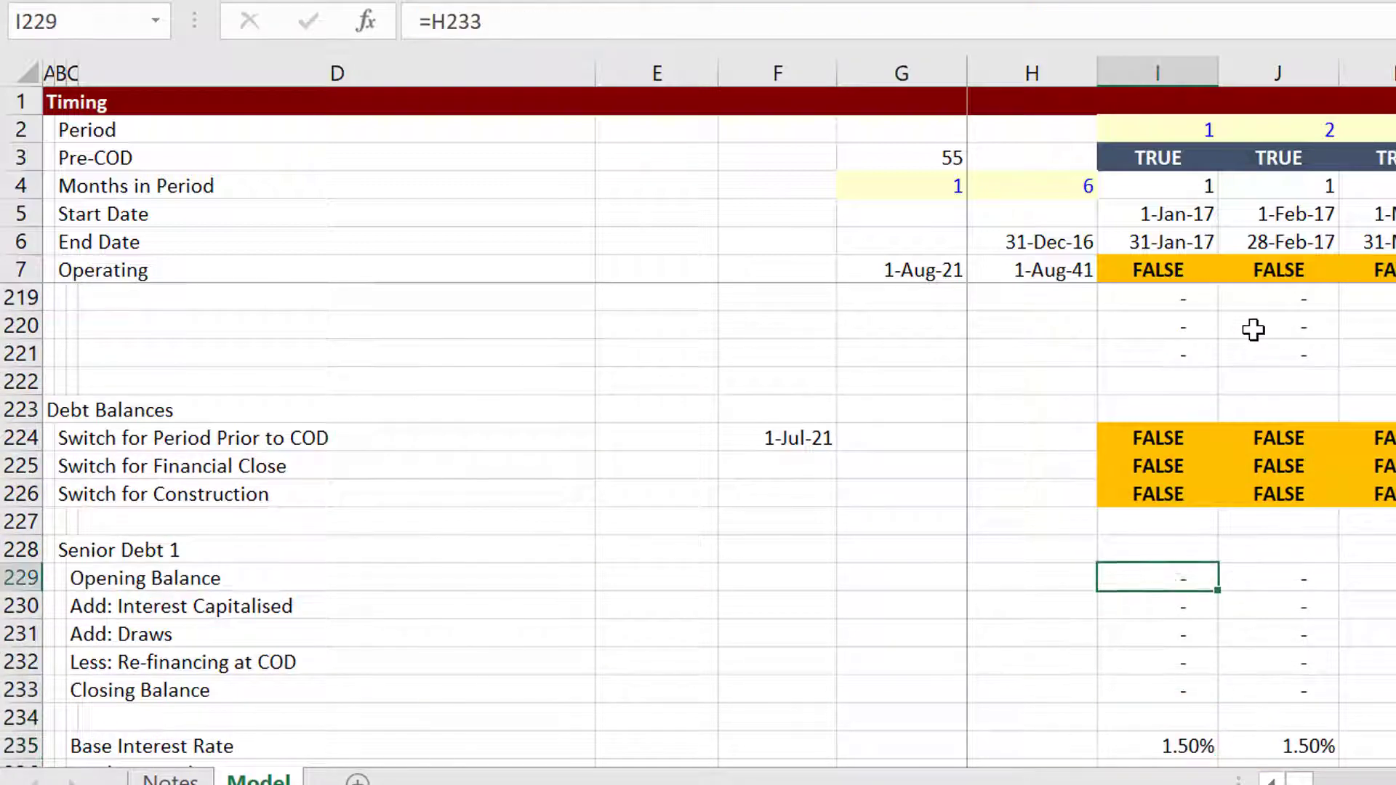
- Colour the Model sheet with the Colouring Options macro so the Debt Balances heading gets its title colour
key(Left)
key(Left)
key(Left)
key(Left)
key(Left)
key(Left)
key(Left)
key(Left)
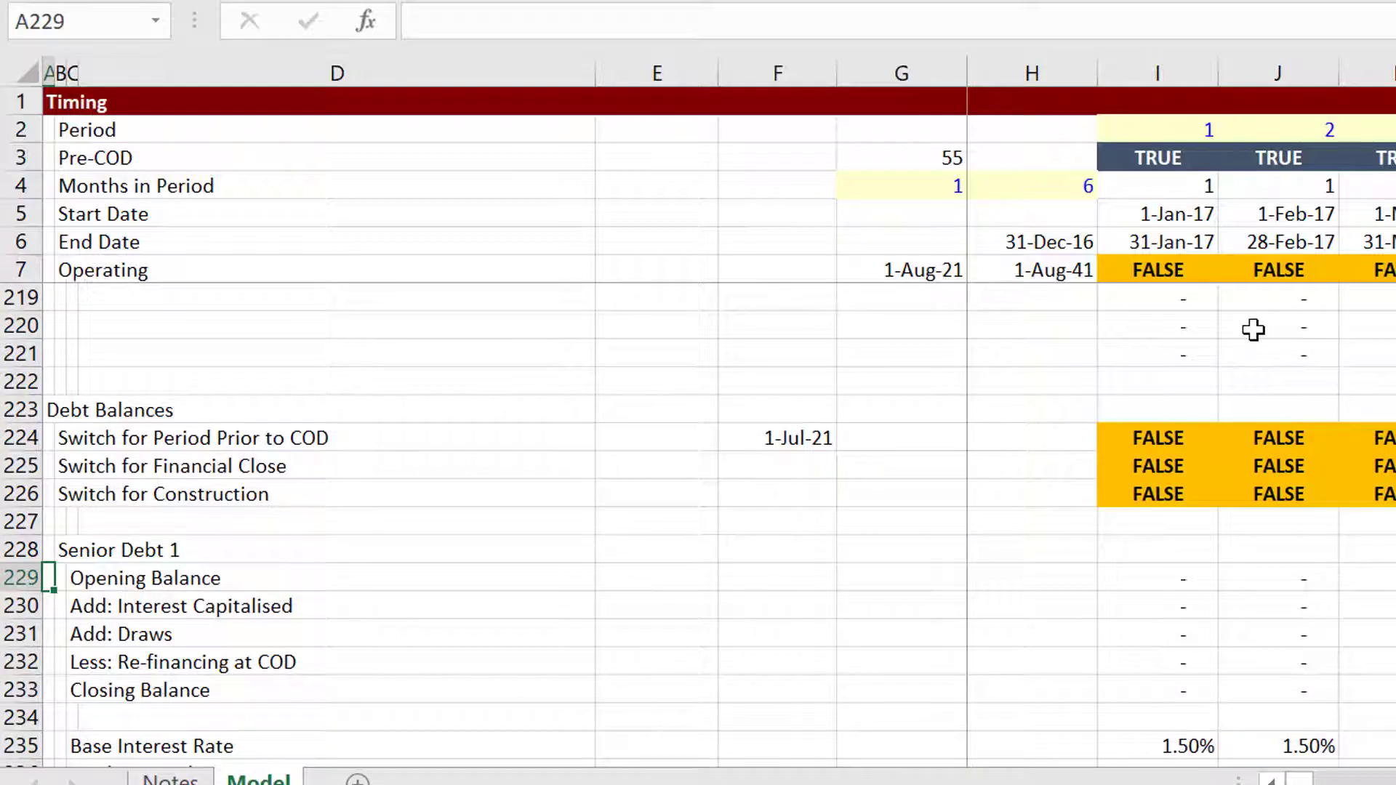
key(ctrl+alt+c)
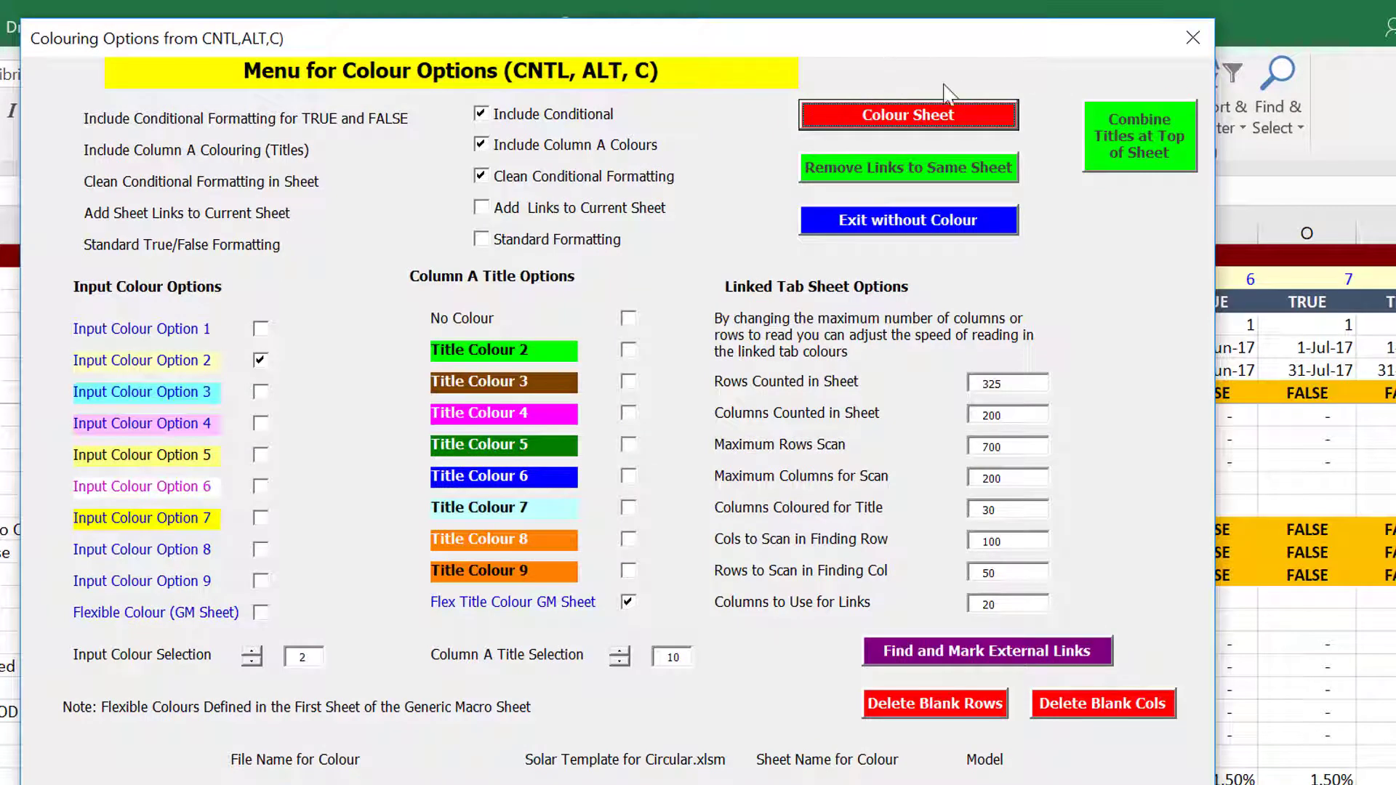
click(943, 116)
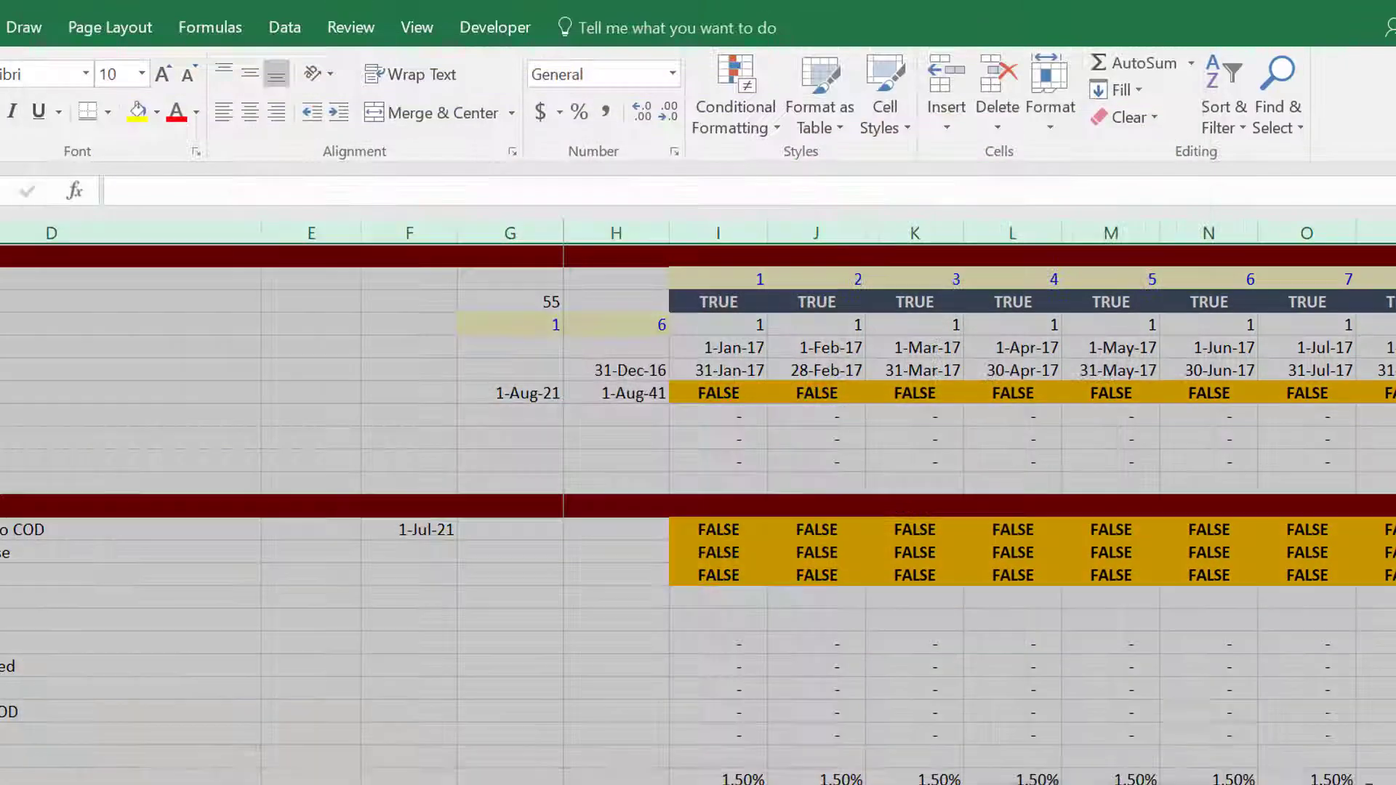
click(268, 663)
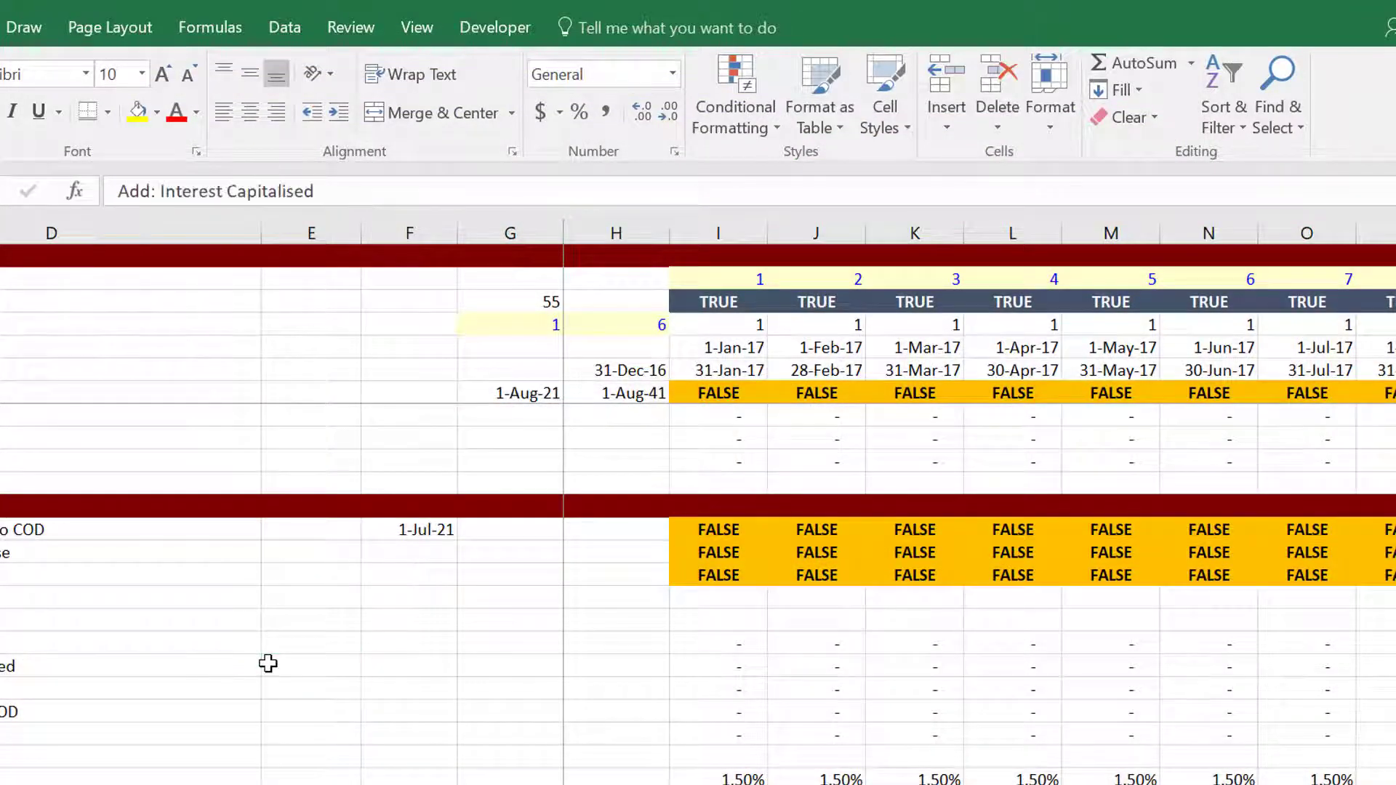
key(Left)
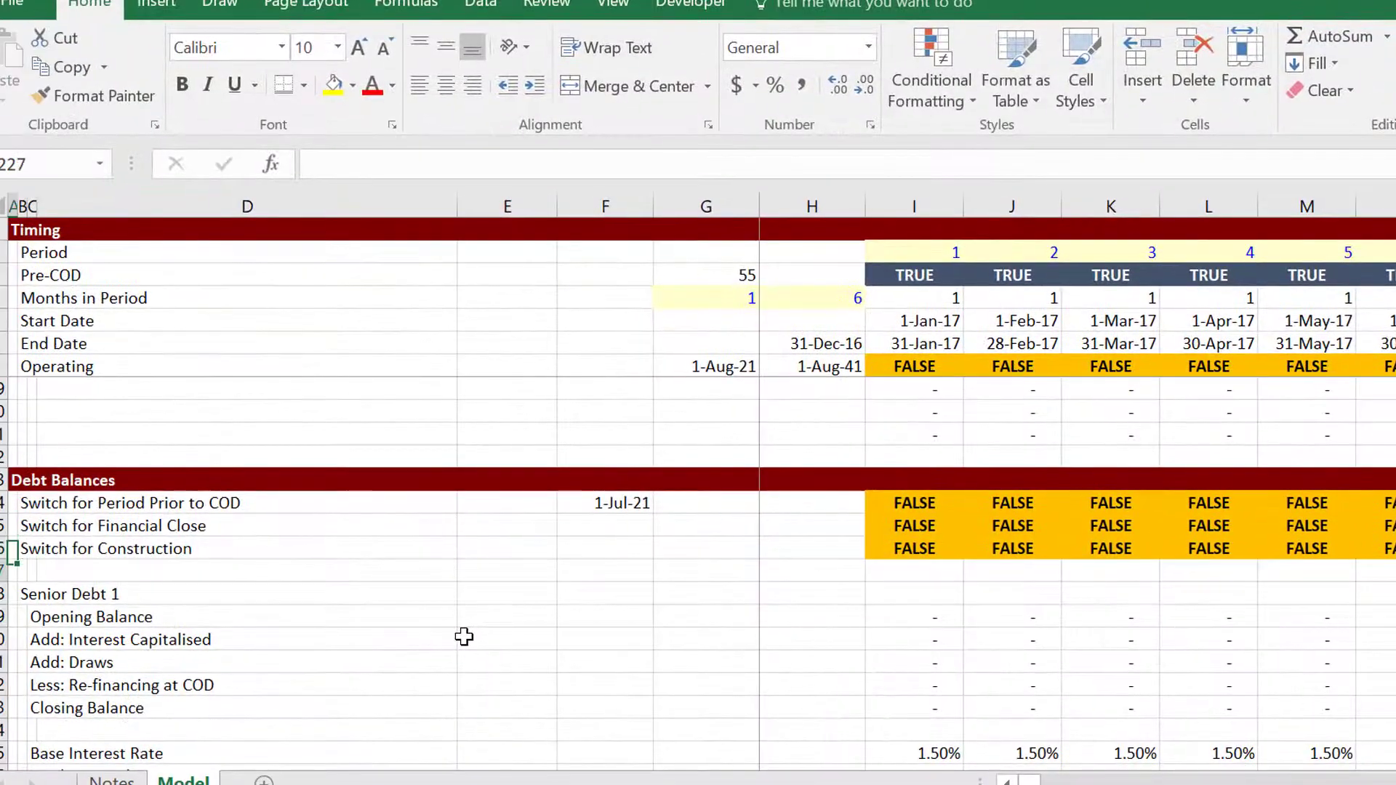
- Look through the Senior Debt 1 row labels from Opening Balance to the interest during construction lines
key(Down)
key(Down)
key(Down)
key(Down)
key(Down)
key(Down)
key(Down)
key(Down)
key(Down)
key(Down)
key(Down)
key(Down)
key(Down)
key(Down)
key(Down)
key(Up)
key(Up)
key(Up)
key(Up)
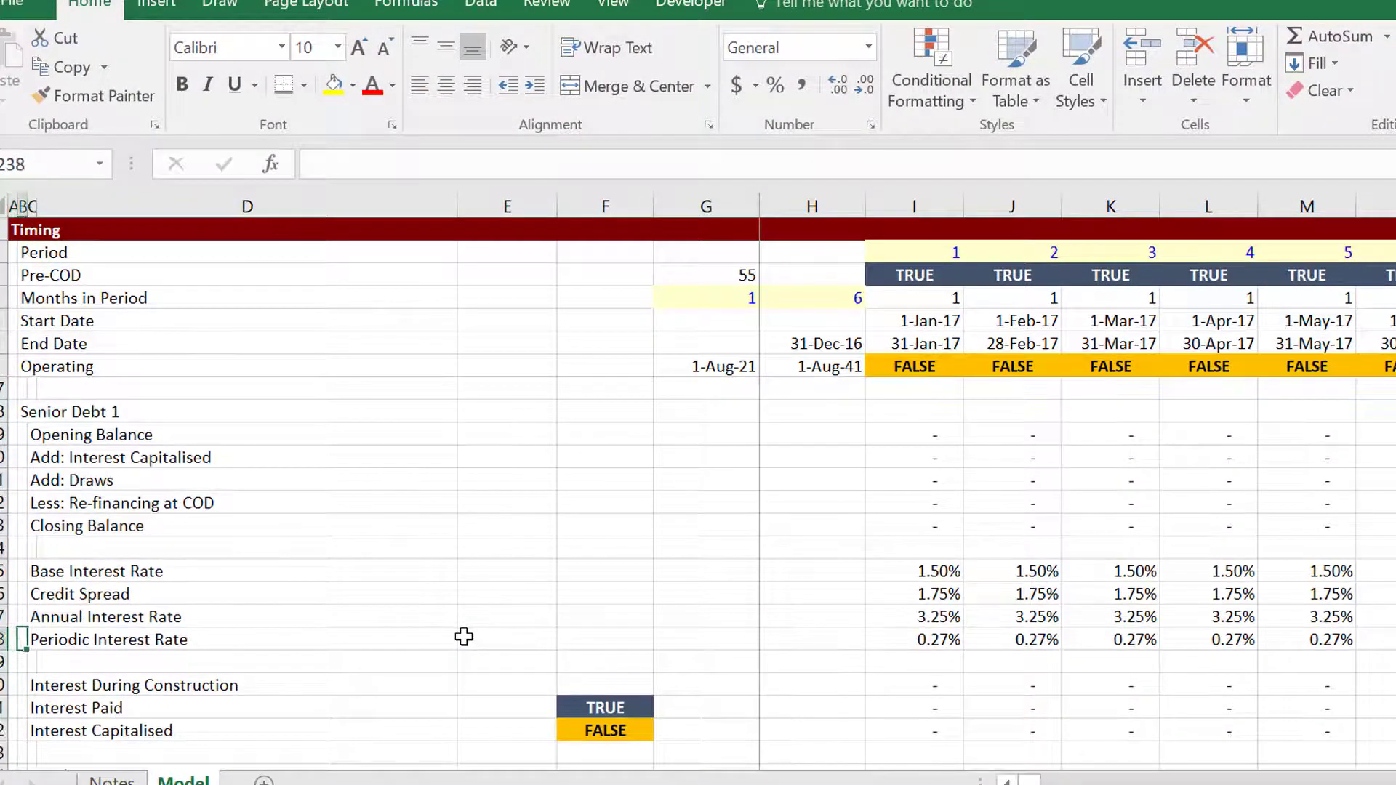
- Review the period 1 interest rate and balance rows of Senior Debt 1, working up to the tranche heading
key(Right)
key(Right)
key(Right)
key(Right)
key(Up)
key(Up)
key(Up)
key(Up)
key(Up)
key(Up)
key(Up)
key(Up)
key(Up)
key(Up)
key(Up)
key(Up)
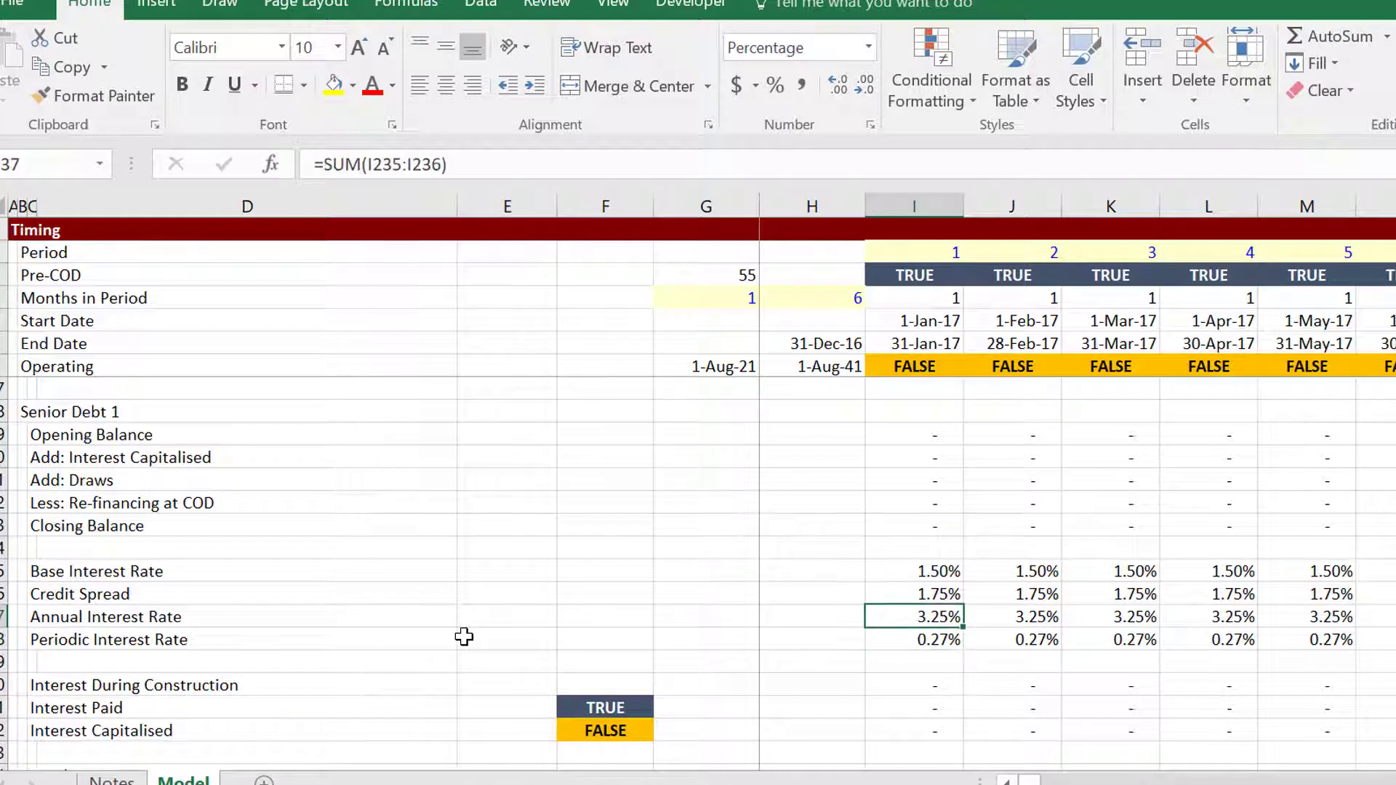
key(Down)
key(Down)
key(Down)
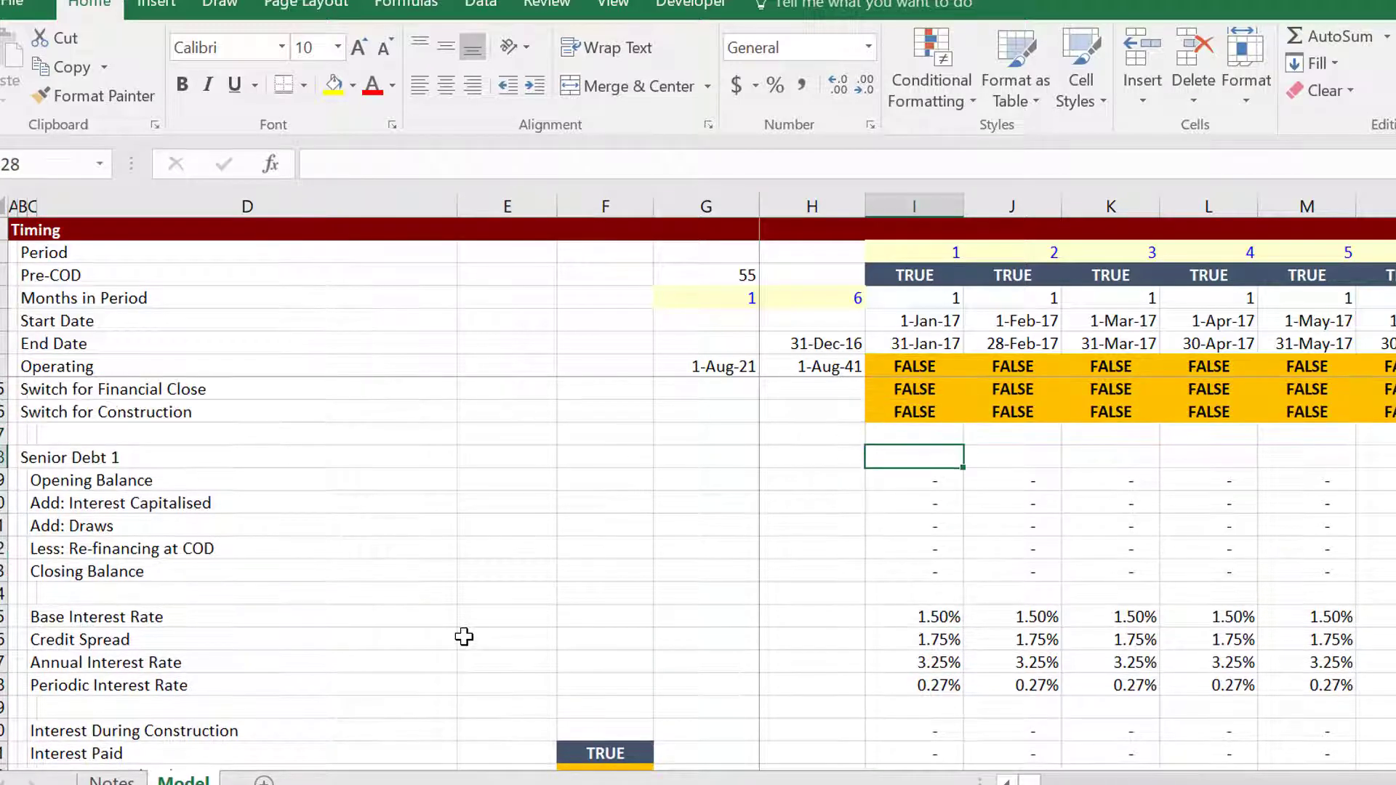
- Go through the period 1 column of Senior Debt 1 from Opening Balance down to PRI Cost and the Senior Debt 2 heading
key(Down)
key(Down)
key(Down)
key(Down)
key(Down)
key(Down)
key(Down)
key(Down)
key(Down)
key(Down)
key(Down)
key(Down)
key(Down)
key(Down)
key(Down)
key(Down)
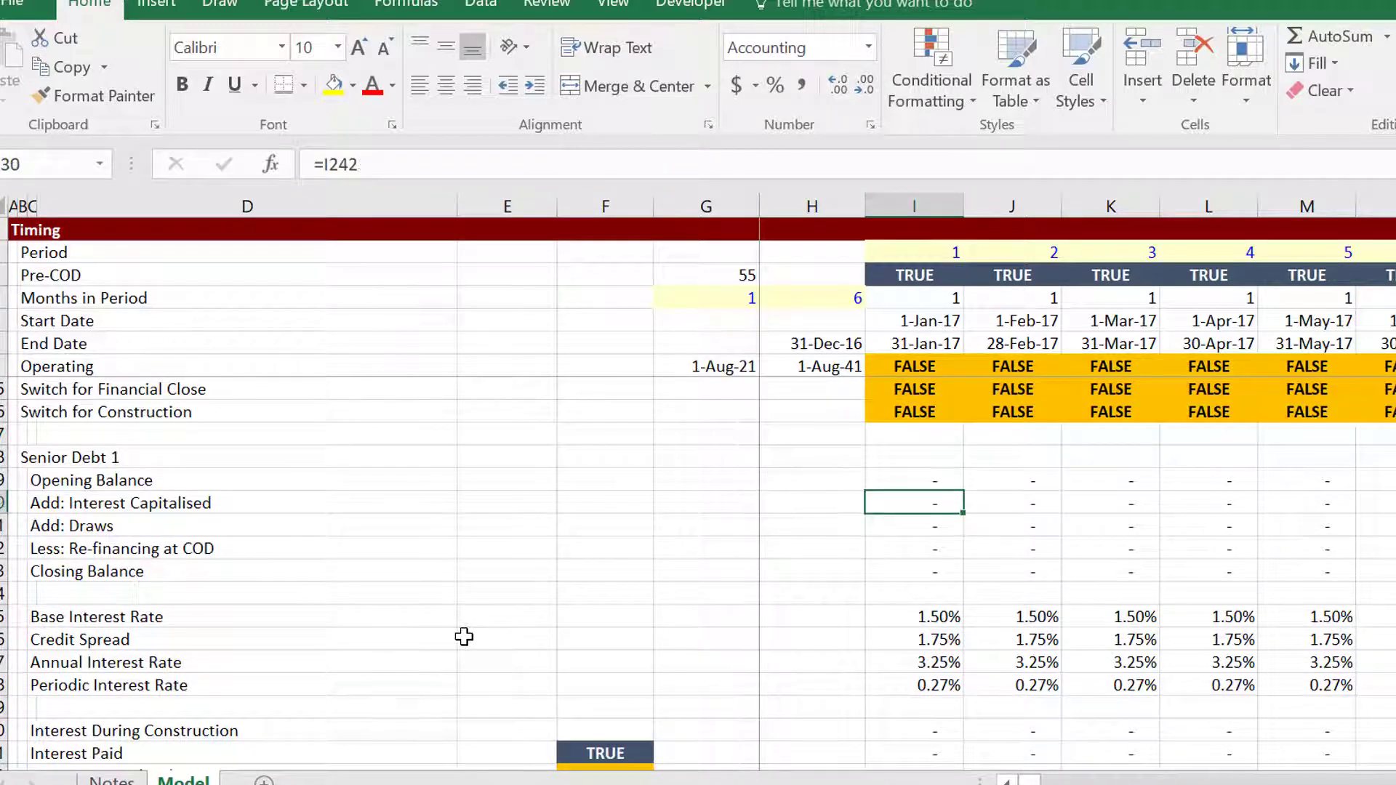
key(Down)
key(Down)
key(Down)
key(Down)
key(Down)
key(Down)
key(Down)
key(Down)
key(Down)
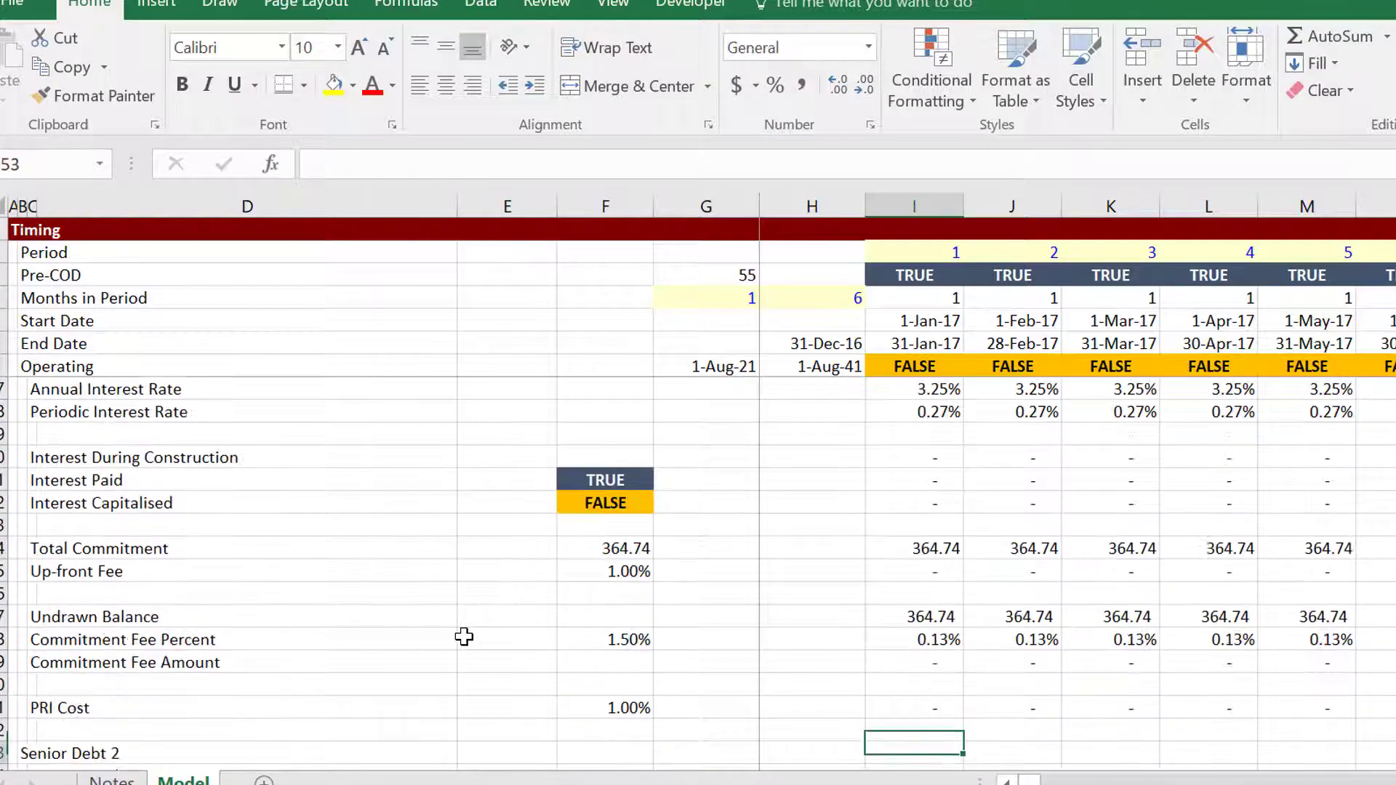
- Examine the Senior Debt 1 commitment fee and PRI Cost rows, continuing into the Senior Debt 2 balances and interest rates
key(Up)
key(Up)
key(Up)
key(Up)
key(Up)
key(Up)
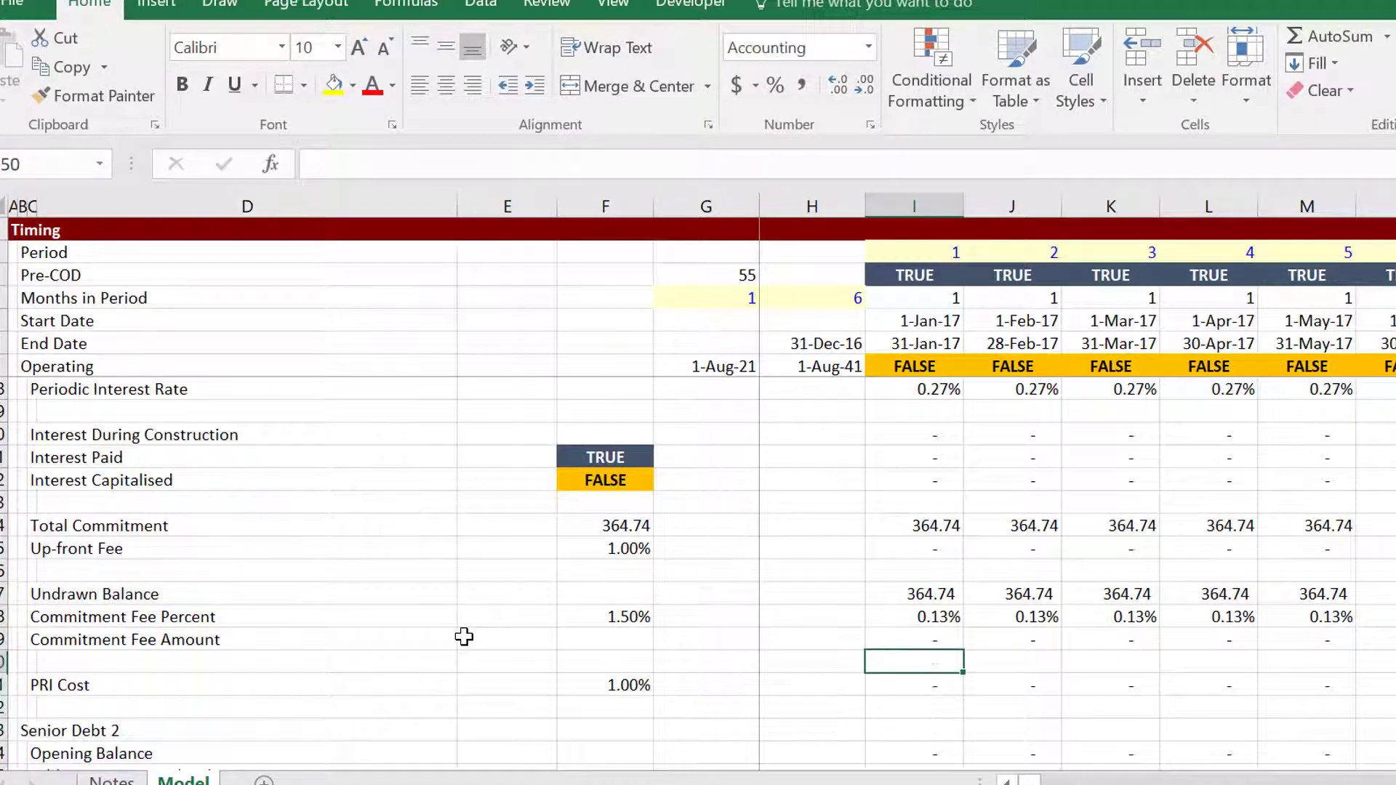
key(Down)
key(Down)
key(Down)
key(Down)
key(Down)
key(Down)
key(Down)
key(Down)
key(Down)
key(Down)
key(Down)
key(Down)
key(Down)
key(Down)
key(Down)
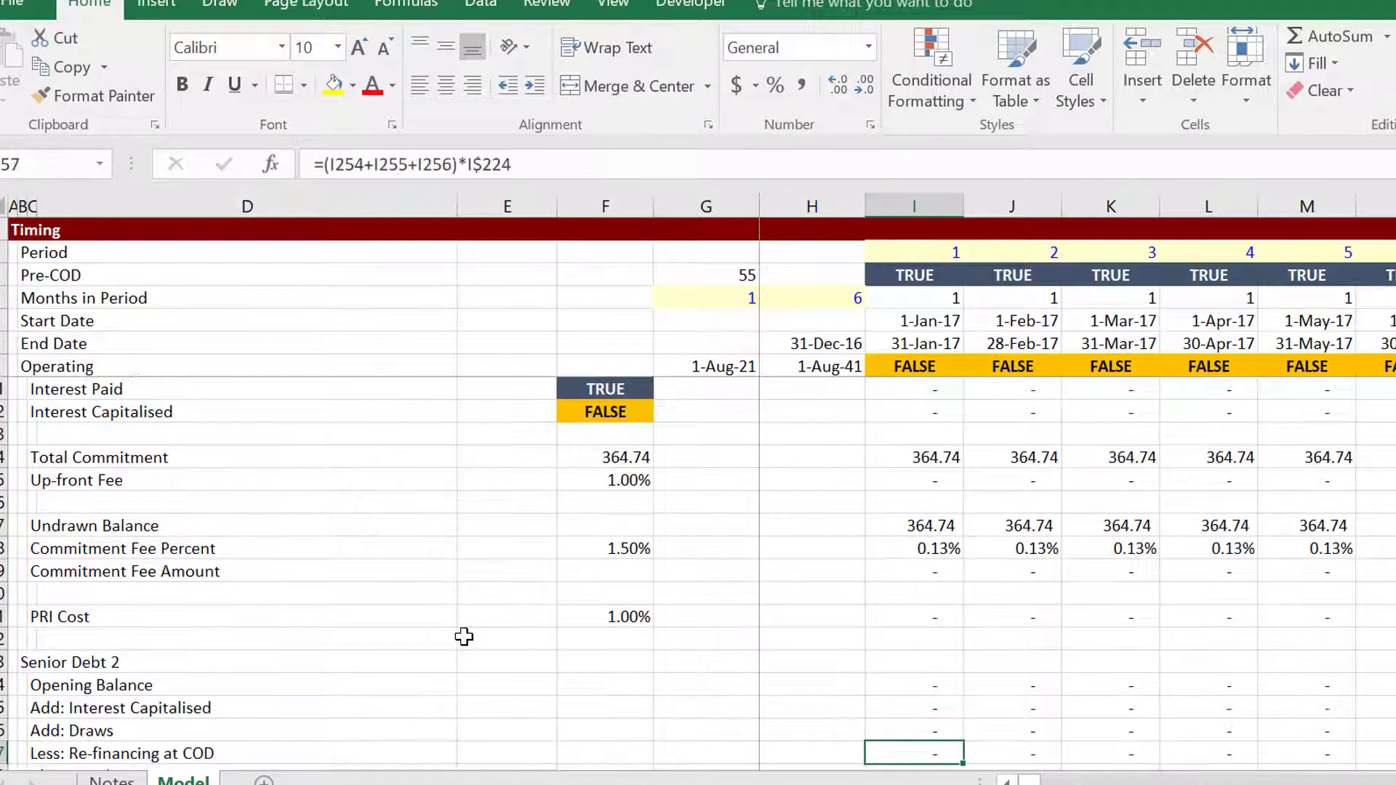
key(Up)
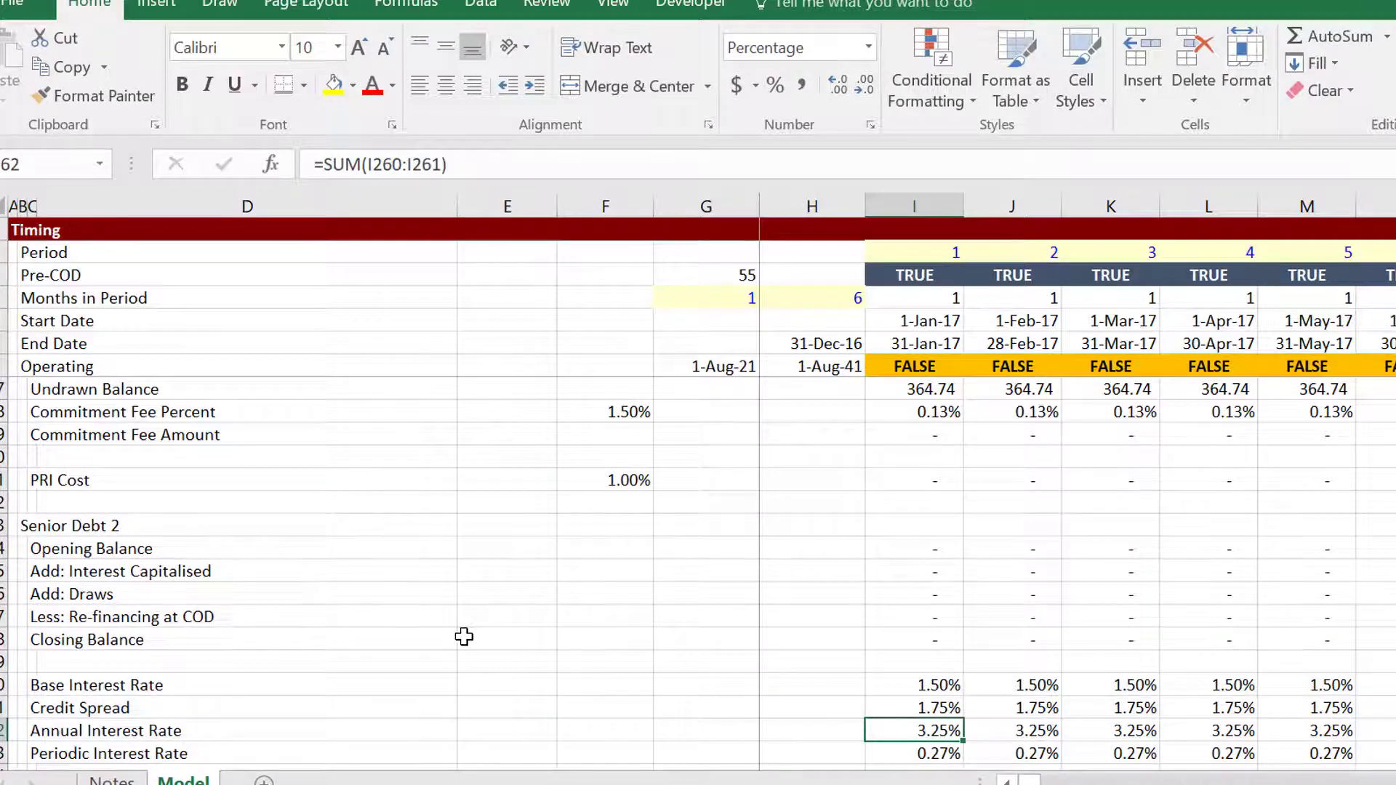
- Return from Senior Debt 2 to the Debt Balances switches and the period 1 balance rows of Senior Debt 1
key(Up)
key(Up)
key(Up)
key(Up)
key(Up)
key(Up)
key(Up)
key(Up)
key(Up)
key(Up)
key(Up)
key(Up)
key(Up)
key(Up)
key(Up)
key(Up)
key(Up)
key(Up)
key(Up)
key(Up)
key(Down)
key(Down)
key(Down)
key(Down)
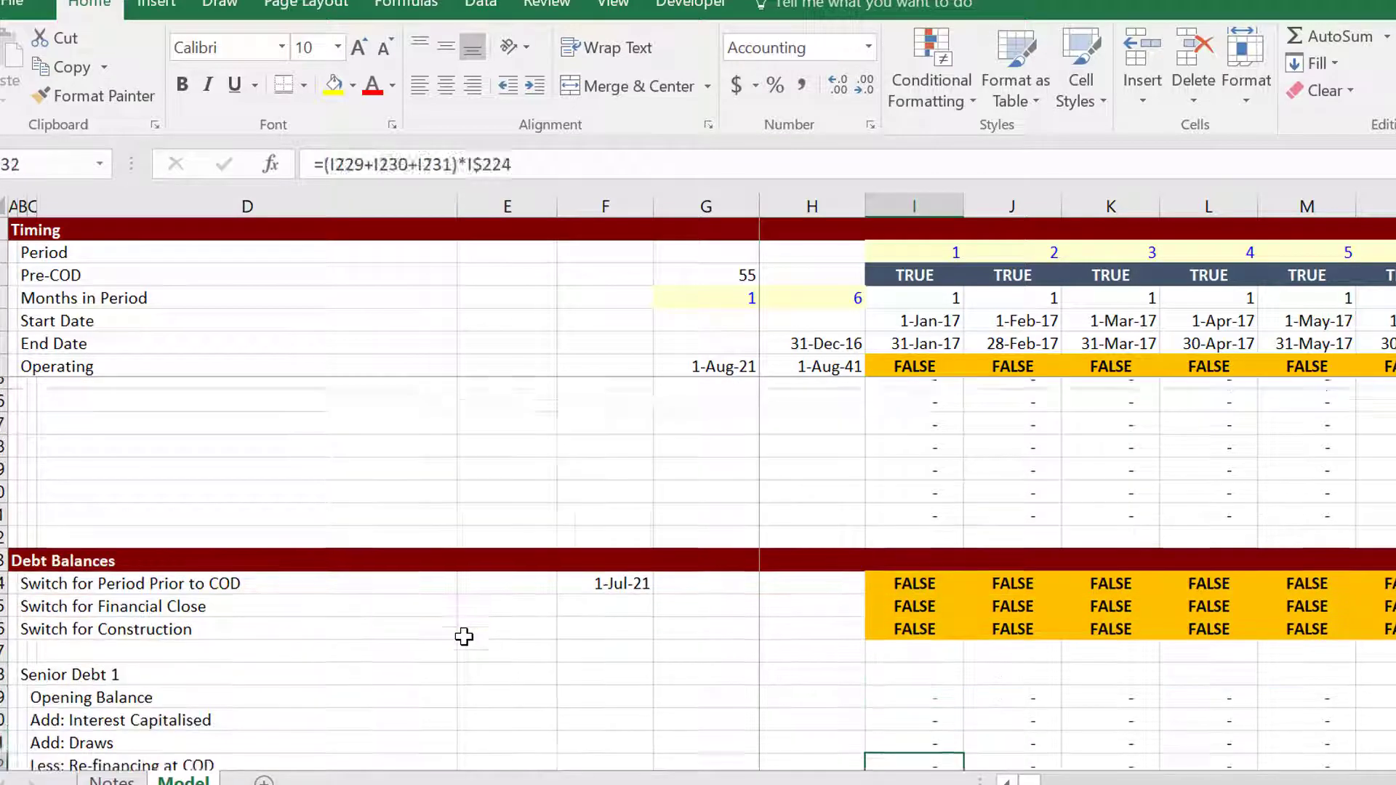
- Check the period 1 Periodic Interest Rate and Interest Capitalised formulas in the Senior Debt 1 schedule
key(Down)
key(Down)
key(Down)
key(Down)
key(Down)
key(Down)
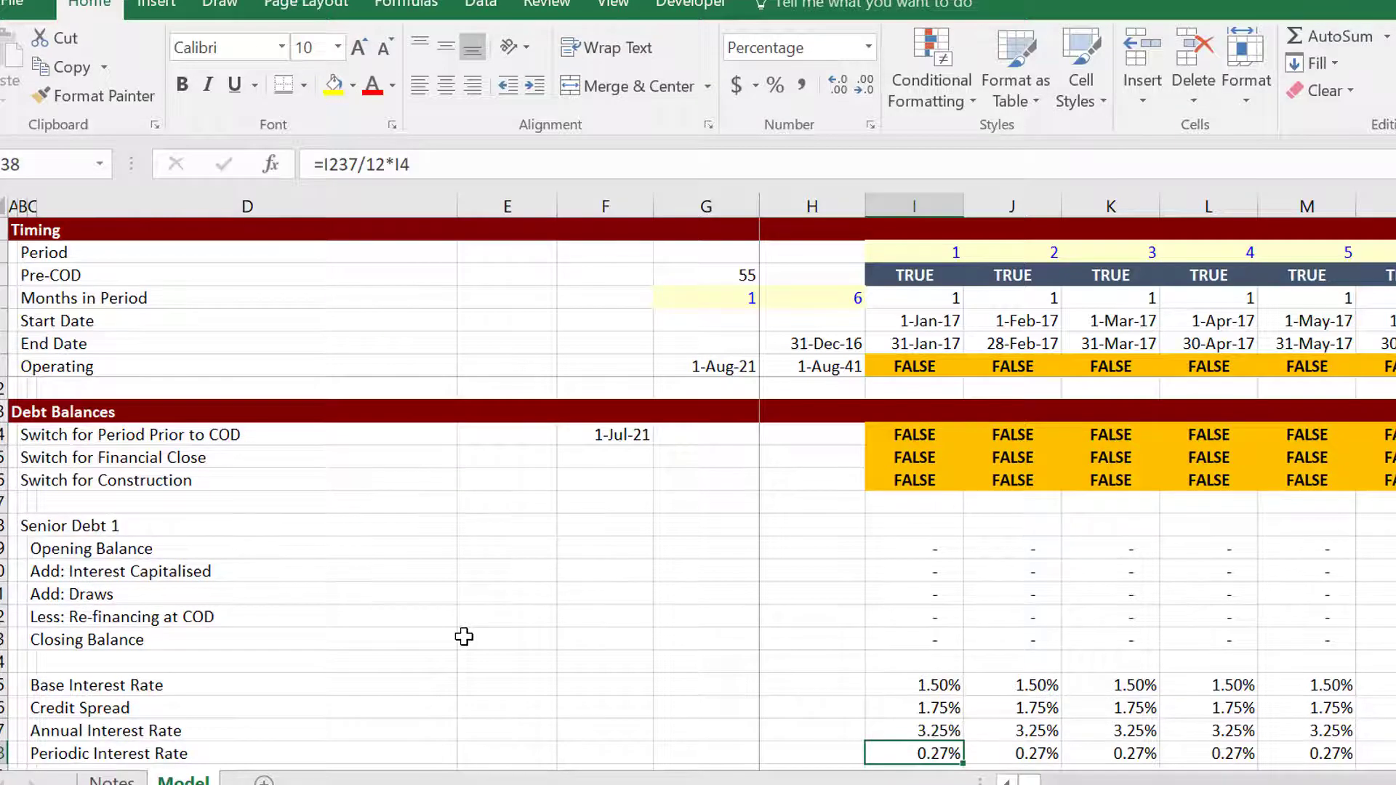
key(Down)
key(Down)
key(Down)
key(Down)
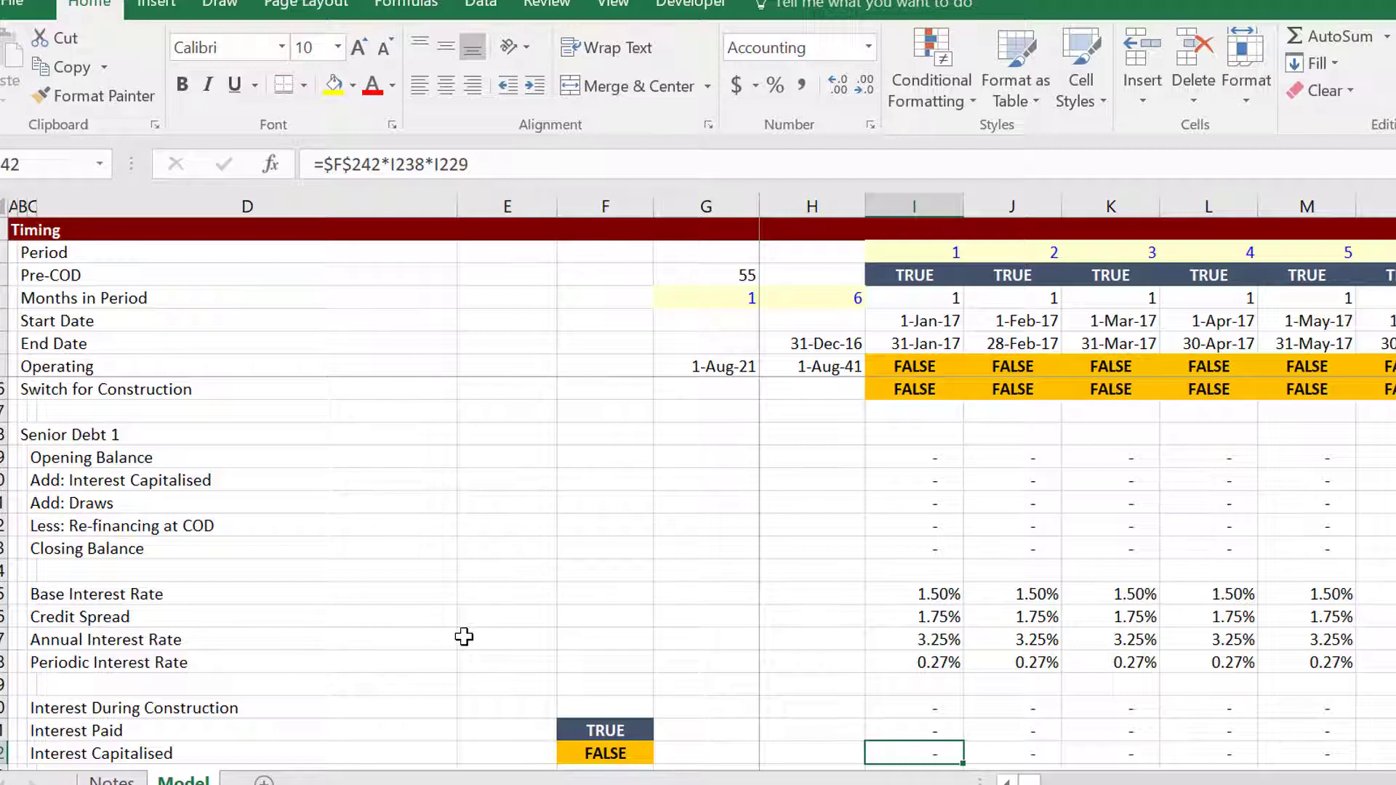
- Look over the Total Commitment and Up-front Fee rows of Senior Debt 1, returning to the top of the tranche
key(Down)
key(Down)
key(Down)
key(Down)
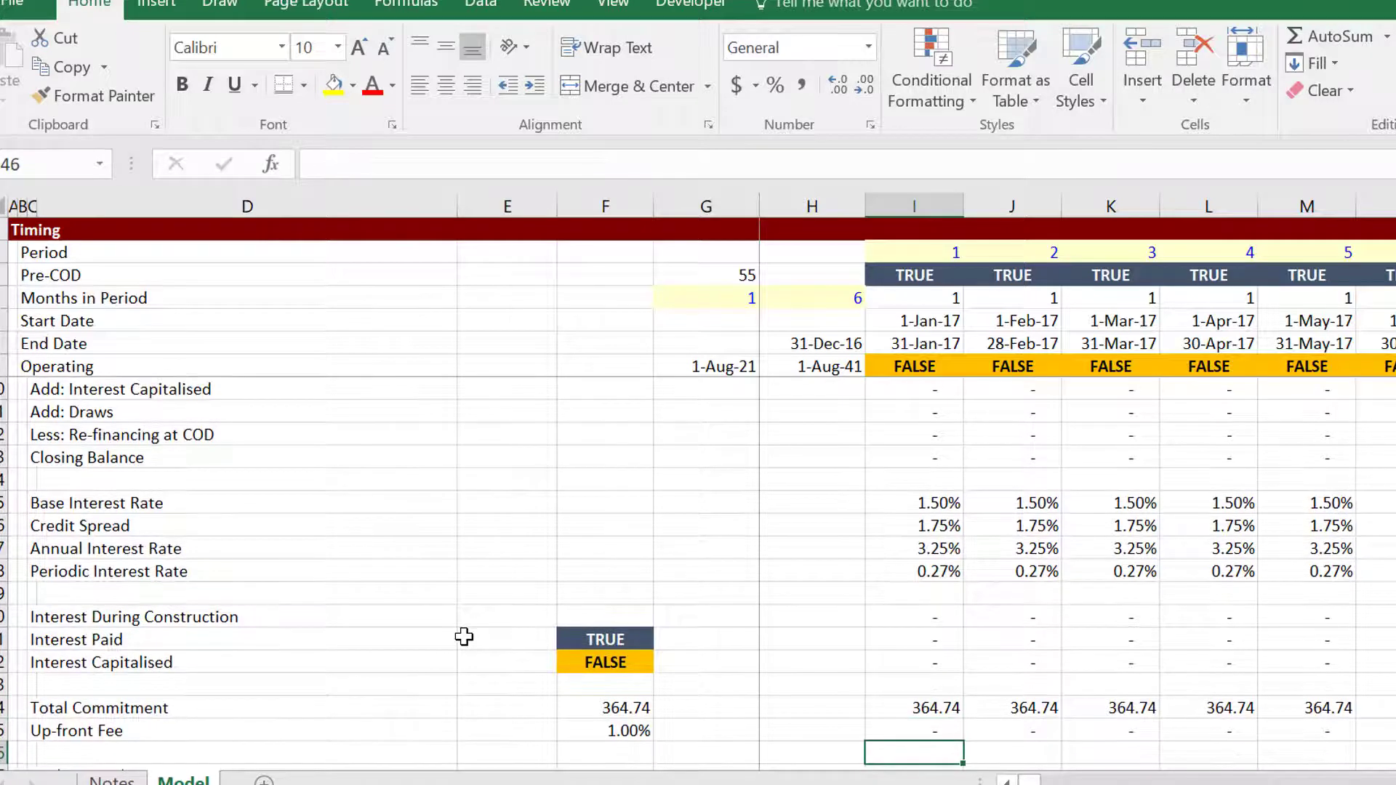
key(Up)
key(Up)
key(Up)
key(Up)
key(Up)
key(Up)
key(Up)
key(Up)
key(Up)
key(Up)
key(Up)
key(Up)
key(Up)
key(Up)
key(Up)
key(Up)
key(Up)
key(Up)
key(Up)
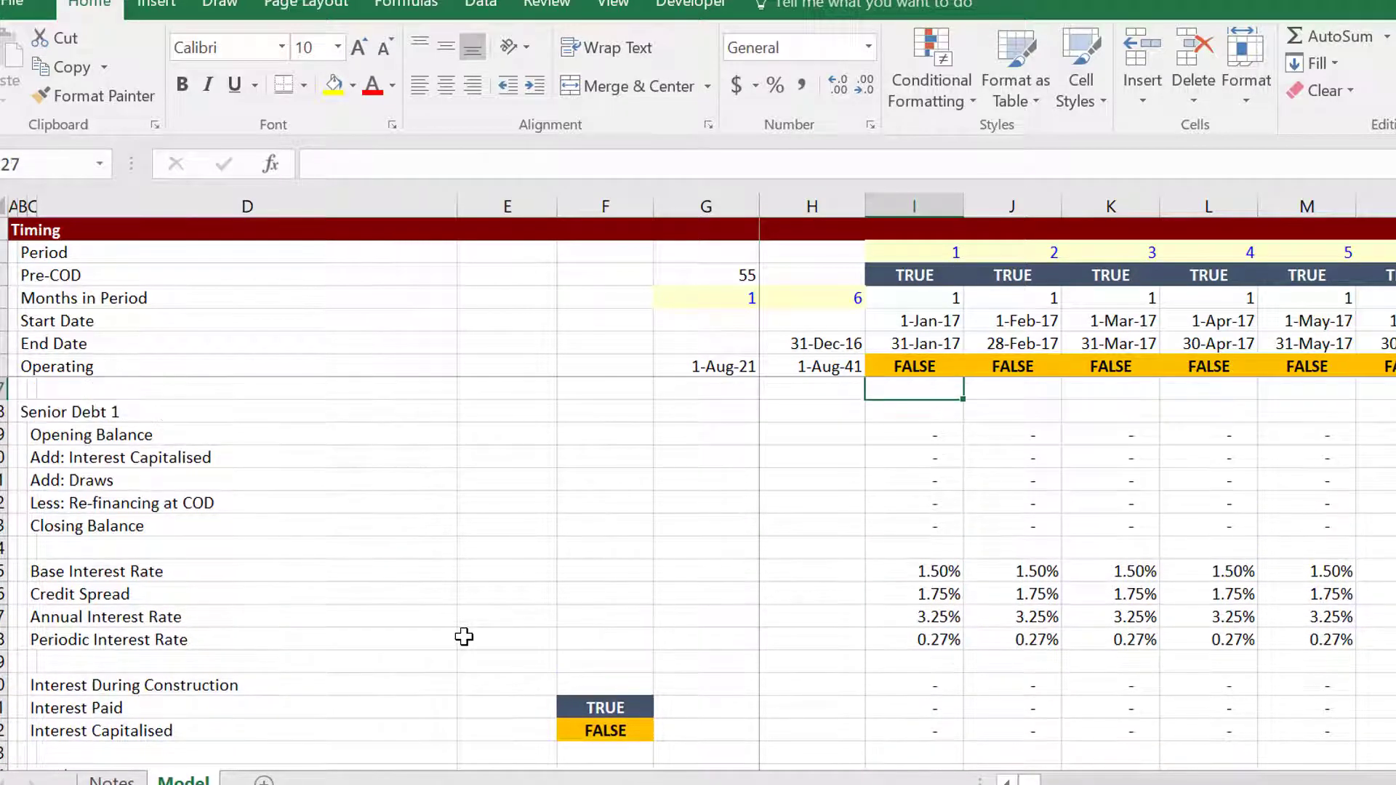
- Inspect the period 1 formulas for Add: Interest Capitalised, Add: Draws and Less: Re-financing at COD in Senior Debt 1
key(Down)
key(Down)
key(Down)
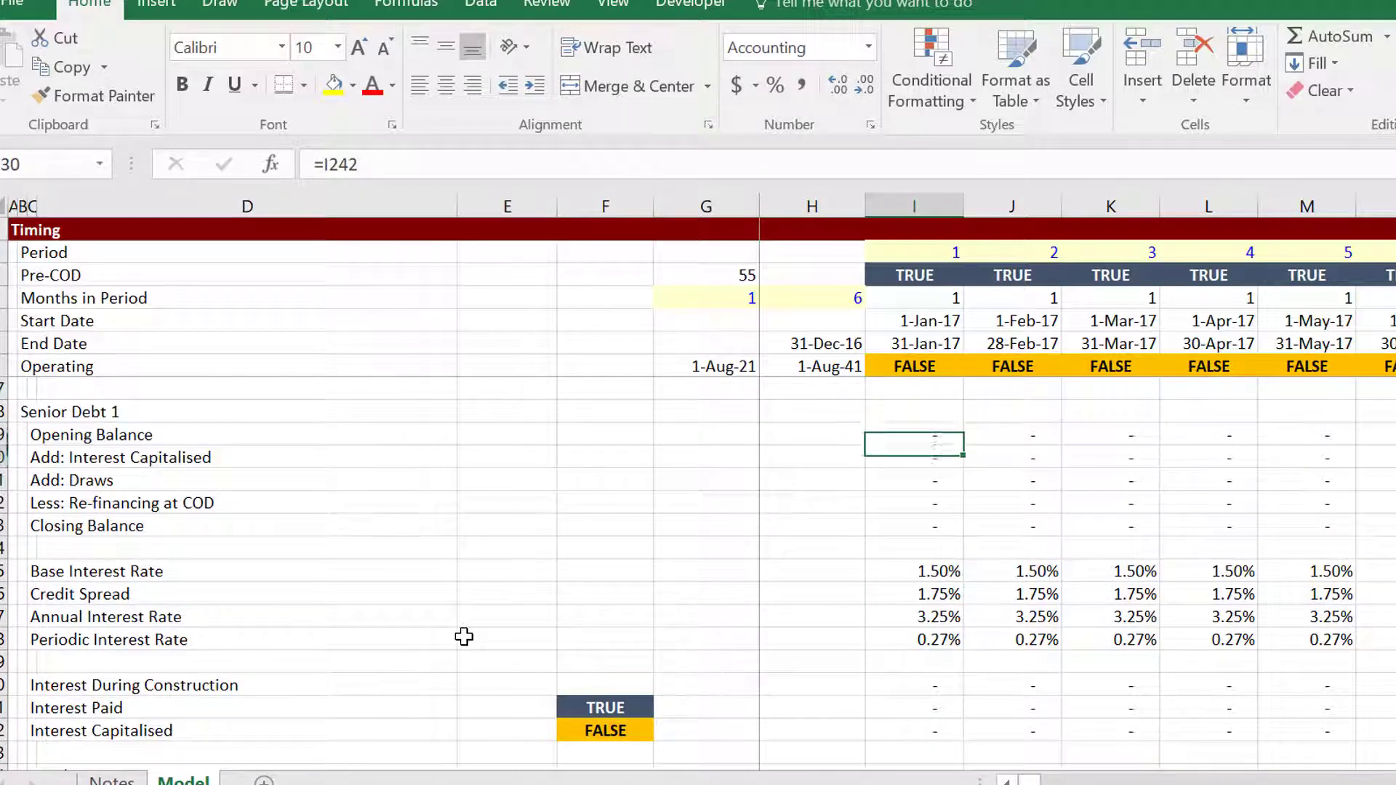
key(Up)
key(Down)
key(Down)
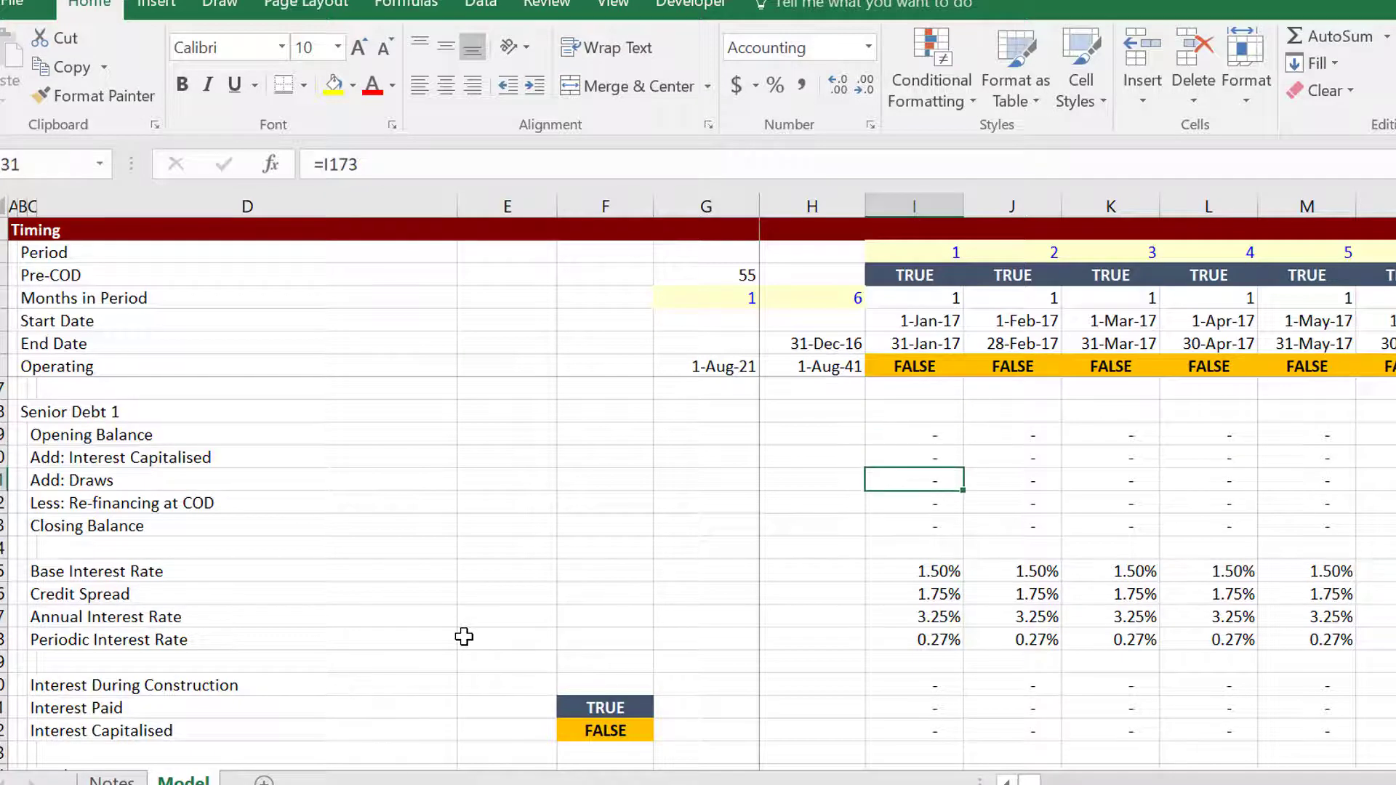
key(Up)
key(Up)
key(Down)
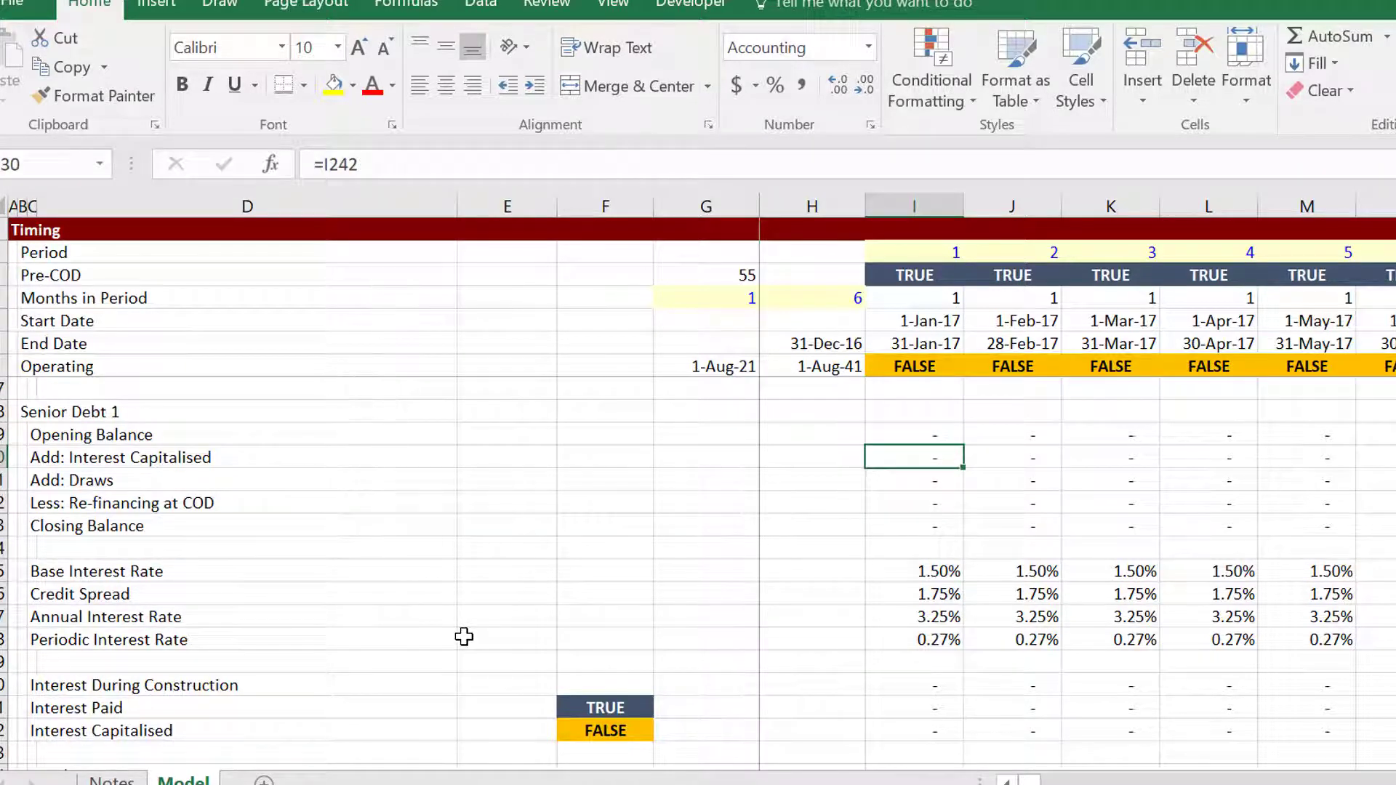
key(Down)
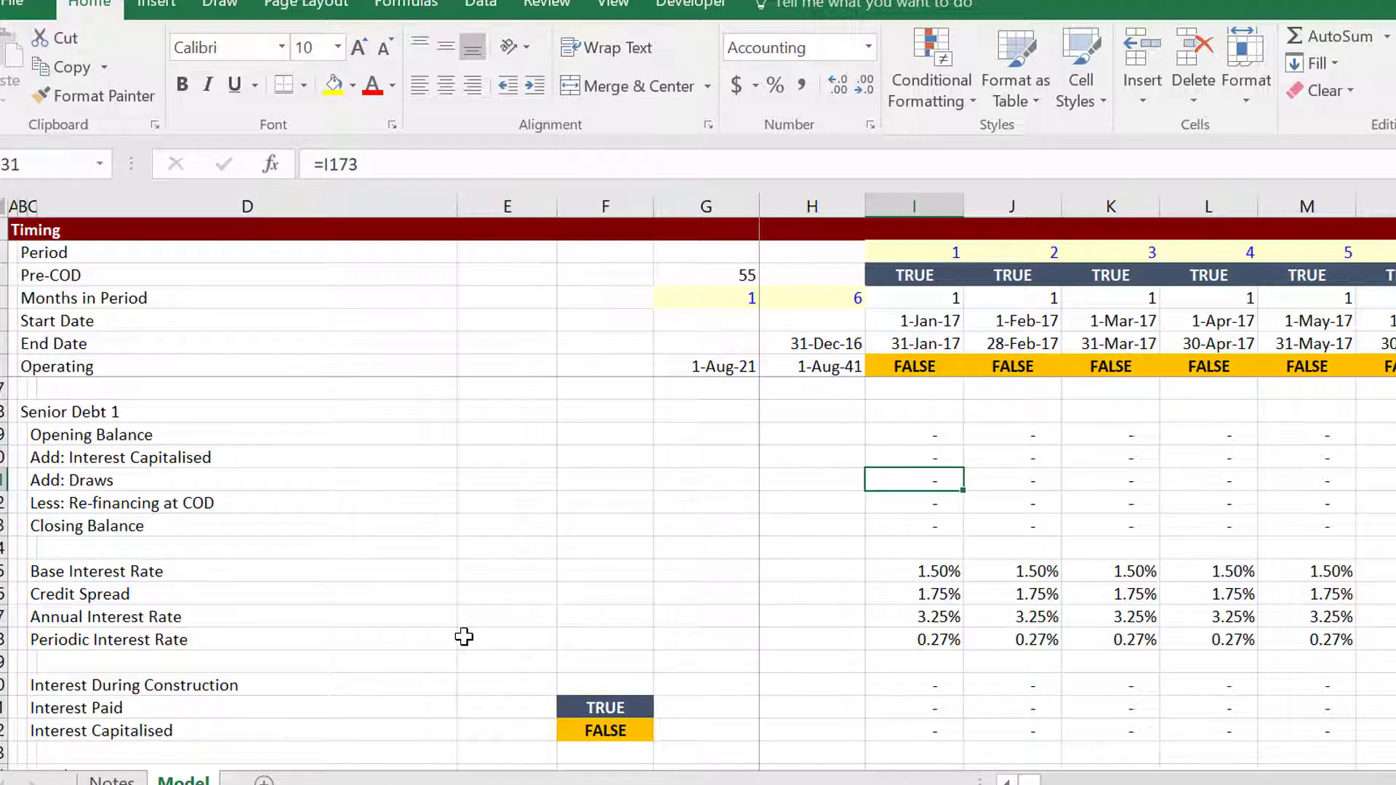
key(Down)
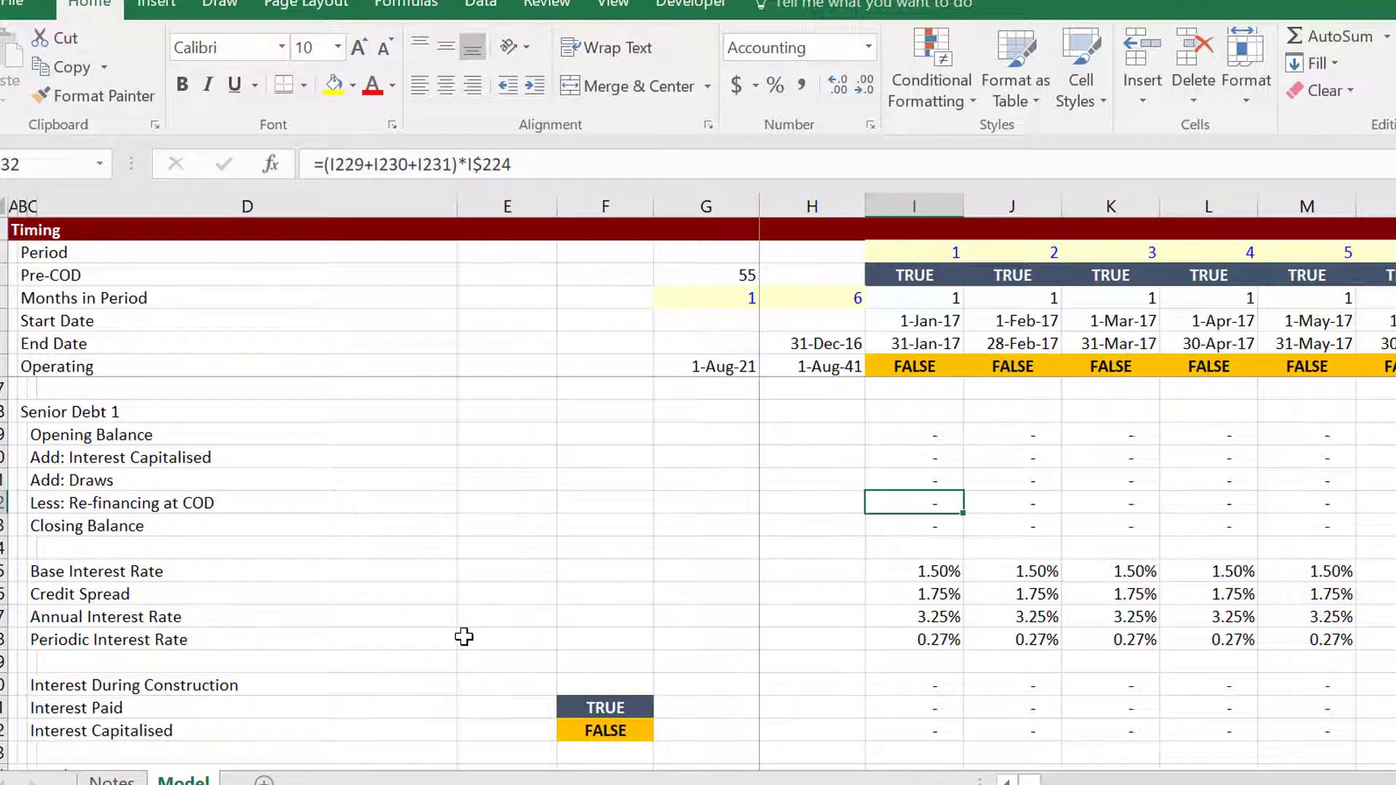
- Review the Debt Balances switches for period prior to COD, financial close and construction above Senior Debt 1
key(Up)
key(Up)
key(Up)
key(Up)
key(Up)
key(Up)
key(Up)
key(Up)
key(Up)
key(Up)
key(Up)
key(Down)
key(Down)
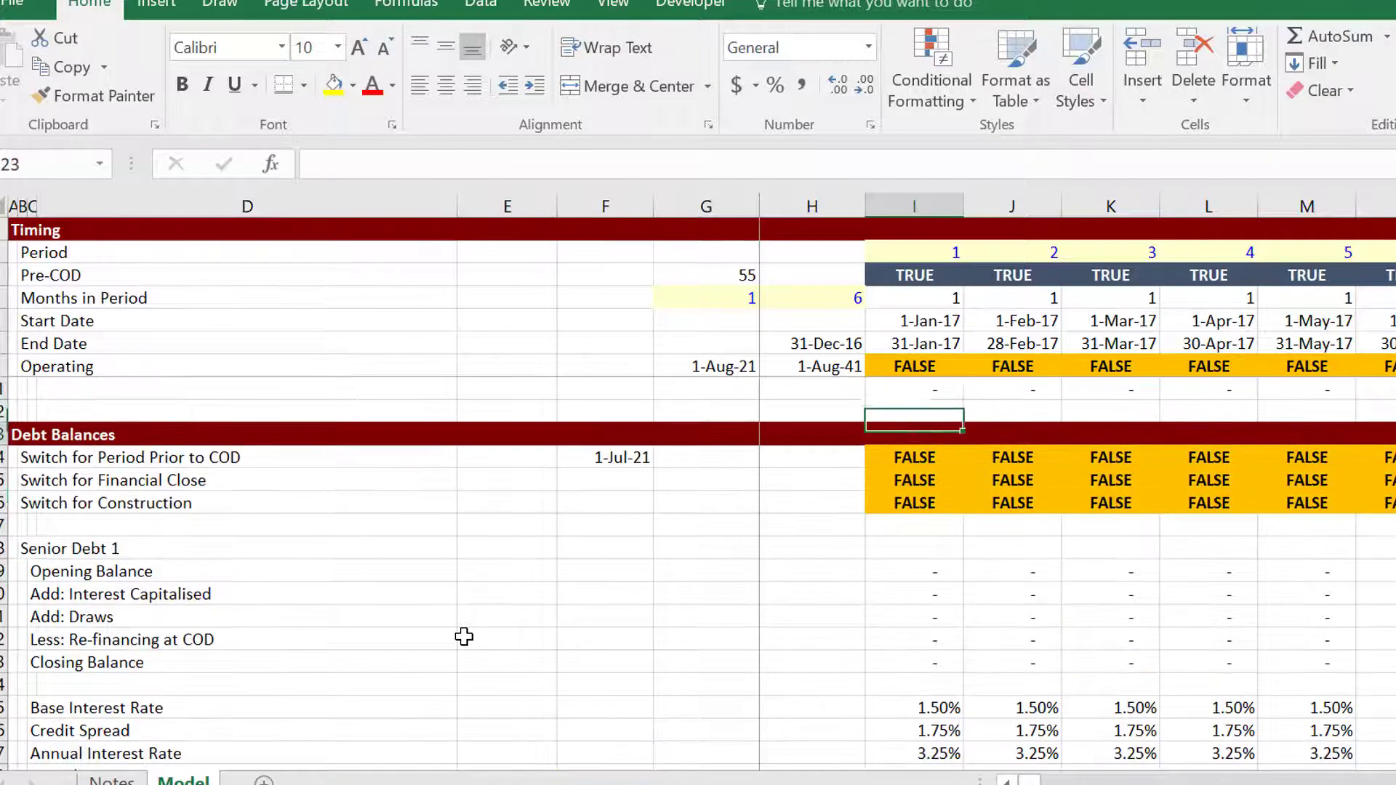
- Trace the Switch for Period Prior to COD from period 1 across the construction months to the first operating periods
key(Down)
key(Right)
key(Right)
key(Right)
key(Right)
key(Right)
key(Right)
key(Right)
key(Right)
key(Right)
key(Right)
key(Right)
key(Right)
key(Right)
key(Right)
key(Right)
key(Right)
key(Right)
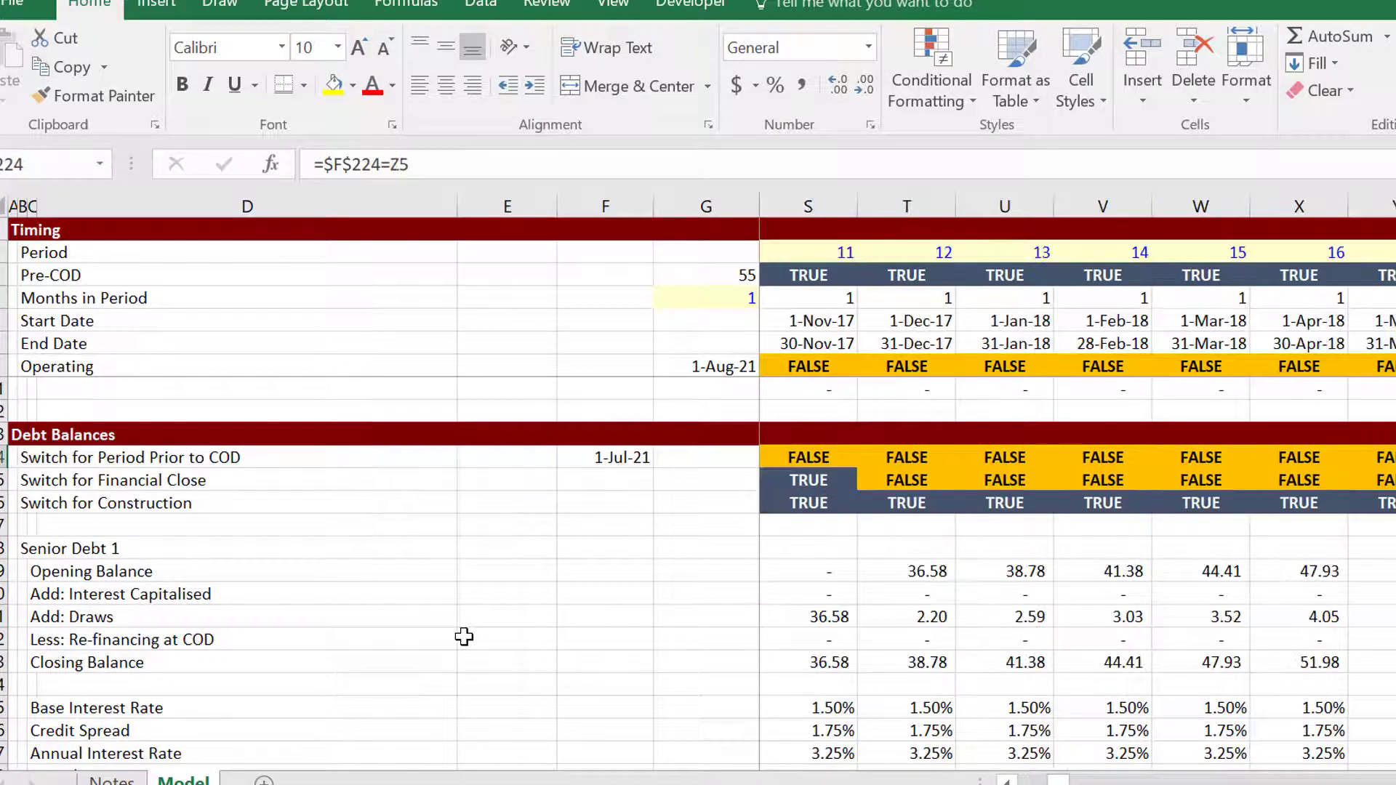
key(Right)
key(Right)
key(Right)
key(Right)
key(Right)
key(Right)
key(Right)
key(Right)
key(Right)
key(Right)
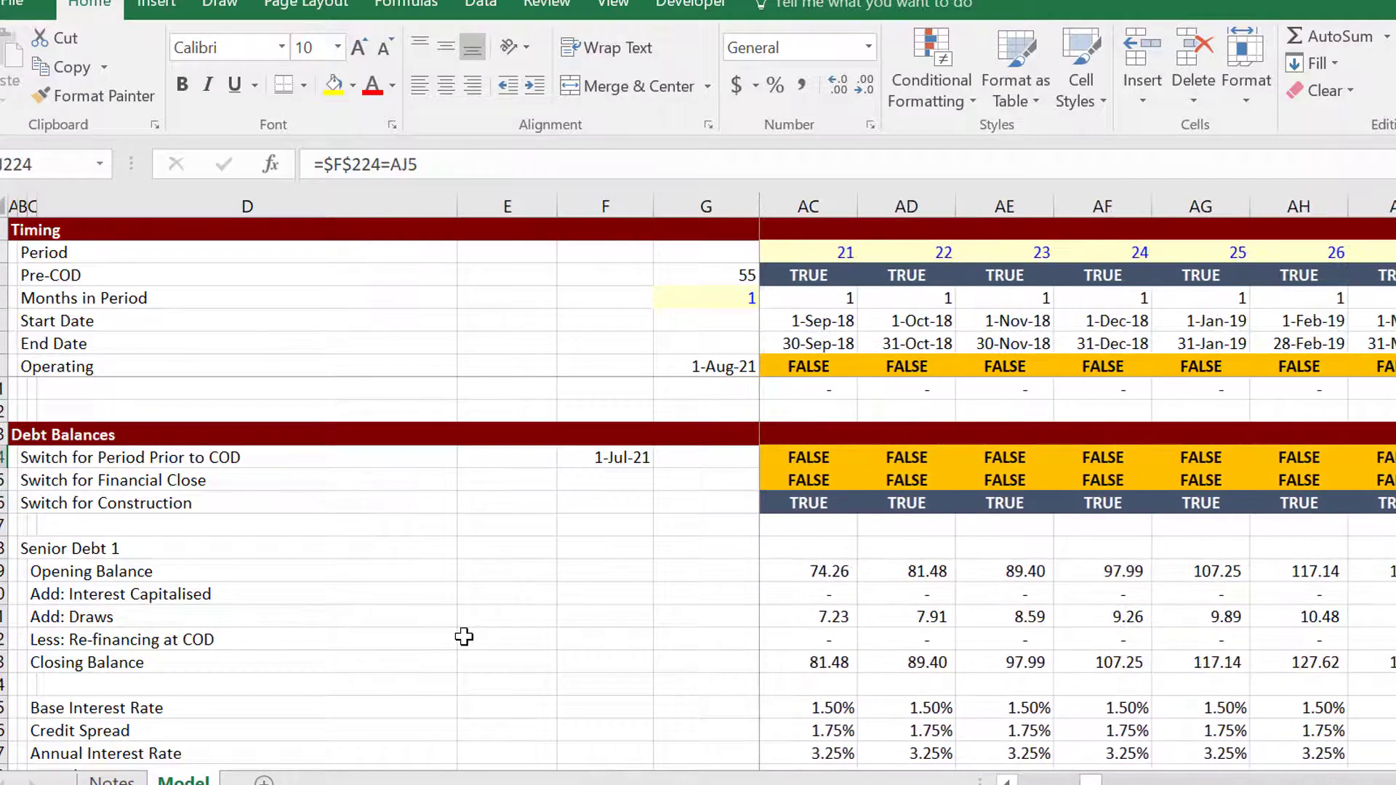
key(Right)
key(Right)
key(Right)
key(Right)
key(Right)
key(Right)
key(Right)
key(Right)
key(Right)
key(Right)
key(Right)
key(Right)
key(Right)
key(Right)
key(Right)
key(Right)
key(Right)
key(Right)
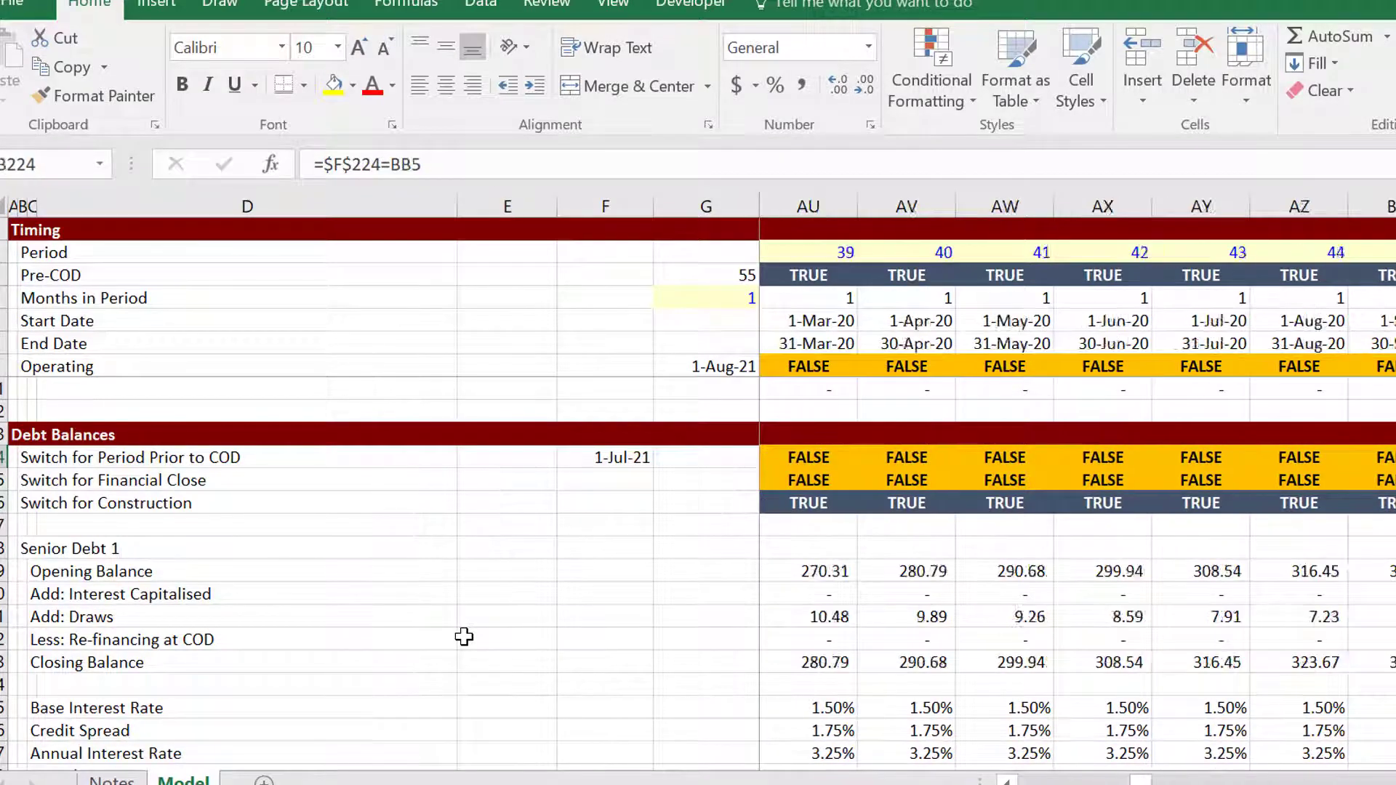
key(Right)
key(Right)
key(Right)
key(Right)
key(Right)
key(Right)
key(Right)
key(Right)
key(Right)
key(Right)
key(Right)
key(Right)
key(Right)
key(Right)
key(Left)
key(Left)
key(Left)
key(Left)
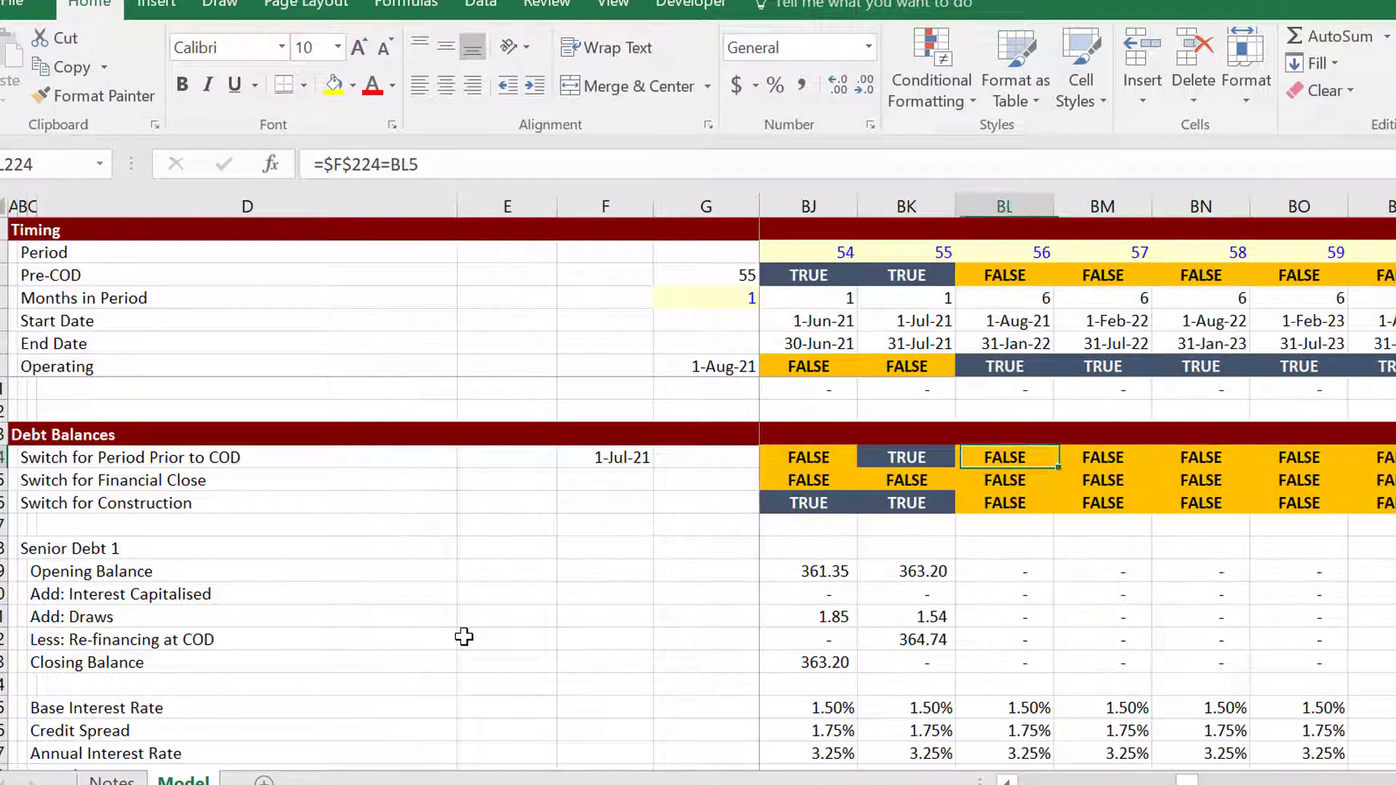
- Compare the Switch for Period Prior to COD with the Switch for Financial Close in period 55
key(Left)
key(Left)
key(Down)
key(Up)
key(Right)
key(Down)
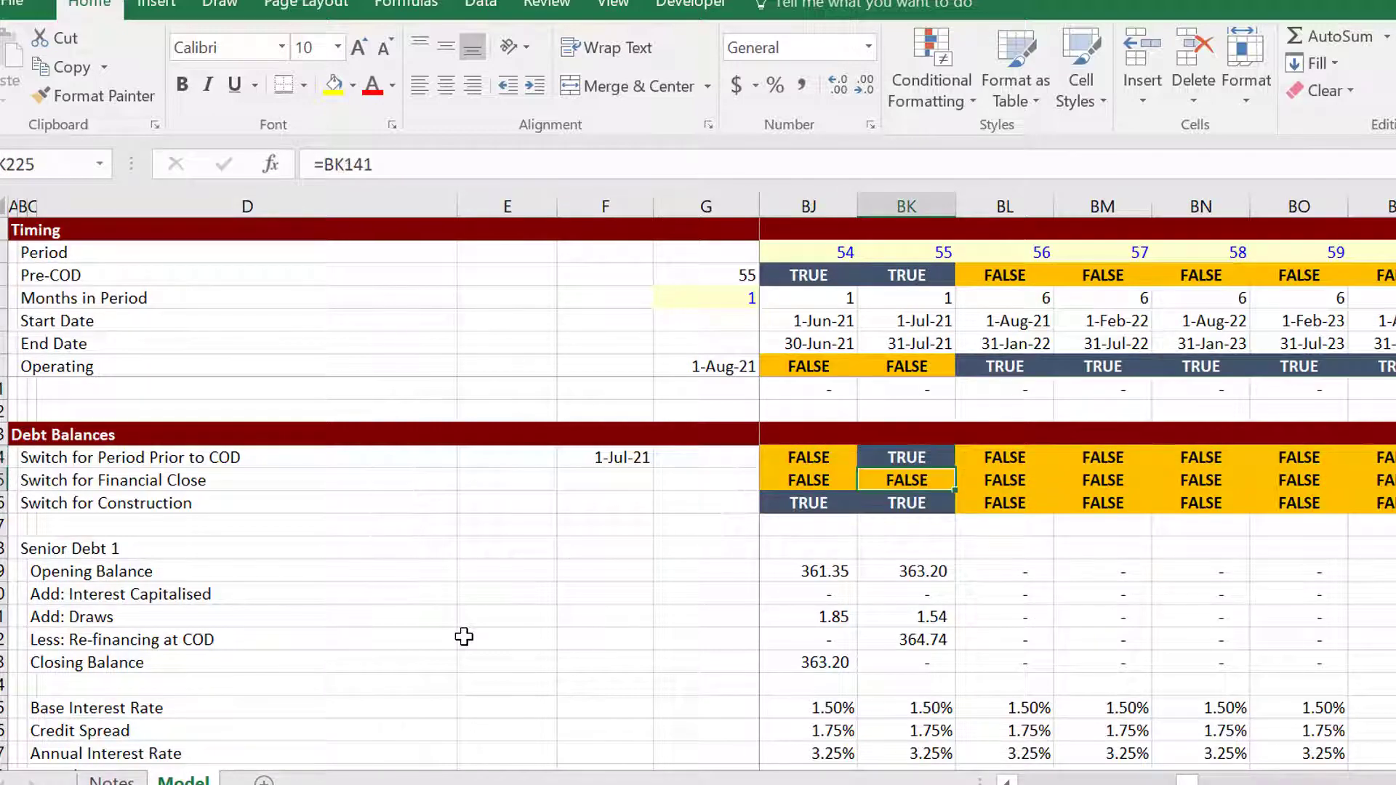
- Review the period 55 column of Senior Debt 1 from the balances down to the Undrawn Balance and commitment fee rows
key(Down)
key(Down)
key(Down)
key(Down)
key(Down)
key(Down)
key(Down)
key(Down)
key(Down)
key(Down)
key(Down)
key(Down)
key(Down)
key(Down)
key(Down)
key(Down)
key(Down)
key(Down)
key(Down)
key(Down)
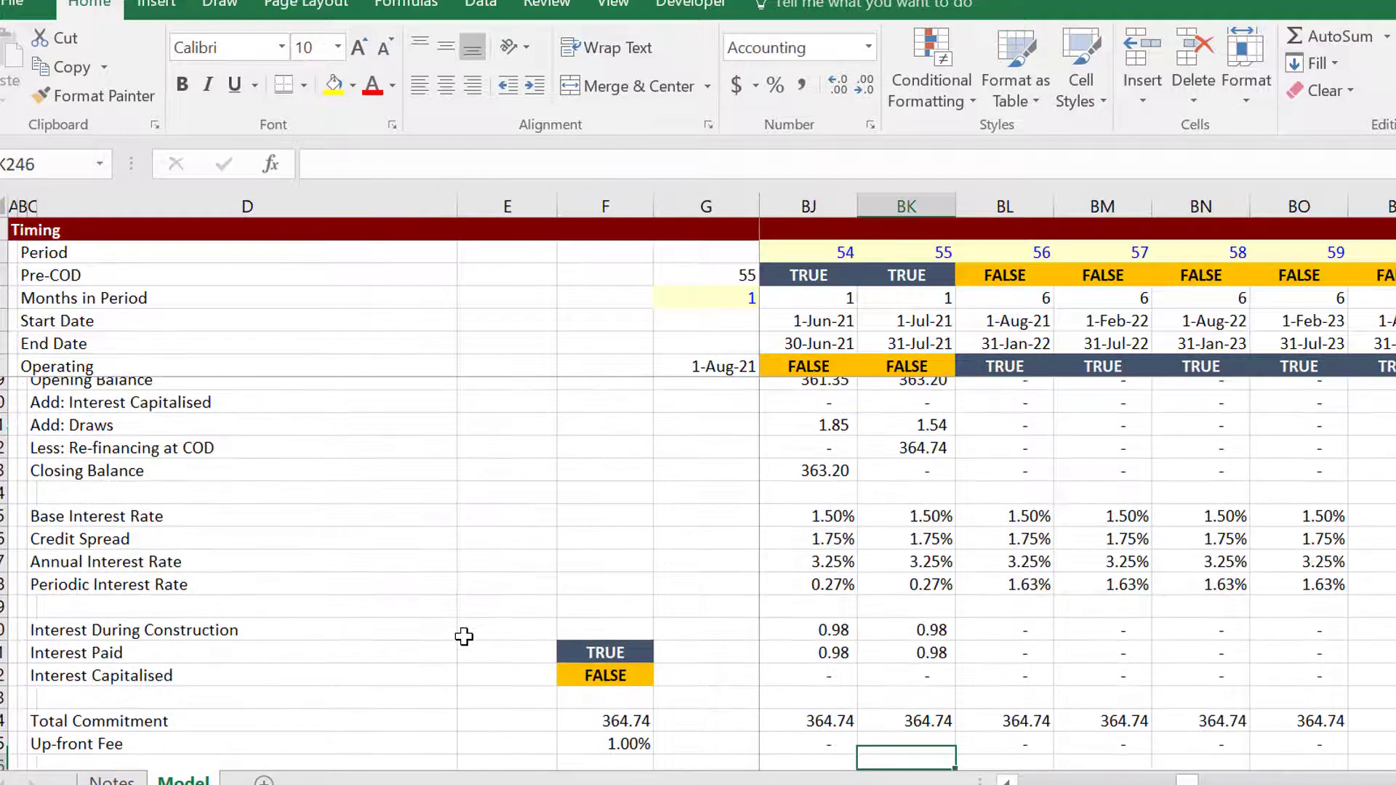
key(Down)
key(Down)
key(Up)
key(Up)
key(Up)
key(Up)
key(Up)
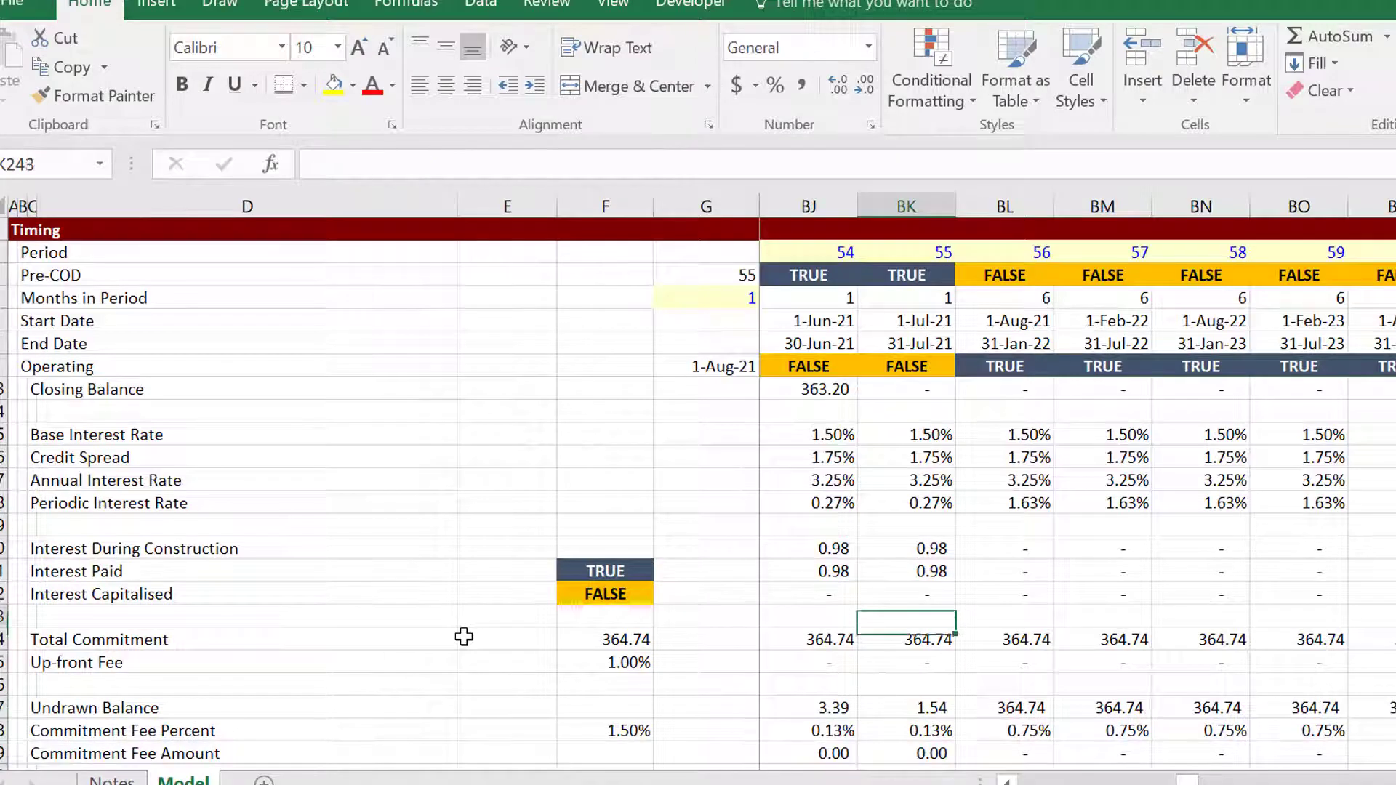
- Inspect the period 55 formula for Less: Re-financing at COD in Senior Debt 1, including its switch reference
key(Up)
key(Up)
key(Up)
key(Up)
key(Up)
key(Up)
key(Up)
key(Up)
key(Up)
key(Up)
key(Up)
key(Up)
key(Up)
key(Up)
key(Up)
key(Up)
key(Up)
key(Up)
key(Down)
key(Down)
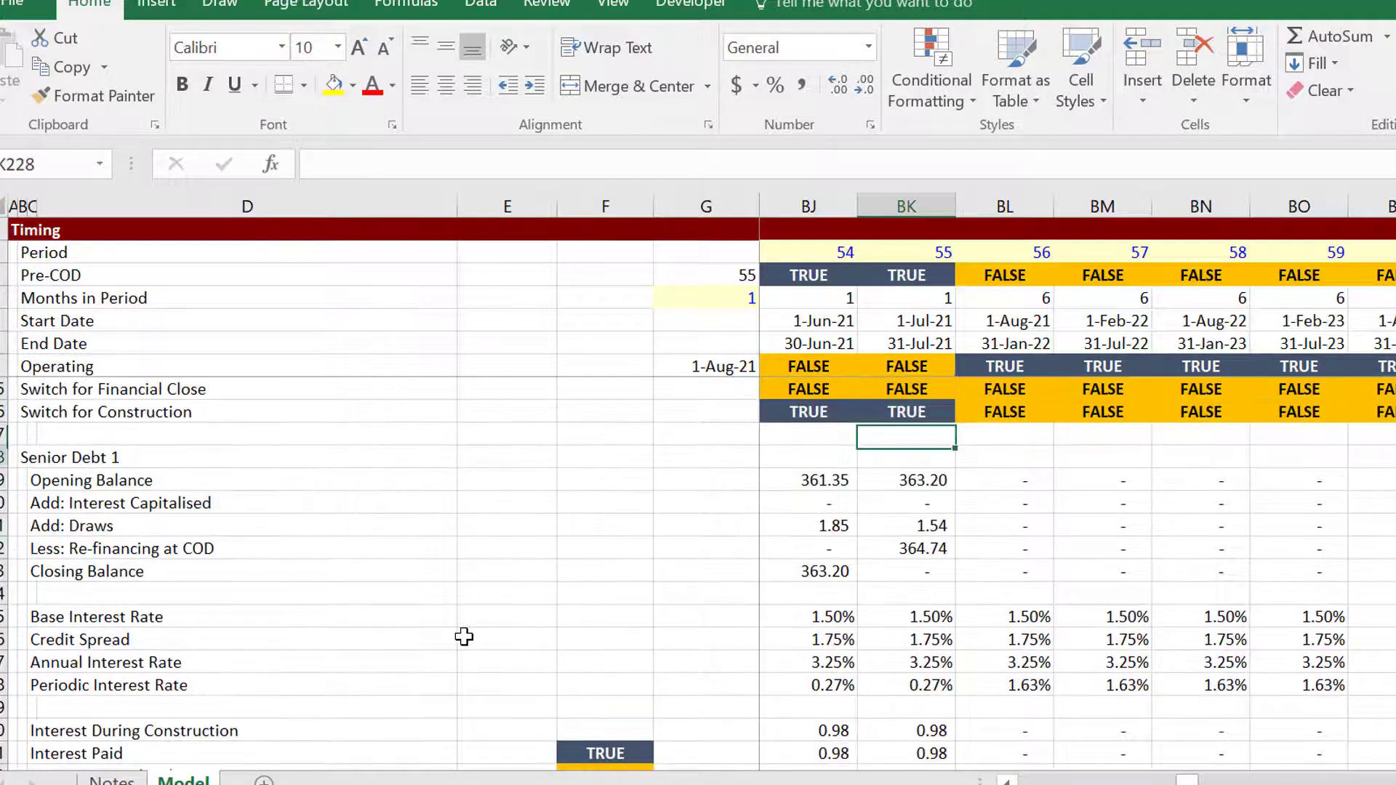
key(Down)
key(Down)
key(Down)
key(Down)
key(Down)
key(F2)
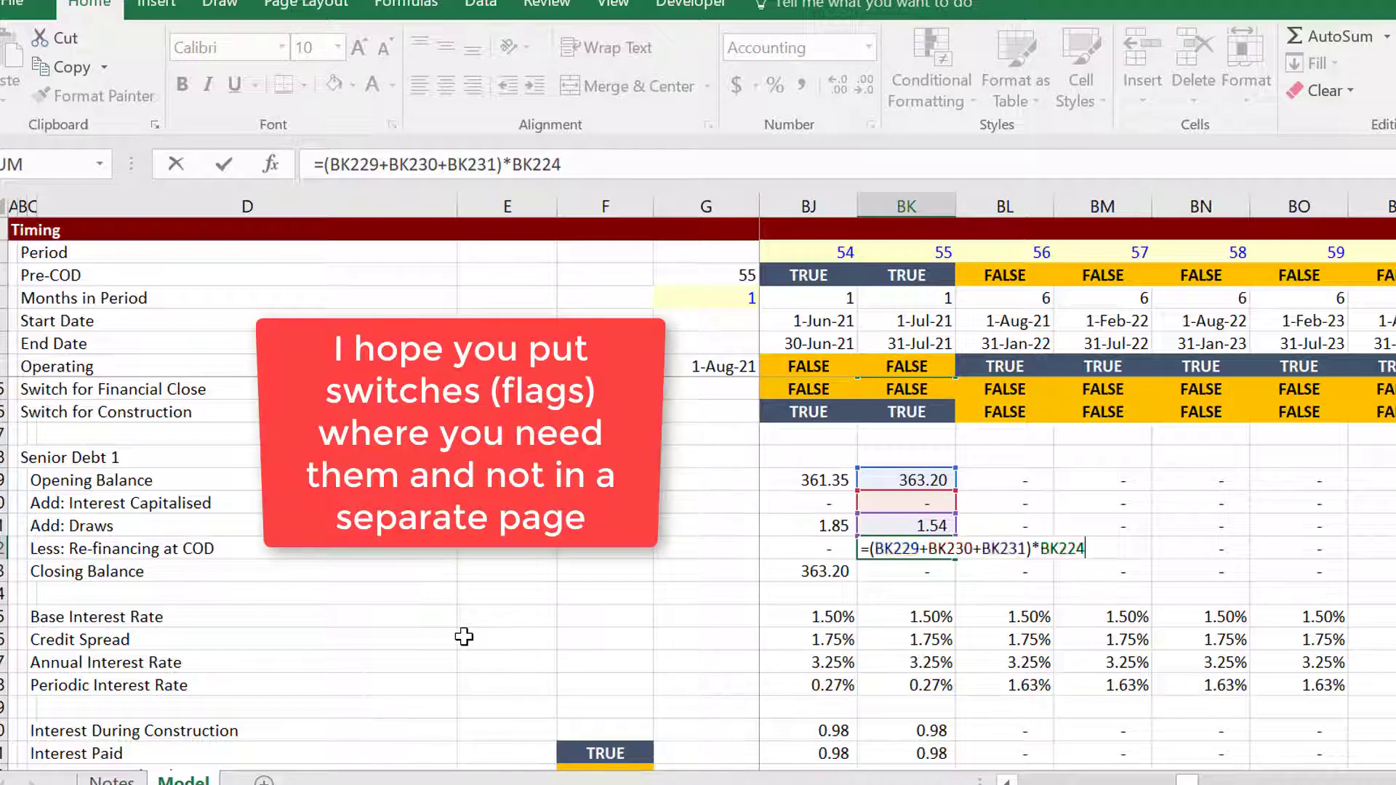
key(Return)
key(Up)
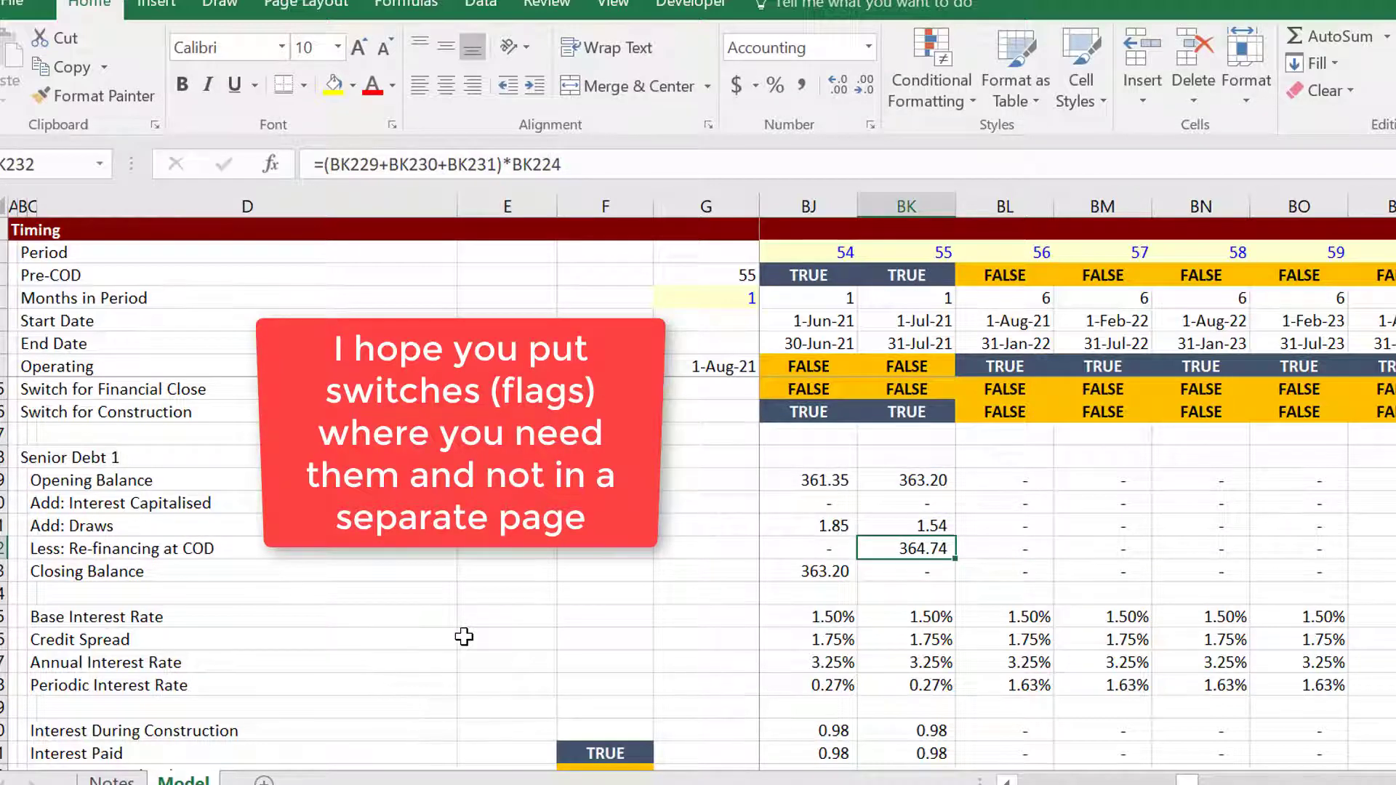
- Check the period 53 Closing Balance formula and the period 51 Credit Spread lookup in Senior Debt 1
key(Down)
key(Left)
key(Left)
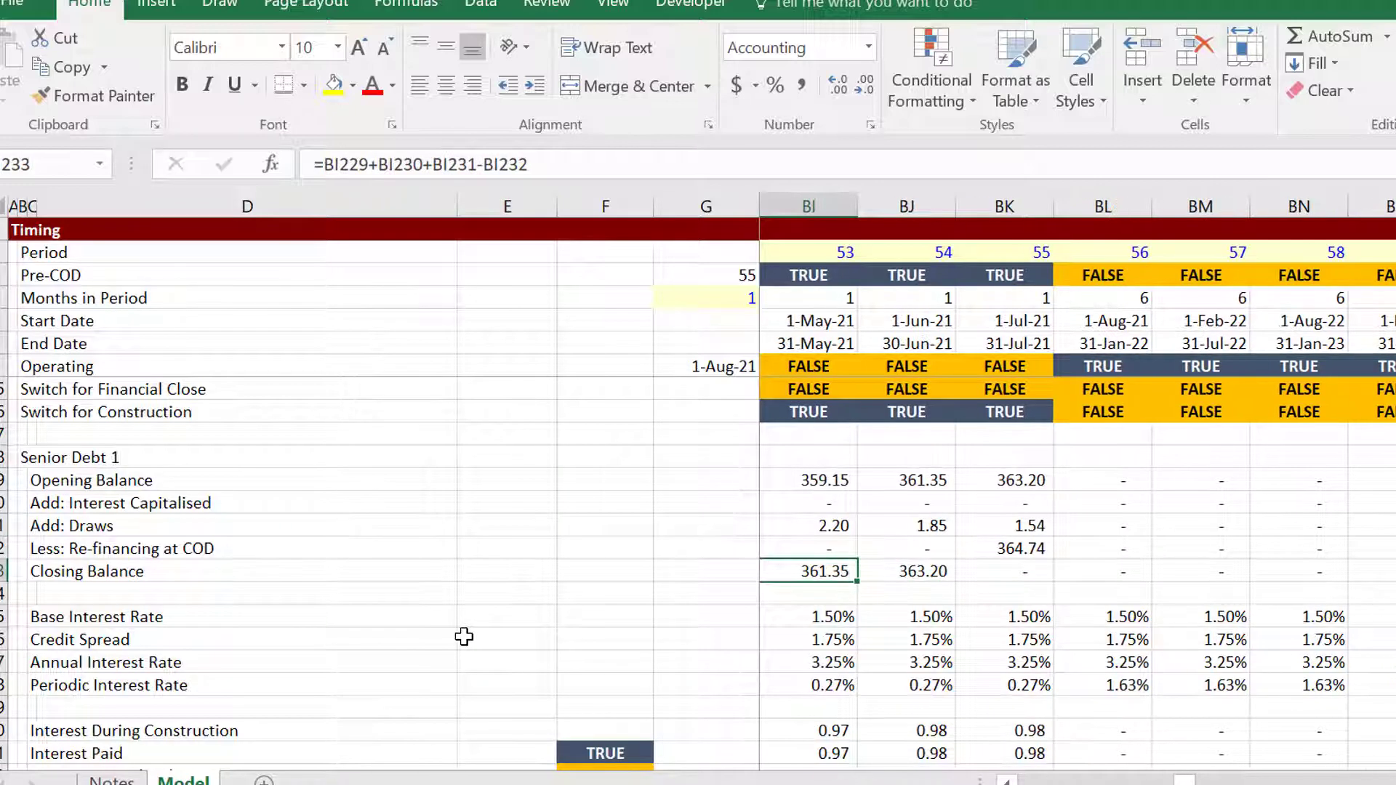
key(Down)
key(Down)
key(Down)
key(Left)
key(Left)
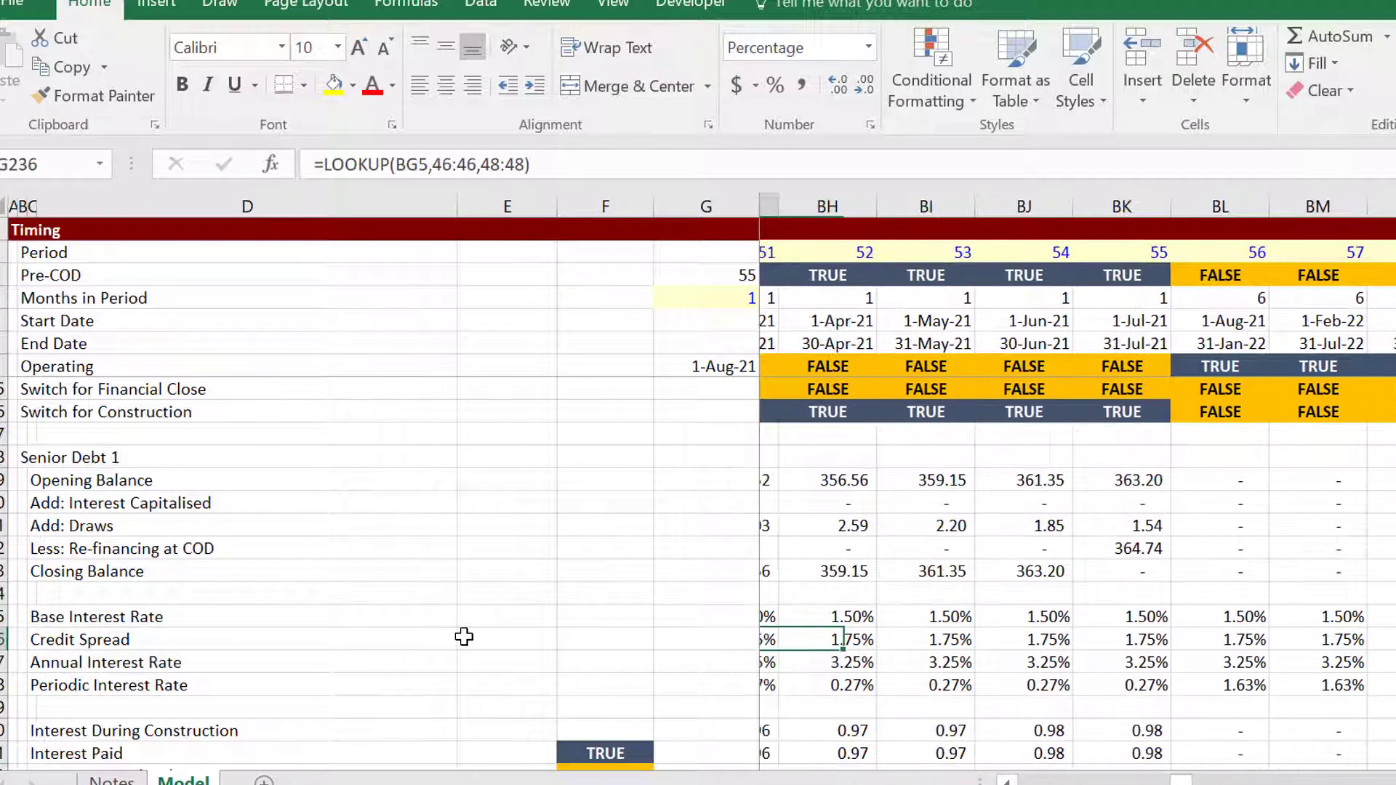
- Inspect the period 1 LOOKUP formula behind the Base Interest Rate of Senior Debt 1
key(ctrl+Left)
key(Left)
key(Up)
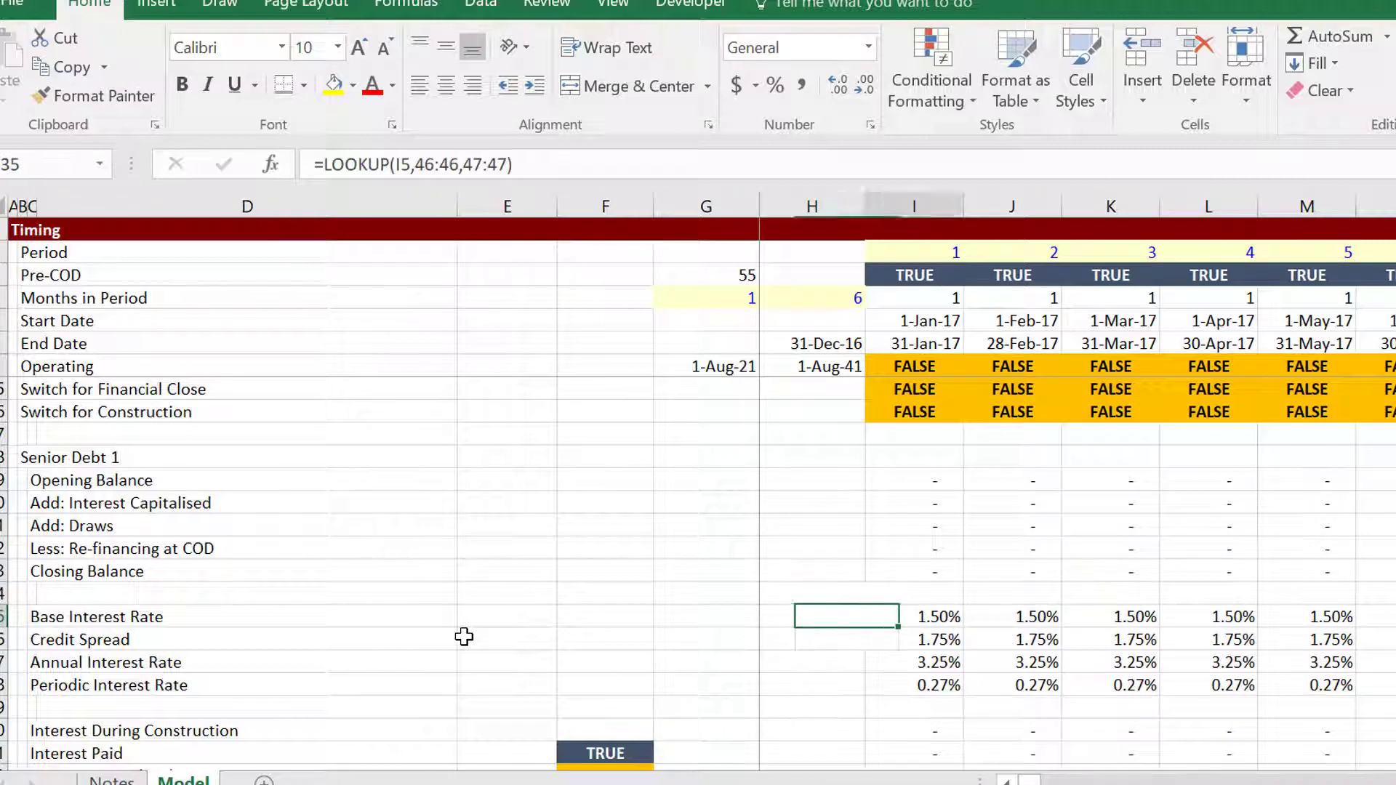
key(Right)
key(F2)
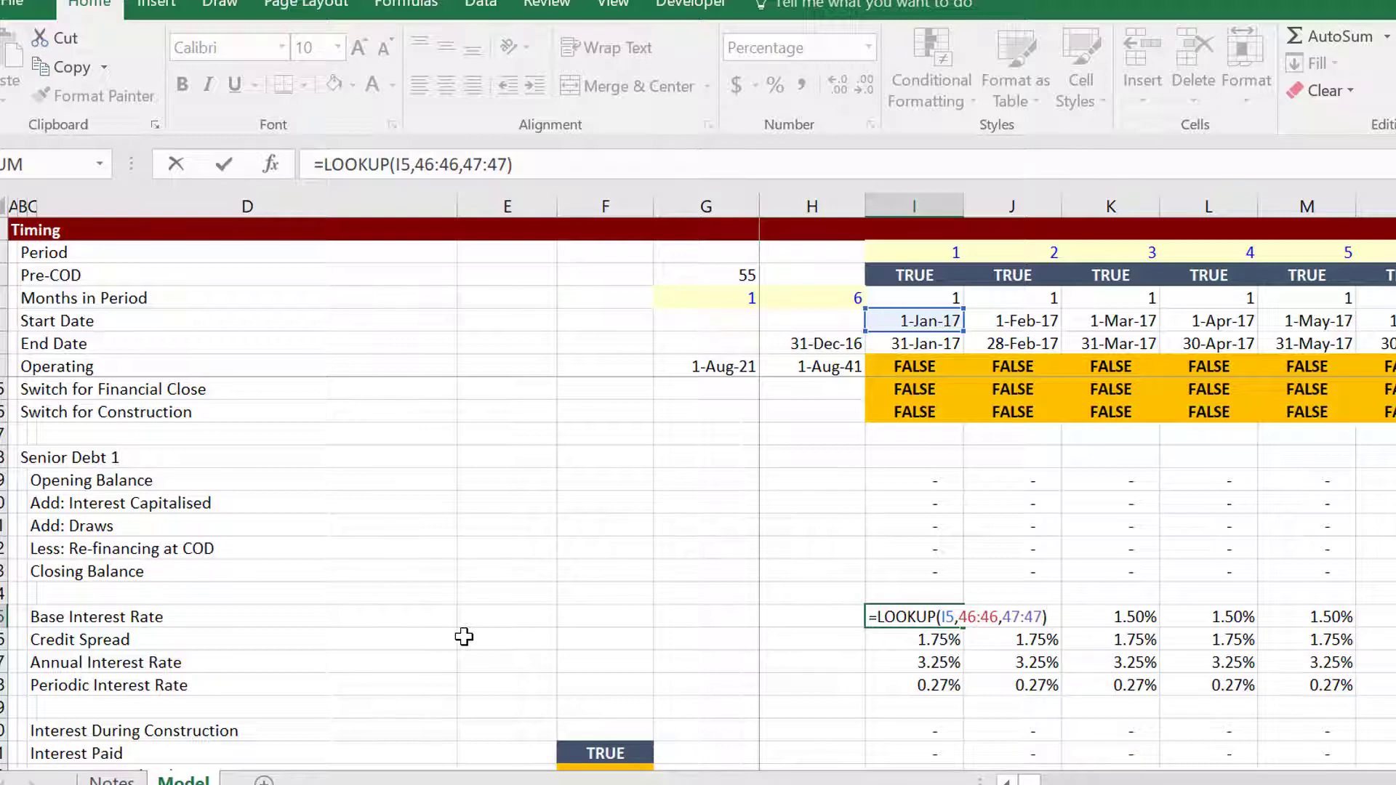
key(Return)
key(Down)
key(Up)
key(Up)
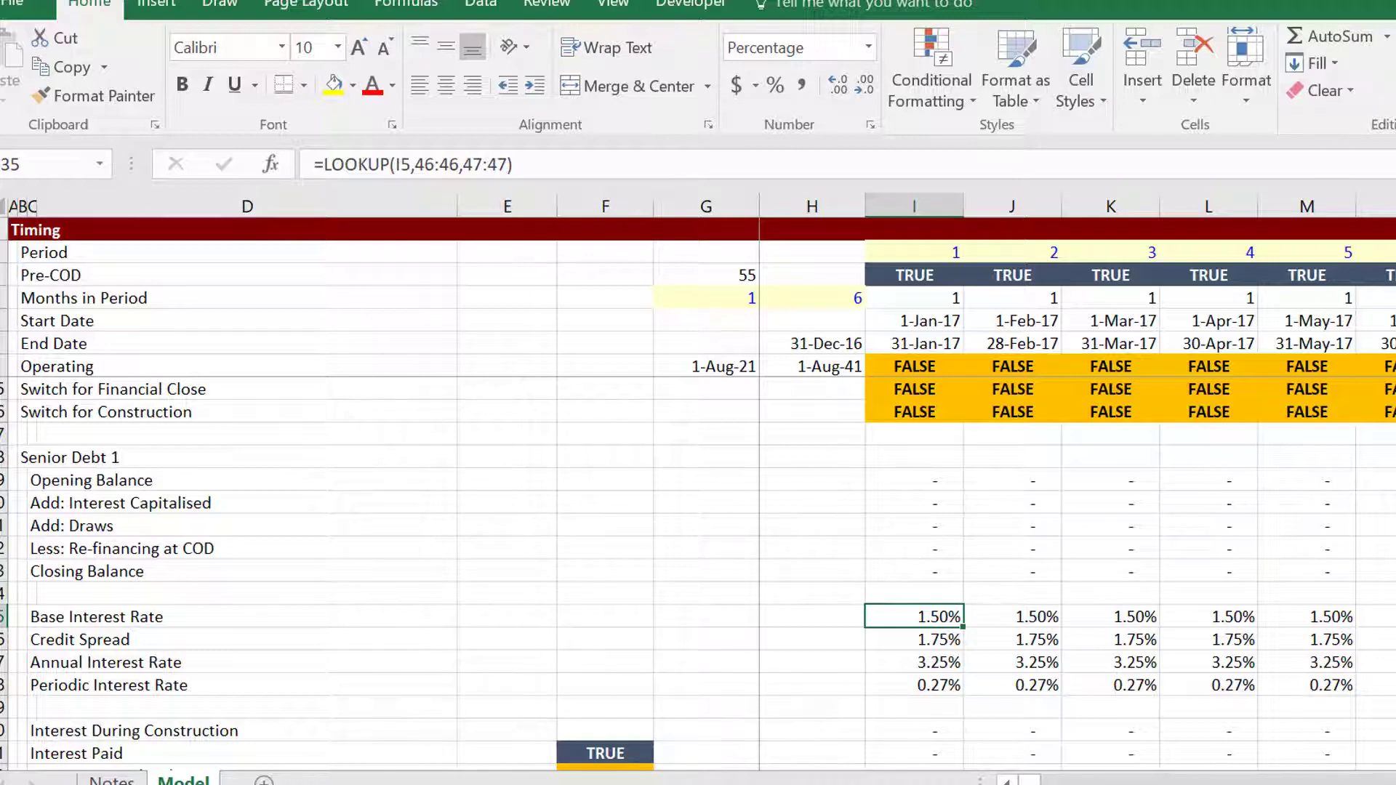
- Switch to the web browser, open the wiki's page on fundamental Excel functions for financial modelling, and return to its home page
click(508, 784)
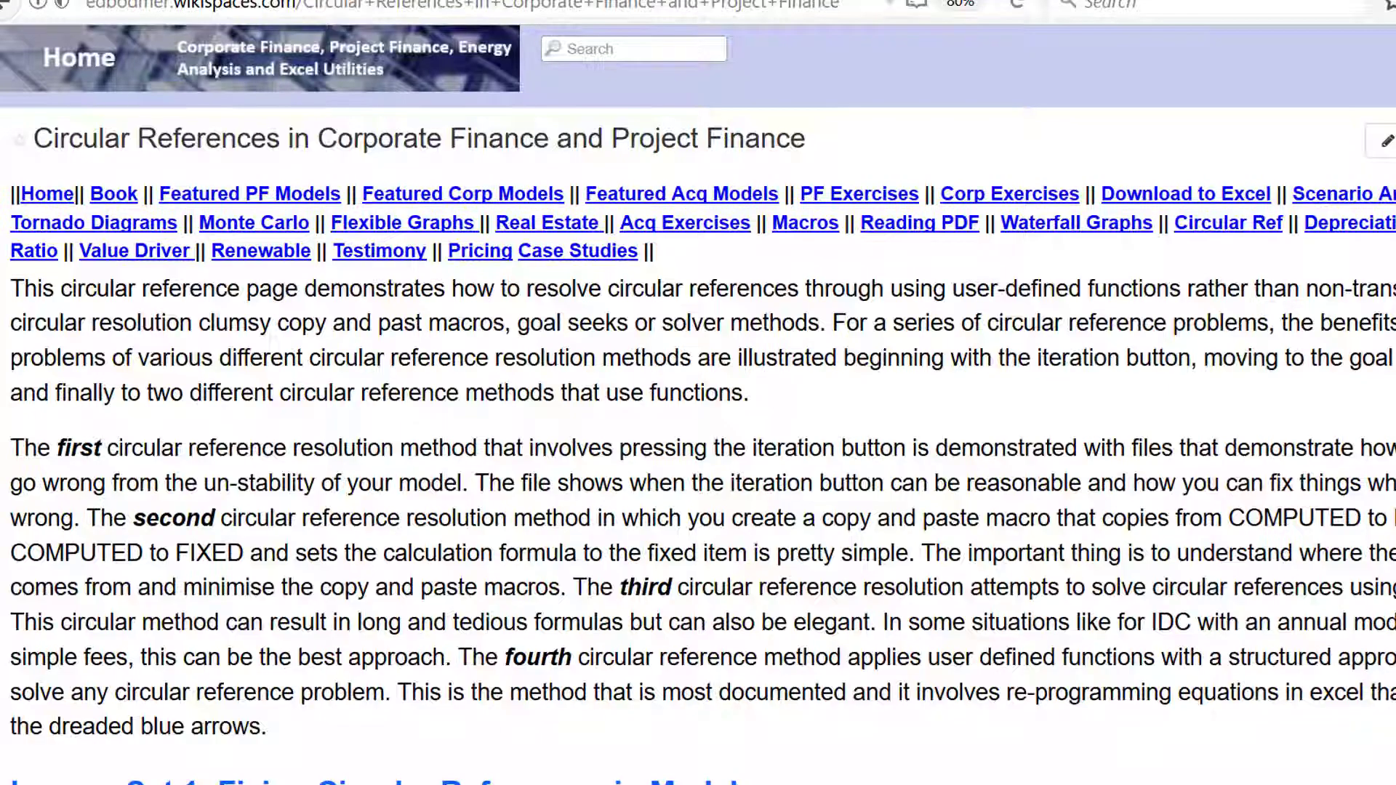
click(45, 196)
scroll(45, 201, down, 5)
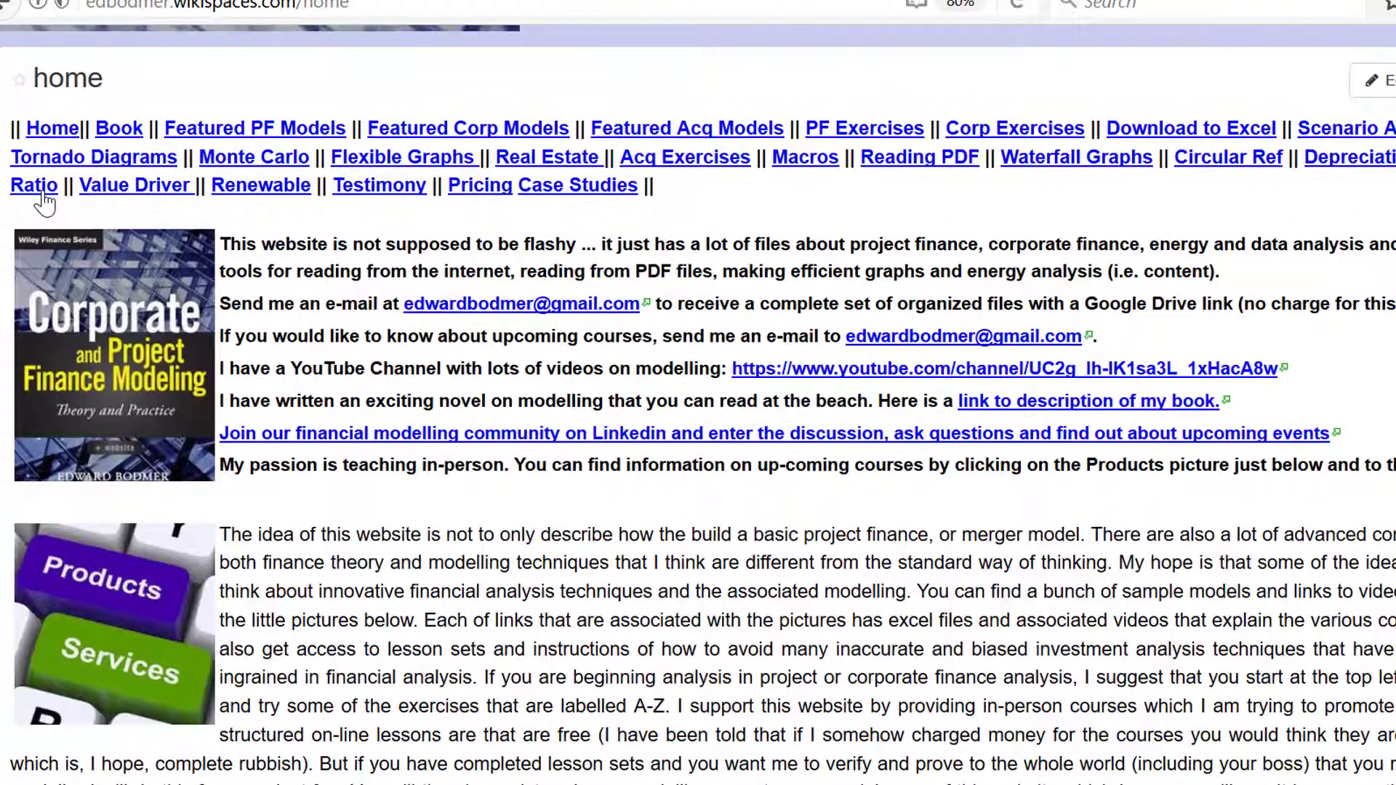
scroll(45, 203, down, 15)
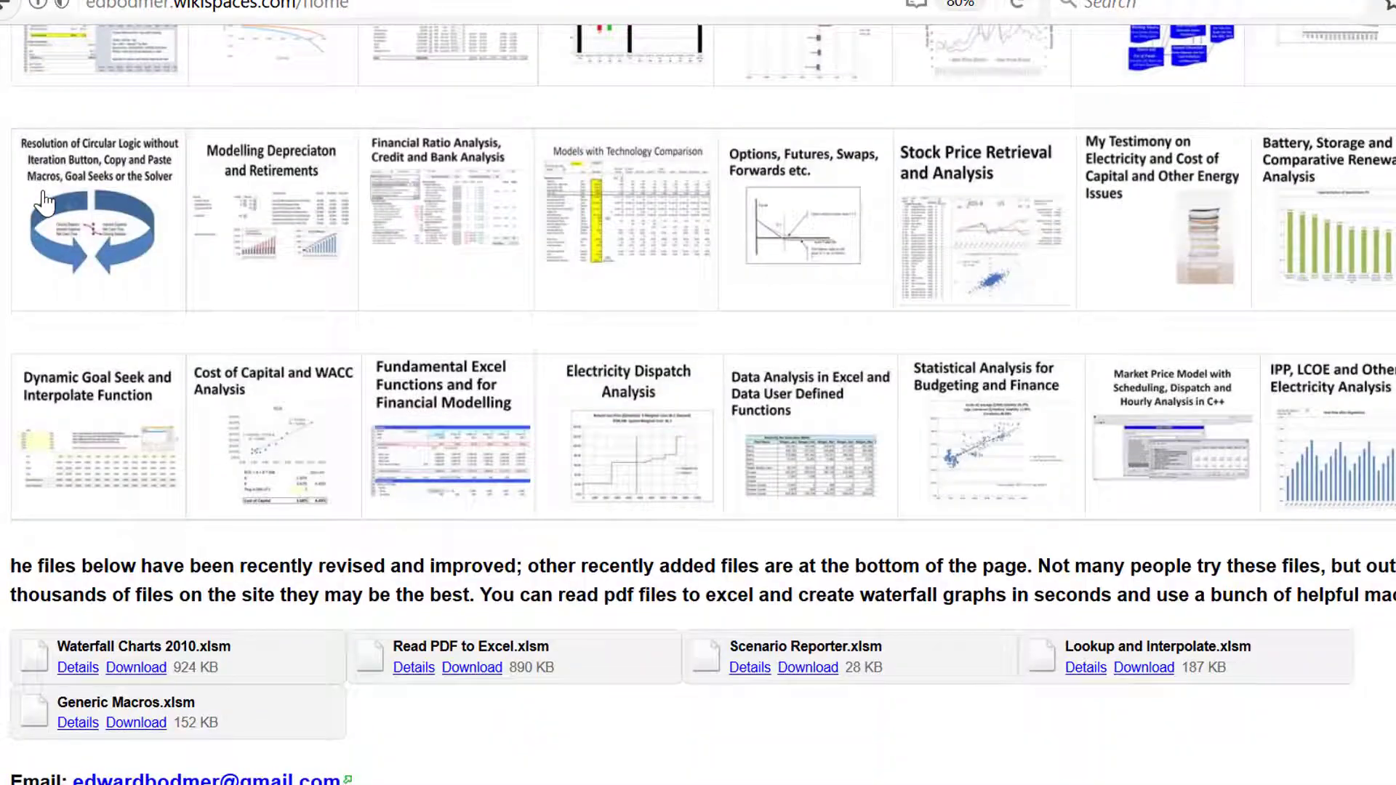
click(438, 459)
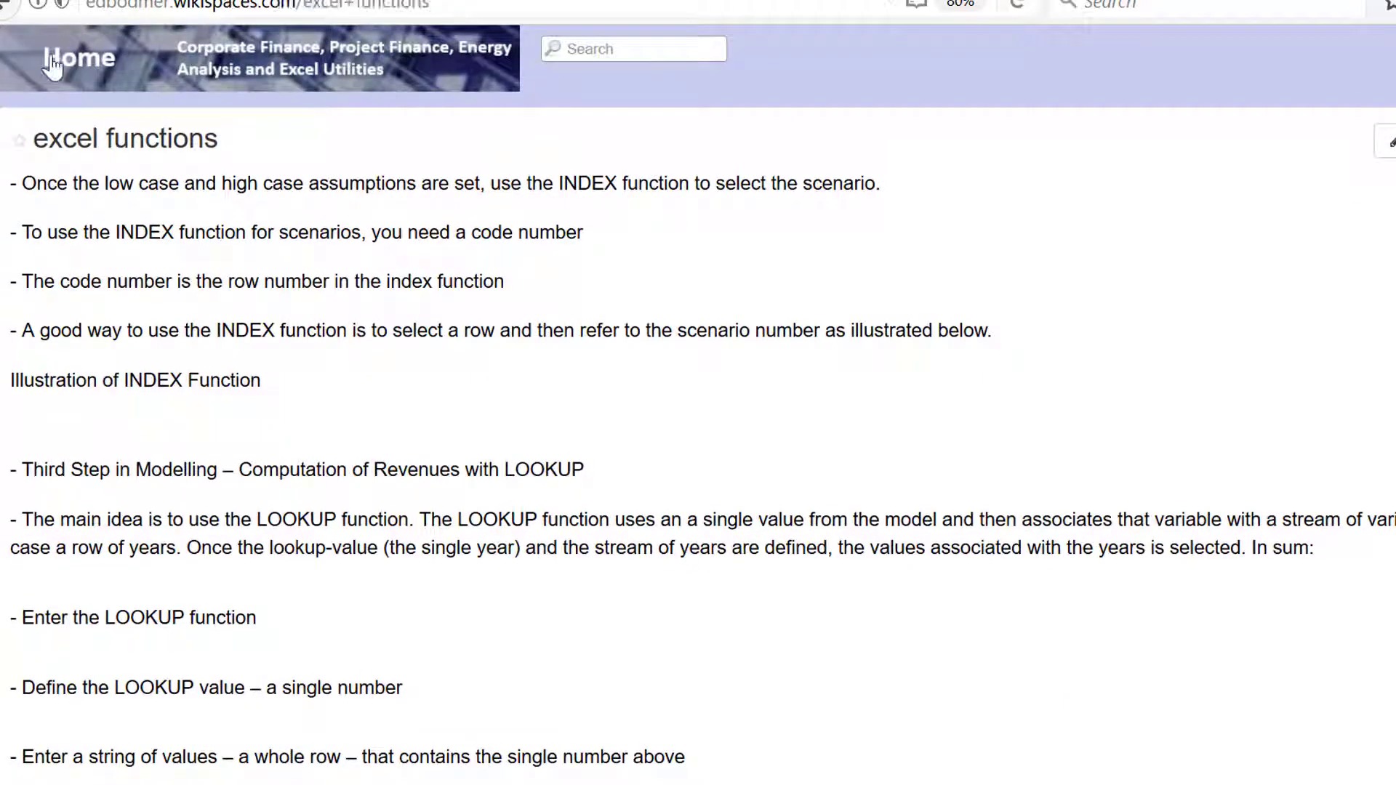
click(69, 74)
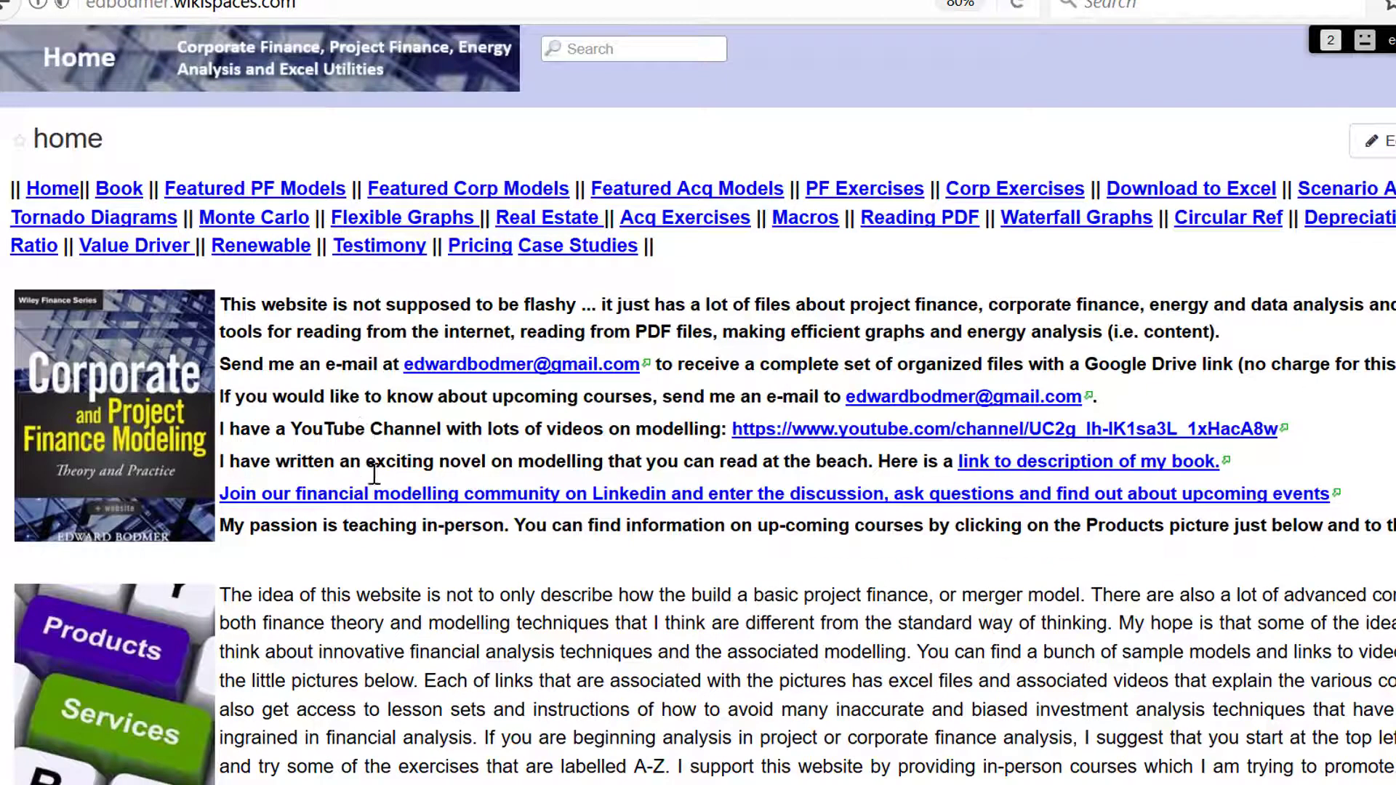
- Switch to the Solar Template workbook in Excel and go to the period 1 Interest During Construction cell of Senior Debt 1
mouse_move(363, 784)
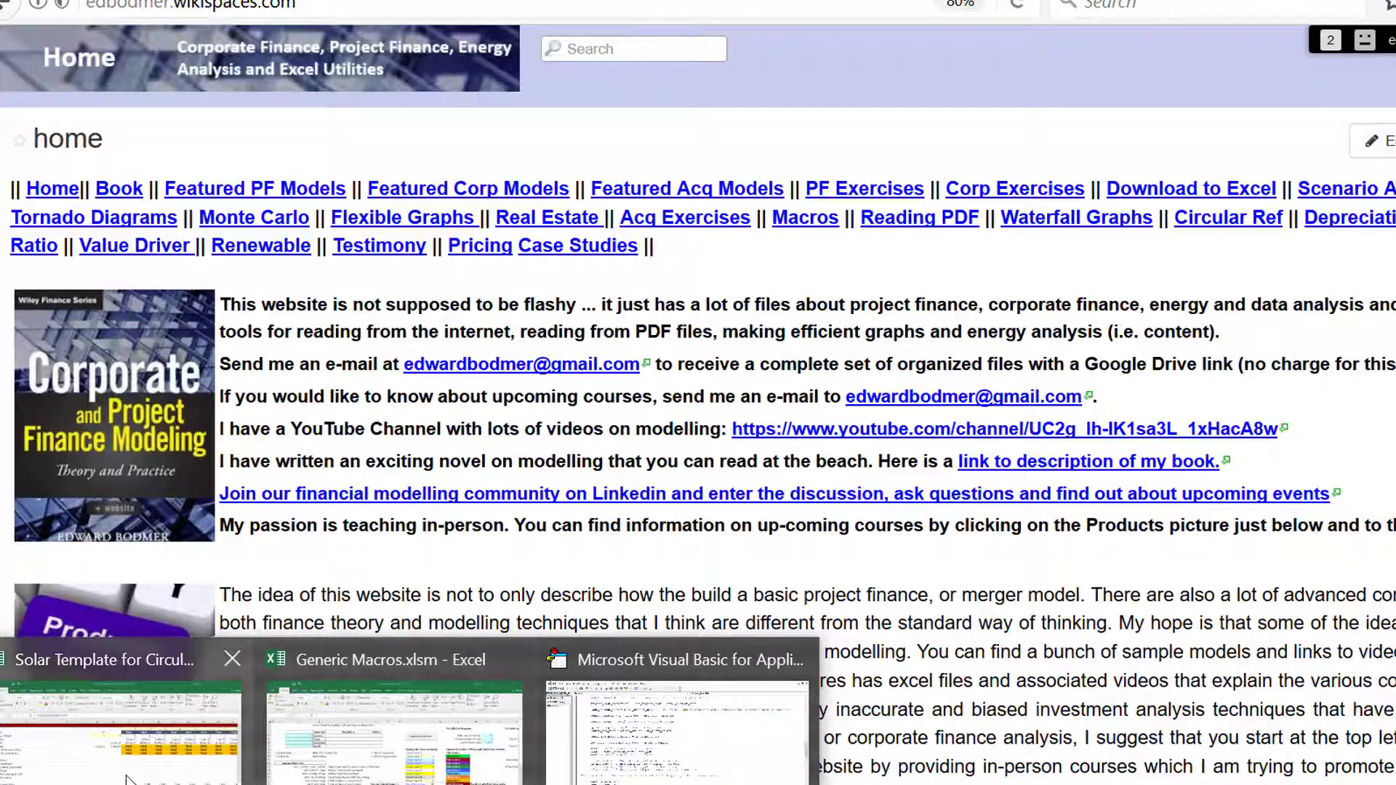
click(120, 730)
key(Down)
key(Down)
key(Down)
key(Down)
key(Down)
key(Down)
key(Down)
key(Down)
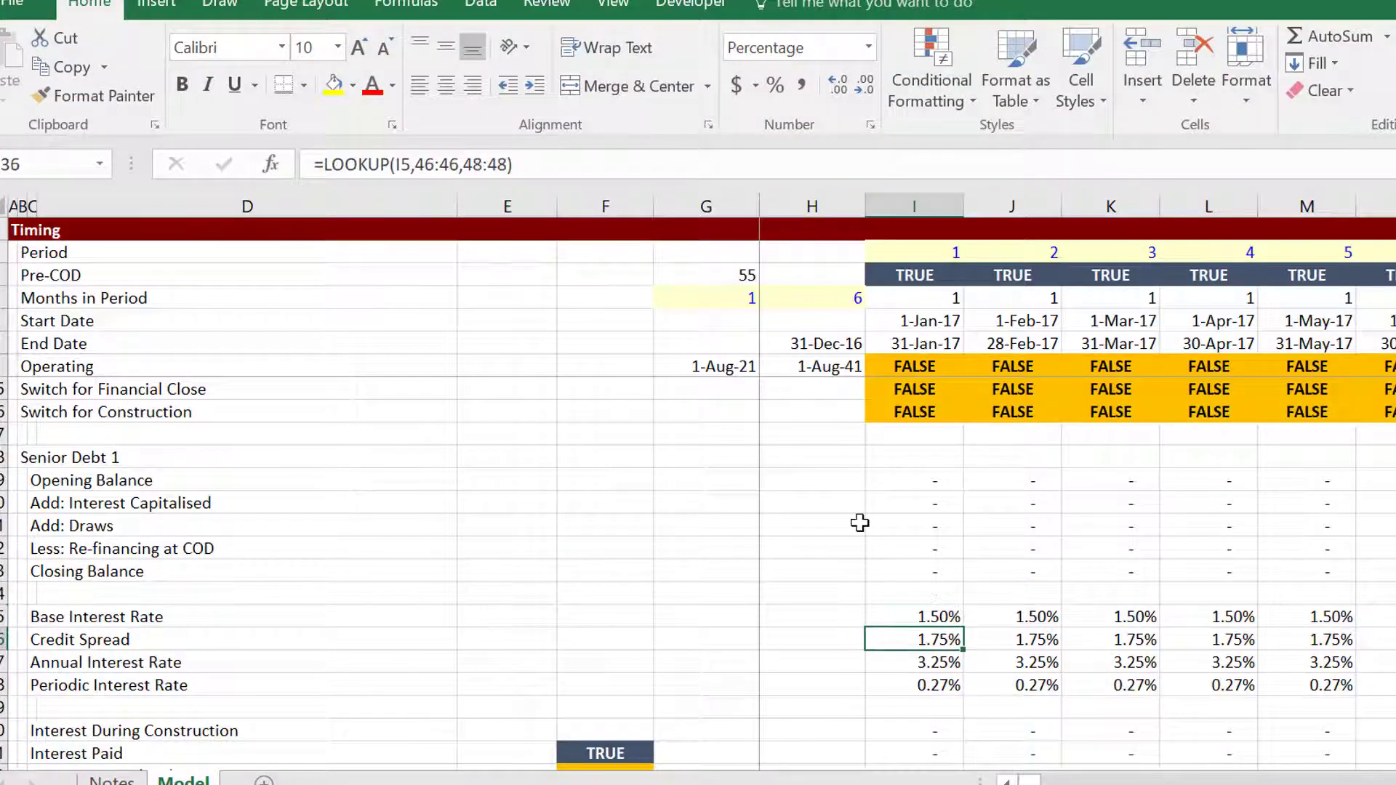
key(Down)
key(Down)
key(Down)
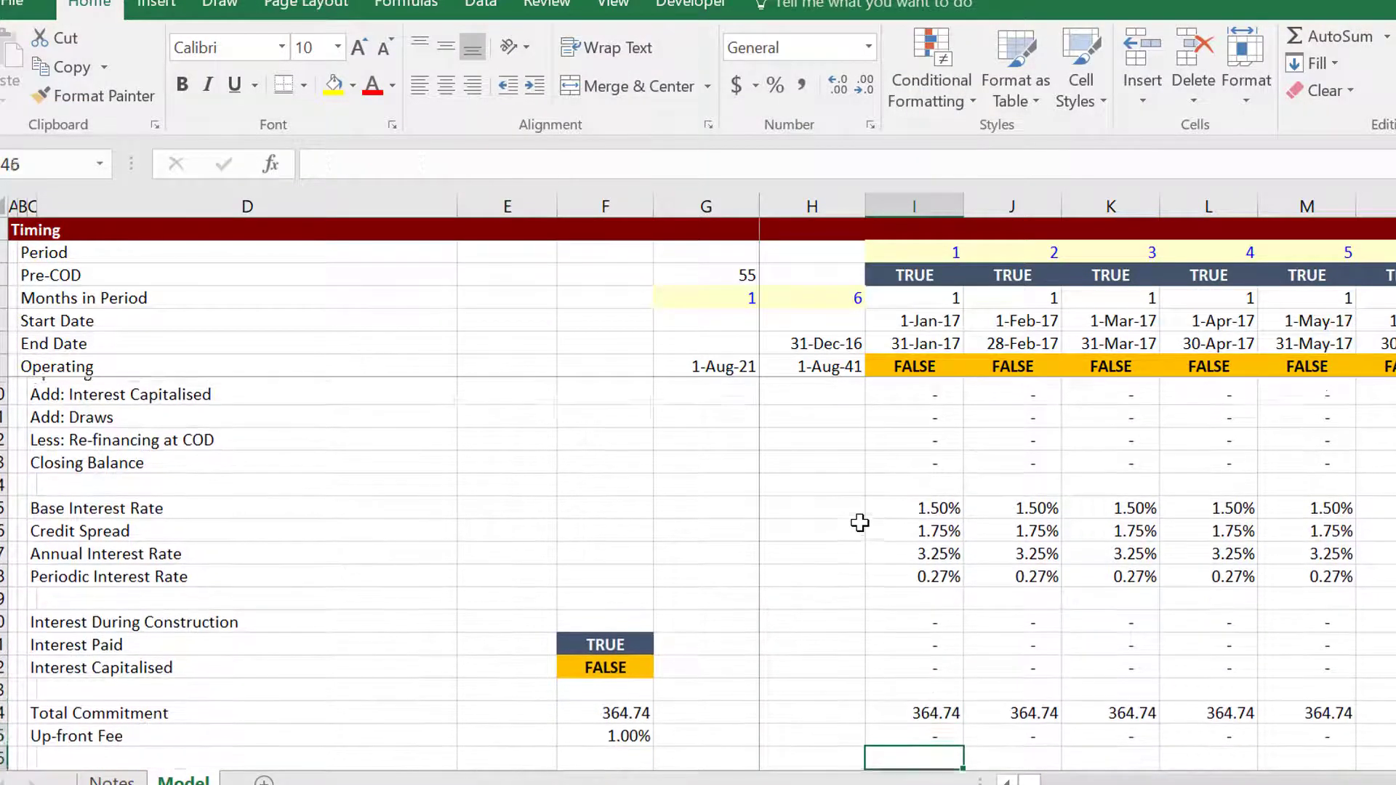
key(Up)
key(Up)
key(Up)
key(Up)
key(Up)
key(Up)
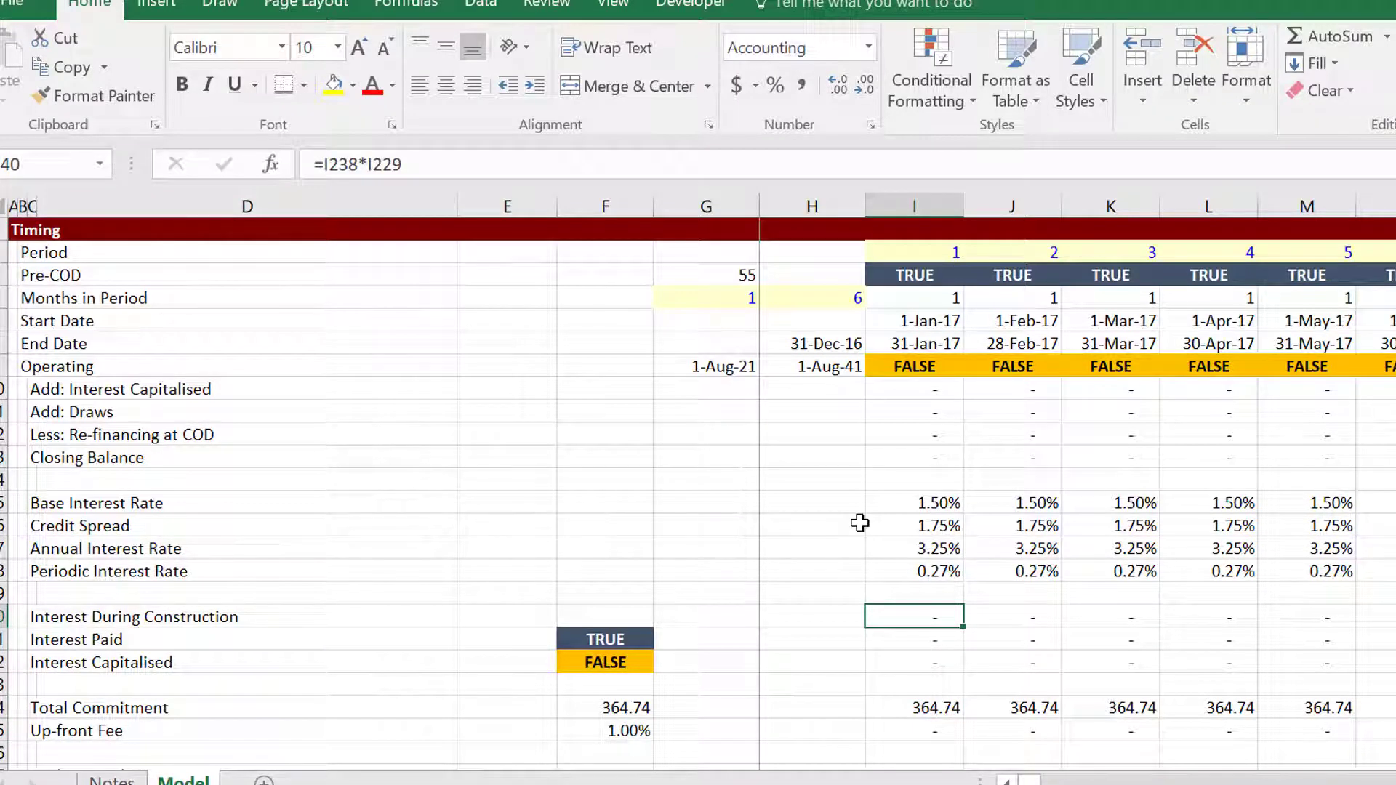
- Check the formula behind the Interest Paid switch of Senior Debt 1
key(Down)
key(Left)
key(Left)
key(Left)
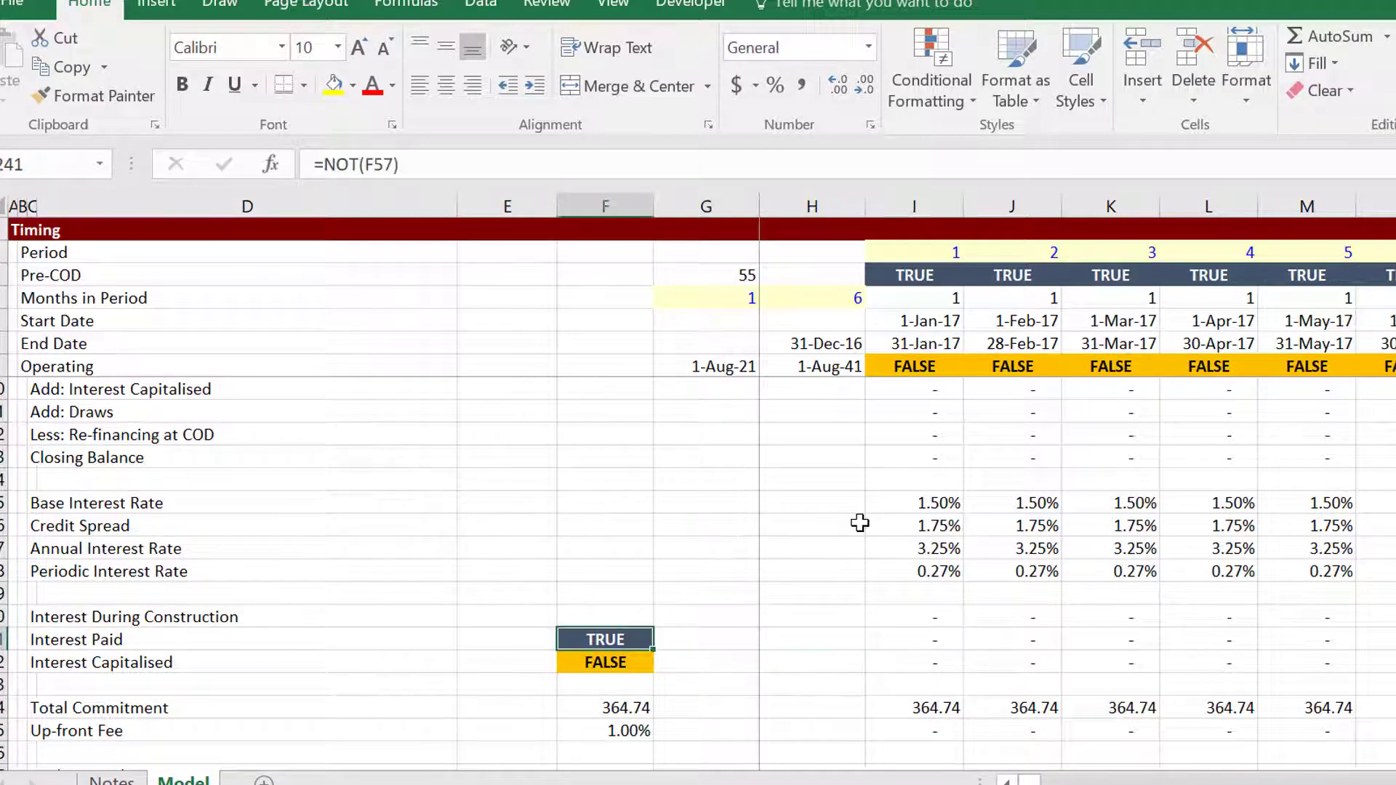
- Inspect the cell references in the period 1 Interest During Construction formula of Senior Debt 1
key(Right)
key(Right)
key(Right)
key(Up)
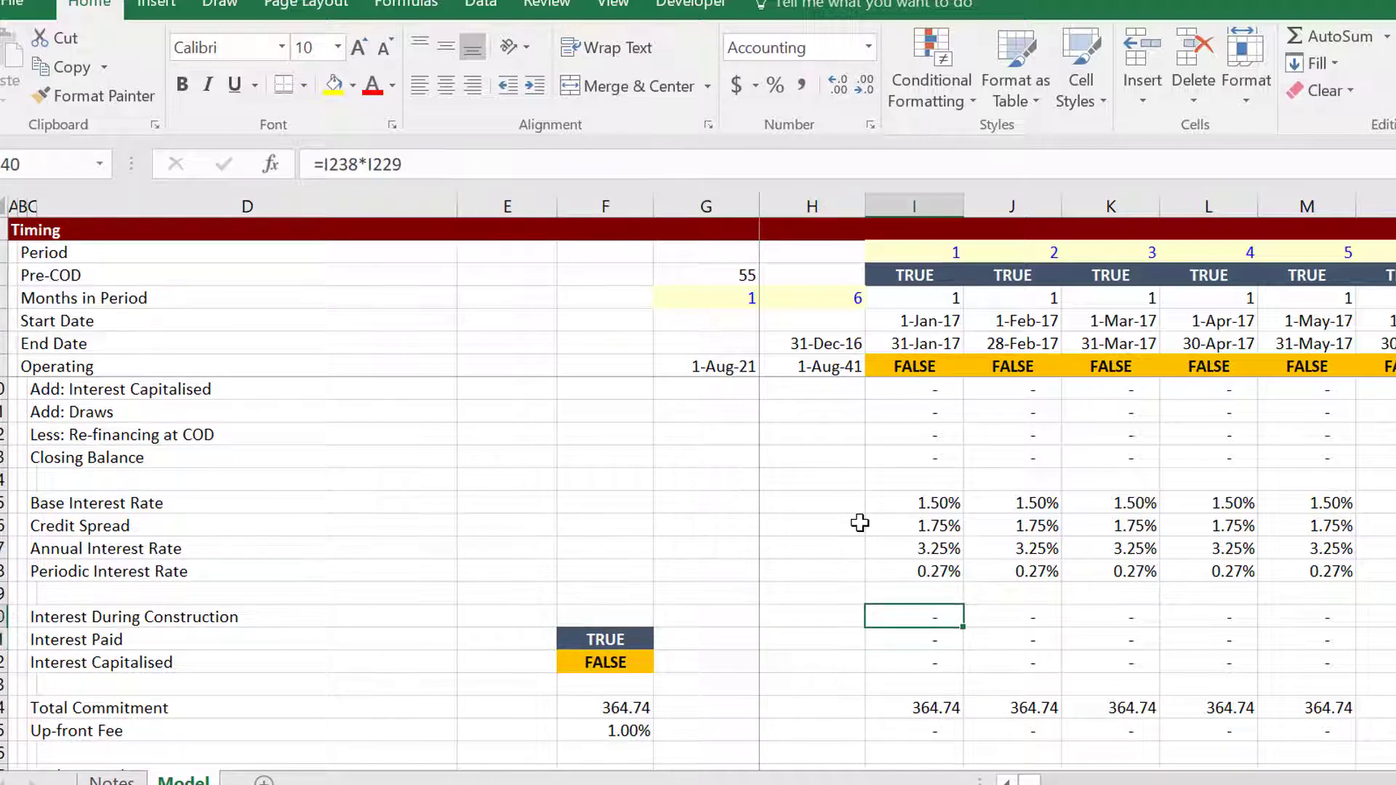
key(F2)
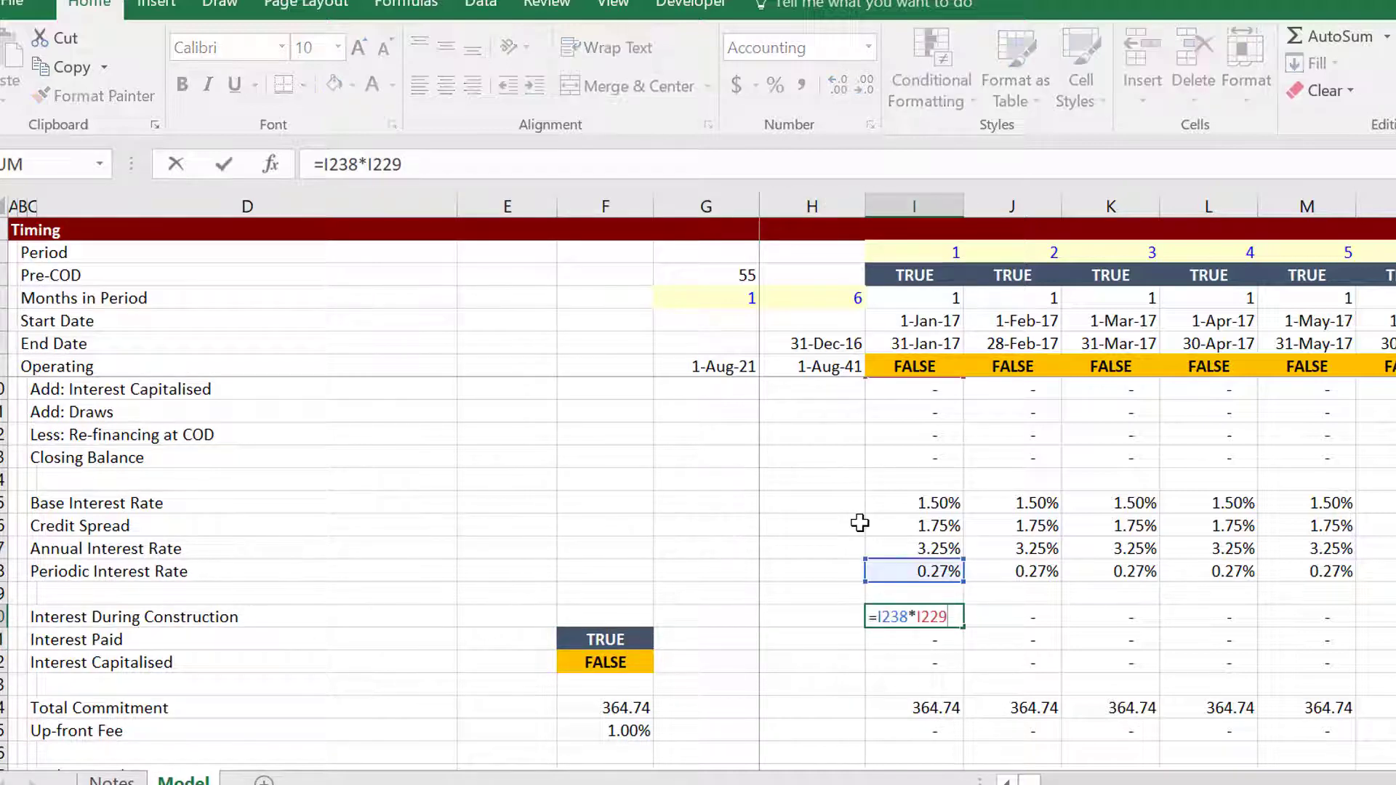
key(Escape)
- Bring the Senior Debt 1 balance rows into view and trace the period 1 Interest During Construction formula to its Opening Balance and Periodic Interest Rate
key(Up)
key(Up)
key(Up)
key(Up)
key(Up)
key(Up)
key(Up)
key(Up)
key(Up)
key(Up)
key(Up)
key(Up)
key(Up)
key(Up)
key(Up)
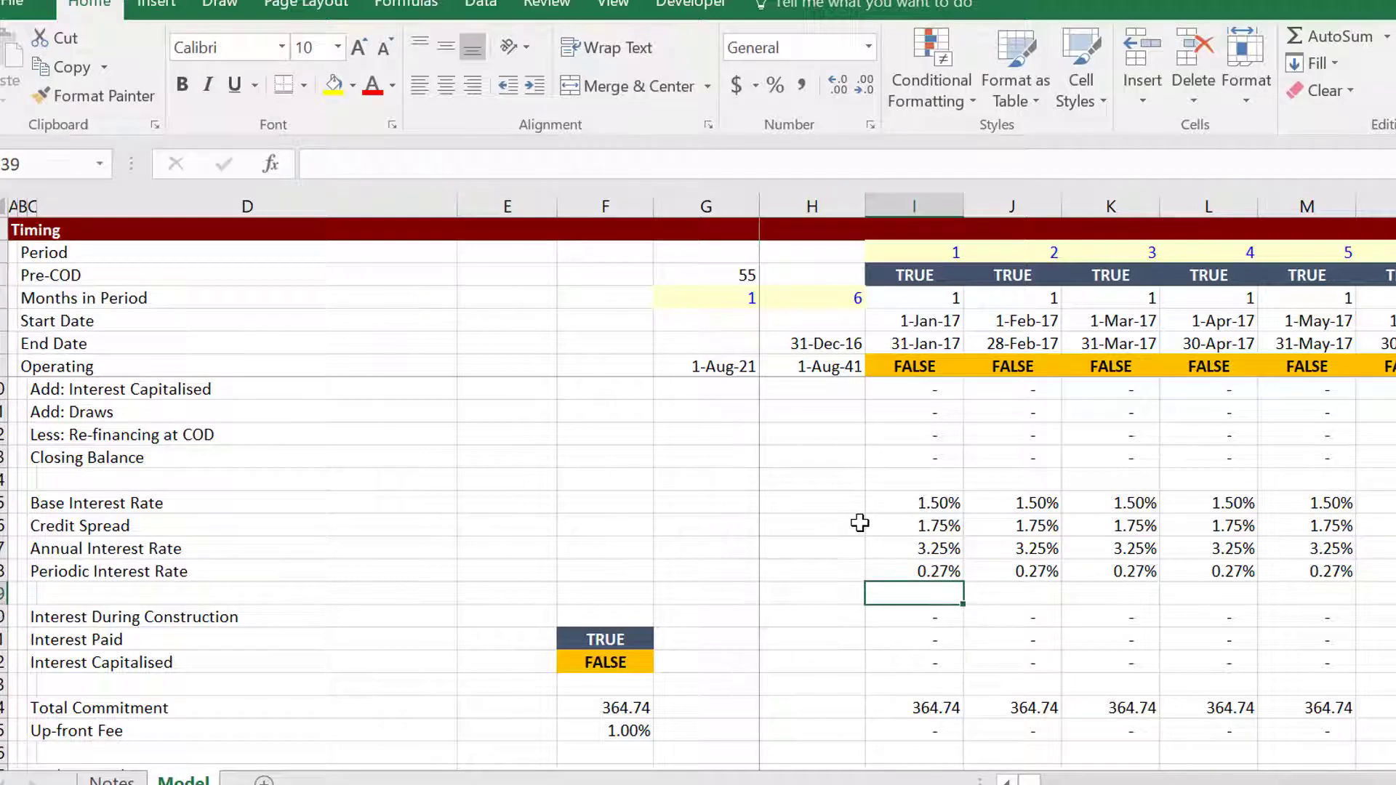
key(Down)
key(Down)
key(Down)
key(Down)
key(Down)
key(Down)
key(Down)
key(Down)
key(Down)
key(Down)
key(Down)
key(Down)
key(Down)
key(Down)
key(Down)
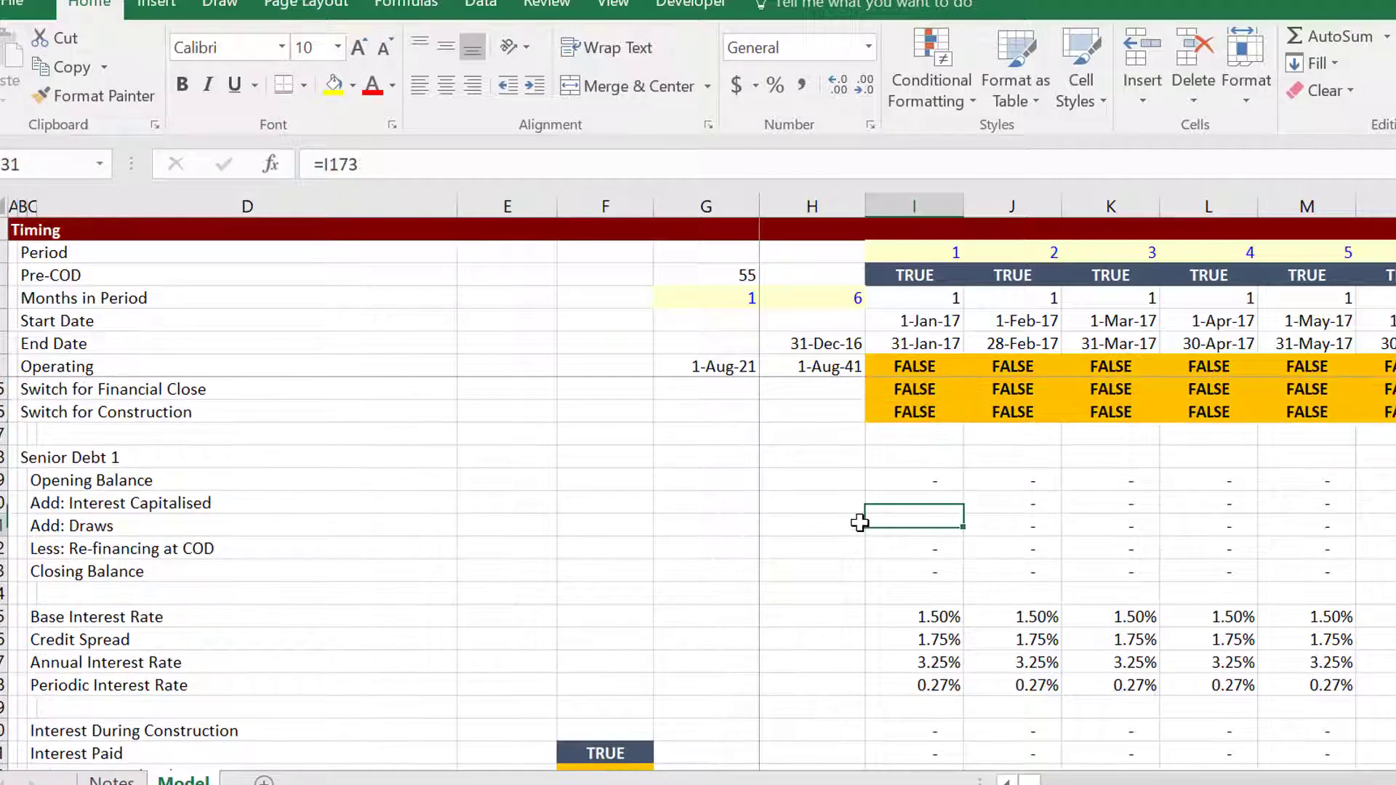
key(F2)
key(Escape)
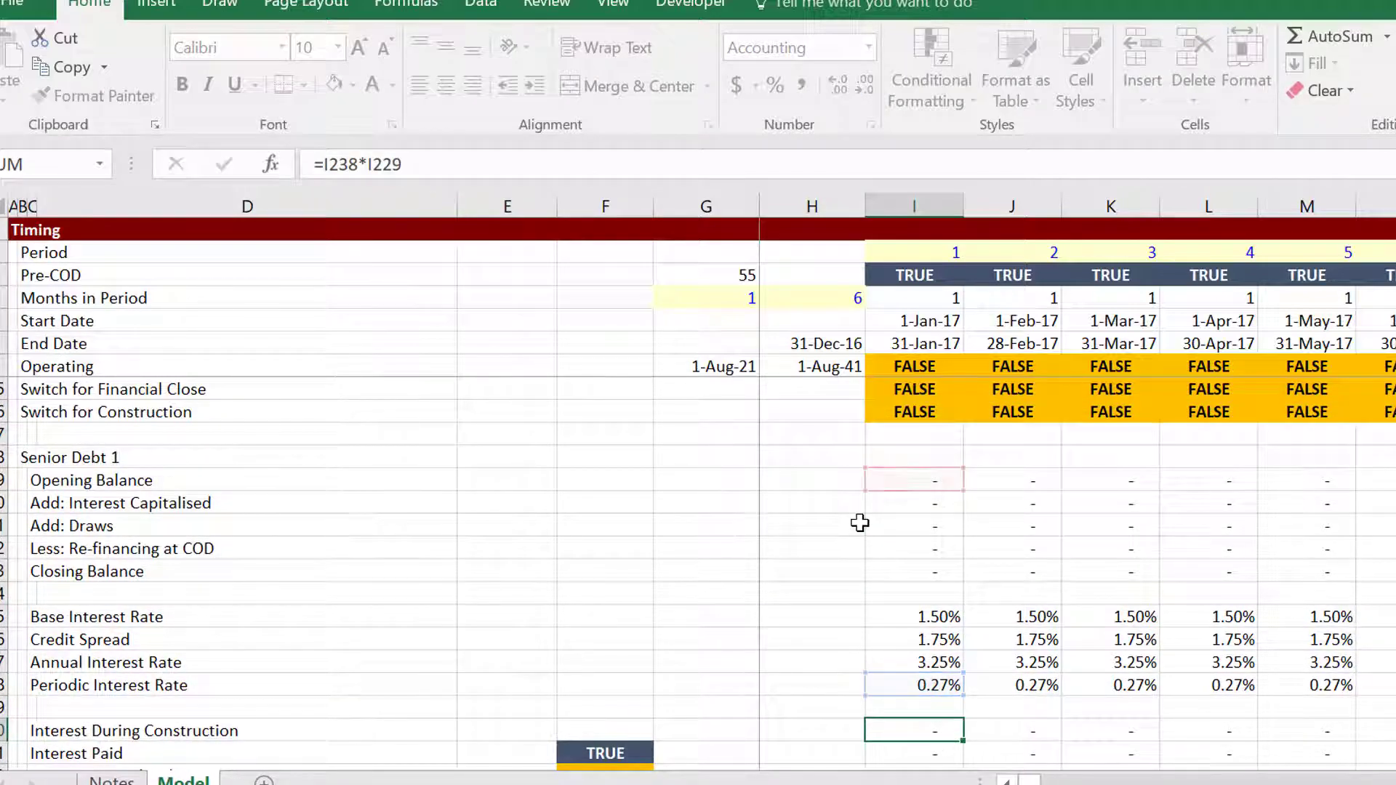
- Inspect the period 1 Interest Capitalised formula in Senior Debt 1, including its reference to the capitalisation switch
key(Down)
key(Down)
key(Down)
key(Up)
key(F2)
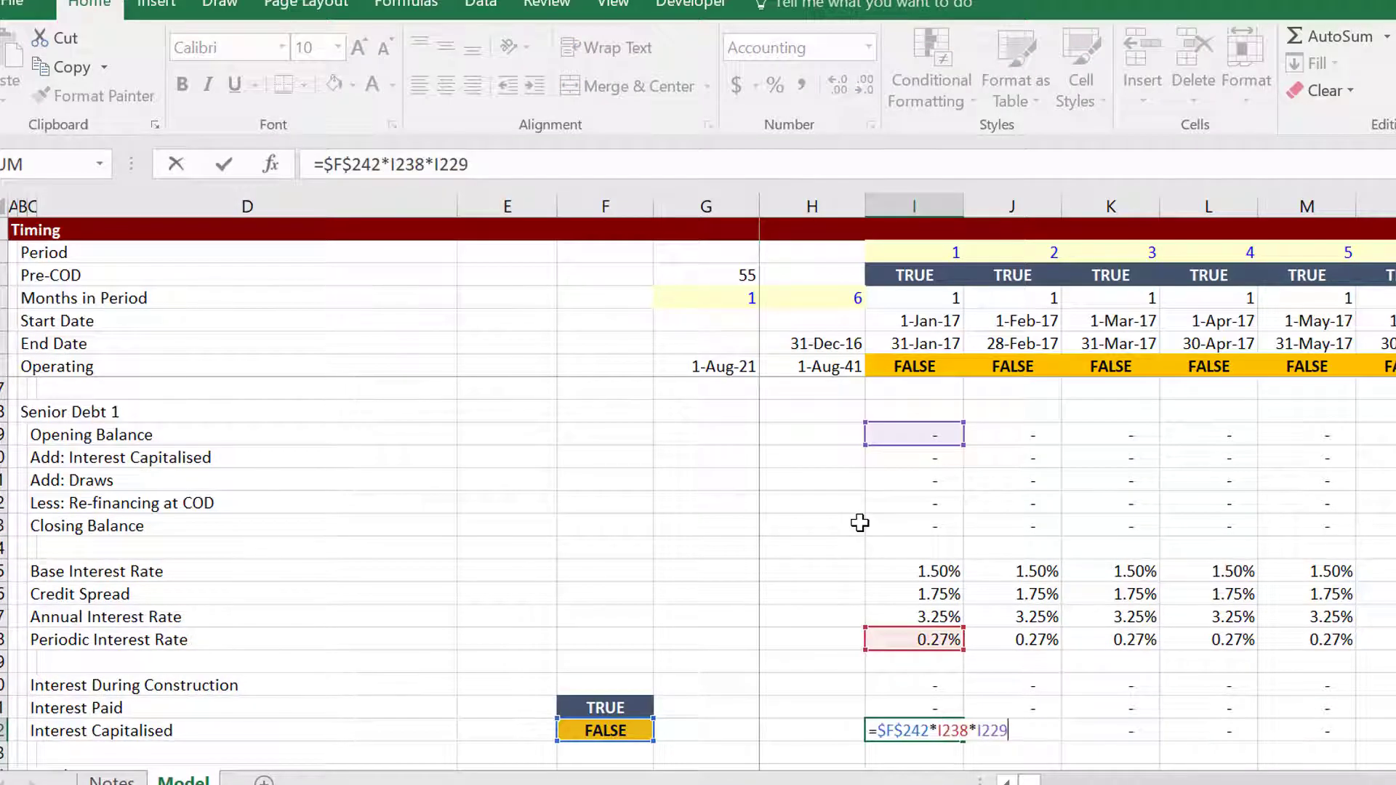
key(Escape)
- Review the Total Commitment, Up-front Fee and commitment fee rows of Senior Debt 1
key(Down)
key(Down)
key(Down)
key(Down)
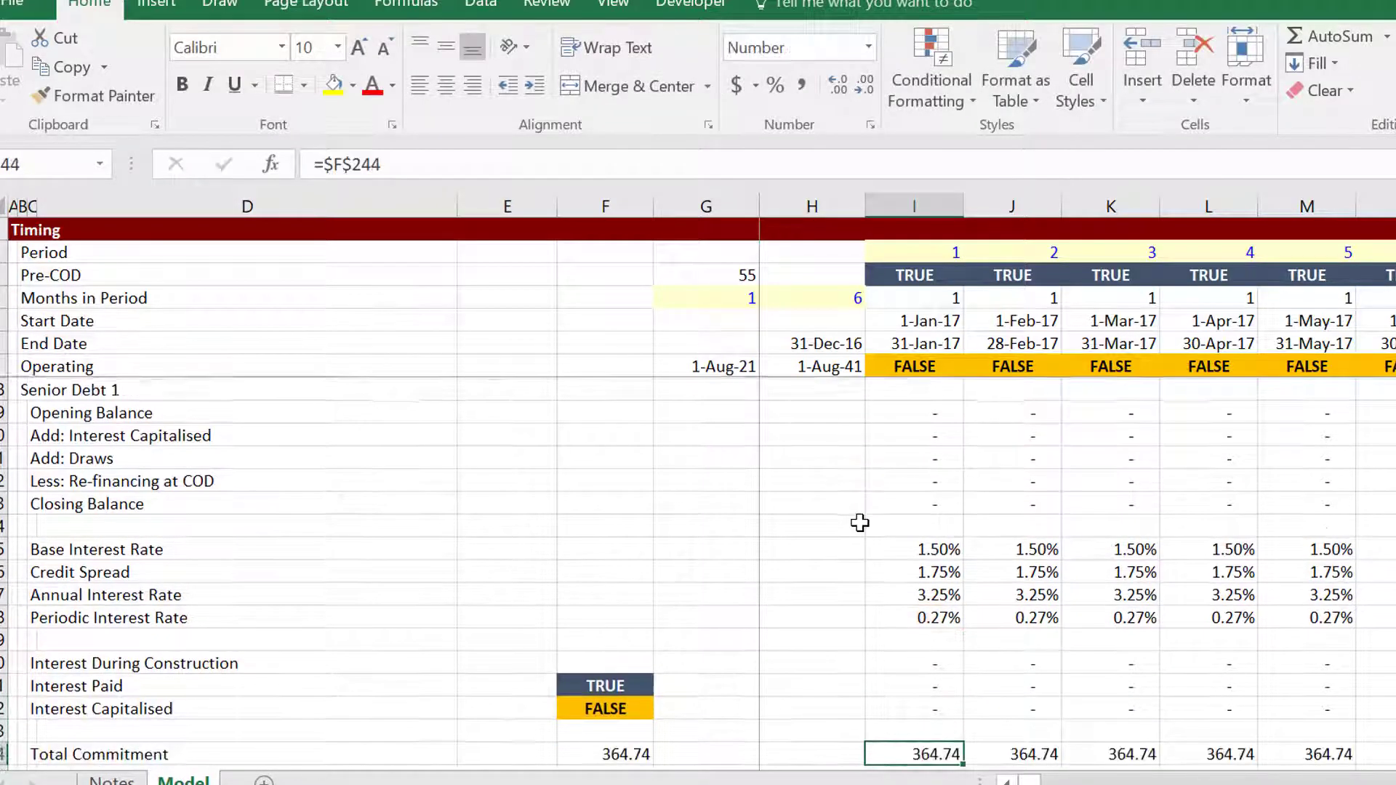
key(Down)
key(Down)
key(Down)
key(Down)
key(Up)
key(Up)
key(Up)
key(Up)
key(Up)
key(Up)
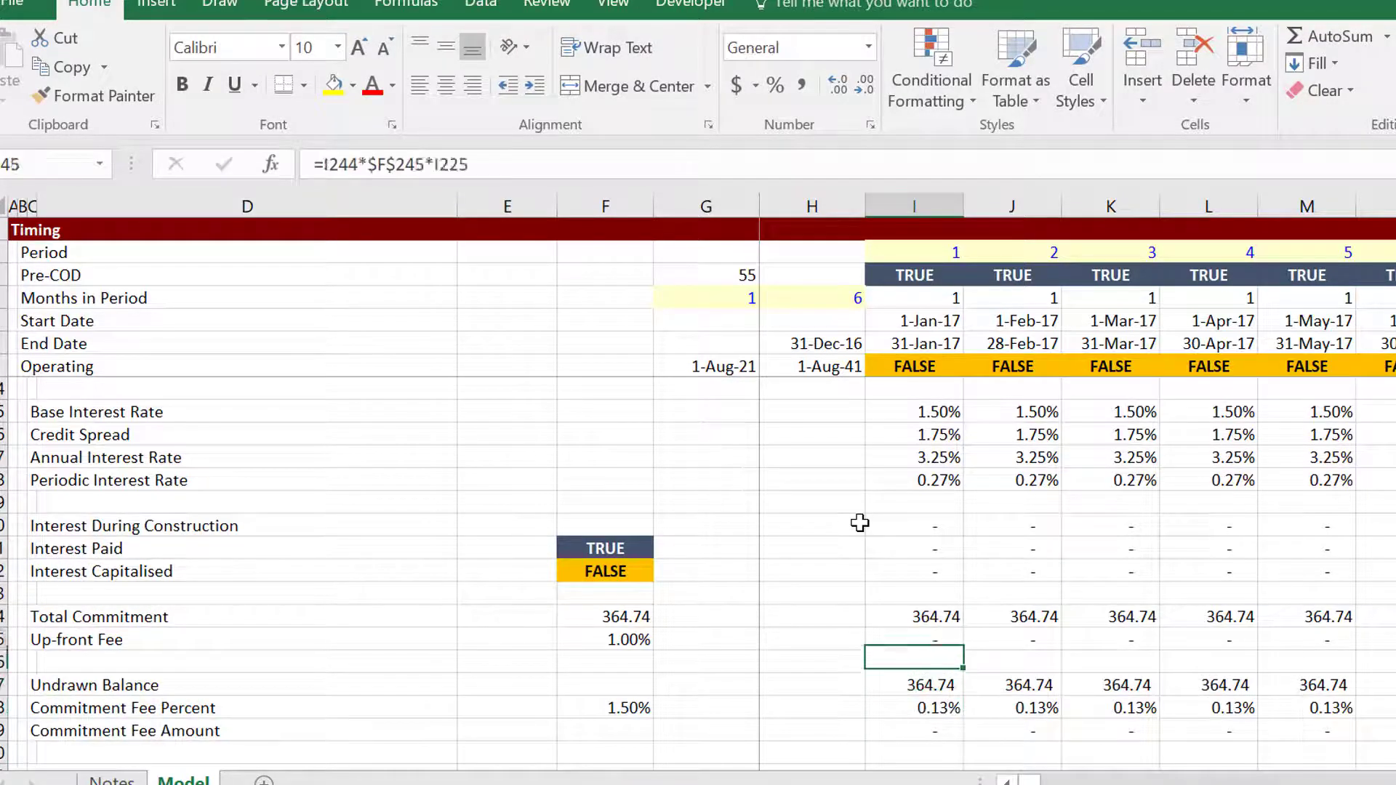
key(Left)
key(Left)
key(Left)
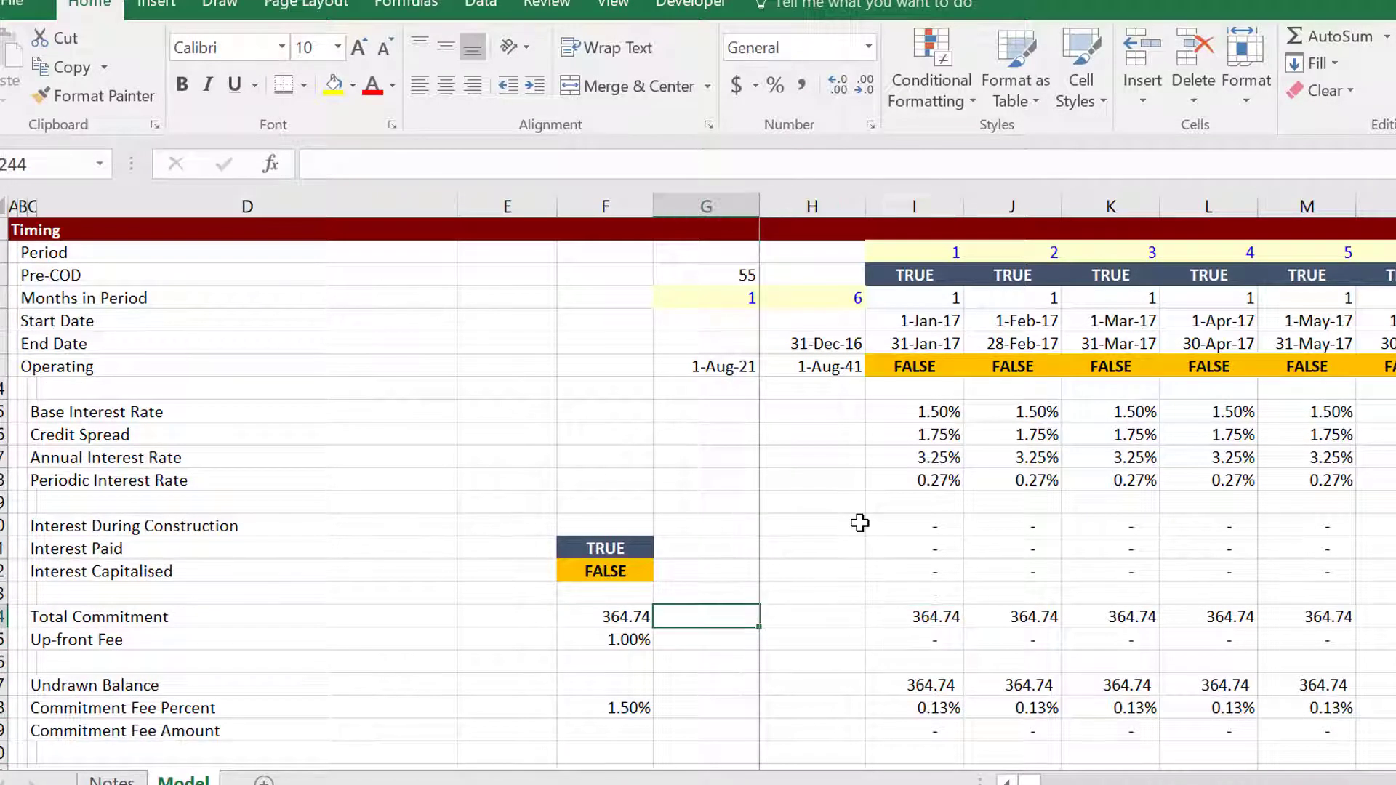
- Go back to the Sources and Uses section and check how the Senior Debt 1 and Mezz Debt amounts are calculated
key(Page_Up)
key(Page_Up)
key(Page_Up)
key(Page_Up)
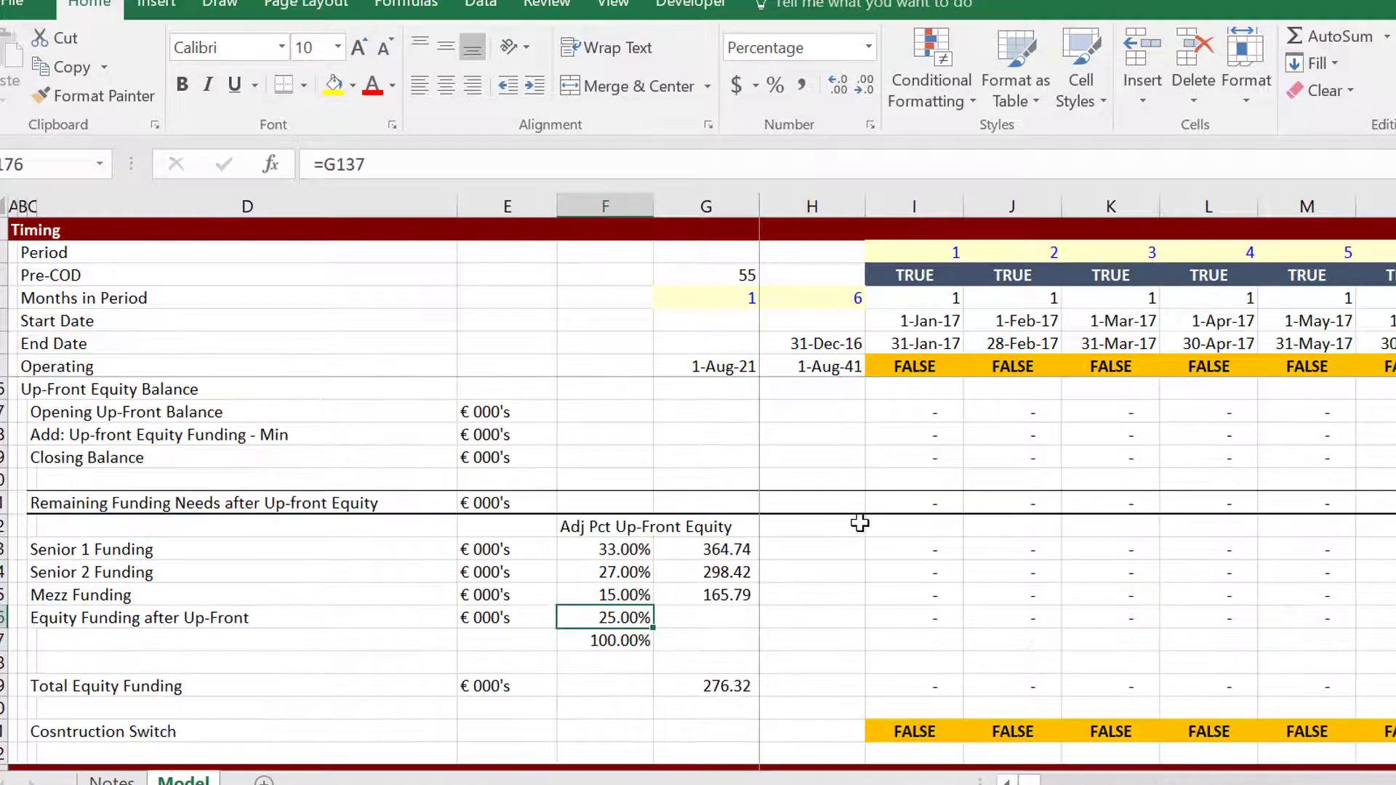
key(Page_Up)
key(Page_Up)
key(Page_Up)
key(Page_Up)
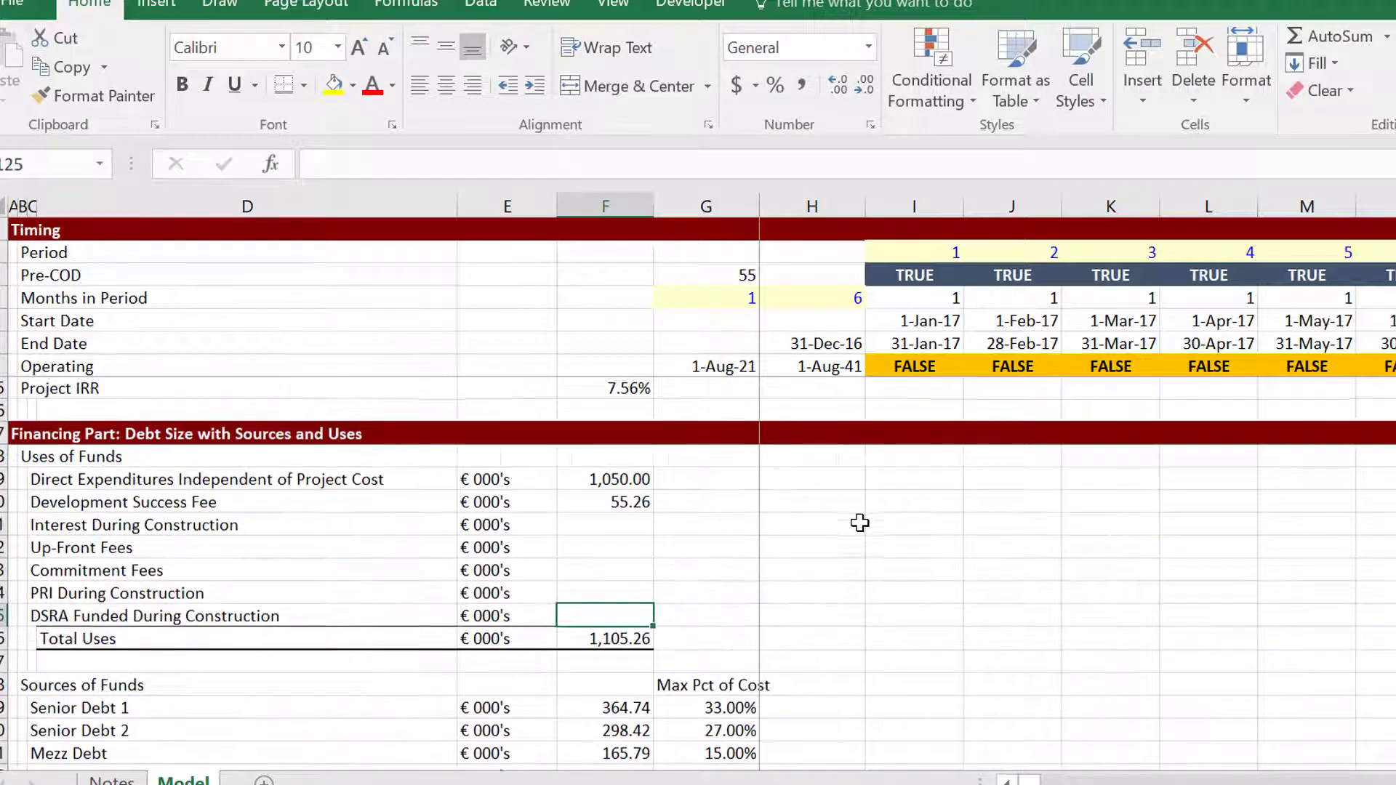
key(Down)
key(Down)
key(Down)
key(Down)
key(Down)
key(Down)
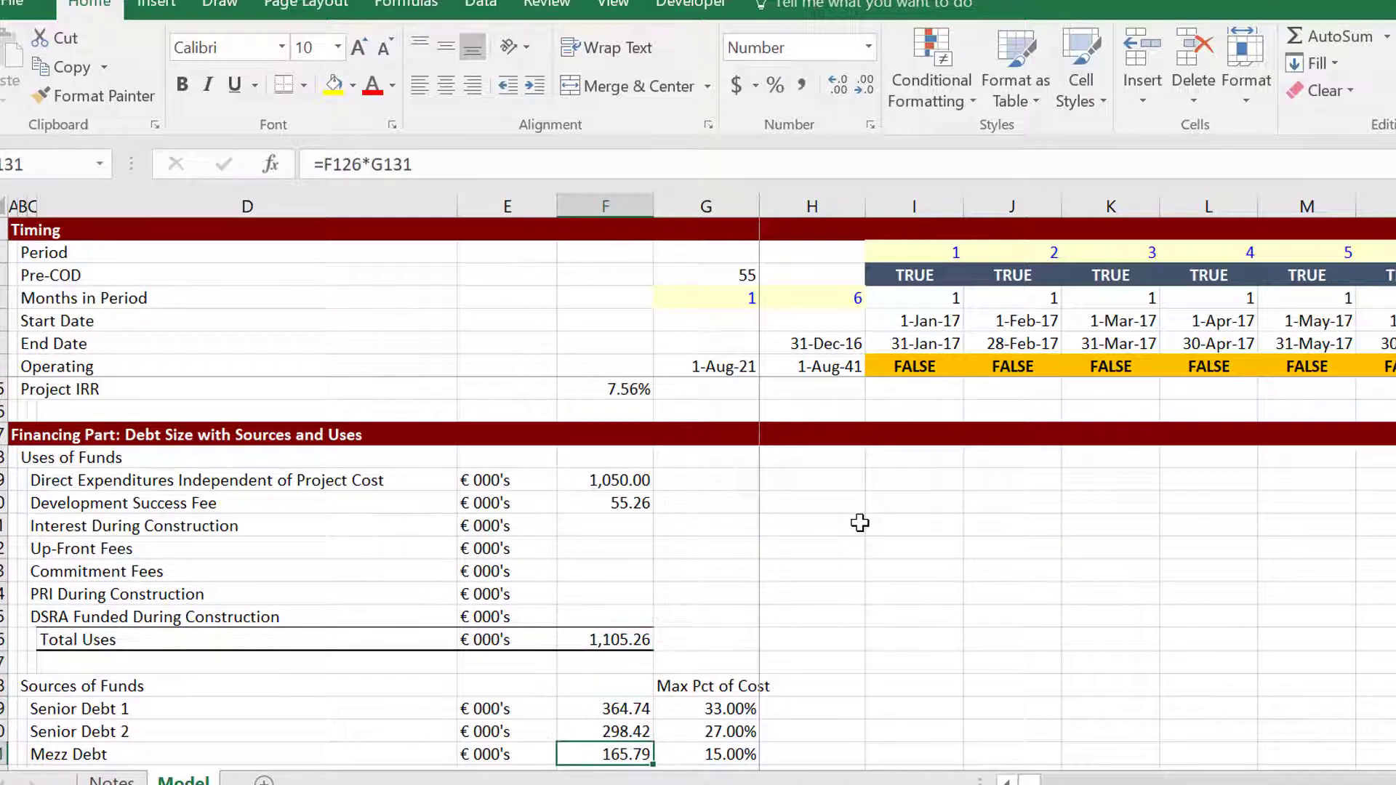
key(Down)
key(Down)
key(Up)
key(Up)
key(Up)
key(Up)
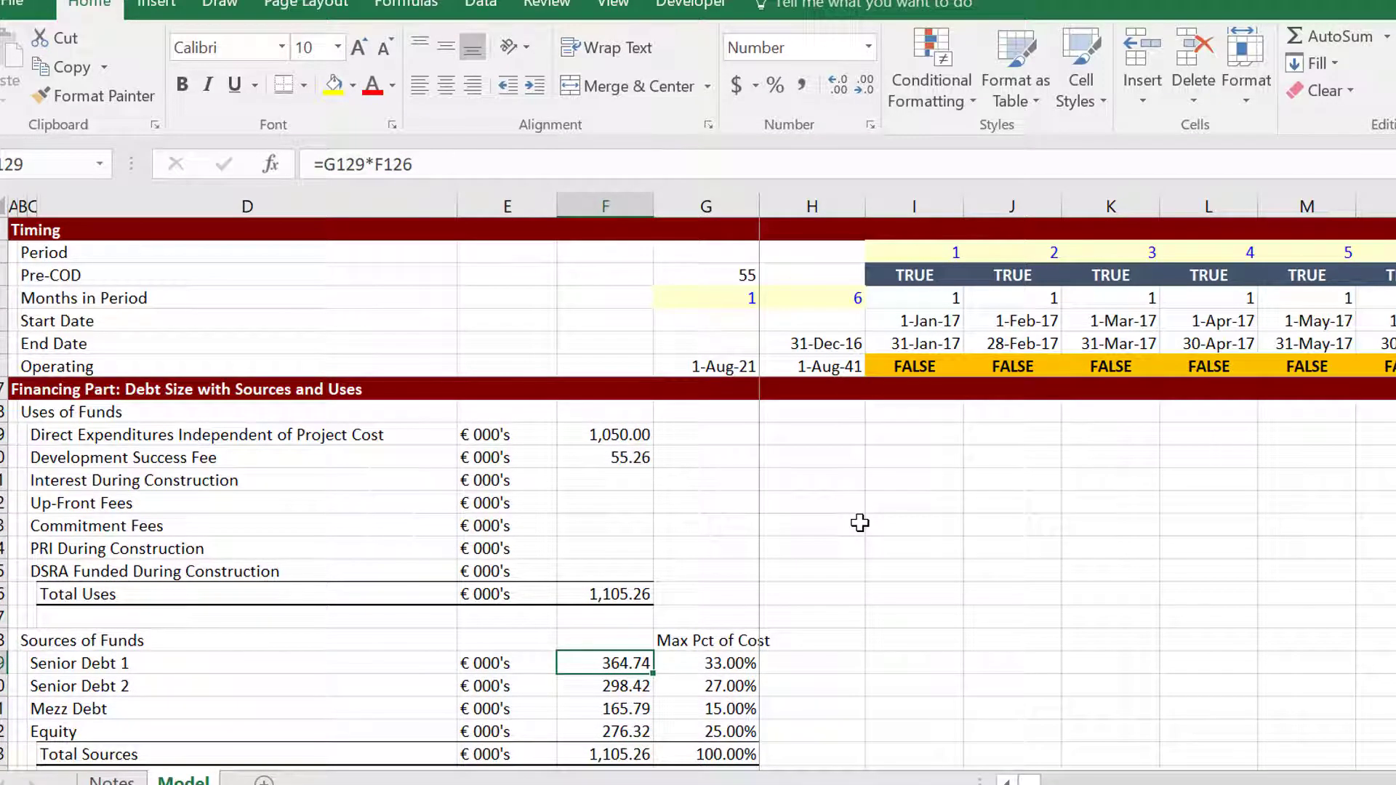
- Go through the Debt Balances section from Senior Debt 1 past Mezz Debt to the Totals block
key(Page_Down)
key(Page_Down)
key(Page_Down)
key(Page_Down)
key(Page_Down)
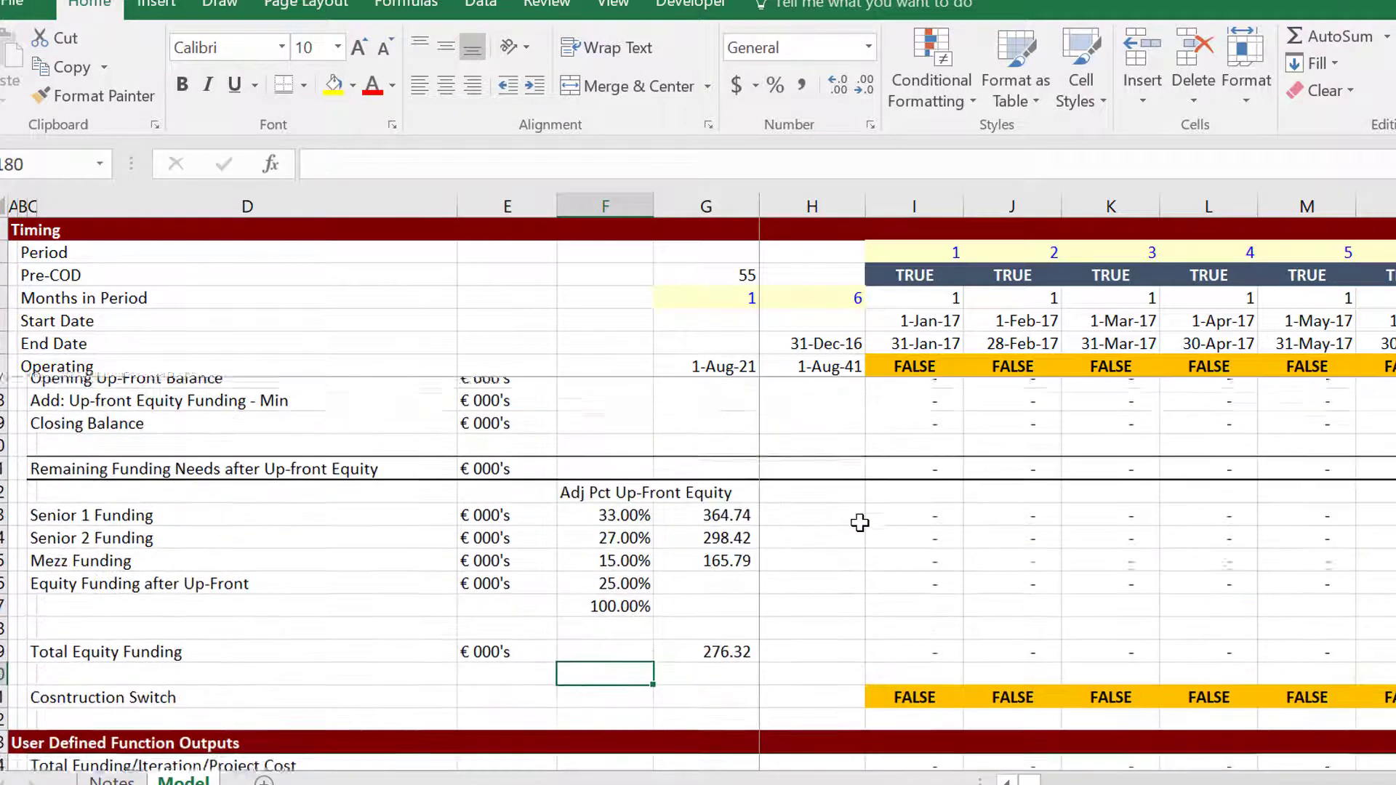
key(Page_Down)
key(Page_Down)
key(Page_Down)
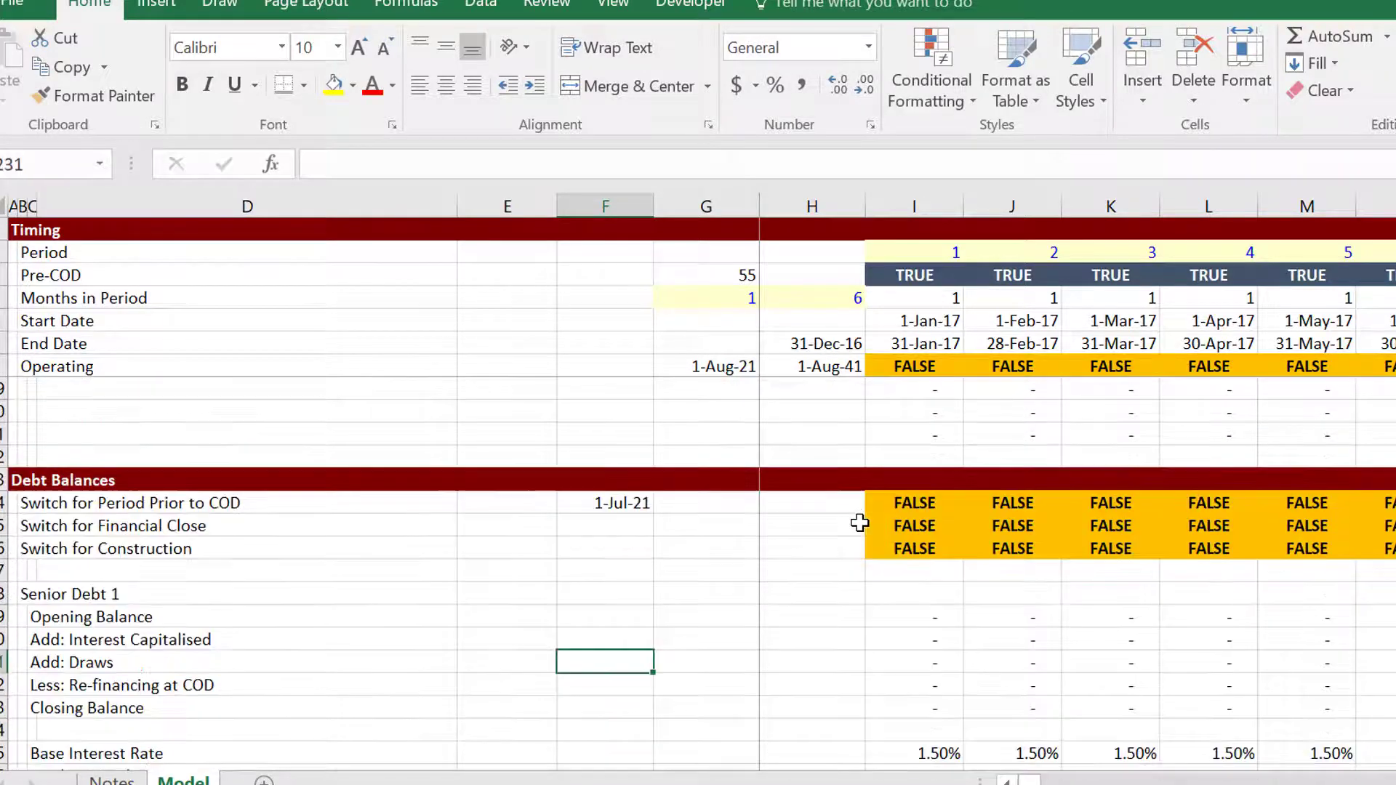
key(Page_Down)
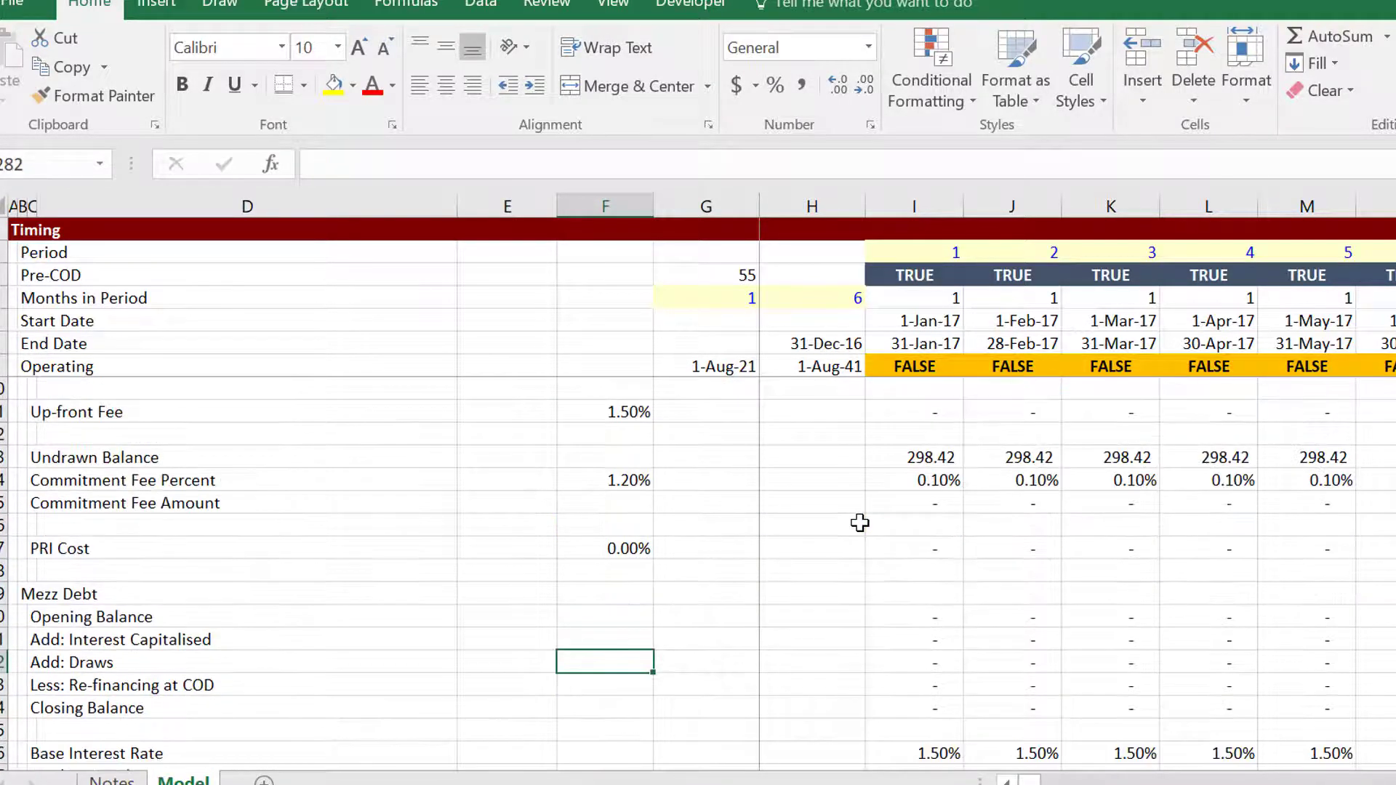
key(Down)
key(Down)
key(Down)
key(Down)
key(Down)
key(Down)
key(Down)
key(Down)
key(Down)
key(Down)
key(Down)
key(Down)
key(Down)
key(Down)
key(Down)
key(Down)
key(Down)
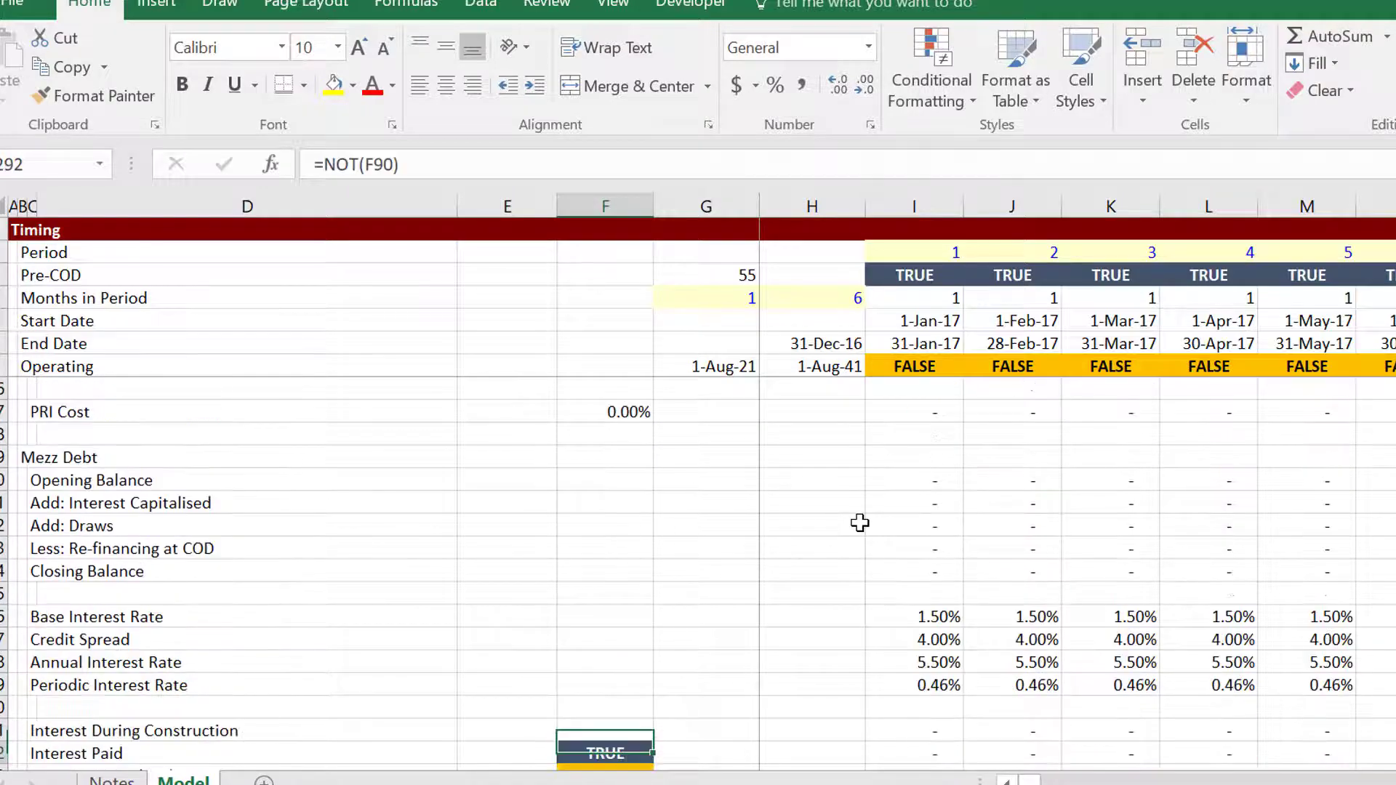
key(Down)
key(Down)
key(Down)
key(Down)
key(Down)
key(Down)
key(Down)
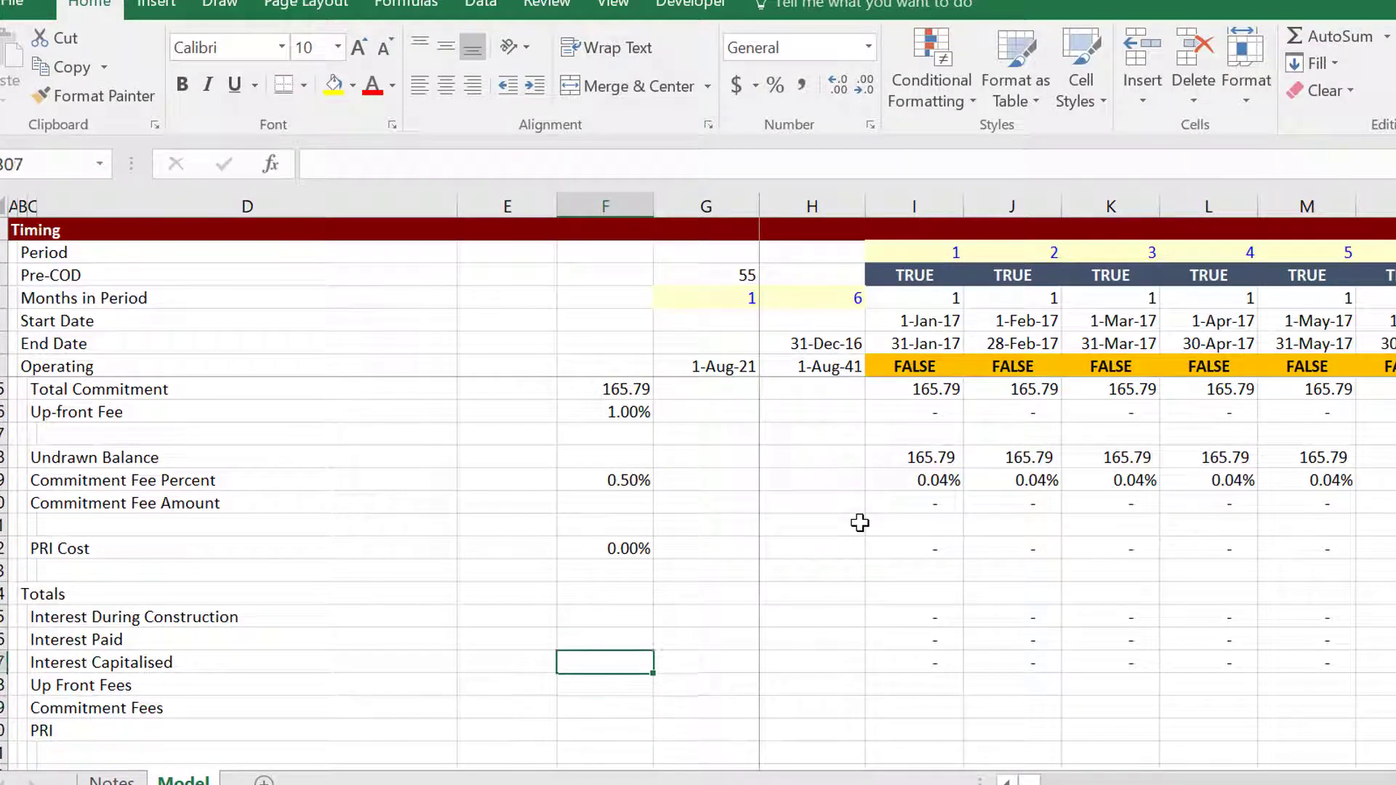
- Check the period 1 formula for total Interest Paid, which adds the three debt tranches
key(Up)
key(Up)
key(Right)
key(Down)
key(Down)
key(Right)
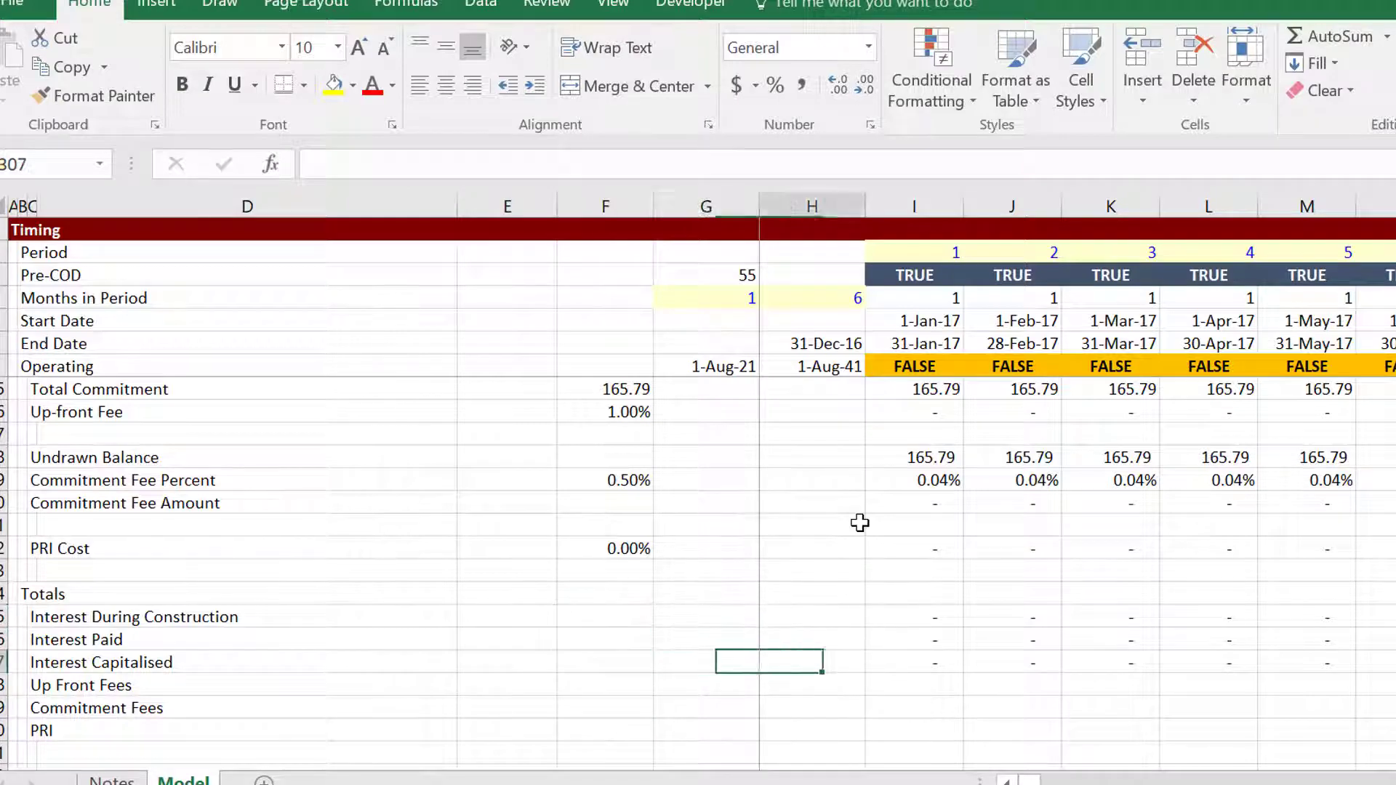
key(Right)
key(Up)
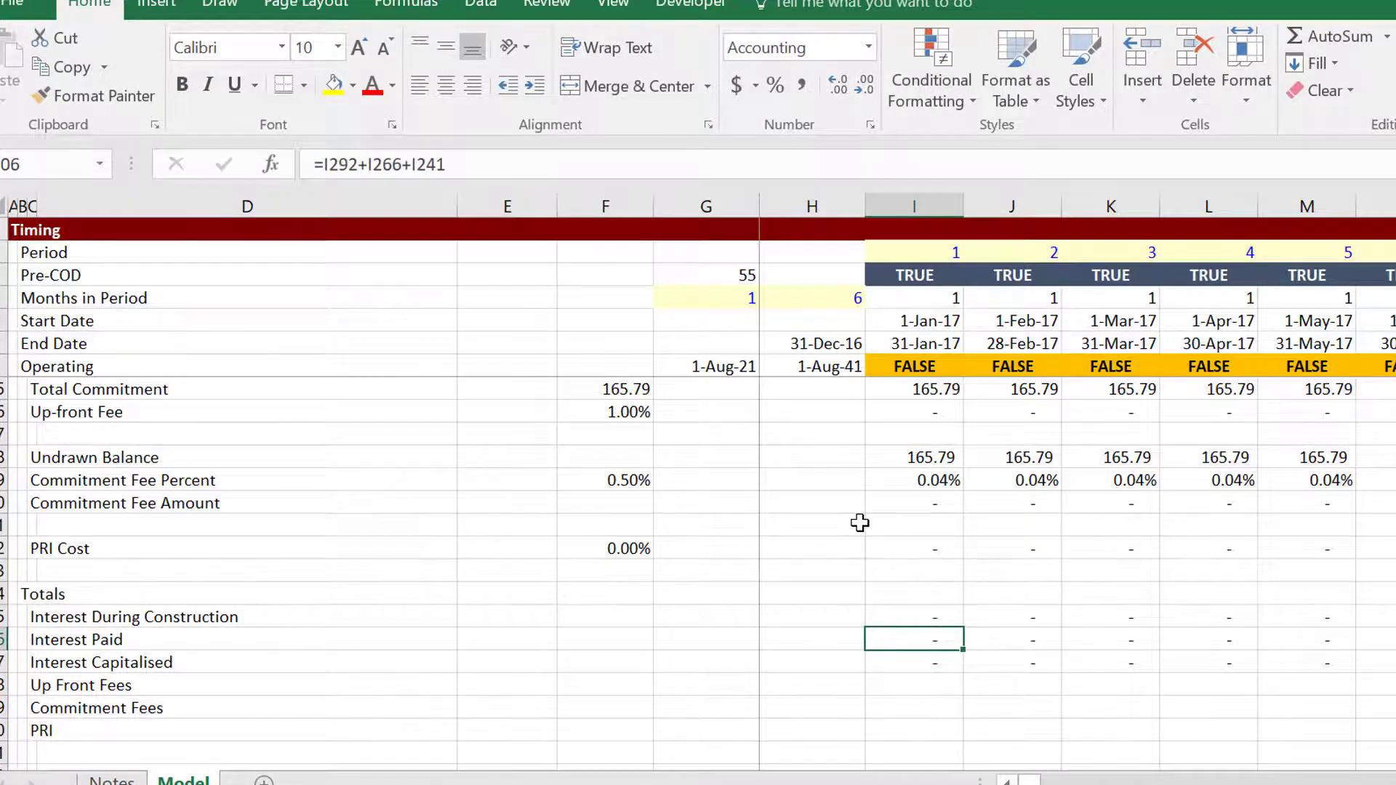
- Examine the circular_template array formula in the User Defined Function Outputs, down to the block's last row
key(ctrl+Up)
key(ctrl+Up)
key(ctrl+Up)
key(ctrl+Up)
key(ctrl+Up)
key(ctrl+Up)
key(ctrl+Up)
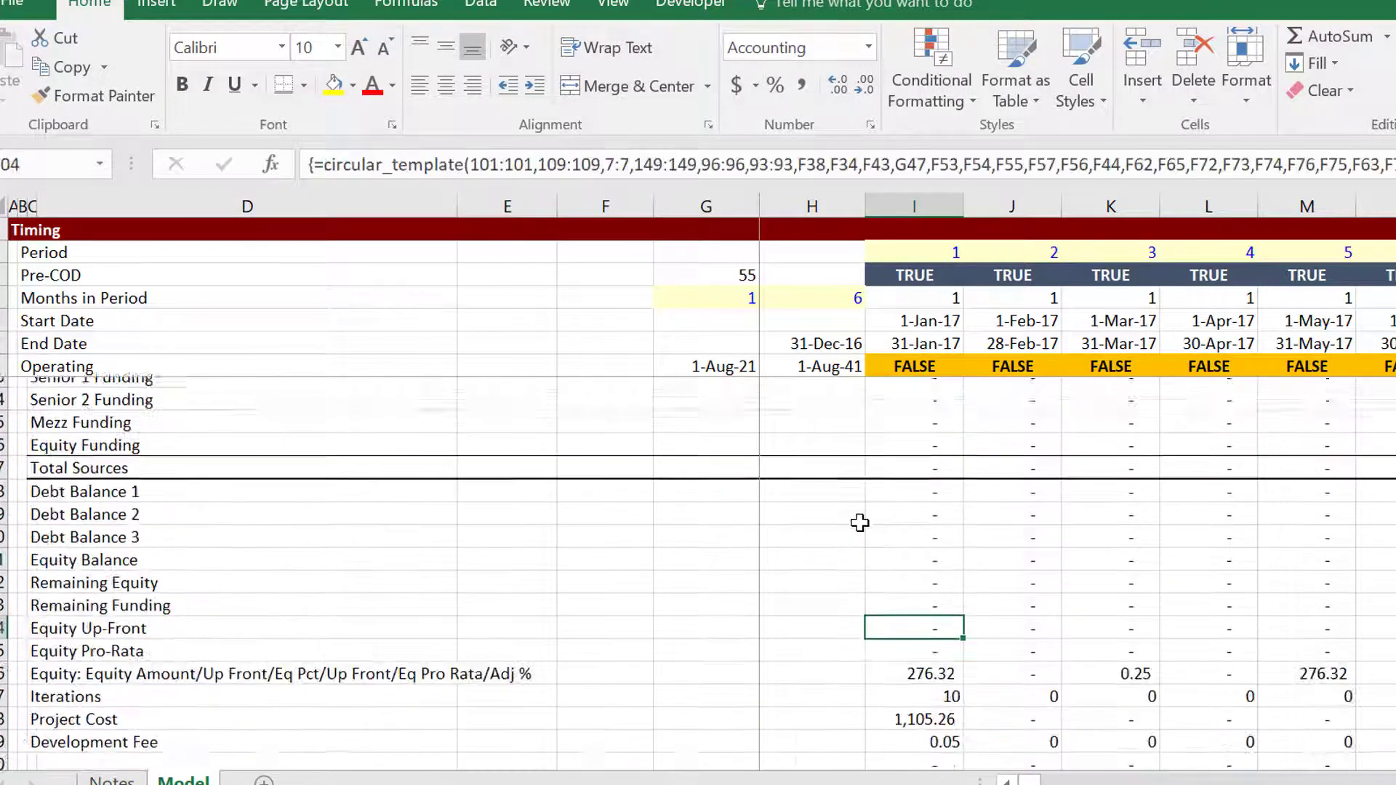
key(ctrl+Down)
key(ctrl+Down)
key(ctrl+Down)
key(ctrl+Down)
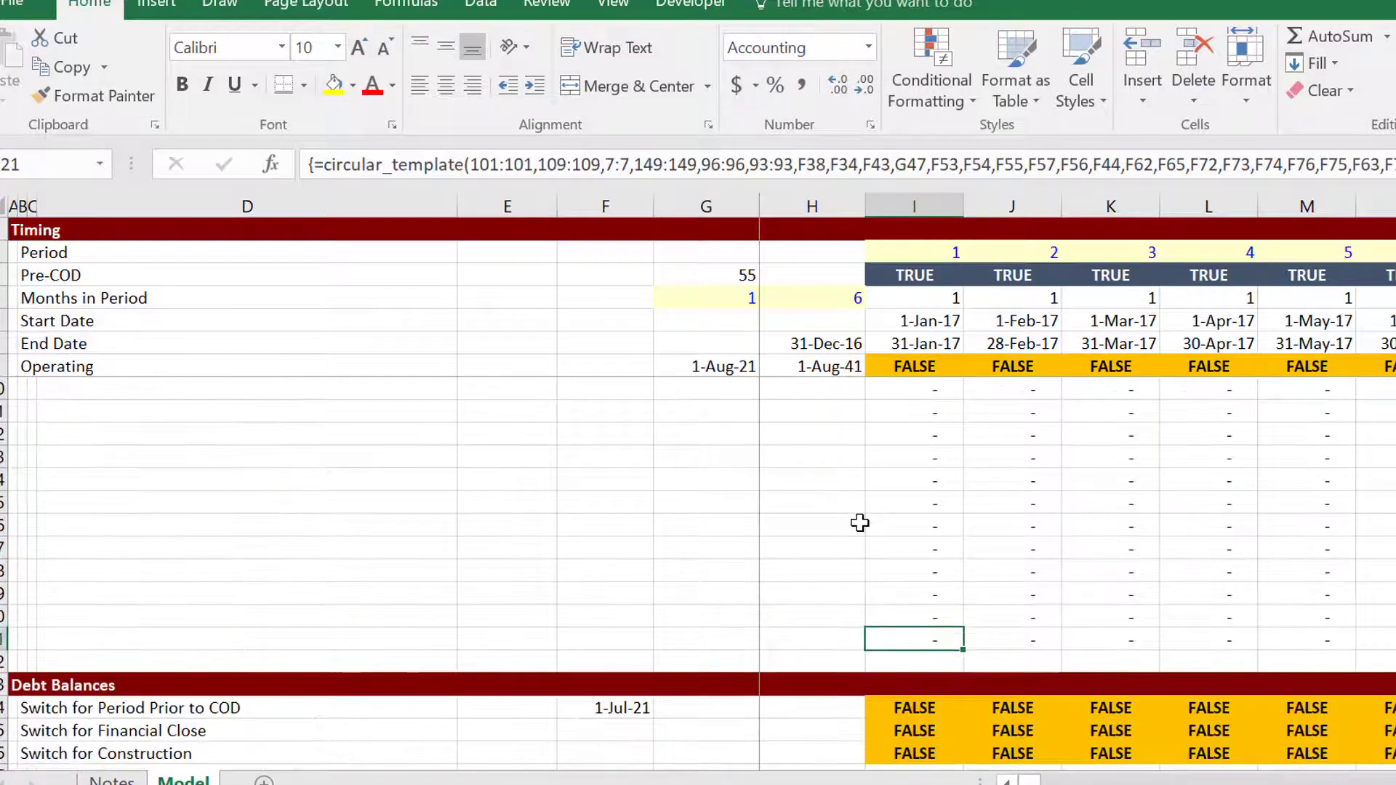
- Open the Notes sheet and review the Video 2 Discussion points on debt balances and the dynamic function switch
click(107, 781)
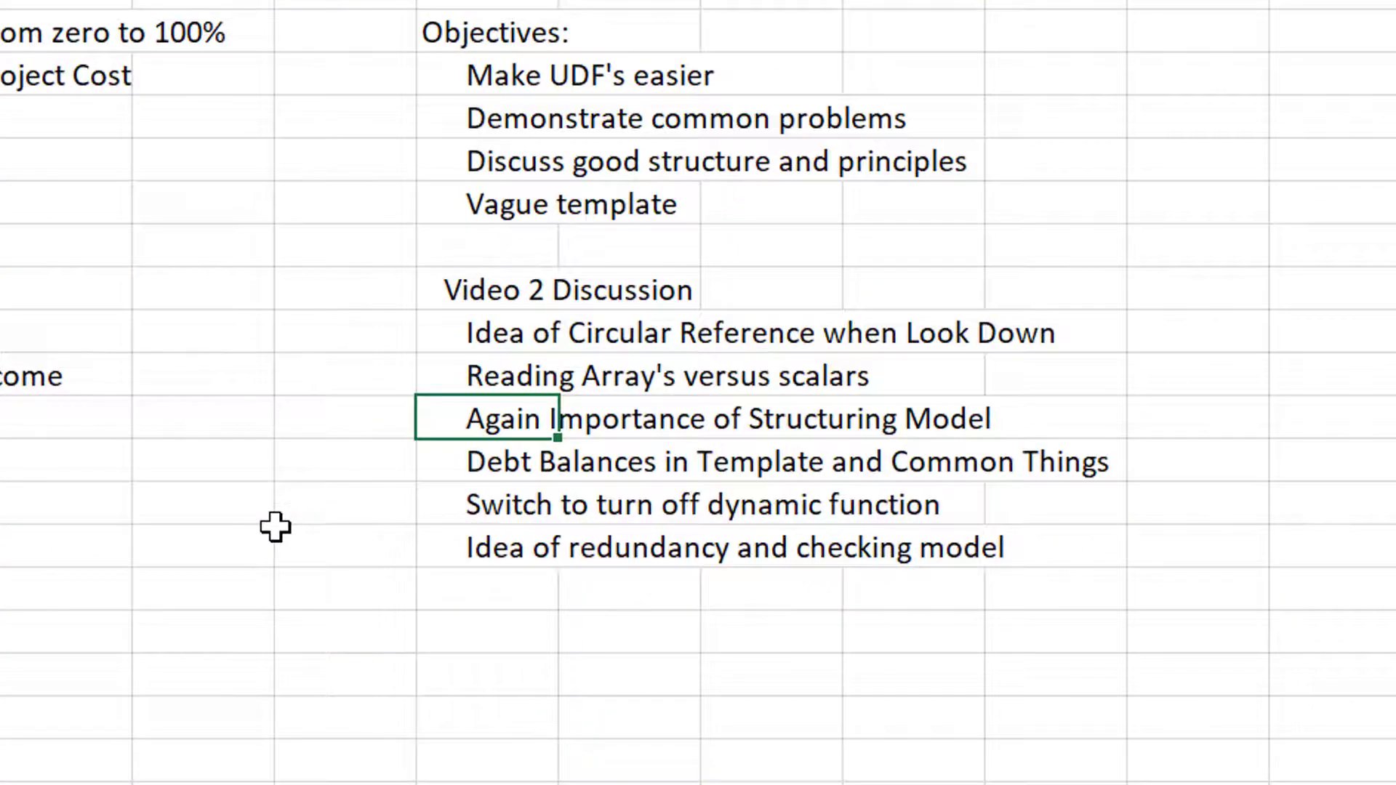
key(Down)
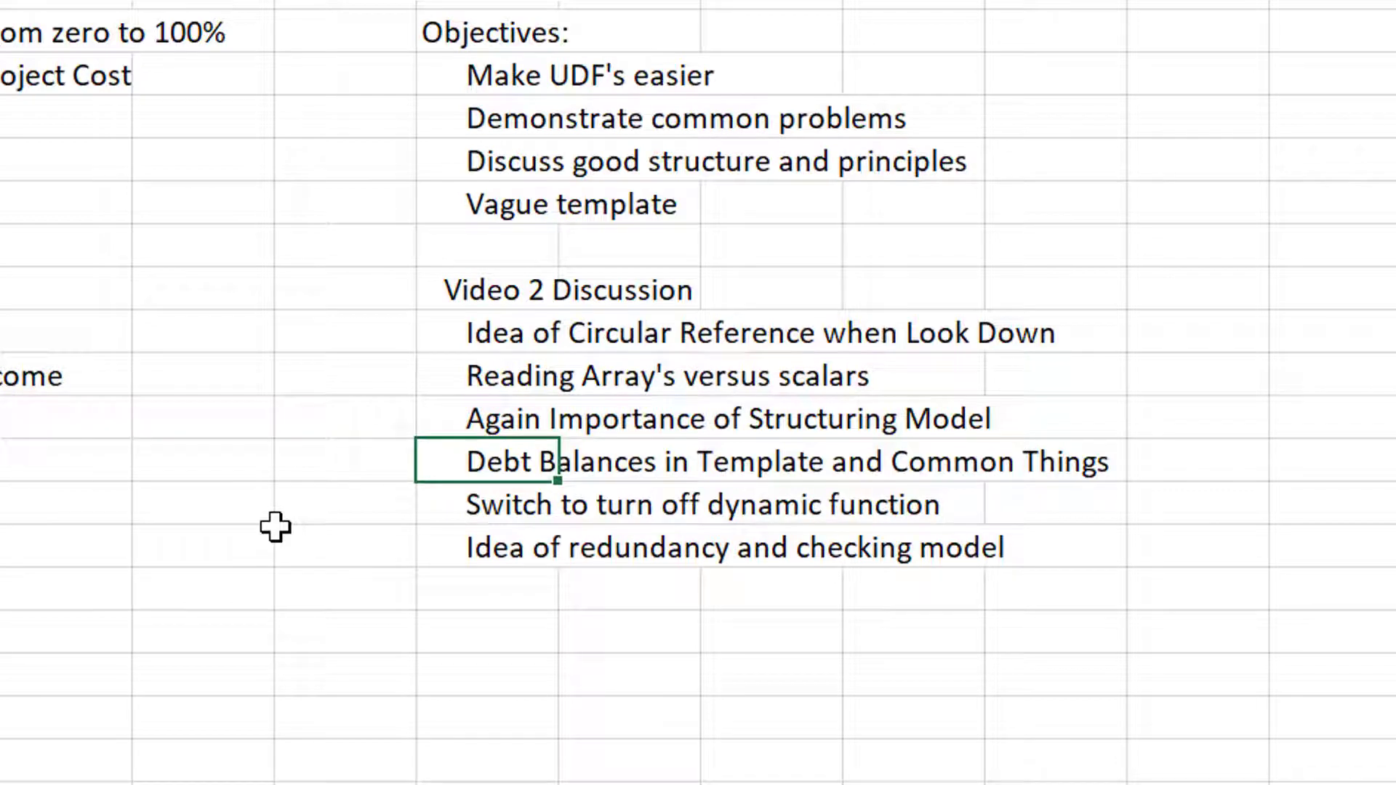
key(Down)
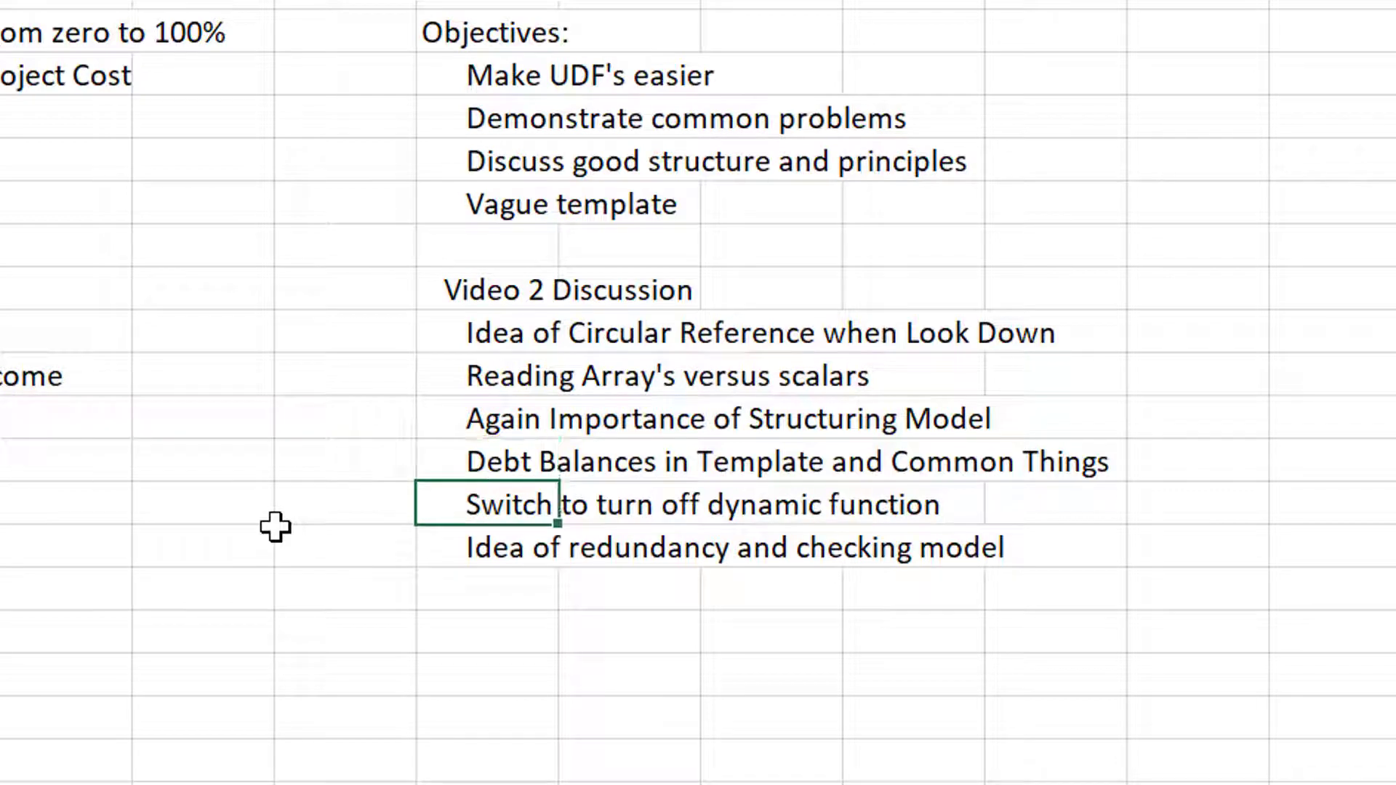
key(Up)
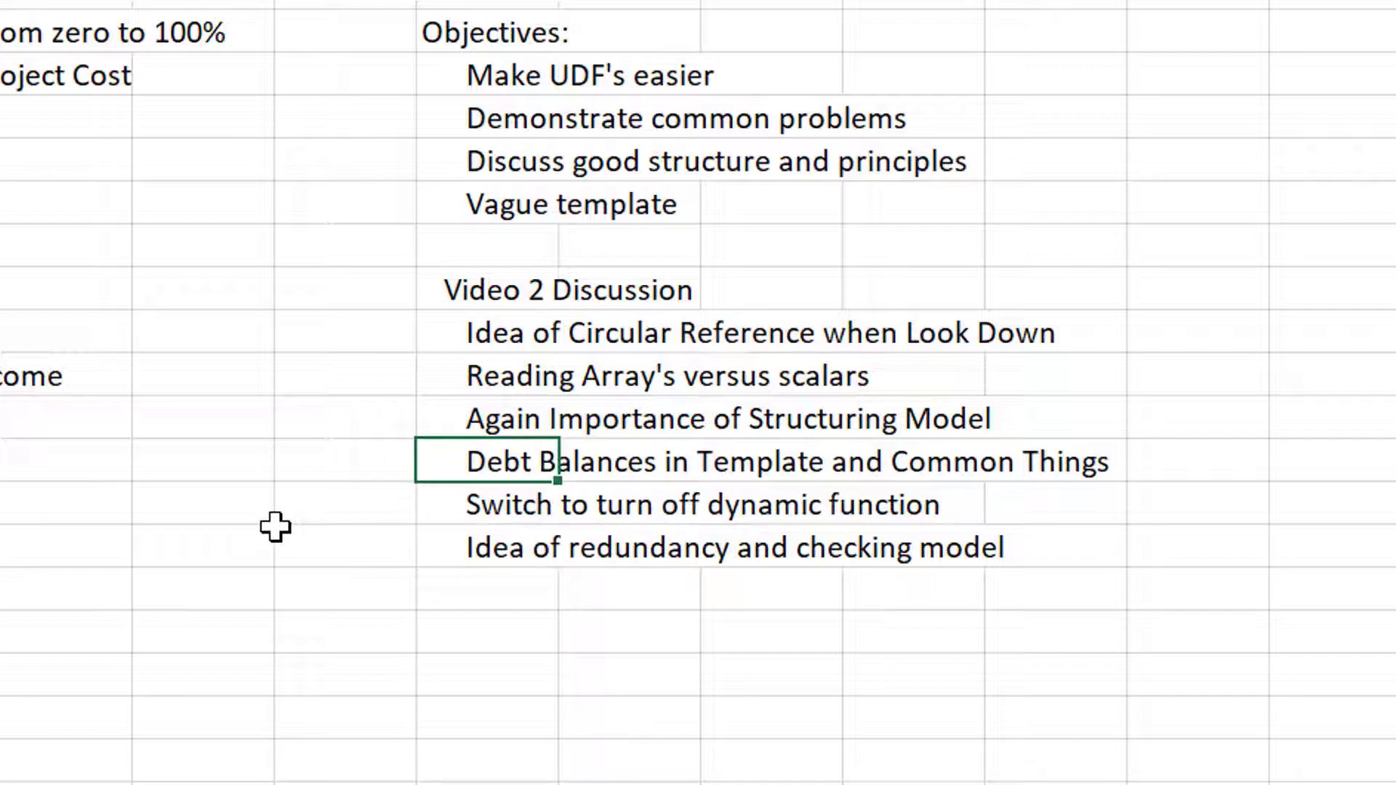